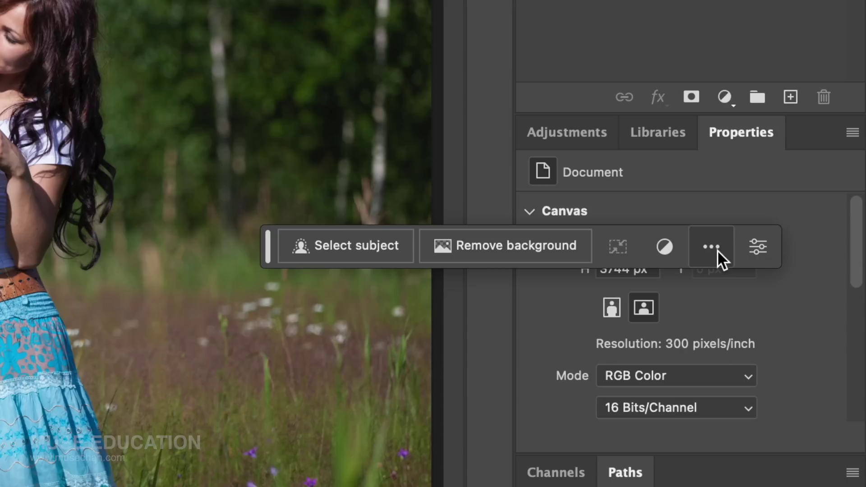
Pin the contextual task bar's position and move it off the photo to below the Properties panel.
left_click(801, 248)
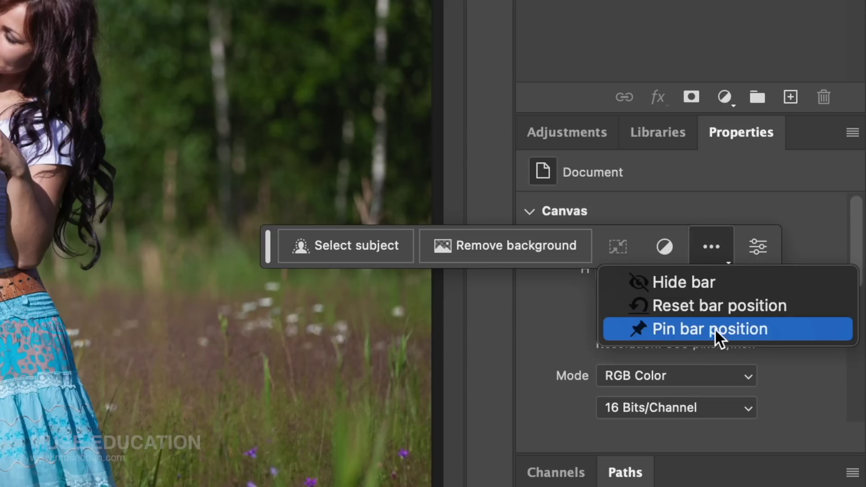
left_click(760, 328)
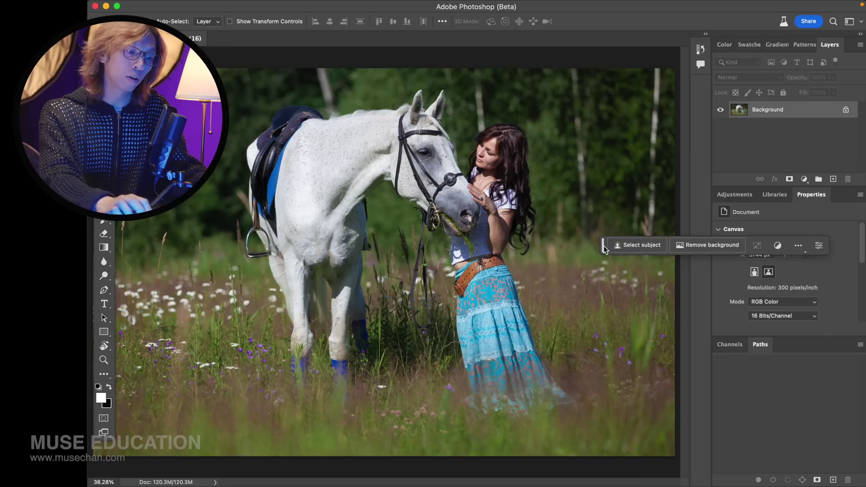
left_click_drag(604, 250, 695, 371)
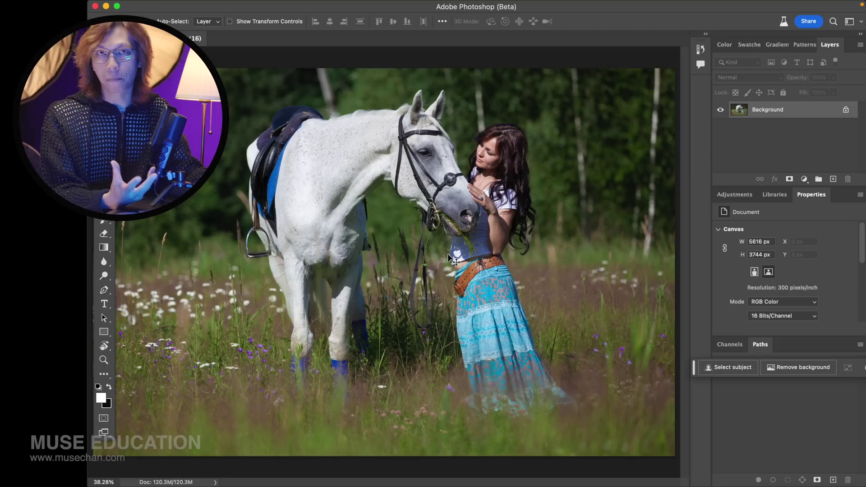
Extend the canvas around the horse photo with the Crop tool to about 7171 × 4846 px, leaving an empty border on all sides.
key("super+minus")
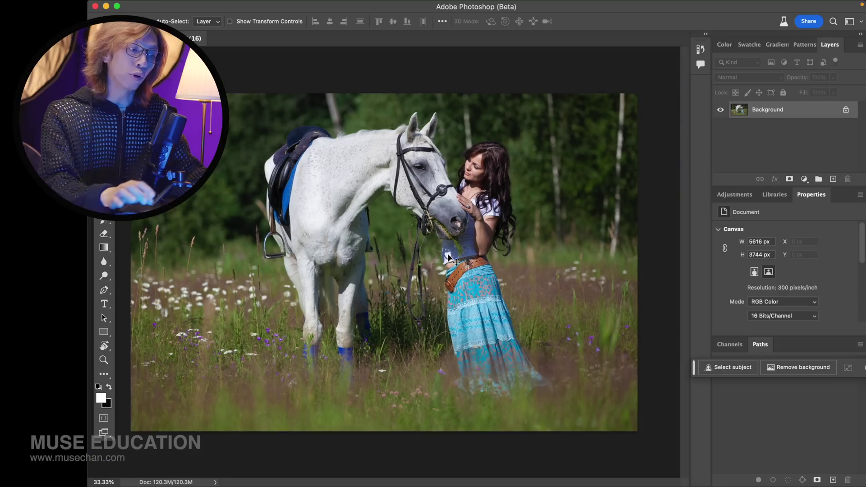
key("super+minus")
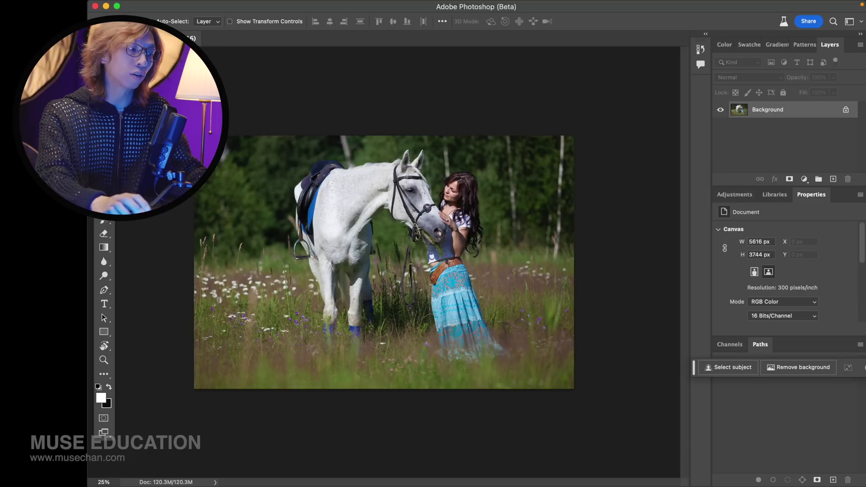
key("c")
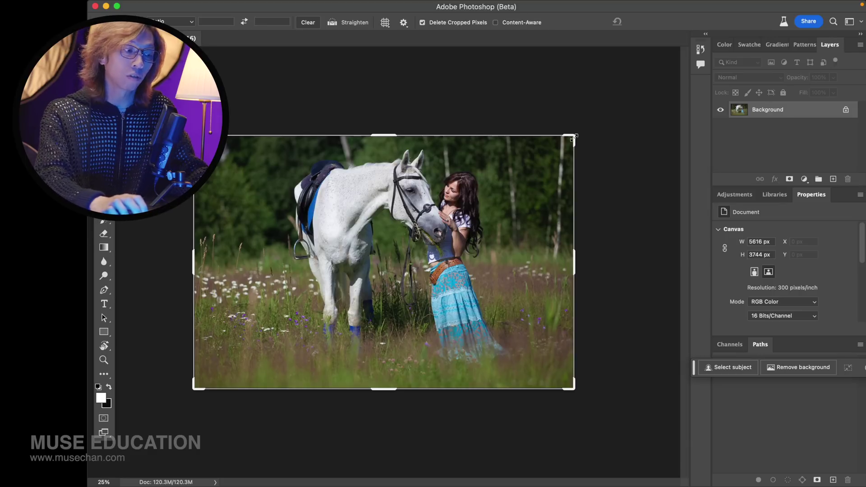
left_click_drag(573, 139, 627, 105)
left_click_drag(531, 169, 524, 190)
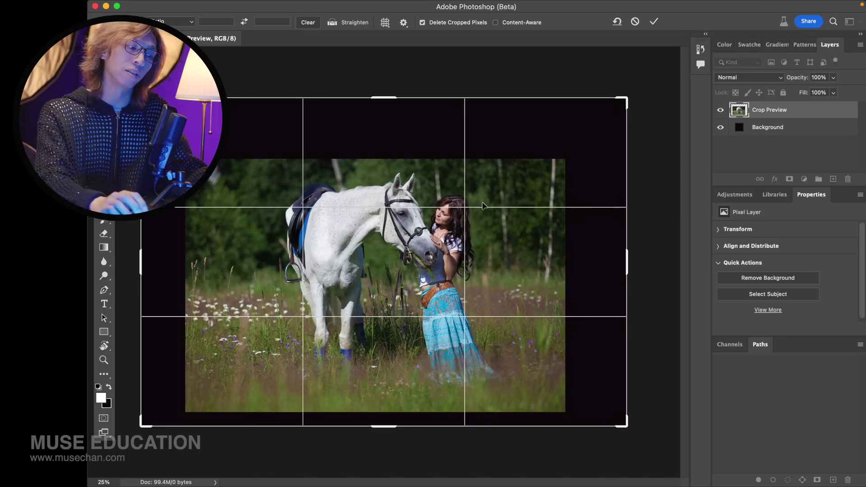
left_click_drag(474, 221, 496, 218)
key("Return")
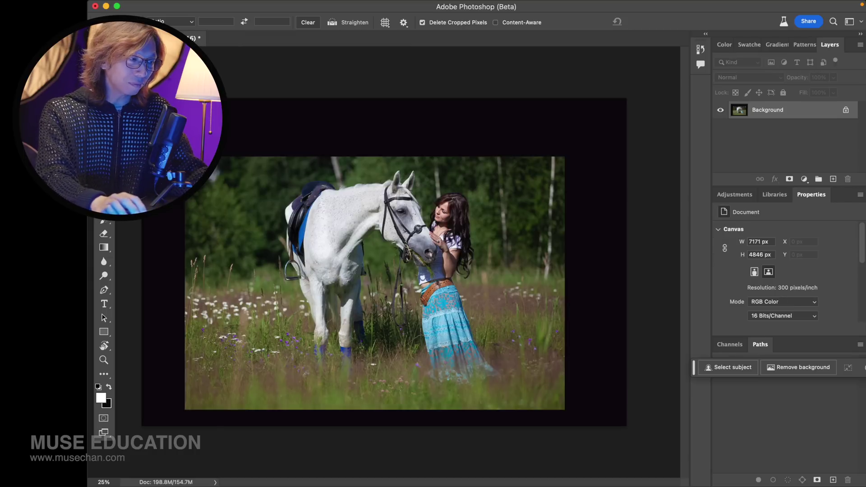
Select a rectangle just inside the photo's edges and invert the selection to cover the empty border.
key("m")
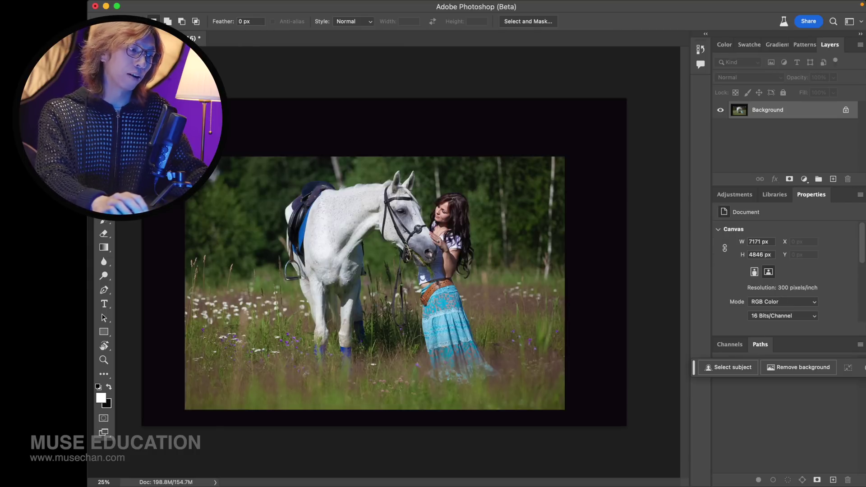
left_click_drag(188, 159, 562, 410)
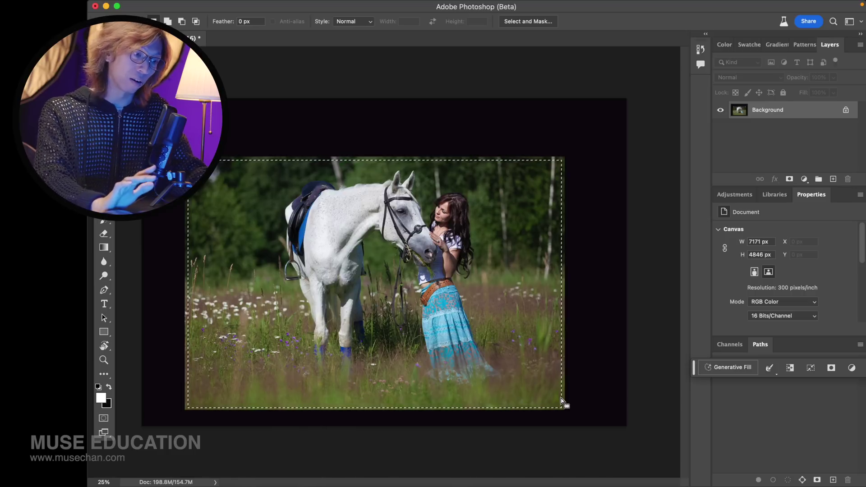
key("super+shift+i")
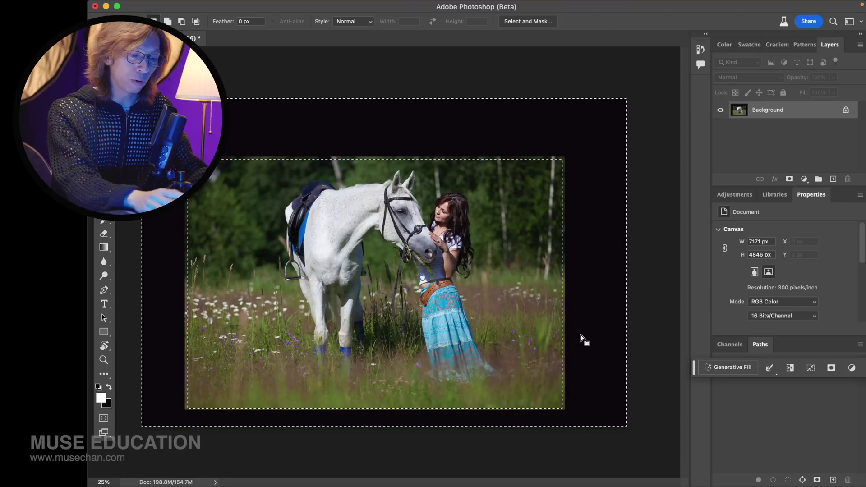
Fill the selected border with Content-Aware contents, using color adaptation, Normal mode and 100% opacity, and deselect it.
key("shift+BackSpace")
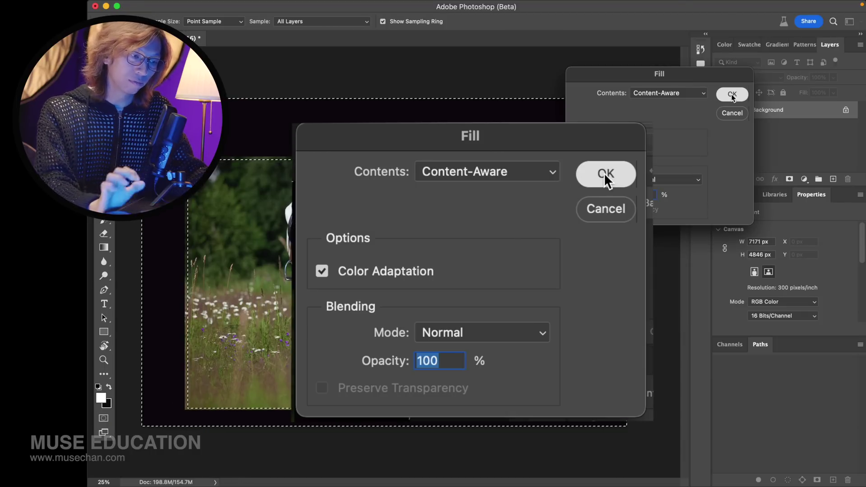
left_click(732, 94)
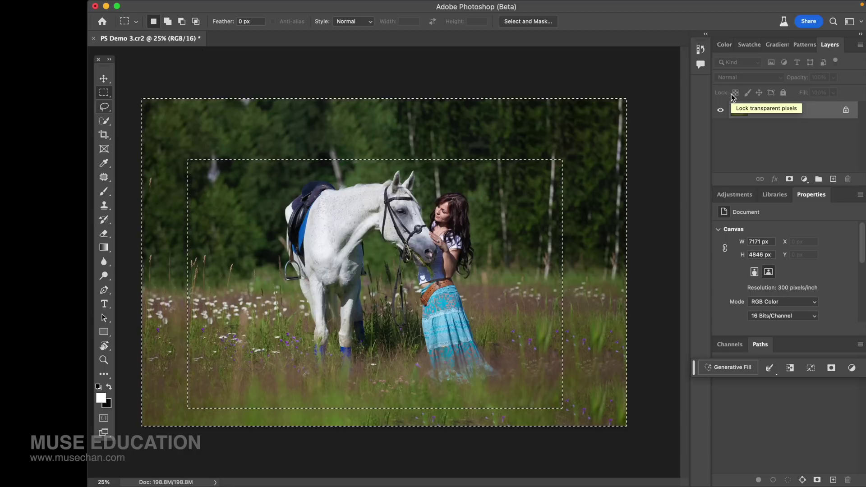
key("super+d")
key("v")
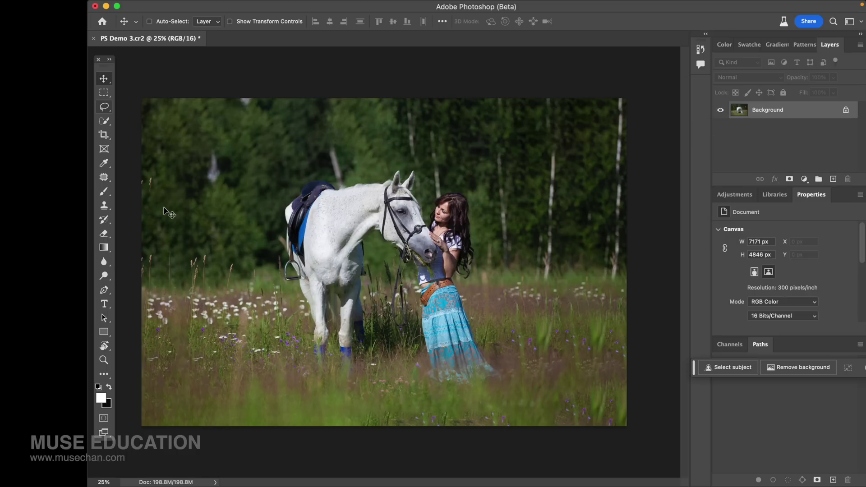
Examine the filled border areas up close, from the trees beside the horse down to the meadow, for visible flaws.
key("super+1")
left_click_drag(259, 135, 392, 305)
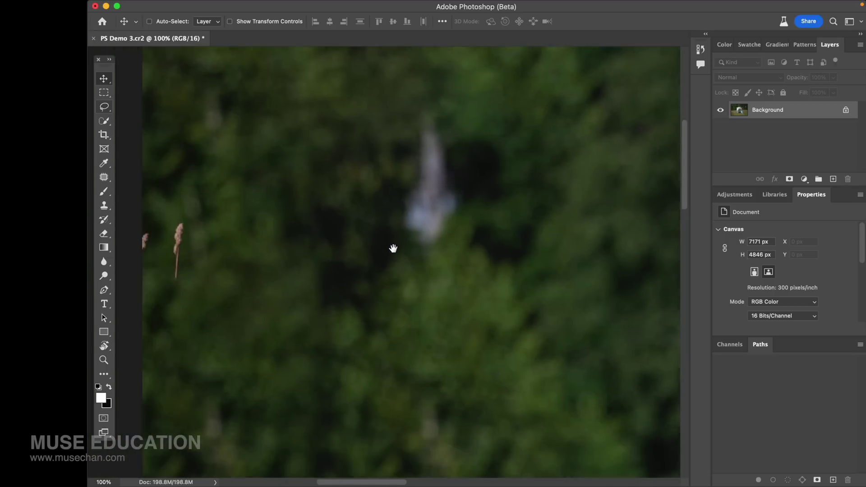
left_click_drag(392, 248, 377, 169)
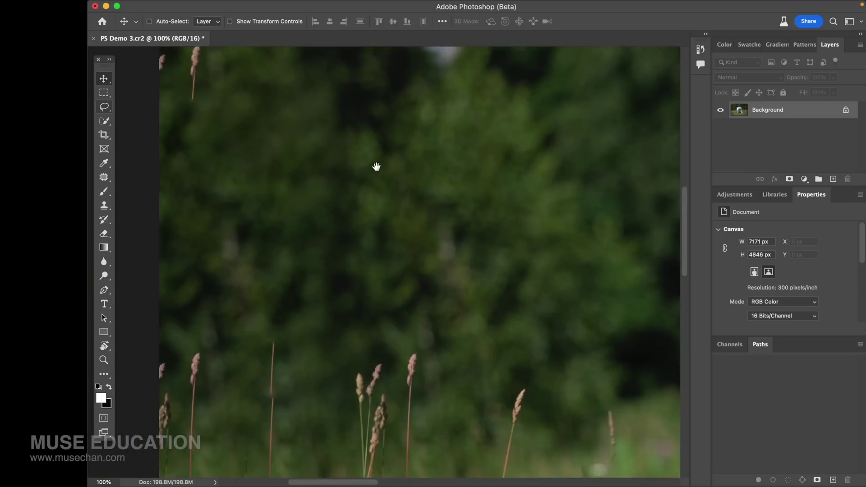
left_click_drag(394, 253, 350, 205)
key("super+minus")
key("super+minus")
key("super+minus")
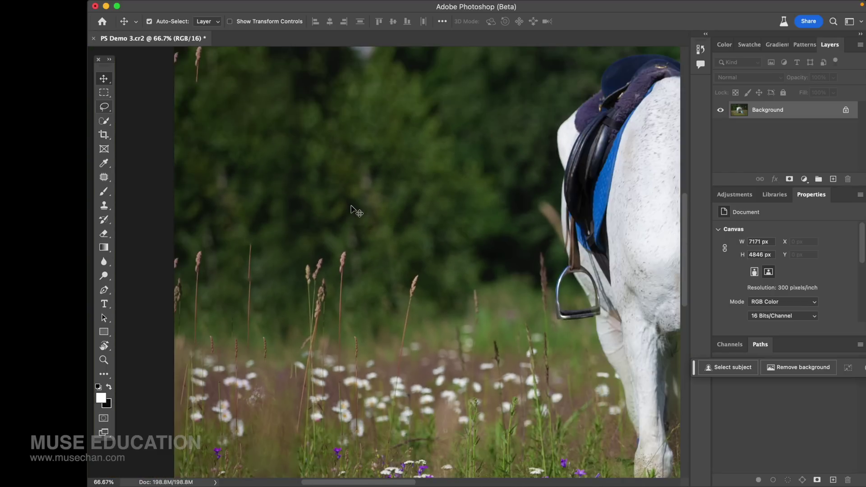
scroll(390, 276, "down", 5)
scroll(390, 275, "right", 5)
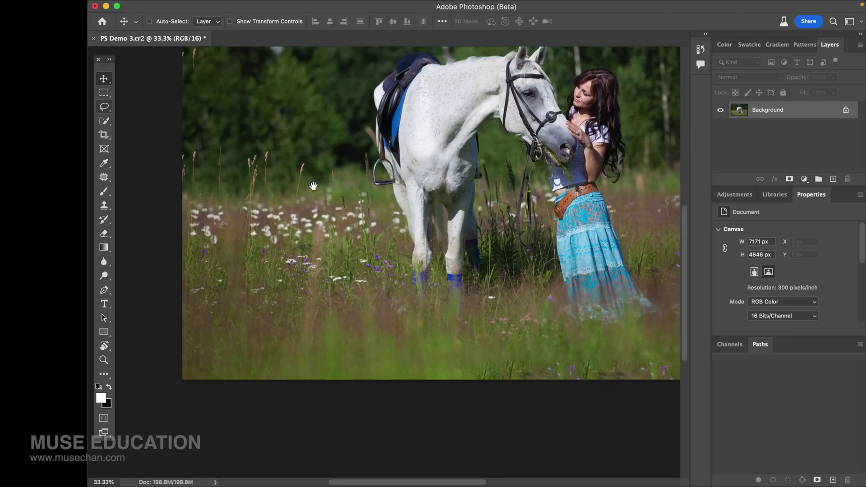
scroll(404, 231, "right", 10)
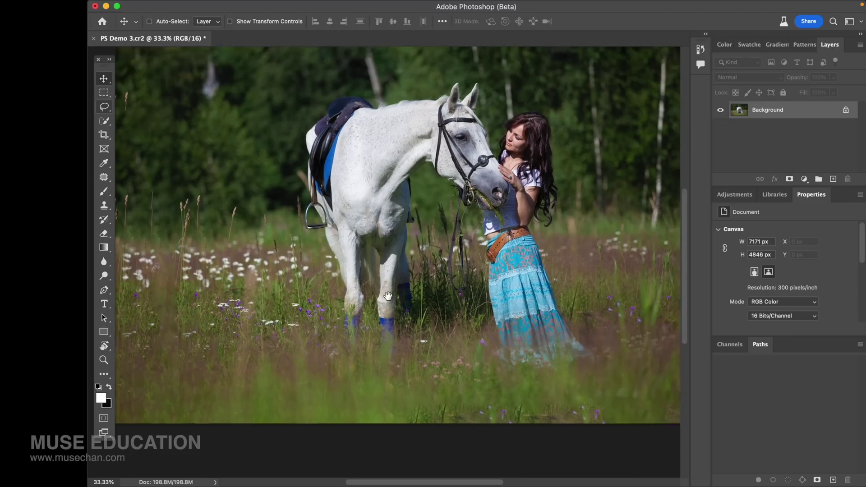
scroll(404, 231, "up", 5)
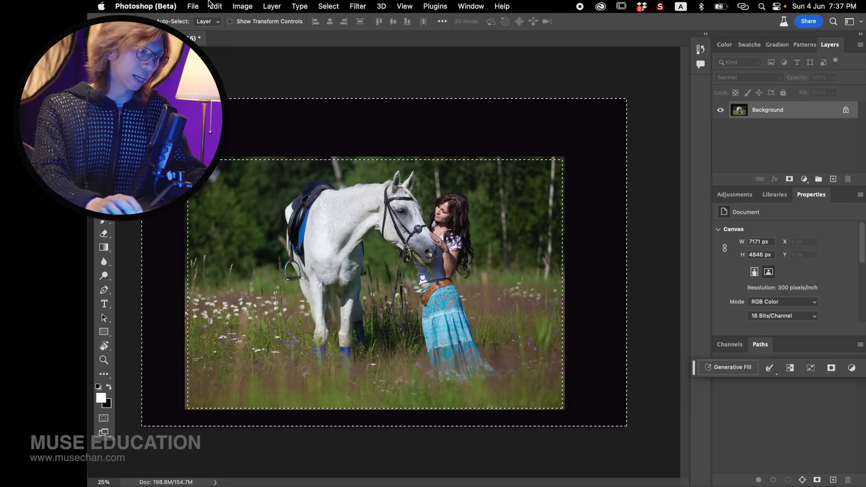
Try Content-Aware Fill on the selected border with color adaptation set to High, Very High and Default, and leave without applying it.
left_click(215, 6)
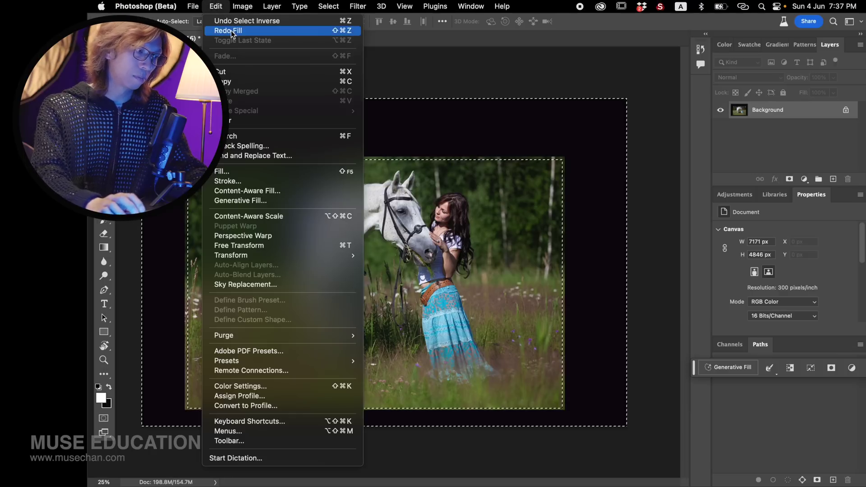
left_click(264, 193)
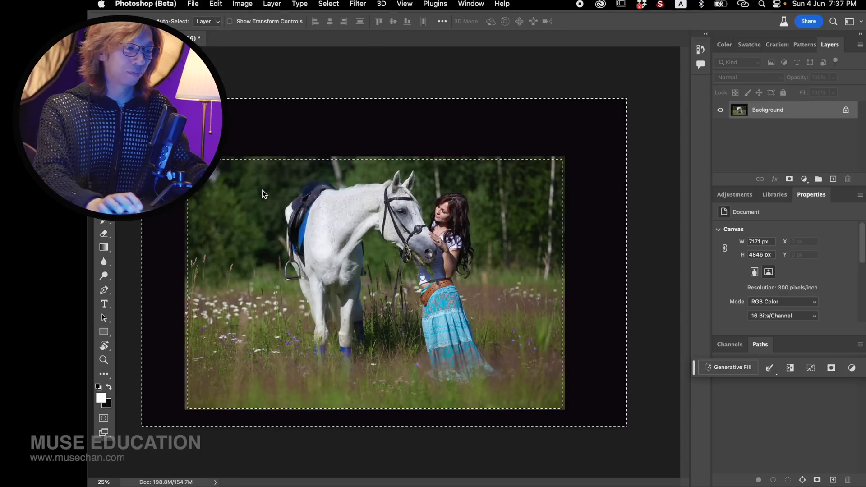
mouse_move(325, 307)
left_mouse_down()
mouse_move(376, 366)
mouse_move(389, 354)
mouse_move(416, 355)
mouse_move(430, 374)
mouse_move(475, 375)
mouse_move(484, 361)
mouse_move(460, 329)
mouse_move(451, 262)
mouse_move(467, 205)
mouse_move(452, 185)
mouse_move(460, 288)
mouse_move(469, 249)
left_mouse_up()
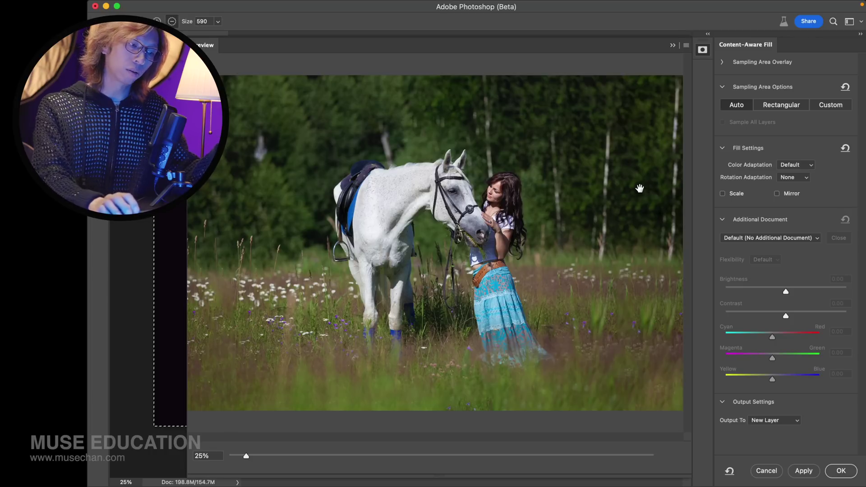
left_click(804, 167)
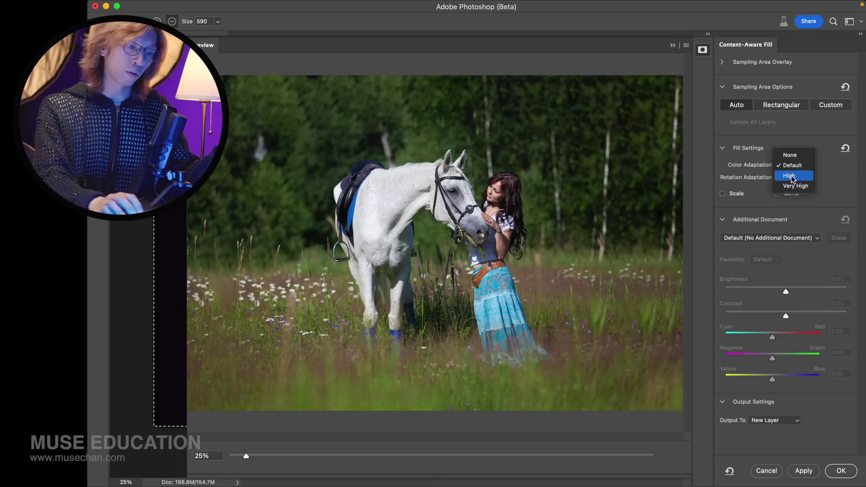
left_click(799, 175)
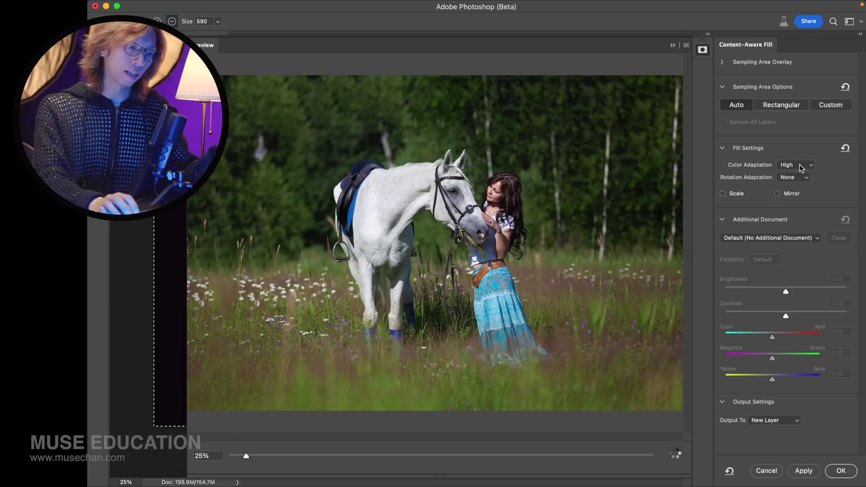
left_click(801, 167)
left_click(802, 176)
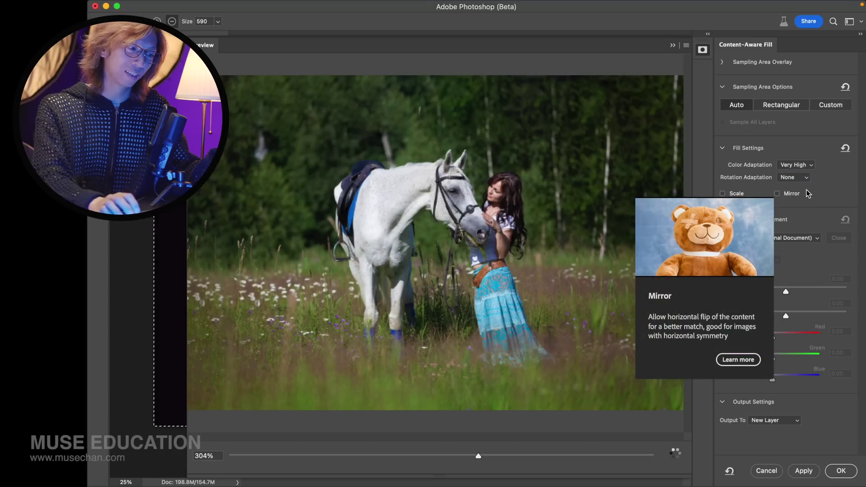
left_click(807, 166)
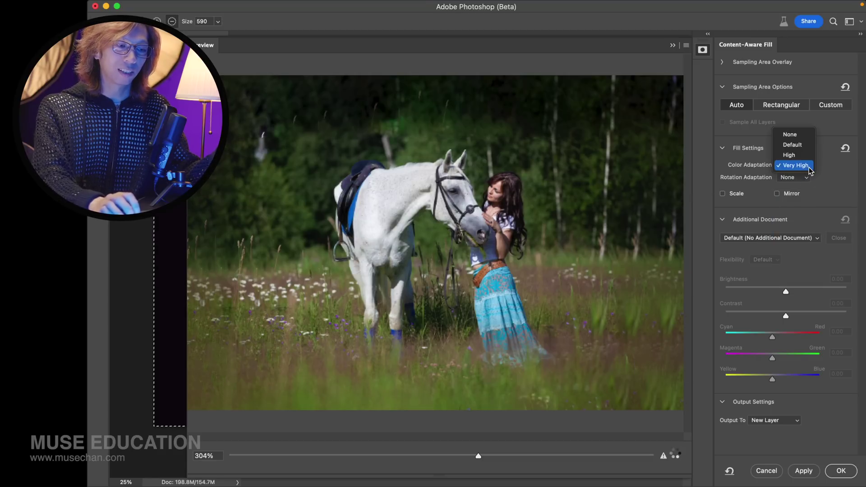
left_click(798, 144)
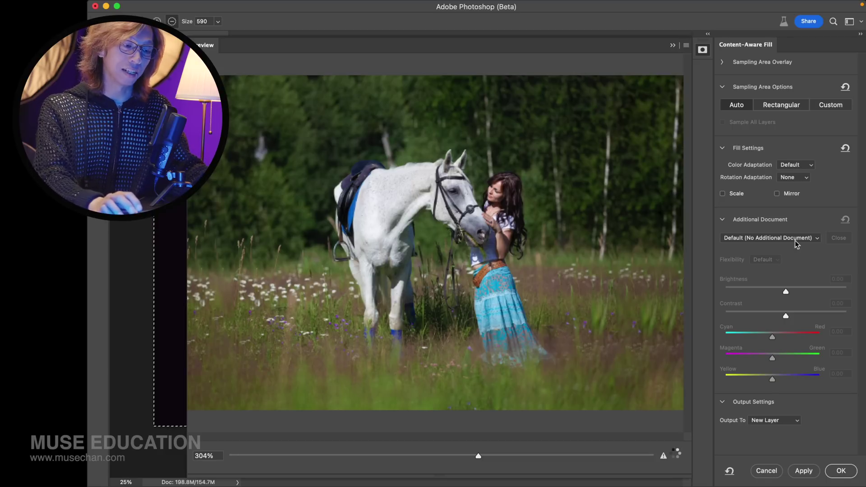
key("Escape")
Fill the selected border using Generative Fill with an empty prompt, and move the task bar clear of the photo.
left_click_drag(694, 372, 265, 388)
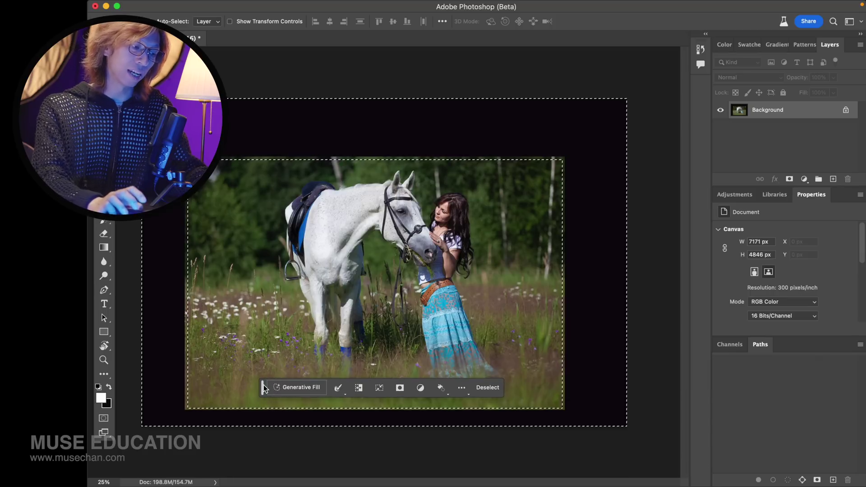
left_click(303, 387)
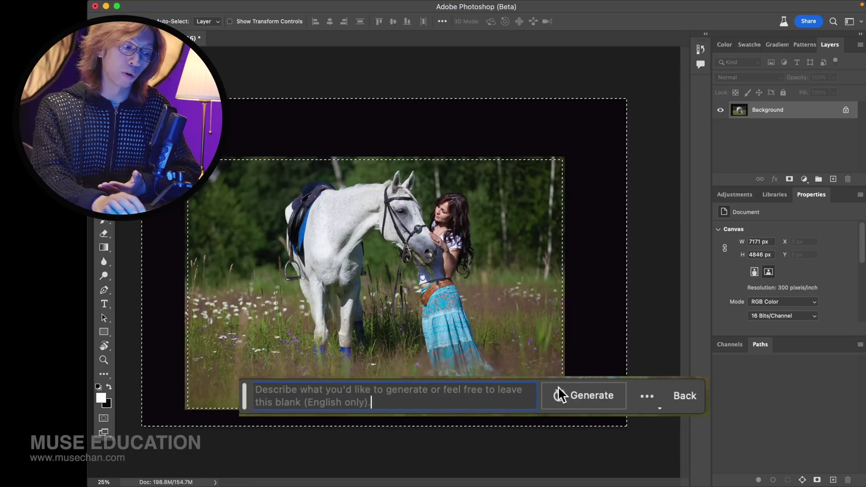
left_click(589, 395)
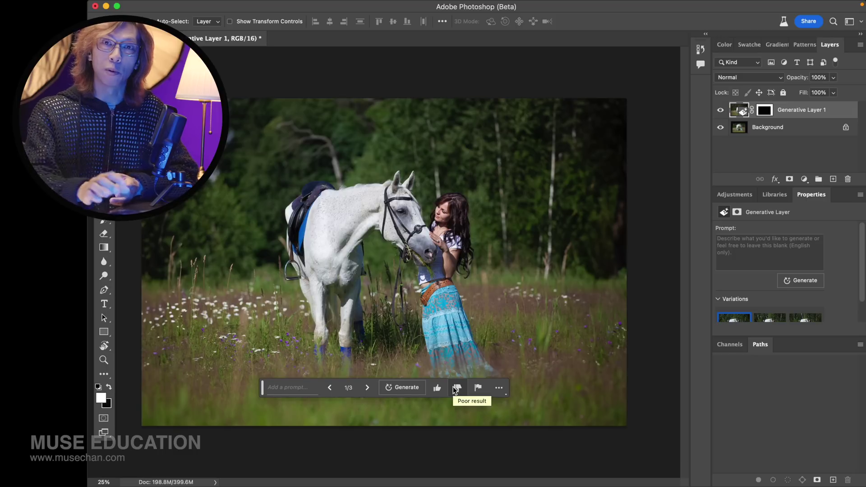
left_click_drag(264, 389, 616, 441)
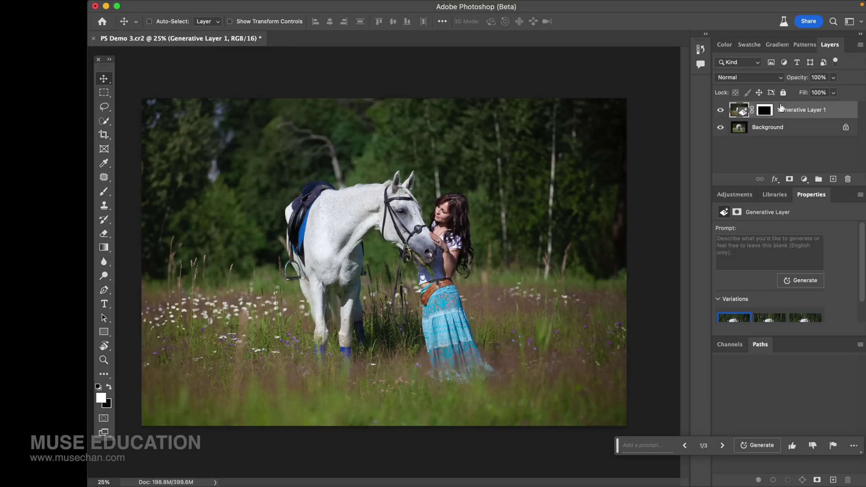
Compare the photo with and without the generated border by toggling the visibility of Generative Layer 1.
left_click(721, 111)
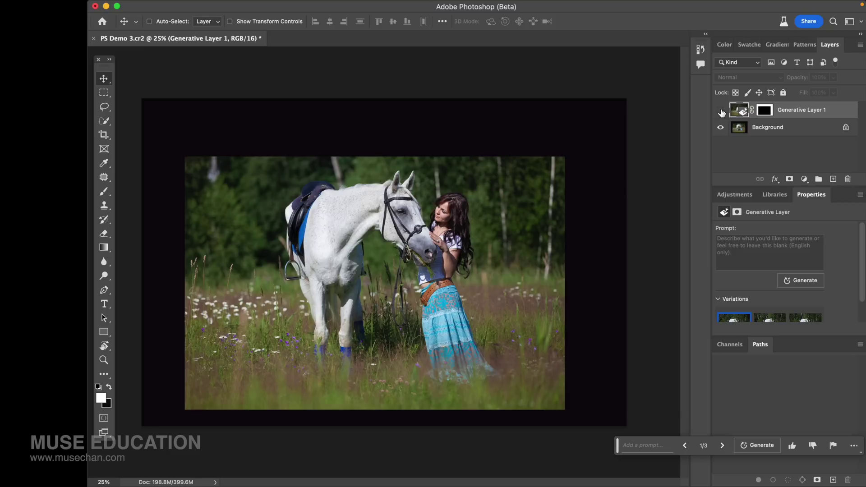
left_click(721, 110)
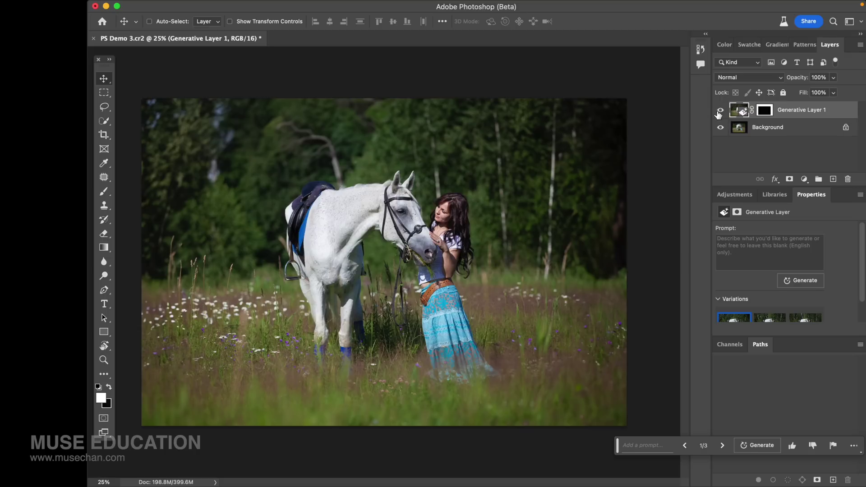
left_click(720, 113)
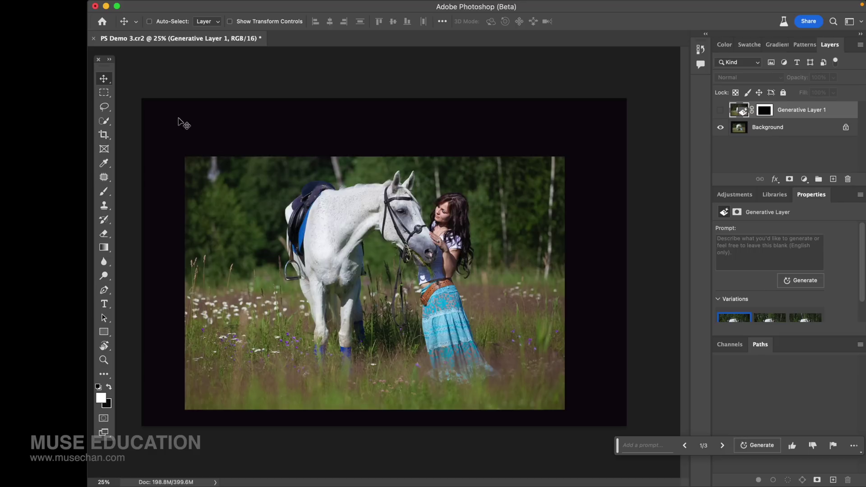
left_click(720, 111)
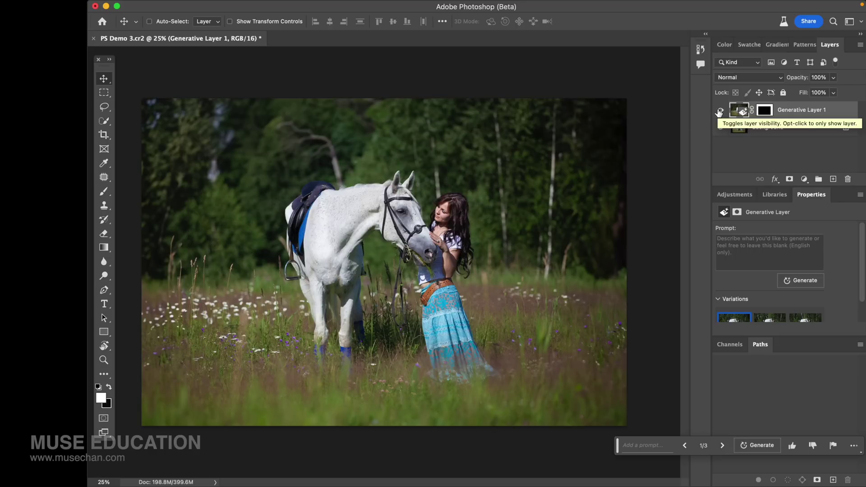
left_click(720, 111)
left_click(719, 111)
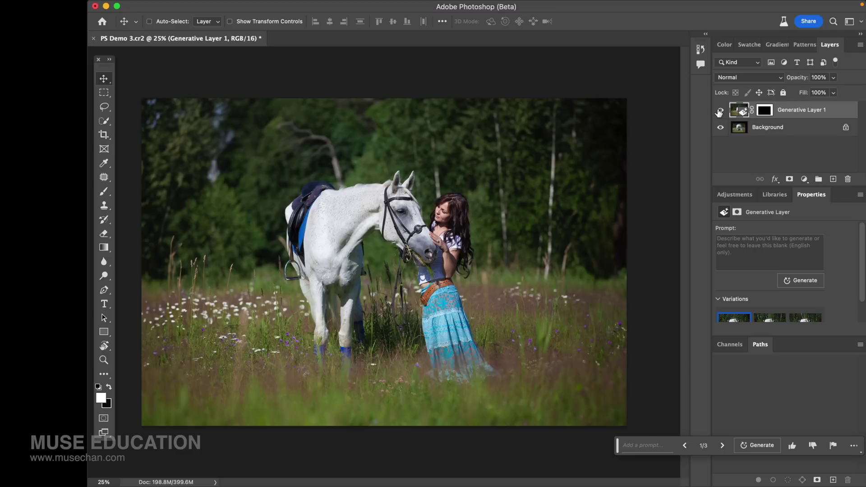
left_click(720, 111)
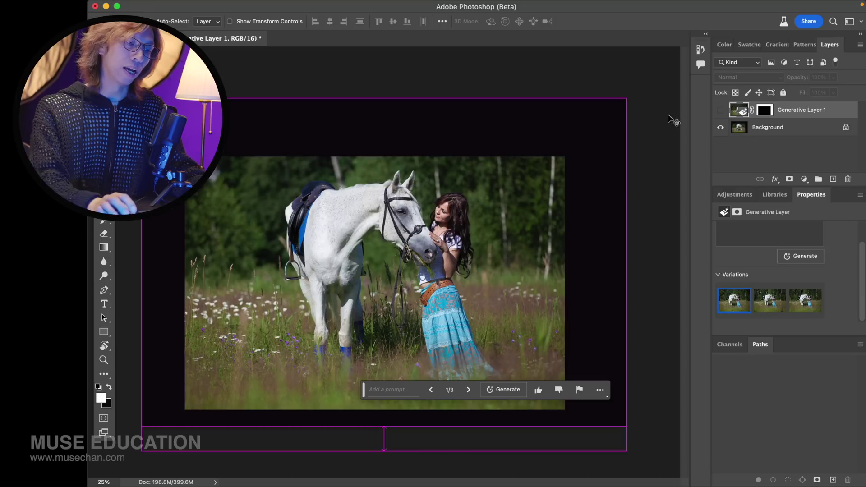
Delete the generative layer and extend the canvas with the Crop tool to about 11095 × 7244 px, keeping the photo low in the frame.
key("Delete")
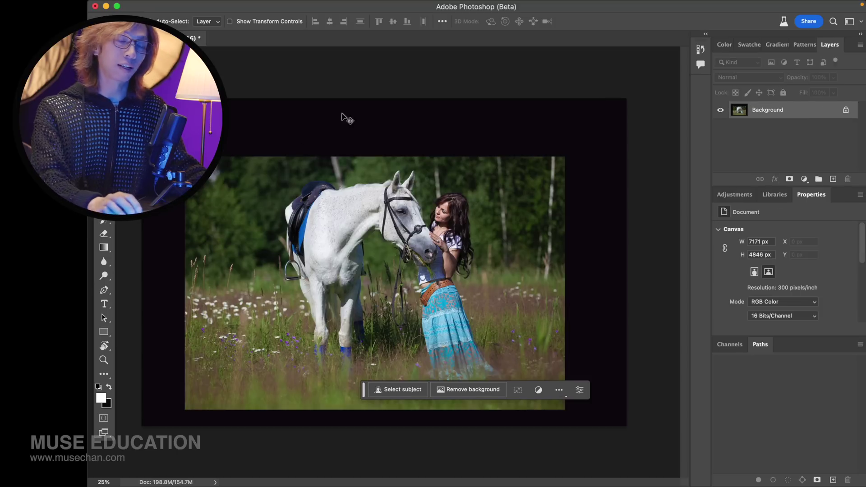
key("c")
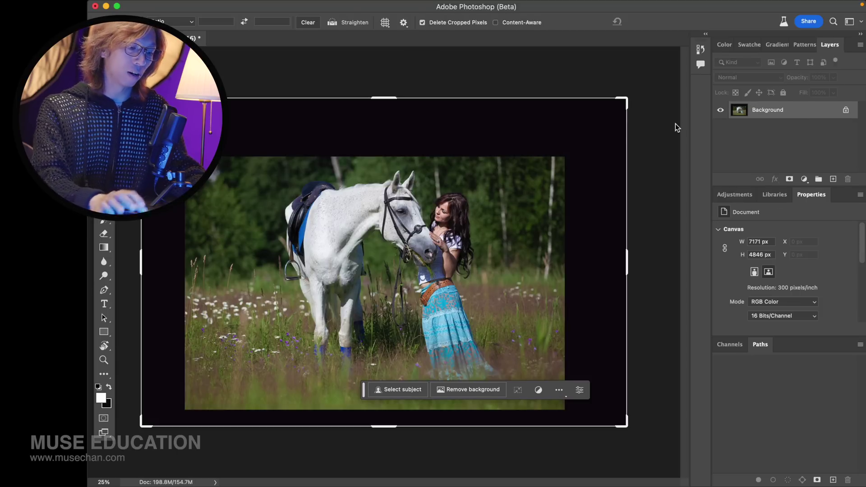
key("super+minus")
left_click_drag(545, 158, 630, 105)
left_click_drag(448, 237, 436, 281)
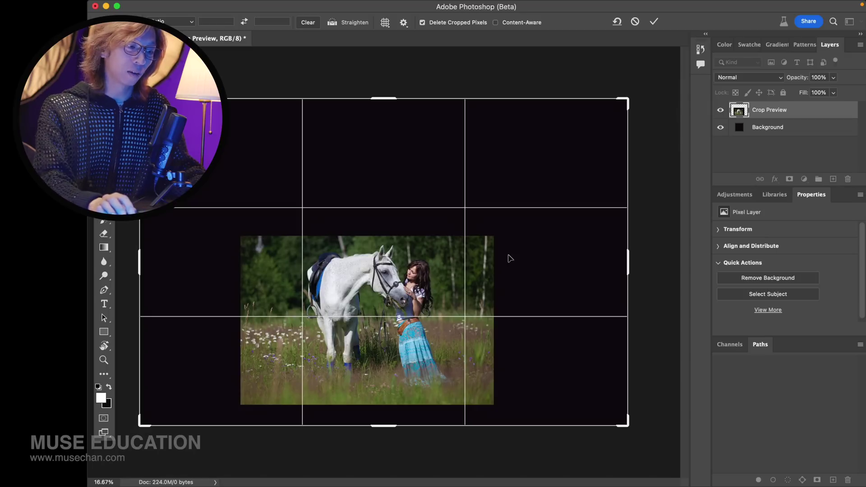
left_click_drag(627, 261, 635, 261)
left_click_drag(469, 269, 478, 270)
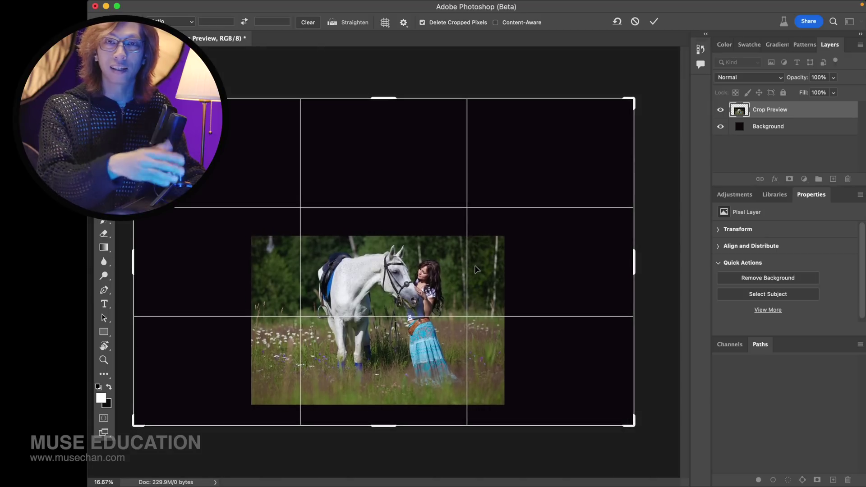
key("Return")
Select everything outside the photo, overlapping its edges slightly, and fill it using Generative Fill with an empty prompt.
key("m")
left_click_drag(255, 240, 504, 406)
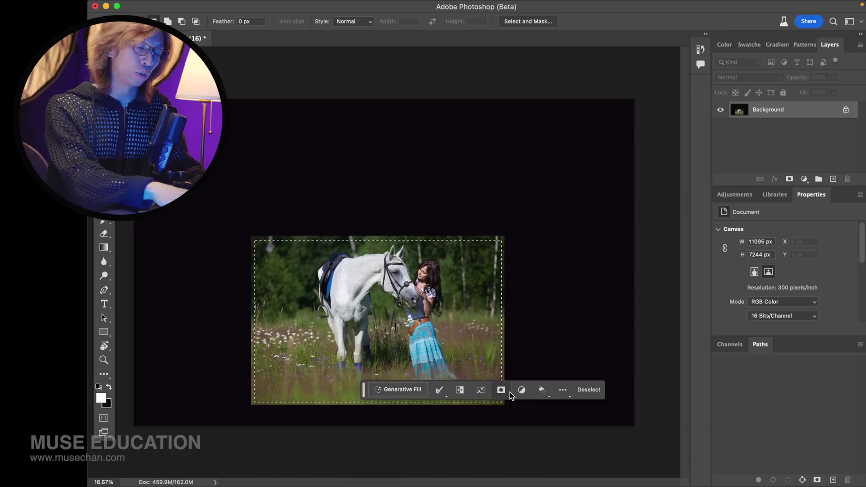
key("super+shift+i")
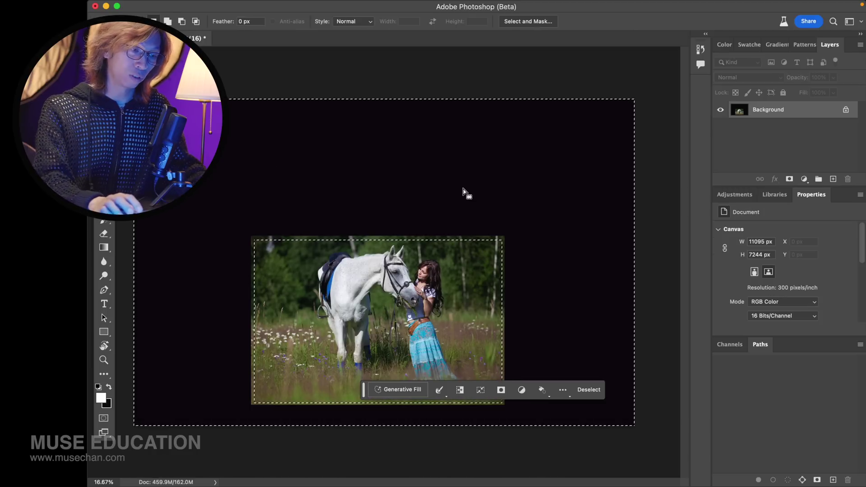
left_click(406, 391)
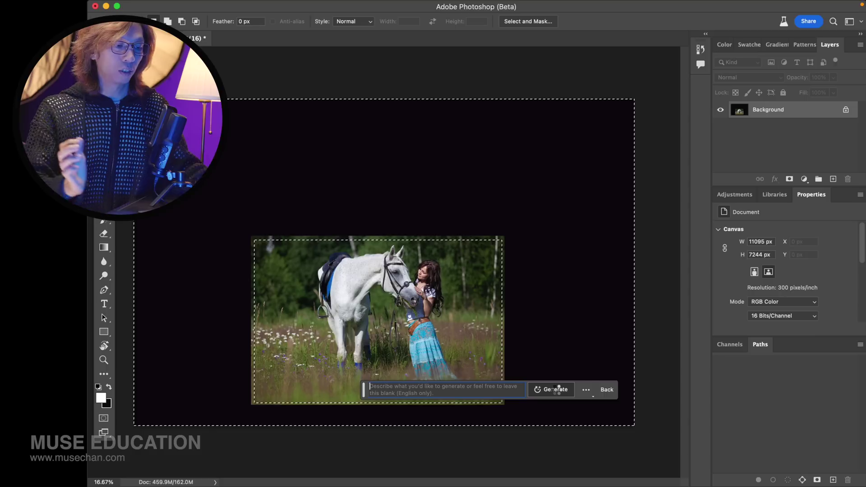
left_click(556, 389)
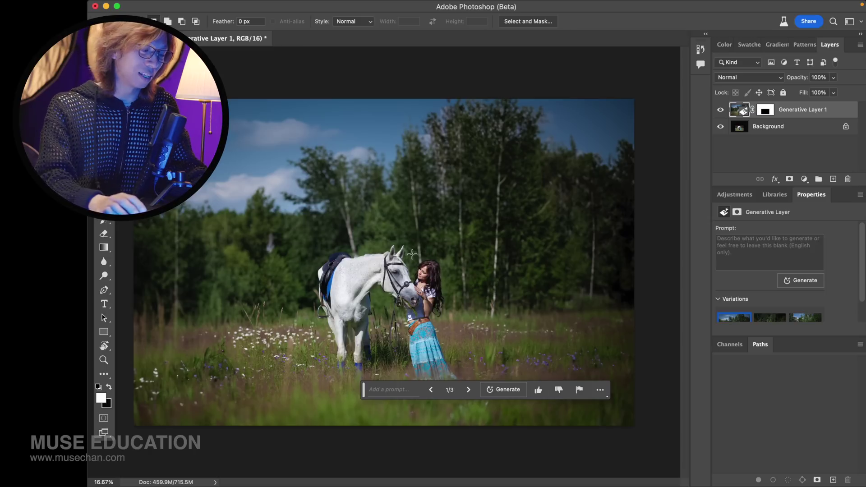
Examine the horse, the woman and the flowers around the horse's legs at 100% for original detail.
key("super+1")
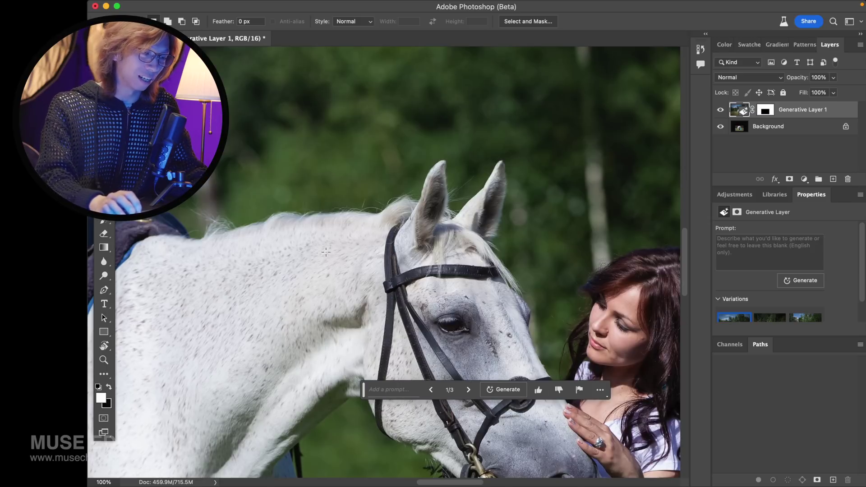
left_click_drag(403, 309, 382, 182)
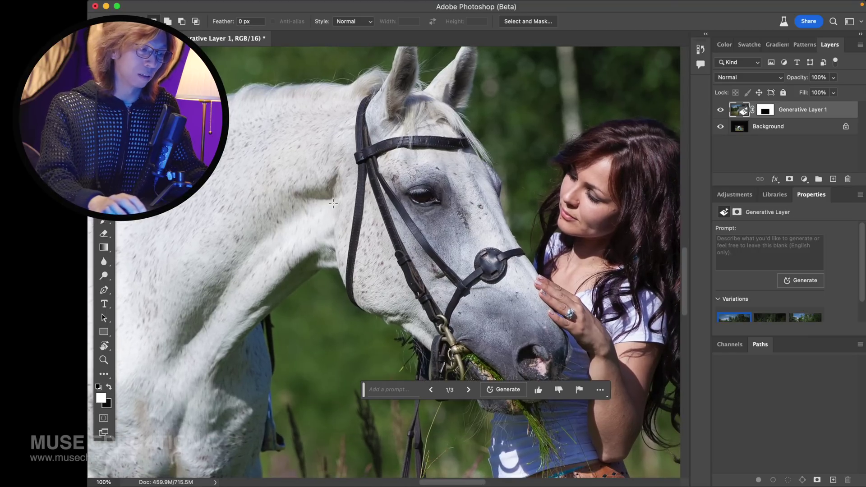
left_click_drag(309, 199, 426, 201)
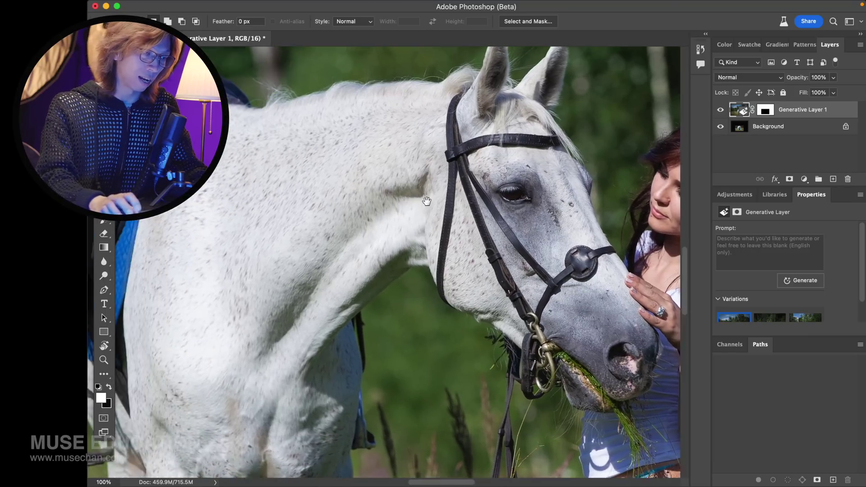
scroll(427, 201, "left", 10)
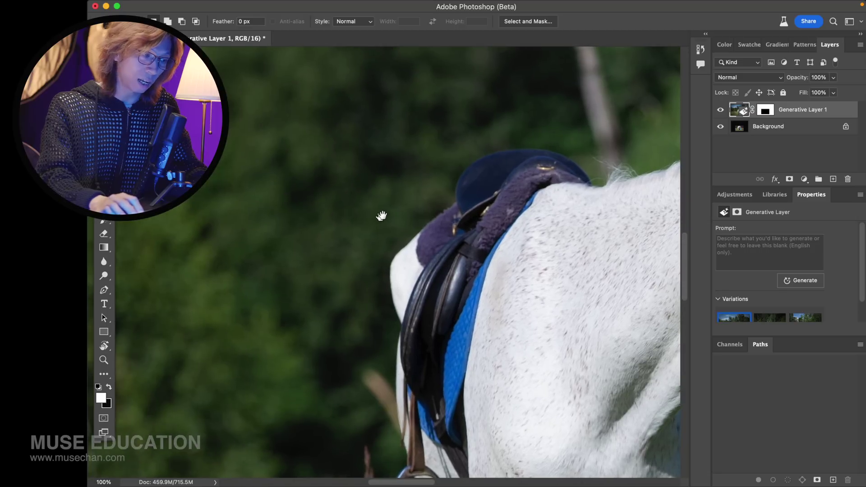
scroll(381, 215, "left", 15)
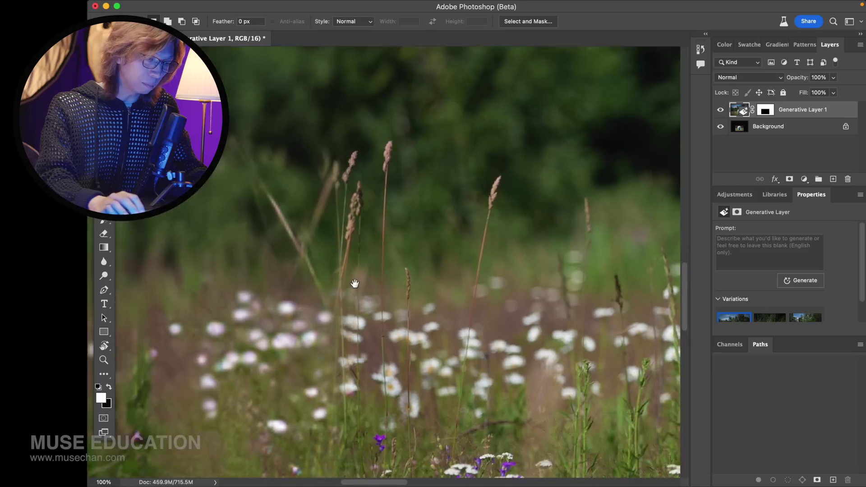
scroll(355, 283, "down", 5)
scroll(361, 281, "right", 5)
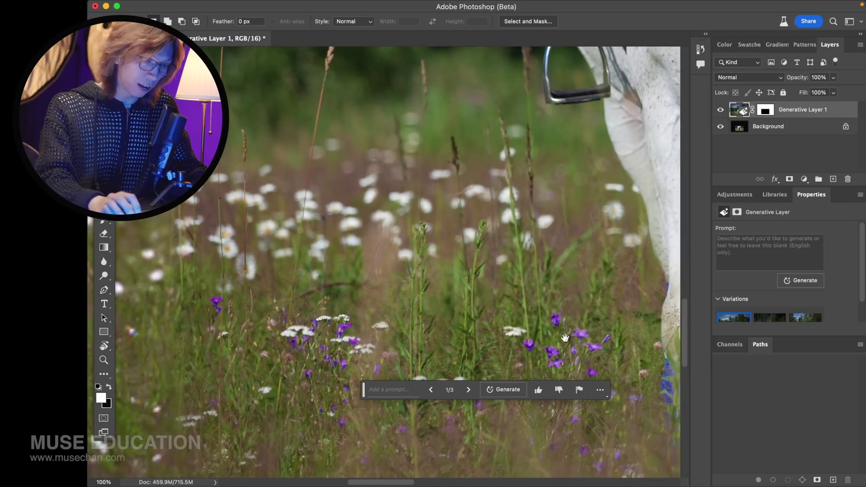
scroll(564, 338, "right", 5)
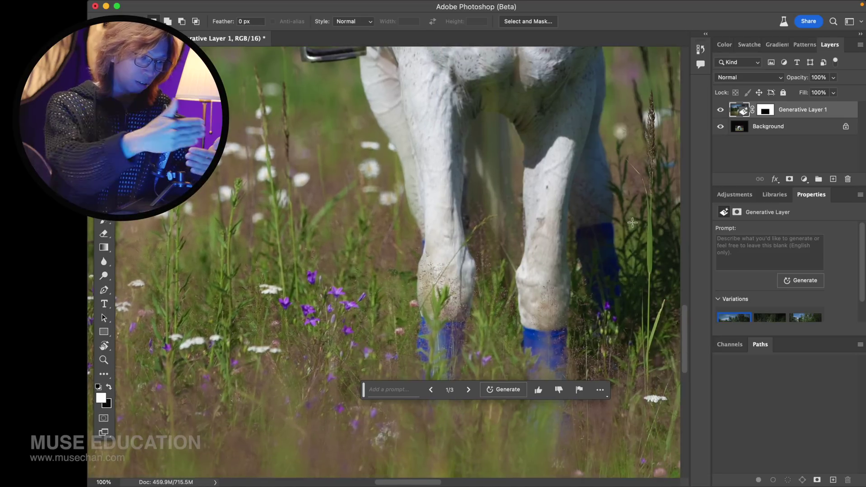
Examine the generated meadow, trees and sky around the photo at 100% for sharpness and visible flaws.
left_click_drag(222, 234, 374, 248)
left_click_drag(252, 243, 423, 251)
left_click_drag(365, 251, 455, 251)
left_click_drag(282, 266, 350, 266)
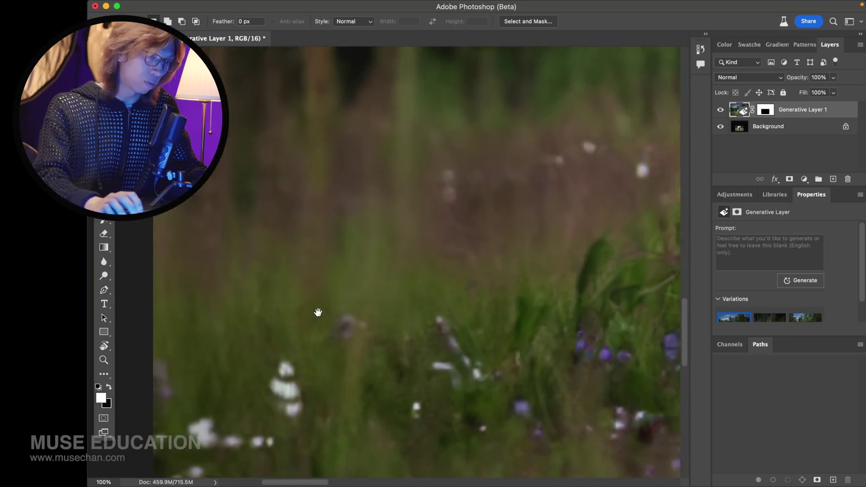
left_click_drag(394, 226, 365, 292)
left_click_drag(394, 218, 366, 282)
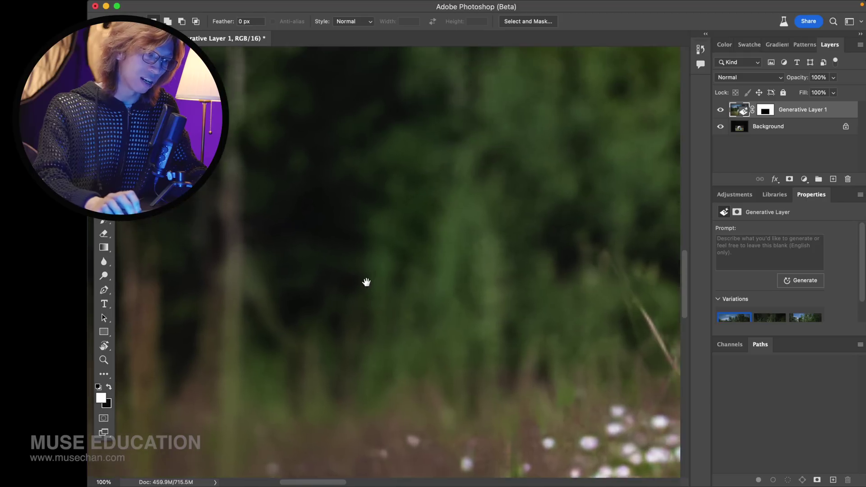
left_click_drag(421, 246, 402, 298)
left_click_drag(445, 232, 398, 300)
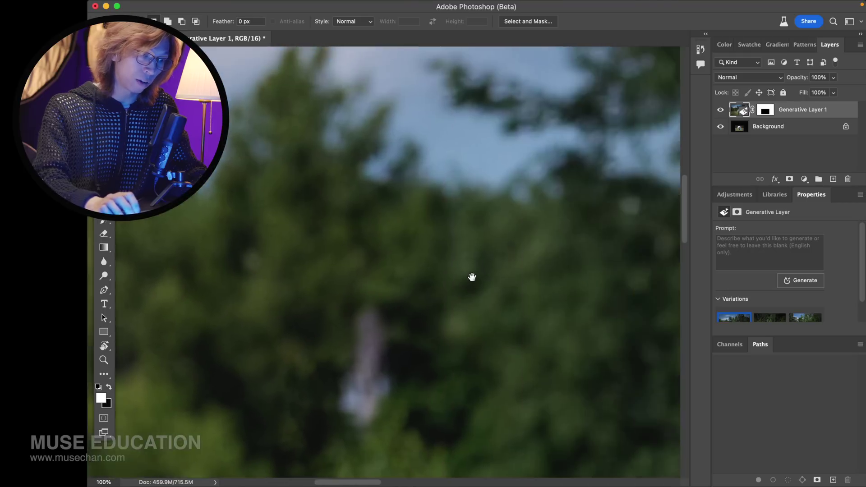
left_click_drag(472, 277, 378, 315)
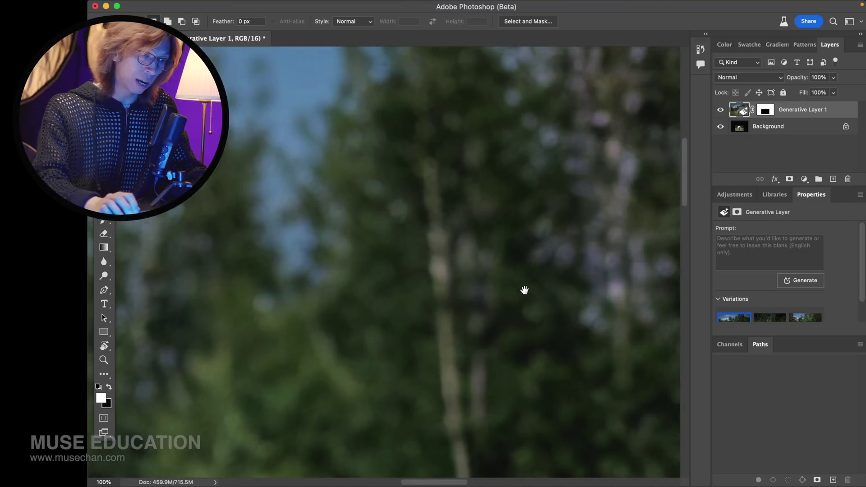
left_click_drag(524, 290, 409, 247)
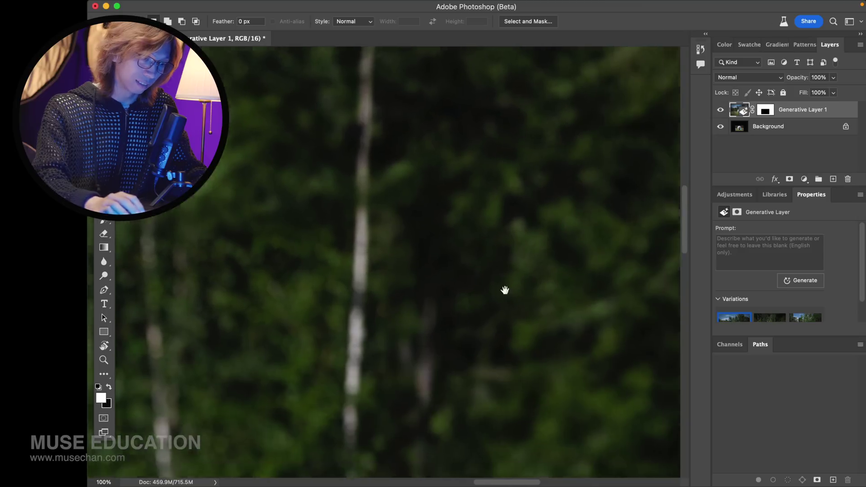
left_click_drag(505, 290, 494, 188)
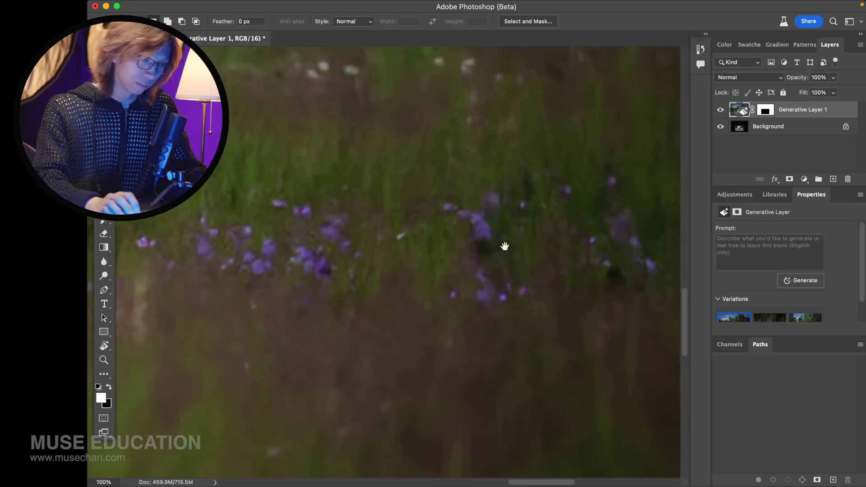
left_click_drag(517, 230, 502, 232)
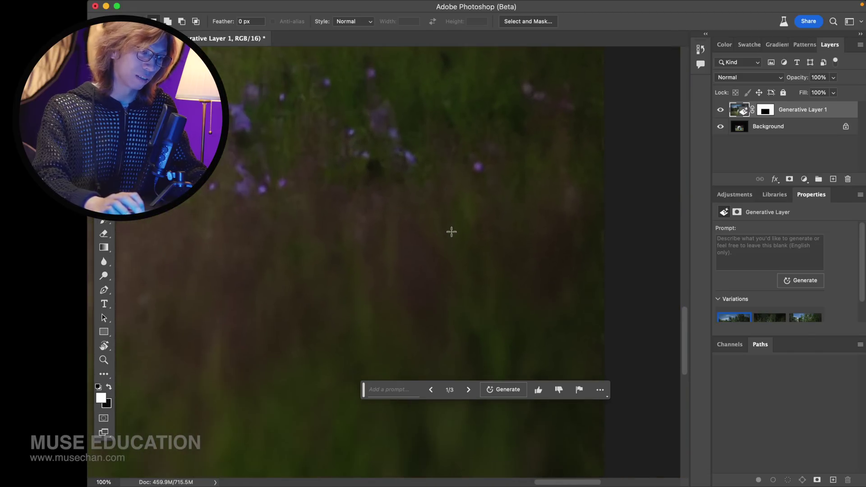
Fit the whole image in view and compare the larger generated scene with the unfilled canvas by toggling the generative layer.
key("super+0")
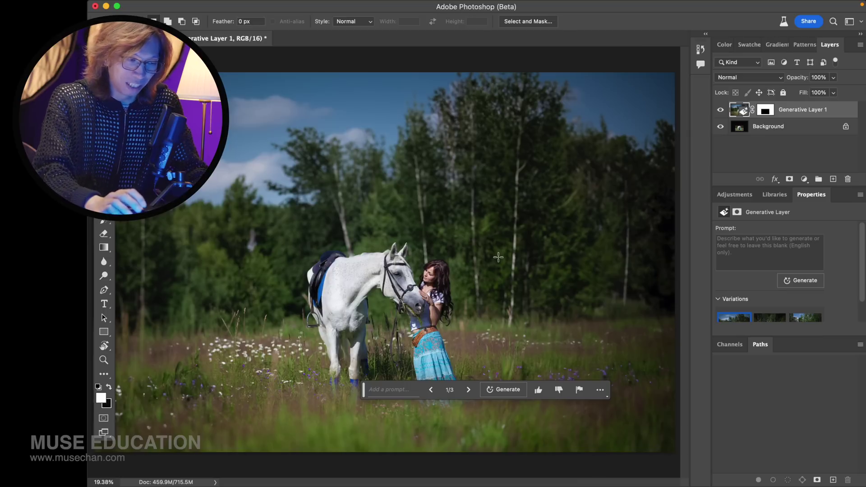
left_click(721, 111)
left_click(720, 111)
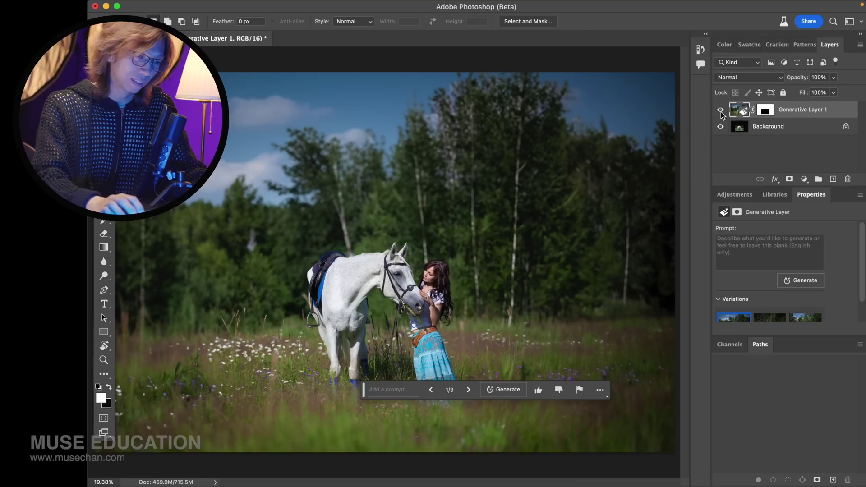
left_click(721, 111)
left_click(721, 111)
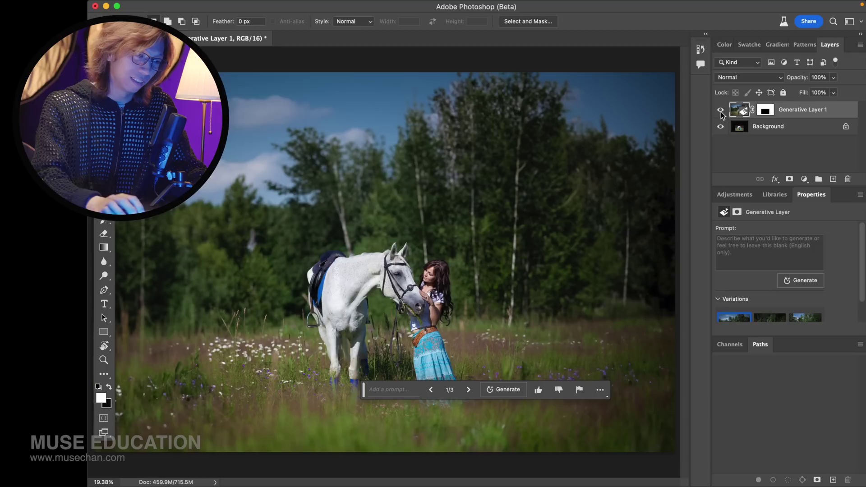
left_click(721, 111)
left_click(721, 111)
left_click(721, 110)
left_click(721, 111)
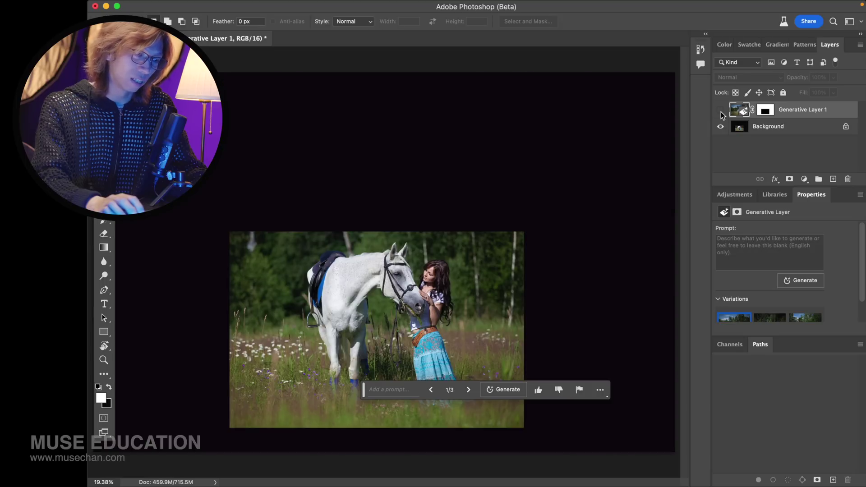
left_click(720, 111)
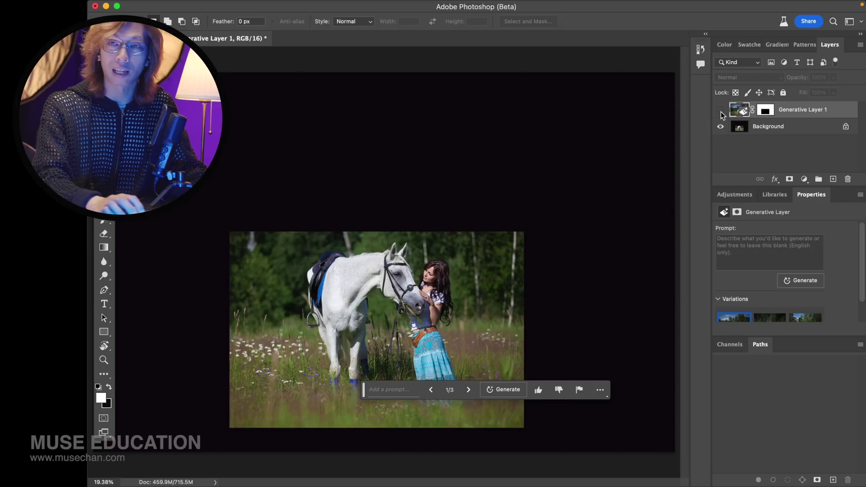
left_click(720, 111)
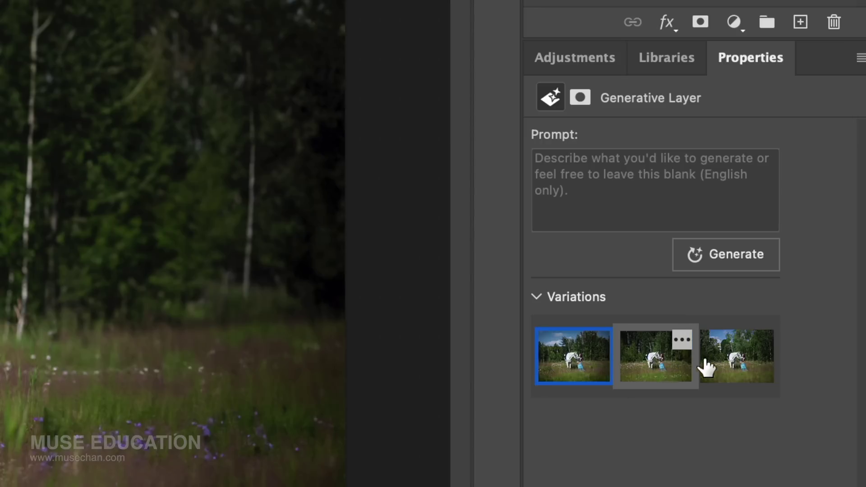
Switch the generative layer to its second variation.
left_click(668, 363)
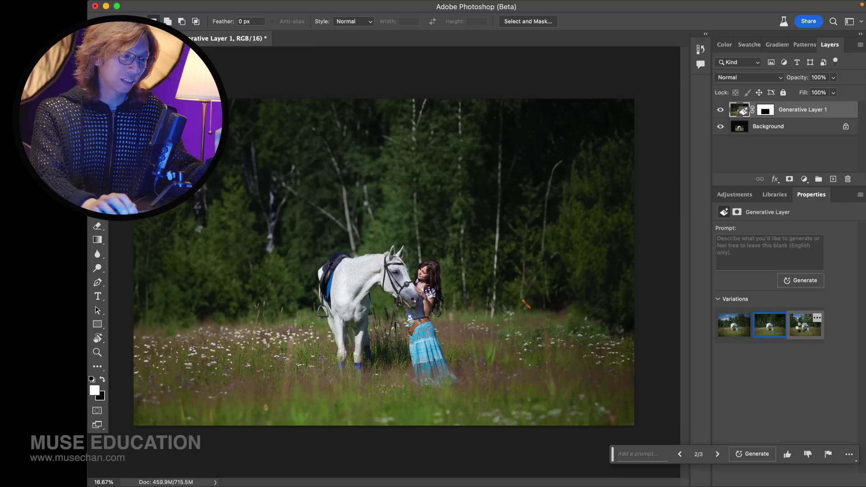
Preview the third variation of the generative layer, and switch back to the first one.
left_click(802, 331)
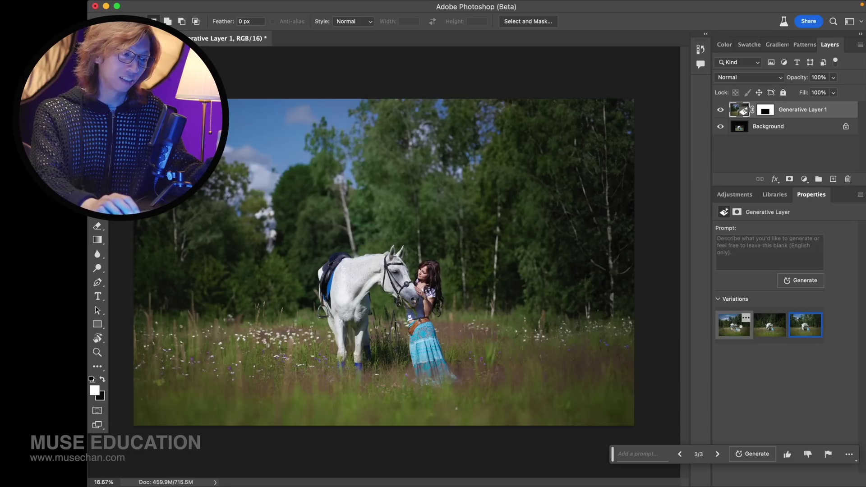
left_click(736, 328)
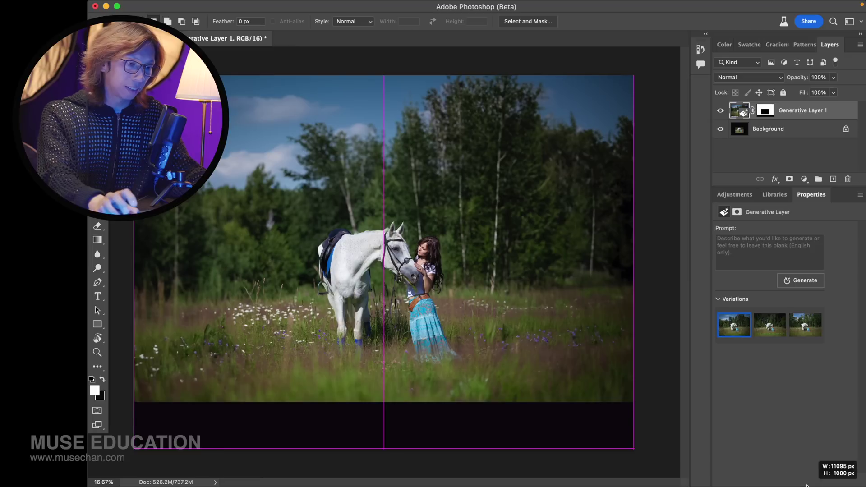
Select the empty strip below the meadow, about 11095 by 1080 px, and fill it using Generative Fill with a blank prompt.
left_click_drag(128, 398, 651, 475)
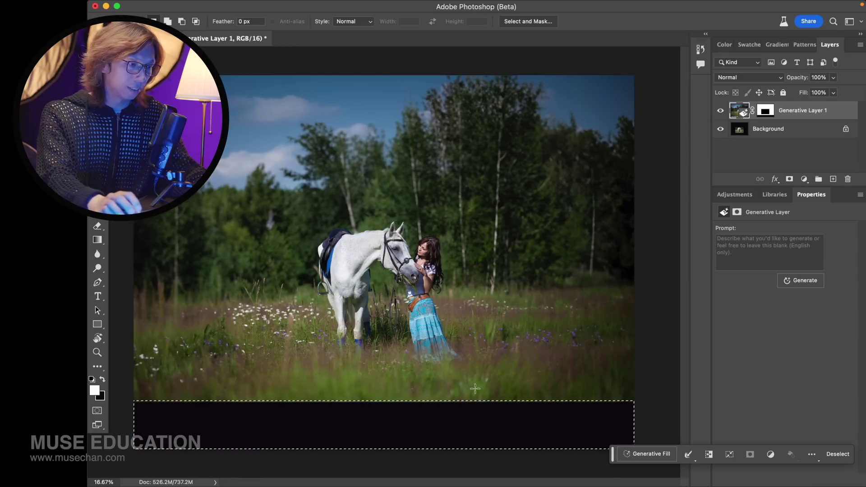
left_click(640, 456)
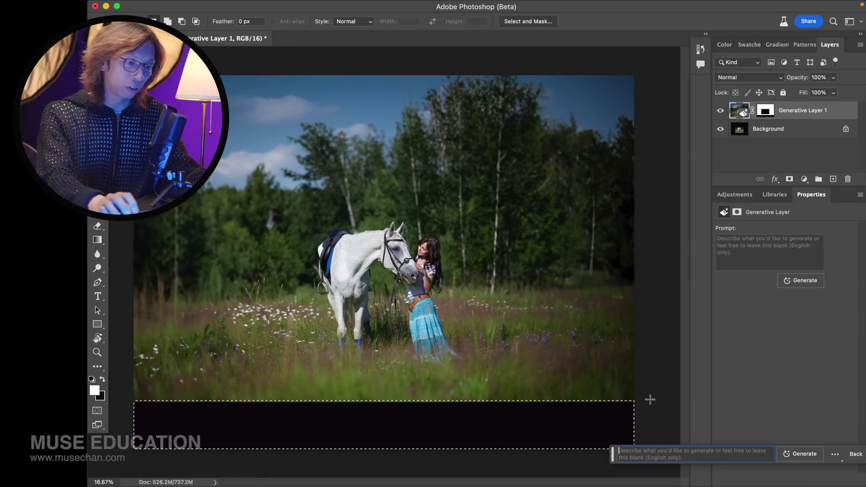
left_click(798, 454)
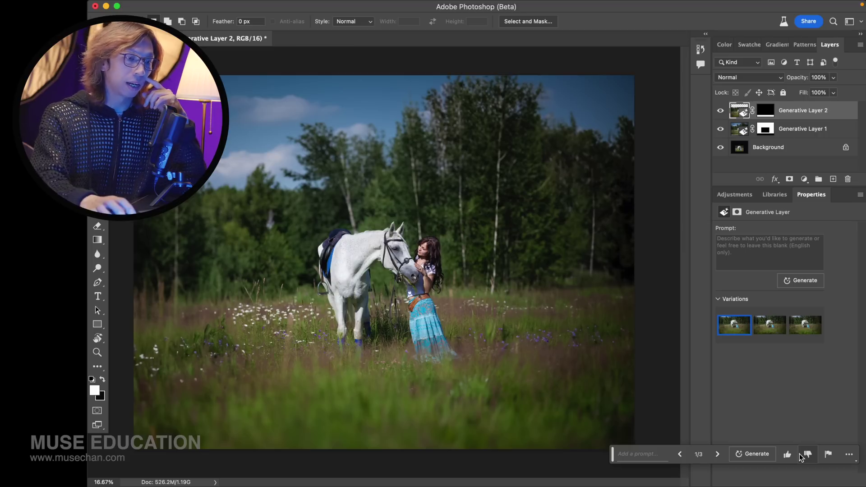
Compare the extended foreground with the unfilled strip by toggling the visibility of Generative Layer 2.
left_click(720, 111)
left_click(721, 111)
left_click(720, 111)
left_click(720, 111)
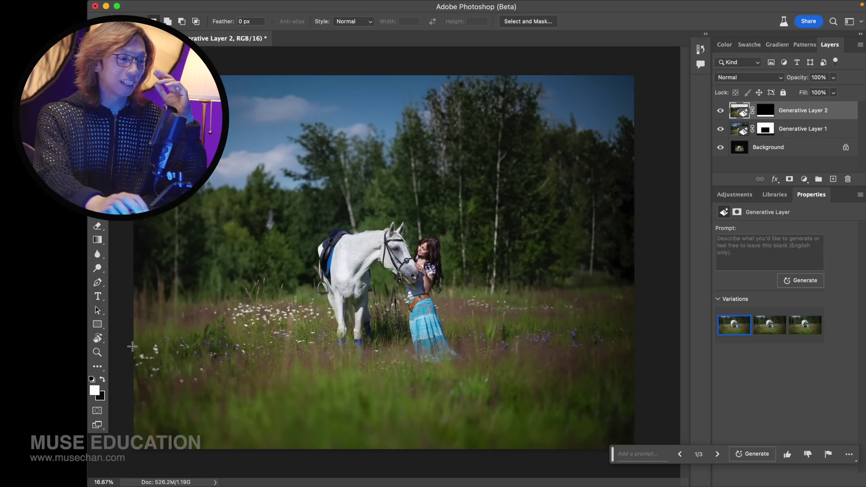
Select the foreground meadow below the horse's hooves, generate a "river reflection" there and choose the second variation.
left_click_drag(130, 347, 636, 450)
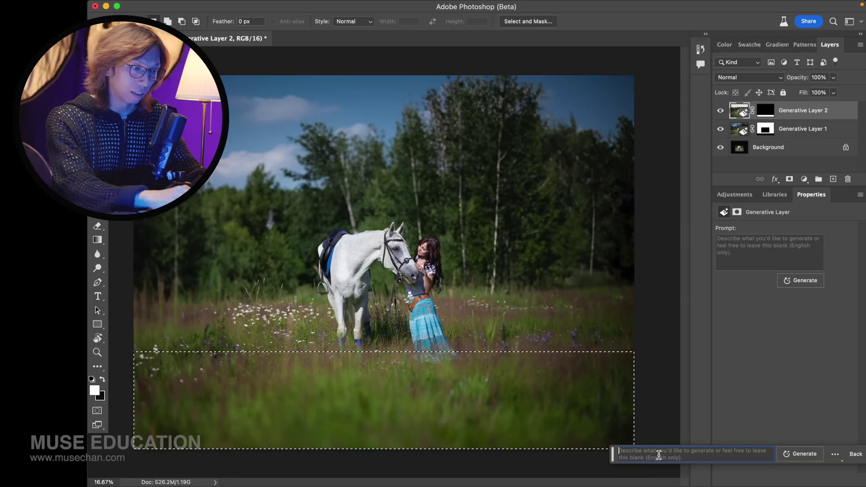
type("river reflection")
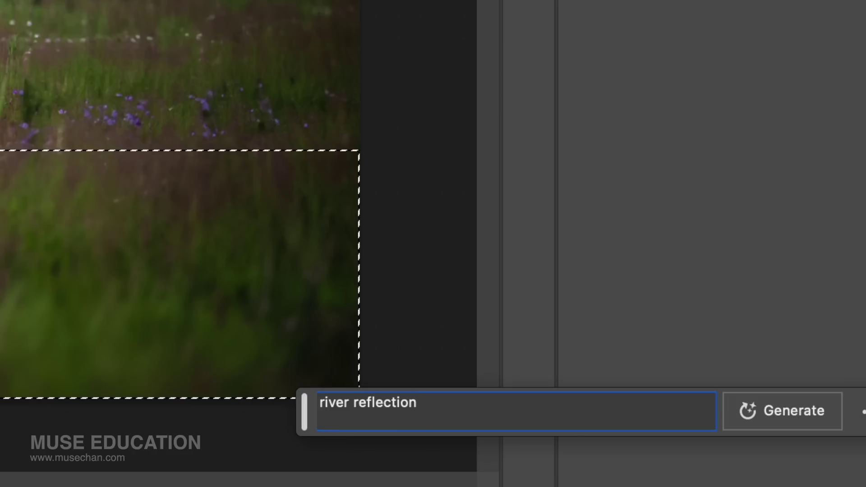
left_click(793, 411)
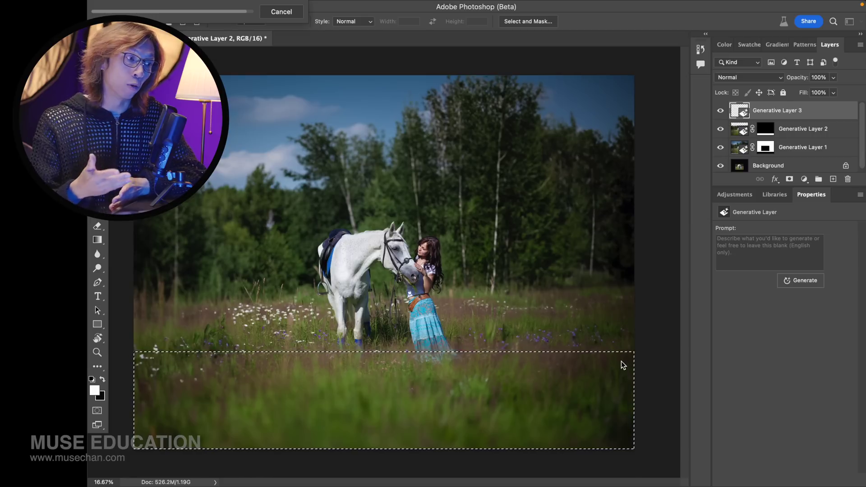
left_click(770, 330)
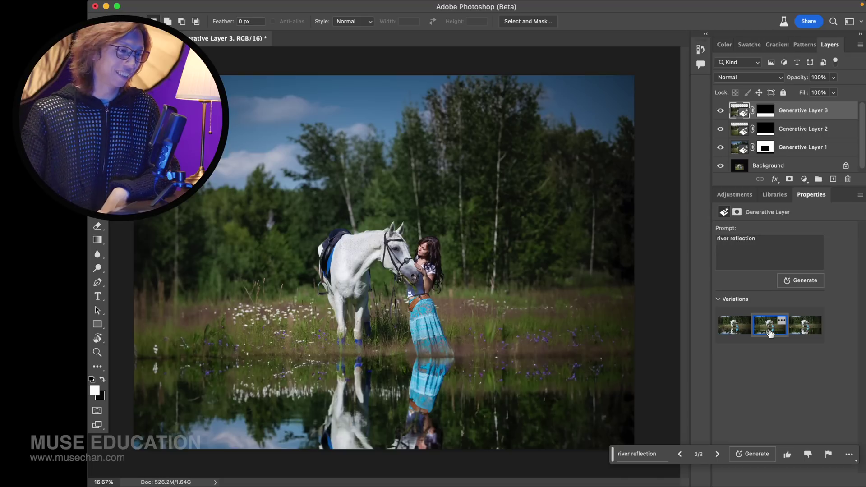
Show only the Background layer to compare the original photo with the river scene, and restore all layers.
scroll(782, 142, "down", 1)
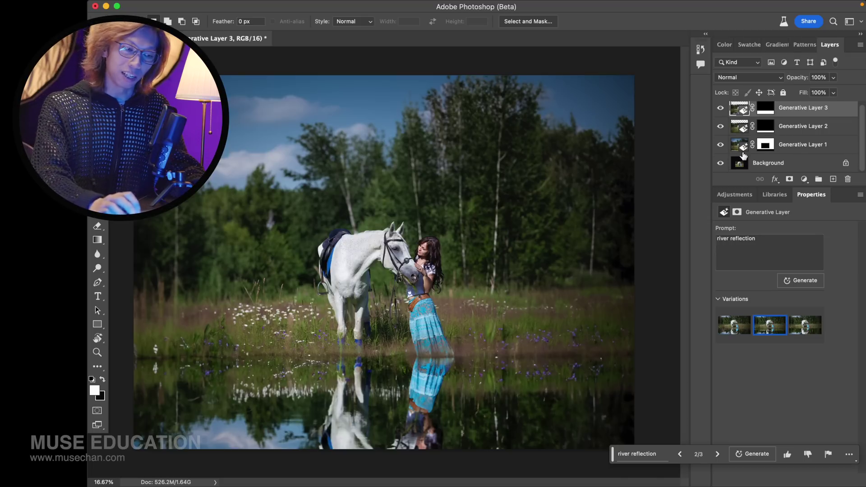
left_click(720, 164, "alt")
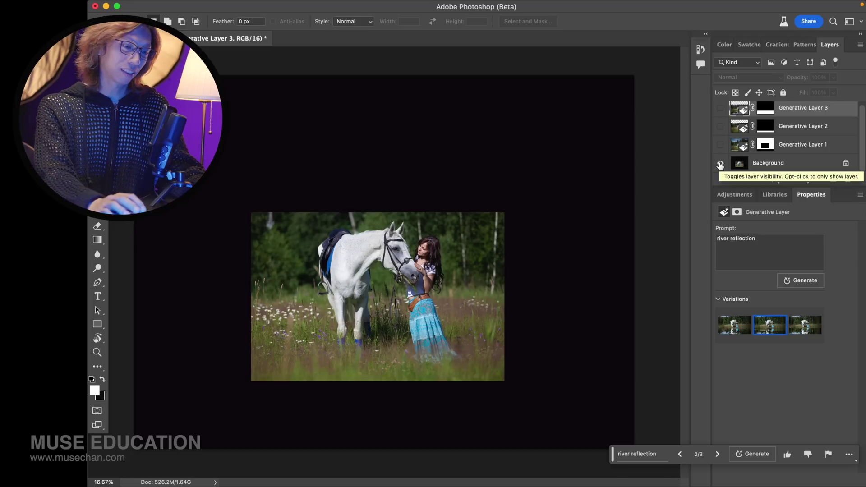
left_click(720, 164, "alt")
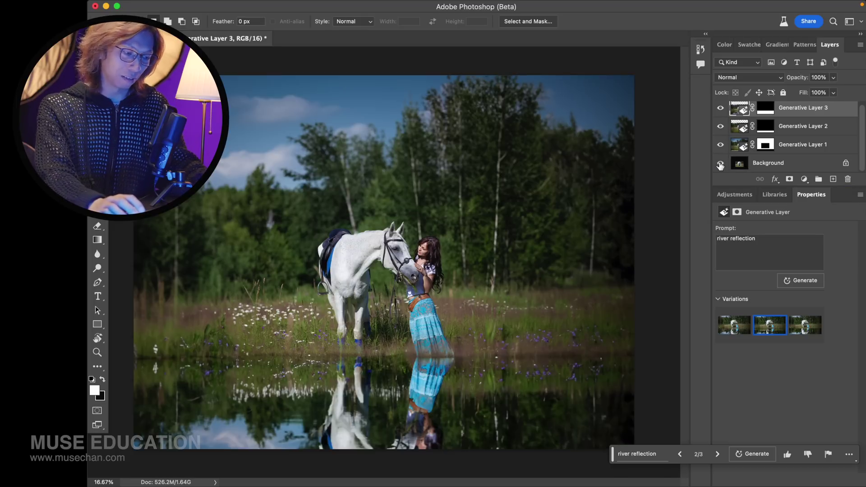
Examine the waterline and the reflections of the skirt, horse's legs and flowers at 100% for detail and flaws.
key("super+1")
scroll(397, 351, "down", 10)
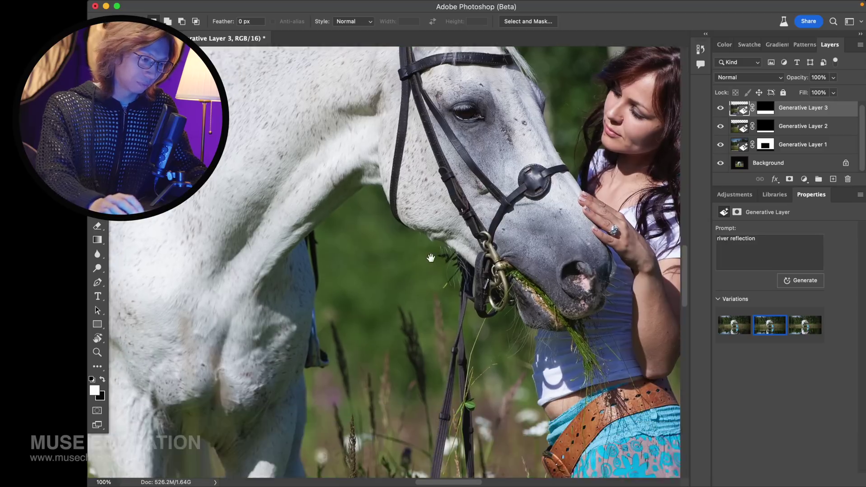
scroll(498, 329, "down", 5)
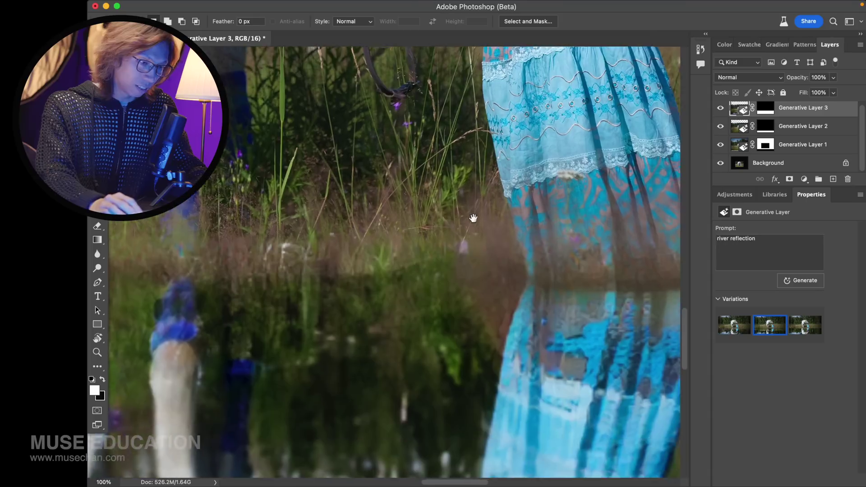
scroll(472, 218, "right", 5)
scroll(524, 293, "right", 5)
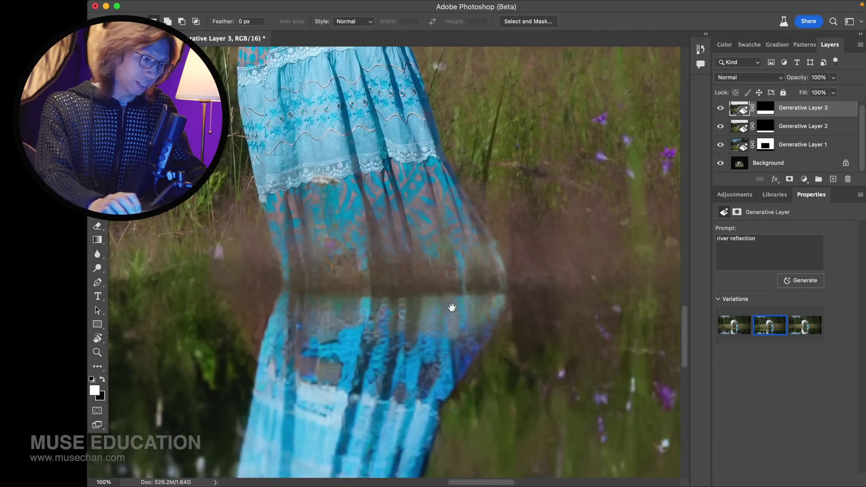
scroll(474, 309, "right", 3)
scroll(467, 306, "right", 2)
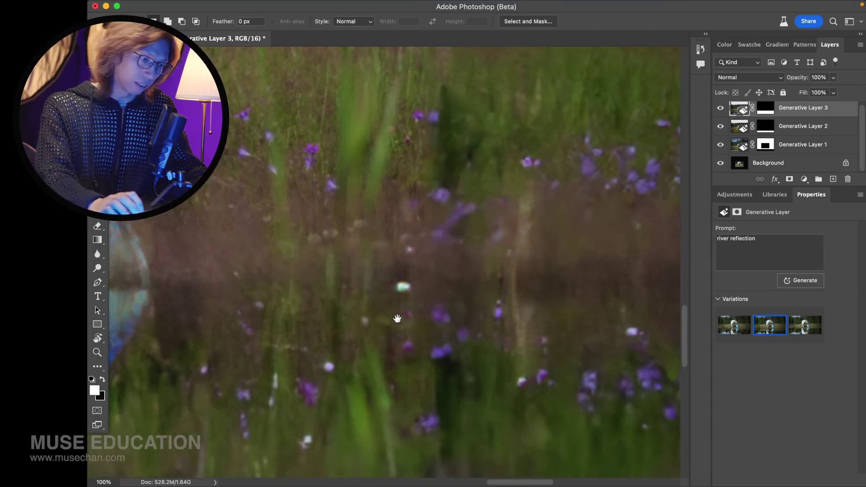
scroll(483, 308, "left", 10)
scroll(496, 310, "up", 2)
scroll(495, 310, "left", 15)
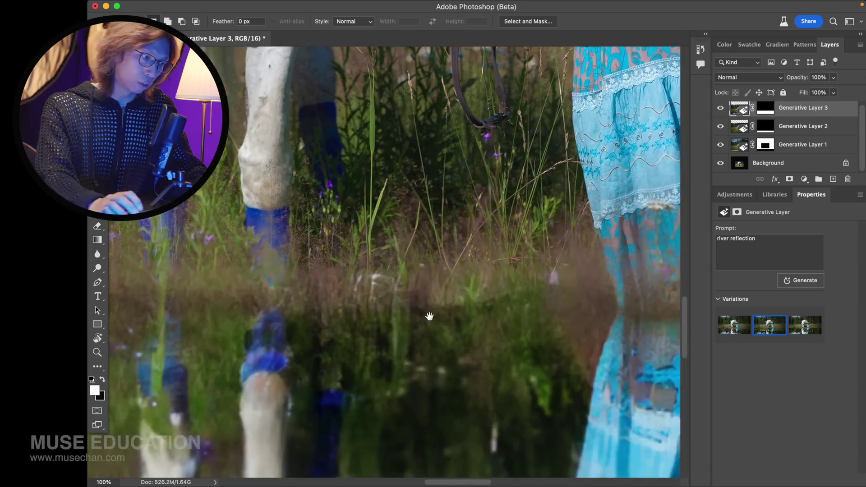
scroll(288, 327, "left", 15)
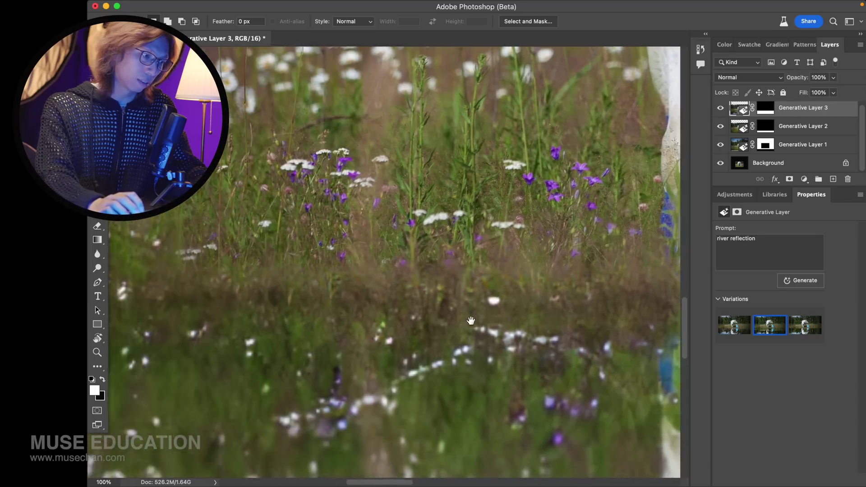
View the whole image and compare it with the original photo by isolating the Background layer and restoring the others.
key("super+minus")
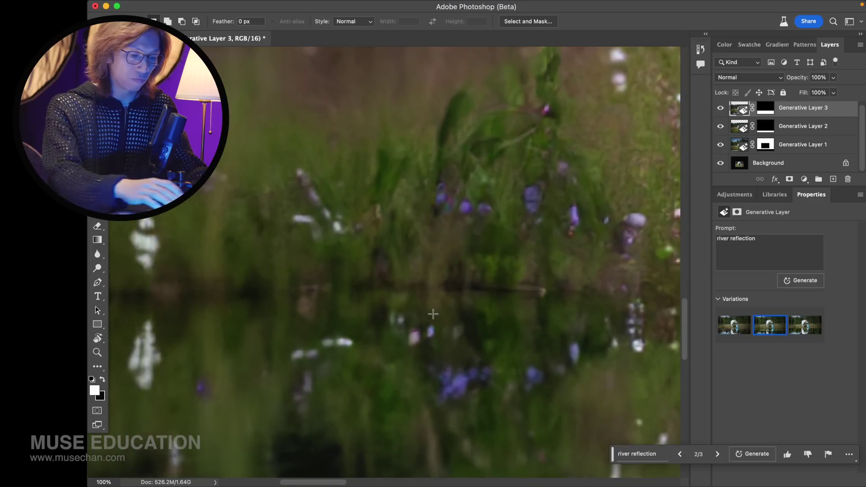
key("super+0")
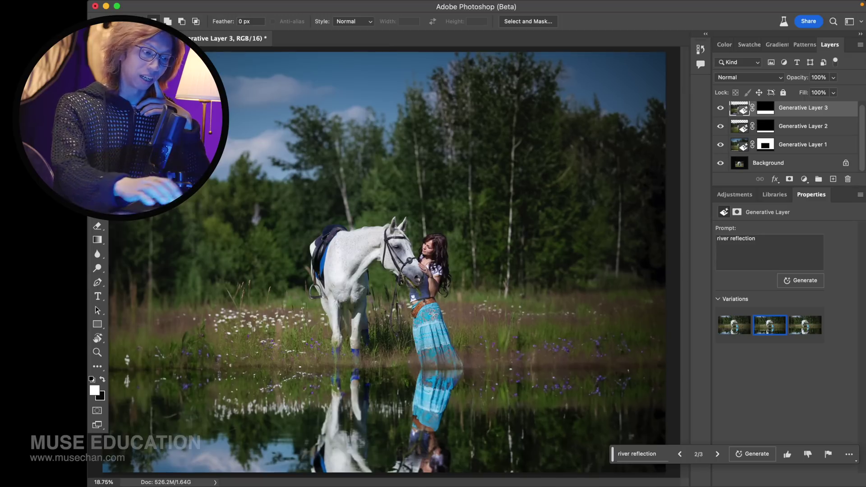
key("super+minus")
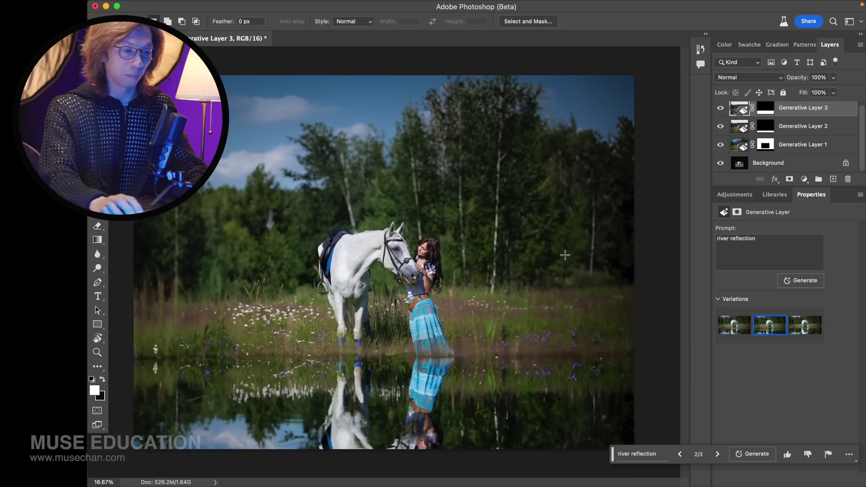
left_click(721, 163, "alt")
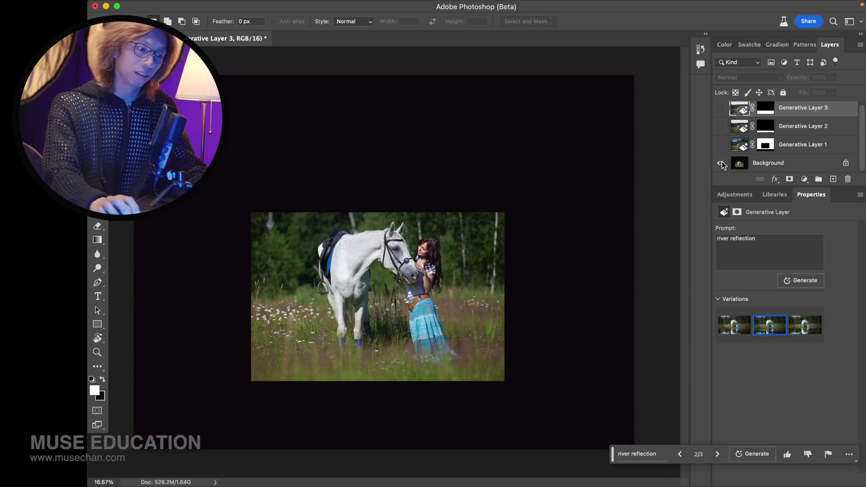
left_click(720, 163, "alt")
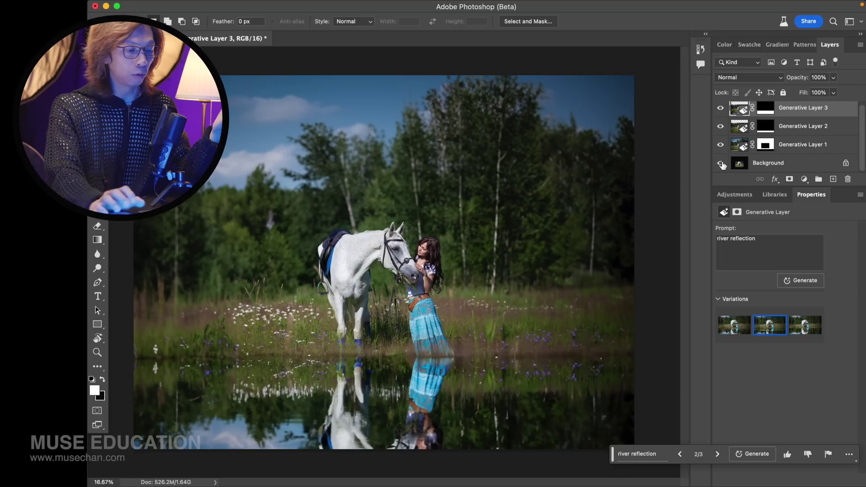
Examine the horse's lower legs and the generated water reflection beside them at 100%.
key("v")
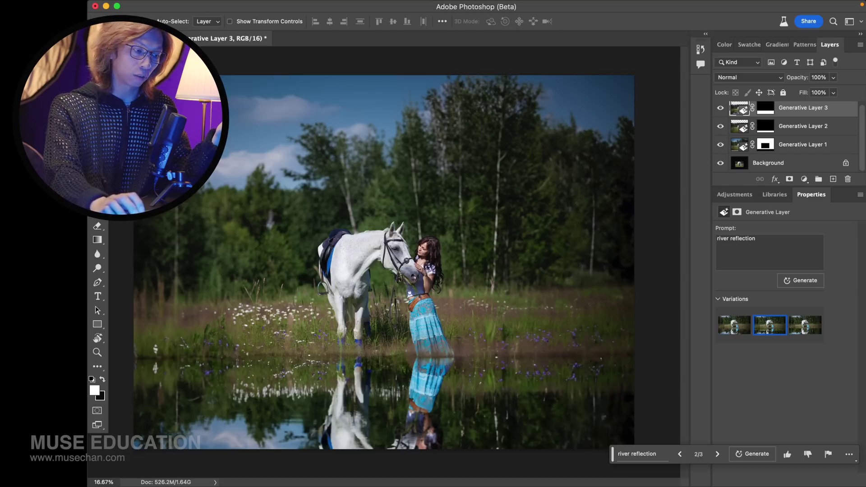
key("super+1")
scroll(308, 190, "down", 10)
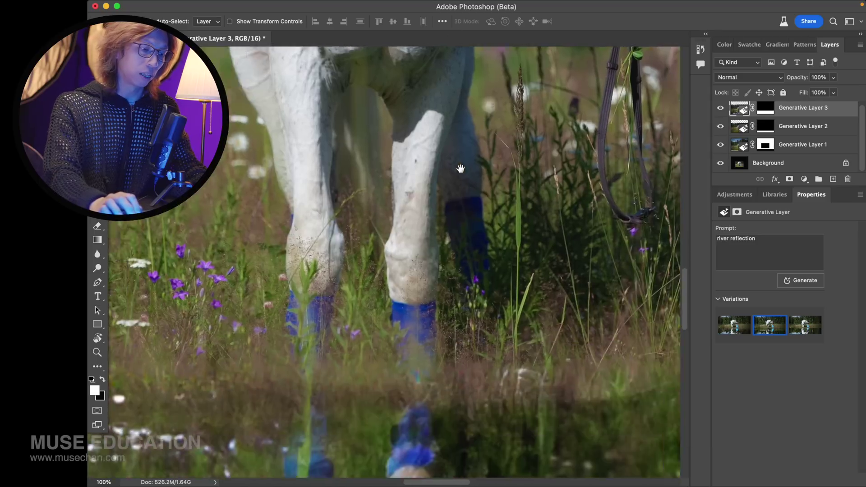
scroll(308, 190, "down", 5)
scroll(308, 190, "left", 5)
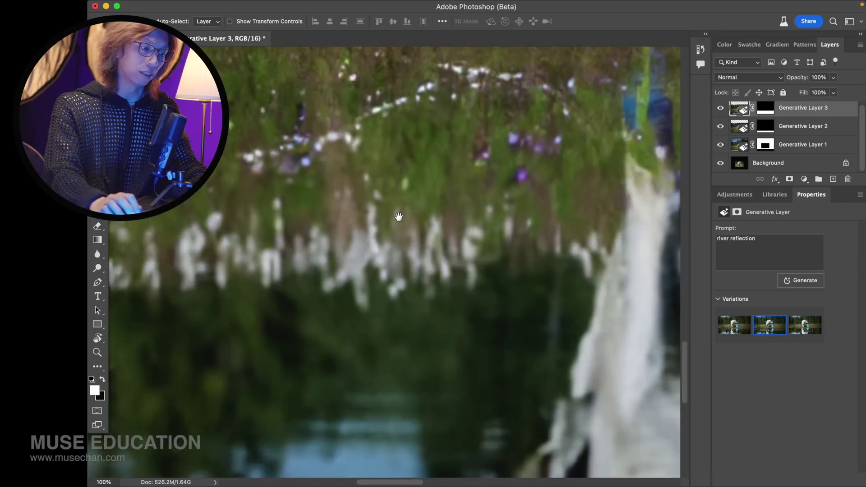
Fit the image in view and repeatedly switch between the Background layer alone and the full layer stack to compare them.
key("super+0")
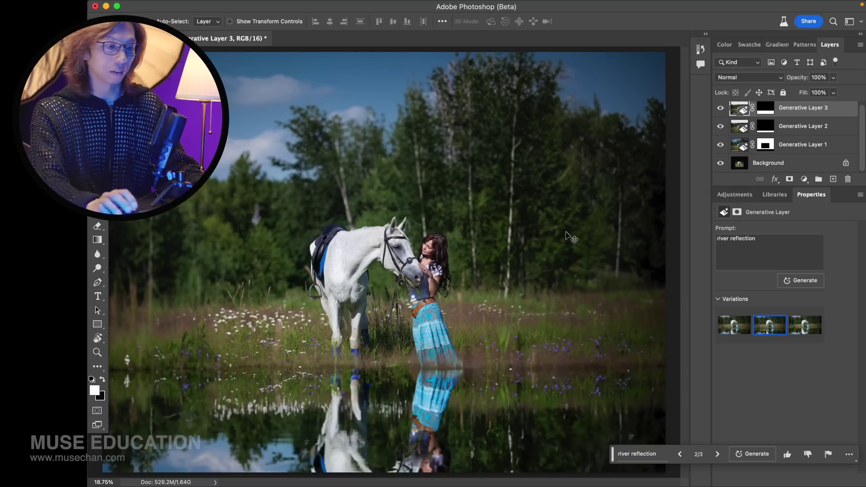
left_click(721, 163, "alt")
left_click(720, 163, "alt")
left_click(722, 163, "alt")
left_click(721, 164, "alt")
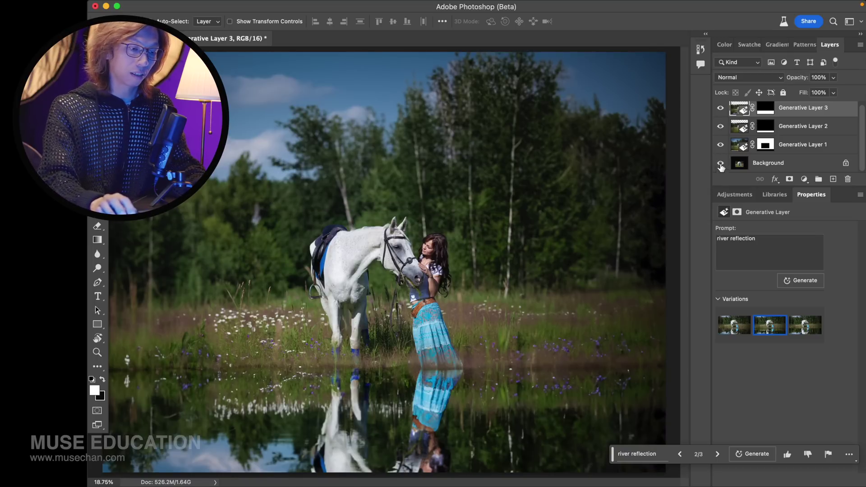
left_click(721, 165, "alt")
left_click(720, 164, "alt")
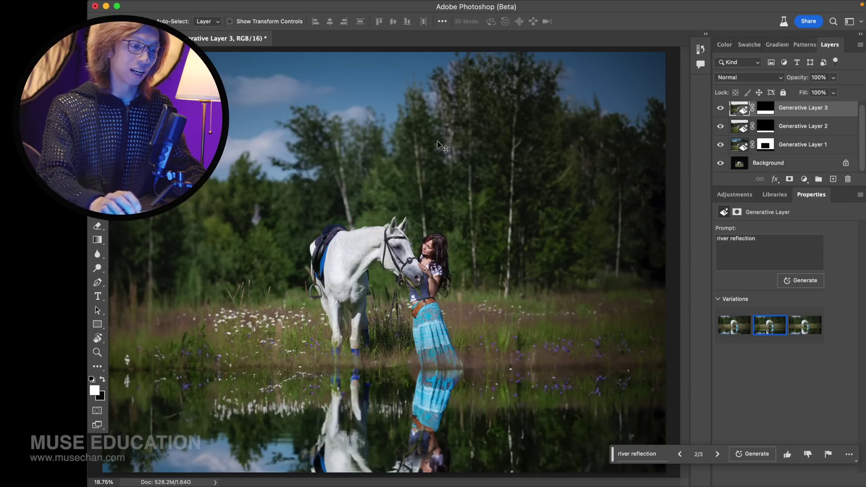
left_click(721, 163, "alt")
left_click(720, 163, "alt")
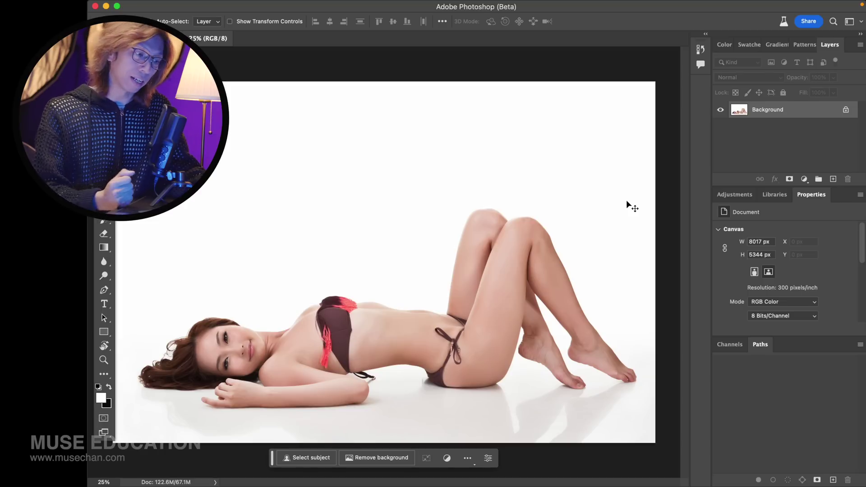
Select the model's body from neck to knees freehand with the Patch tool and run Generative Fill with the prompt "dress".
key("j")
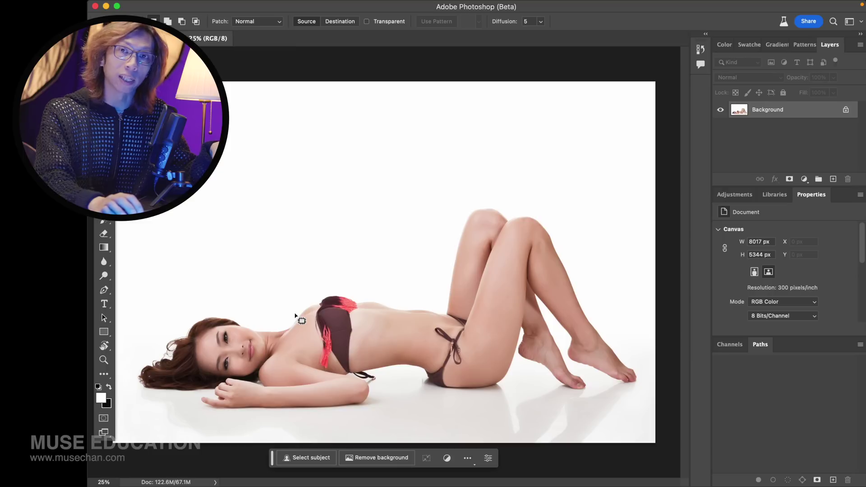
mouse_move(294, 315)
left_mouse_down()
mouse_move(271, 360)
mouse_move(274, 333)
mouse_move(259, 386)
mouse_move(310, 411)
mouse_move(366, 412)
mouse_move(382, 395)
mouse_move(379, 383)
mouse_move(411, 378)
mouse_move(468, 392)
mouse_move(509, 383)
mouse_move(524, 369)
mouse_move(533, 328)
mouse_move(581, 282)
mouse_move(548, 223)
mouse_move(501, 199)
mouse_move(450, 219)
mouse_move(438, 300)
mouse_move(313, 295)
mouse_move(303, 306)
left_mouse_up()
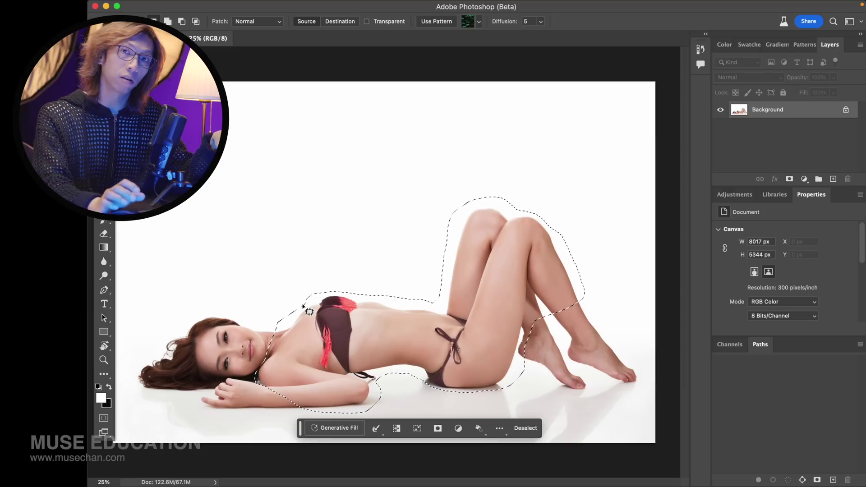
left_click(347, 430)
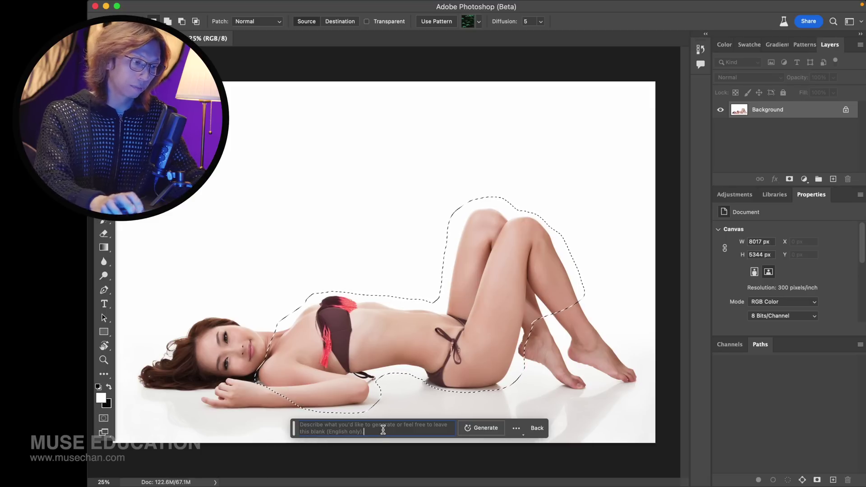
type("dress")
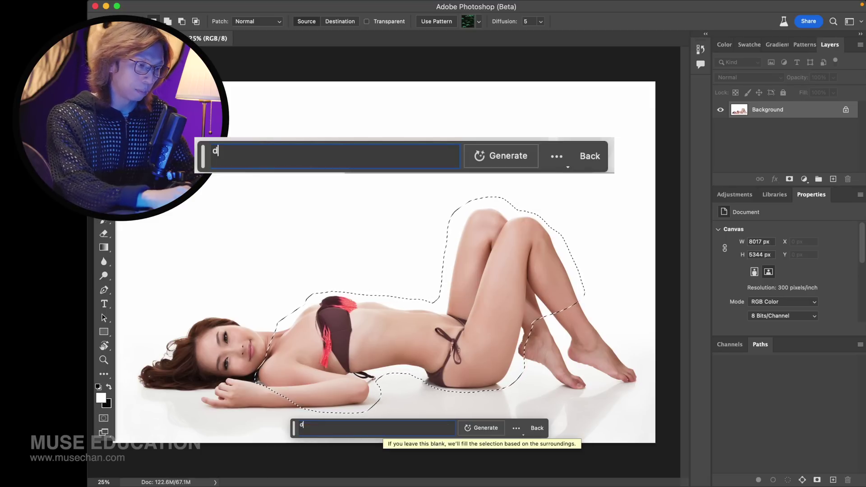
left_click(479, 428)
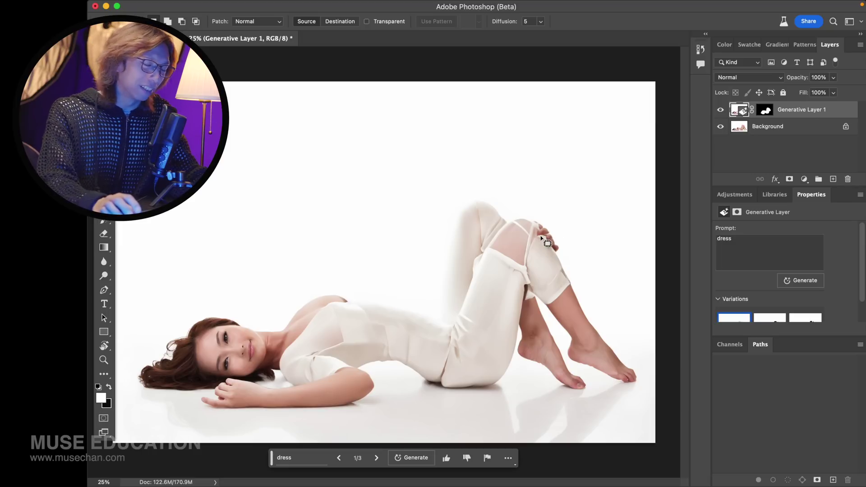
Examine the generated knees and hand of the first dress variation at 100%.
scroll(547, 244, "up", 5)
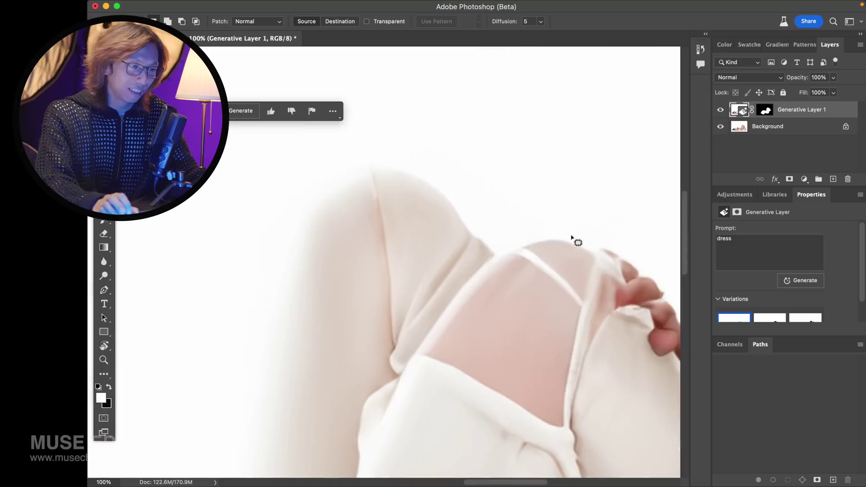
scroll(572, 237, "down", 2)
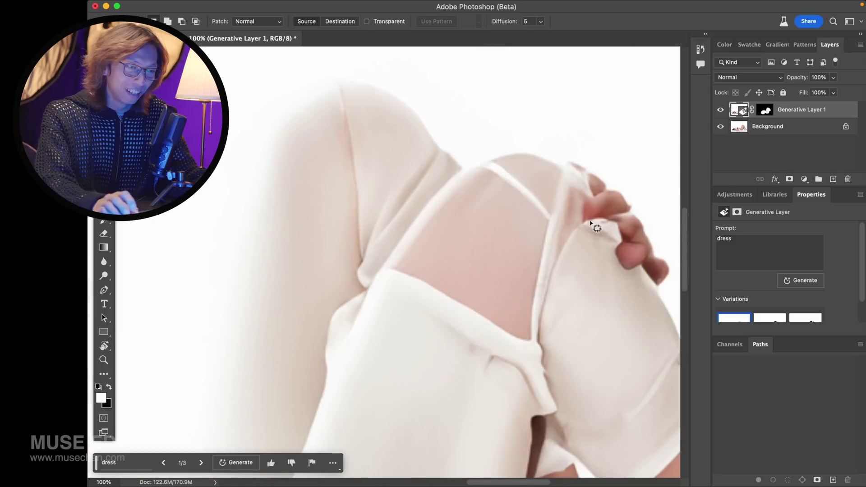
key("super+0")
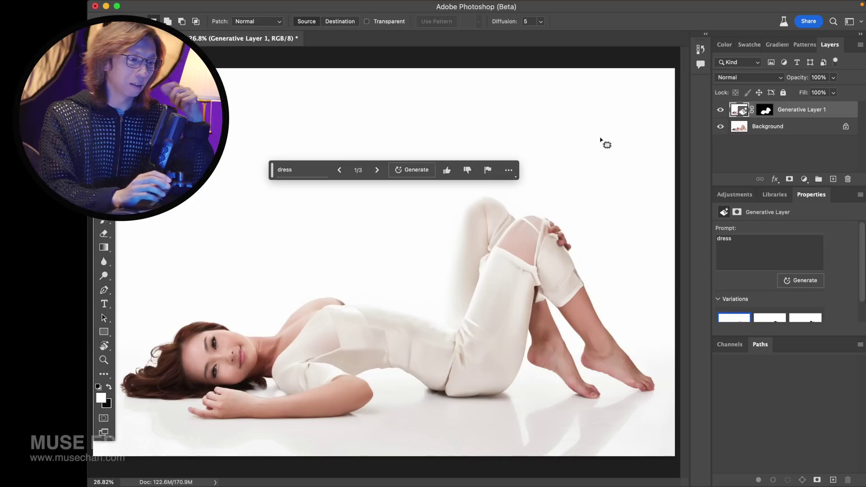
Close the Channels and Paths panel group and show the second dress variation.
left_click(860, 346)
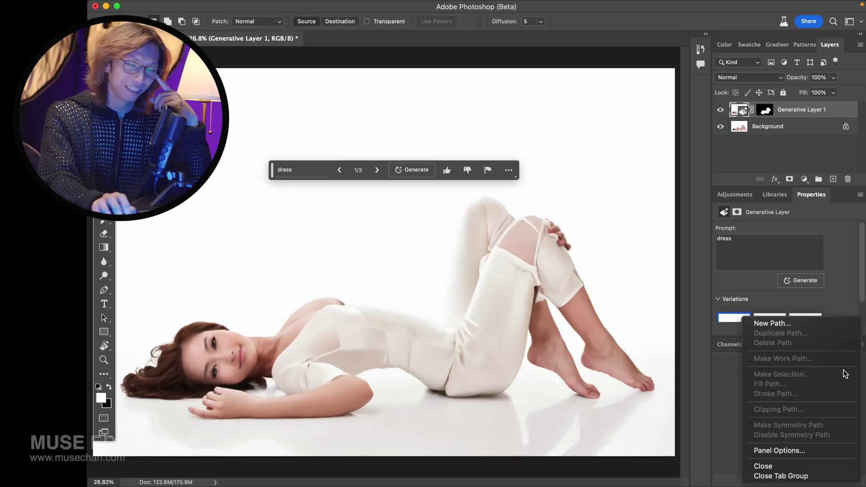
left_click(794, 476)
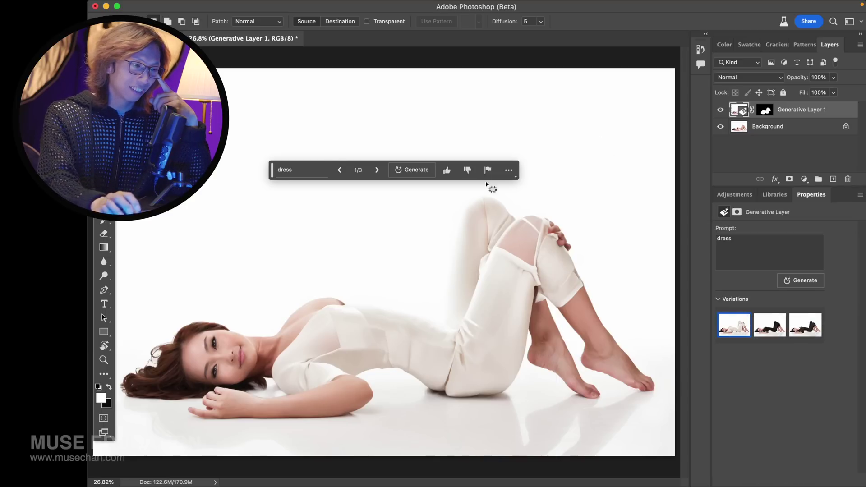
left_click(377, 170)
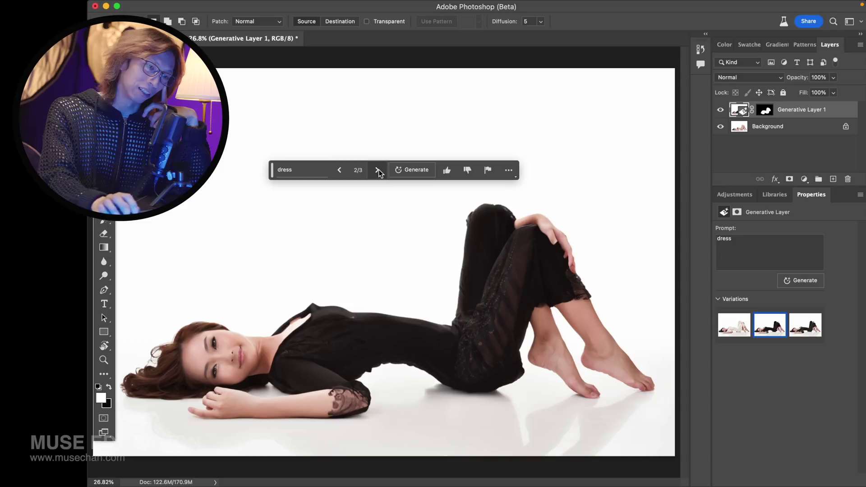
Compare the second variation with the original by hiding and restoring Generative Layer 1, and switch to the third variation.
left_click(720, 111)
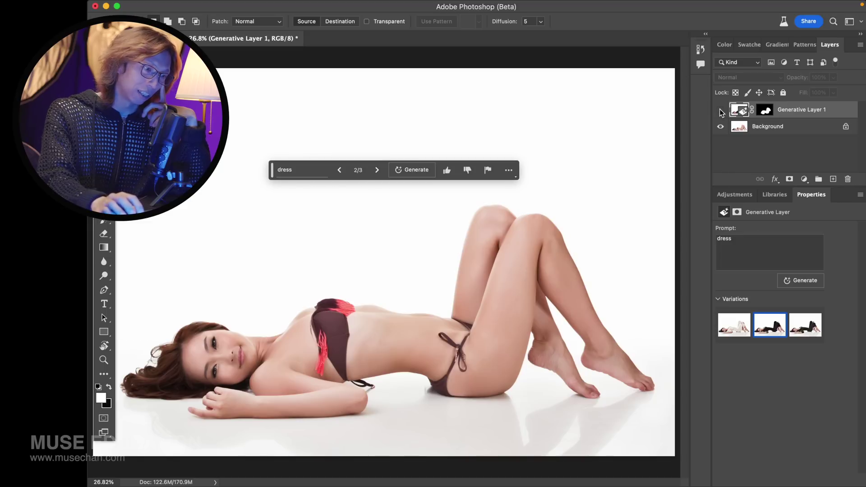
left_click(720, 110)
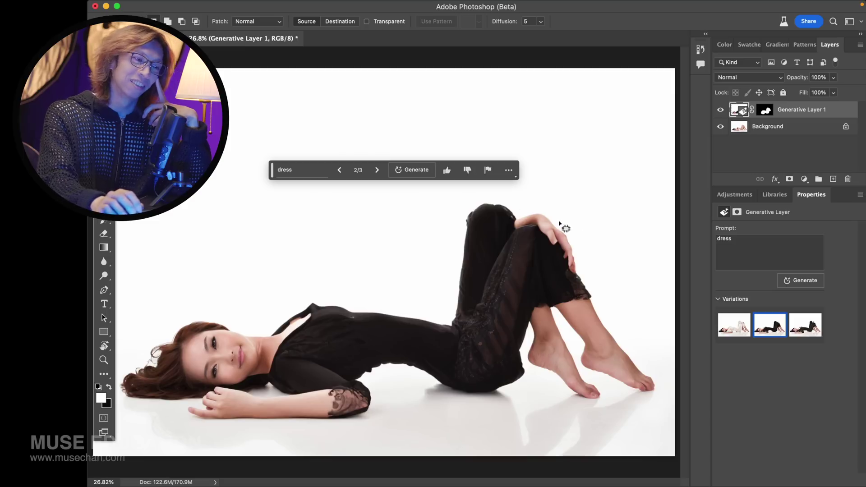
left_click(377, 170)
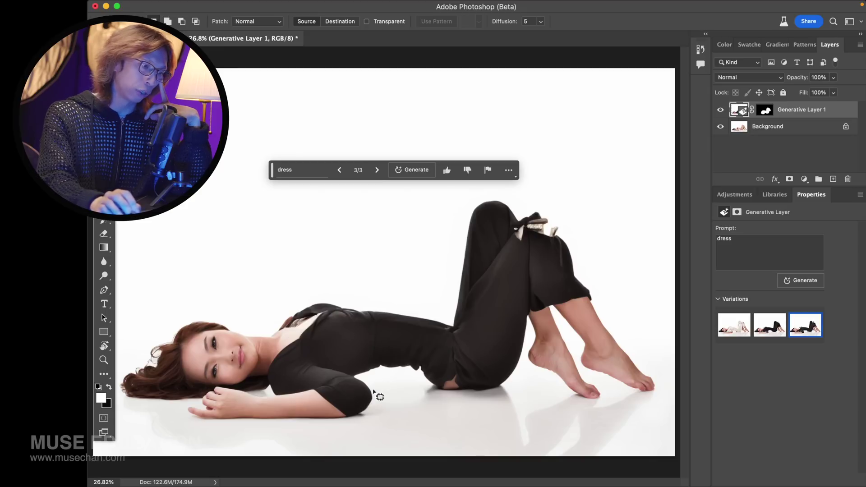
Examine the face, neckline and forearm of the third dress variation at 100%.
key("super+1")
left_click_drag(273, 367, 327, 325)
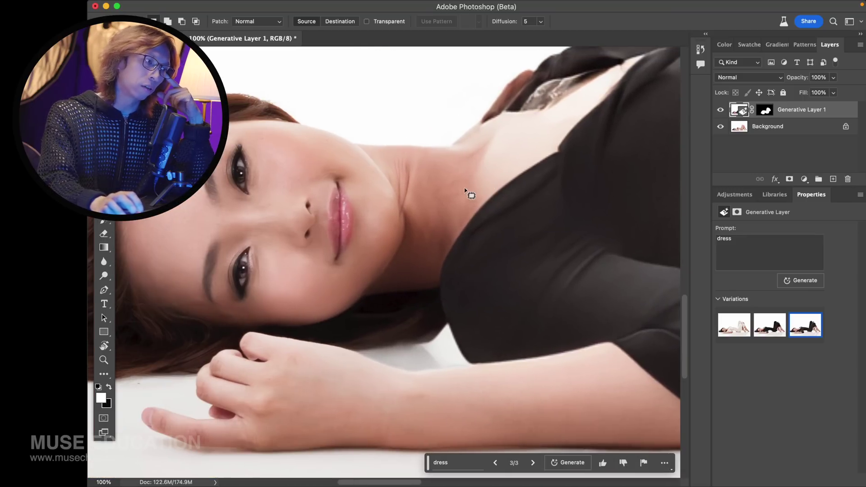
scroll(453, 202, "right", 3)
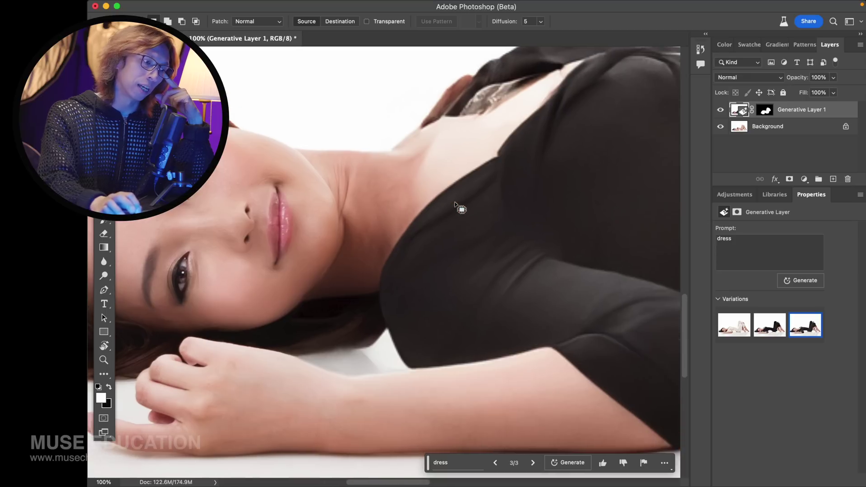
scroll(454, 210, "left", 3)
scroll(454, 210, "down", 3)
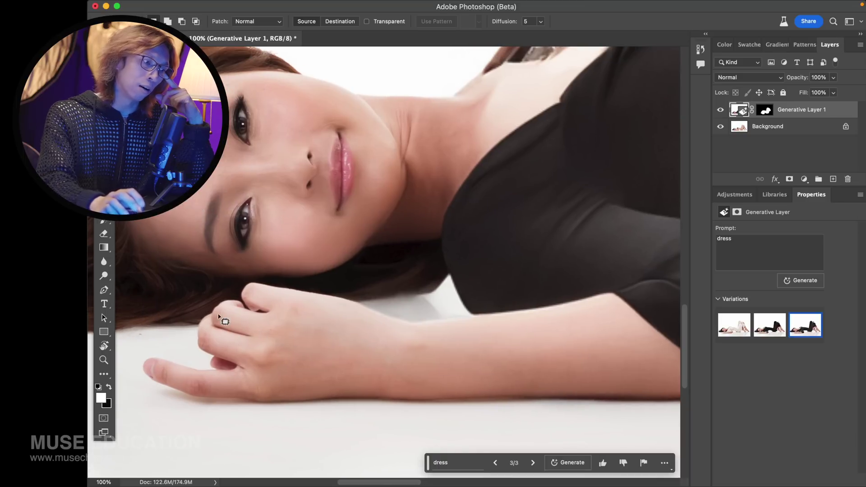
scroll(422, 315, "up", 2)
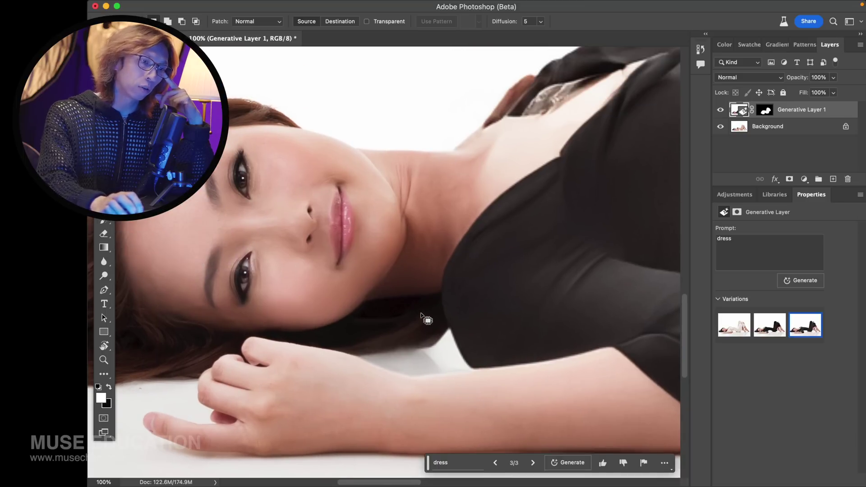
Hide Generative Layer 1 and examine the original photo at 100% from the shoulders along the body to the feet.
left_click(720, 110)
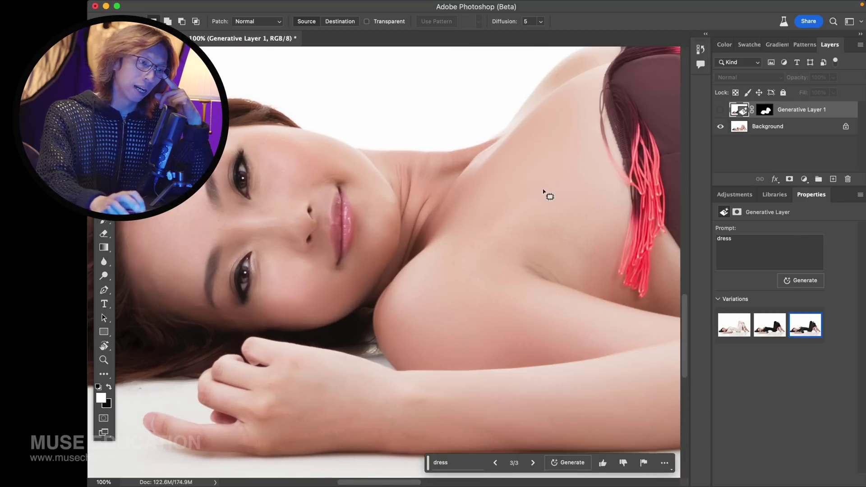
scroll(547, 194, "right", 5)
scroll(548, 186, "up", 3)
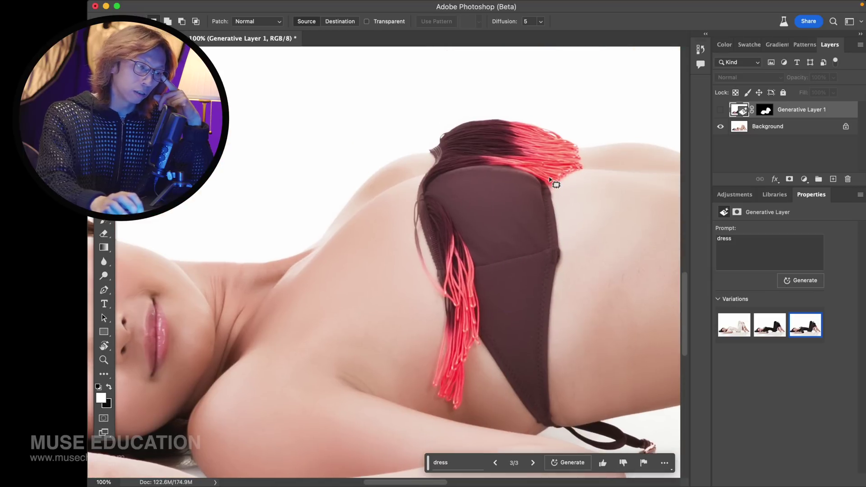
scroll(552, 182, "down", 3)
scroll(553, 183, "right", 2)
scroll(519, 266, "right", 10)
scroll(518, 267, "down", 3)
scroll(581, 268, "up", 3)
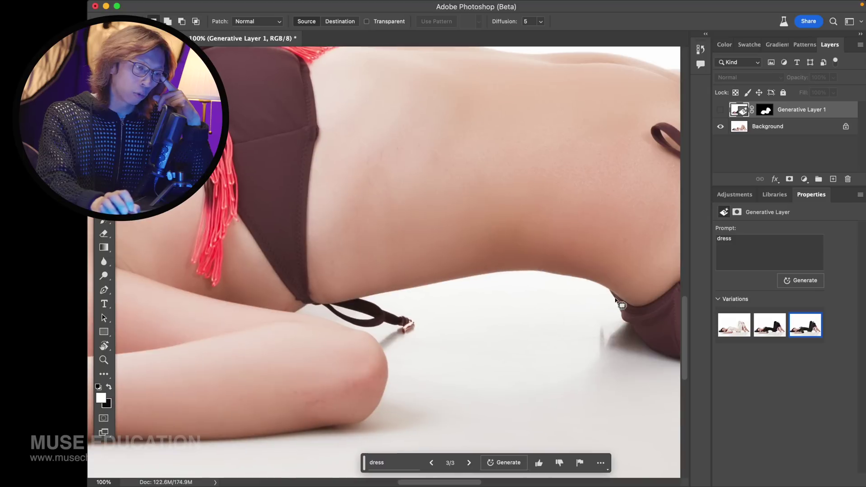
scroll(585, 266, "right", 4)
scroll(586, 266, "up", 8)
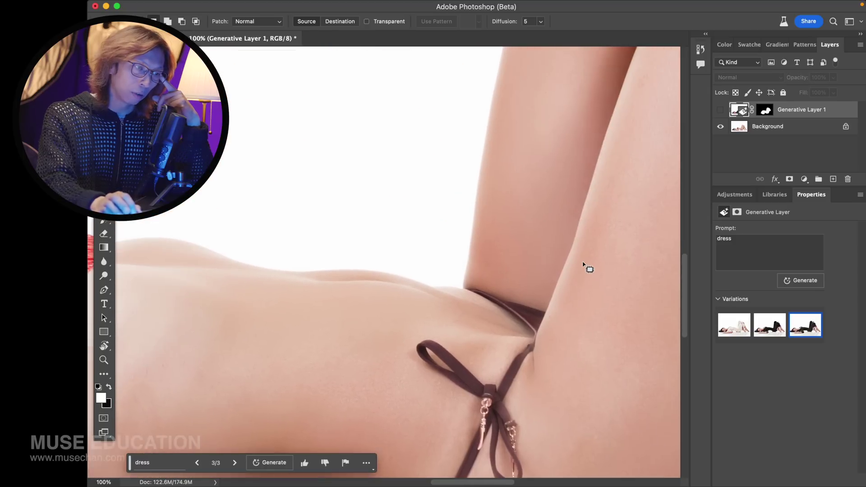
scroll(585, 267, "down", 8)
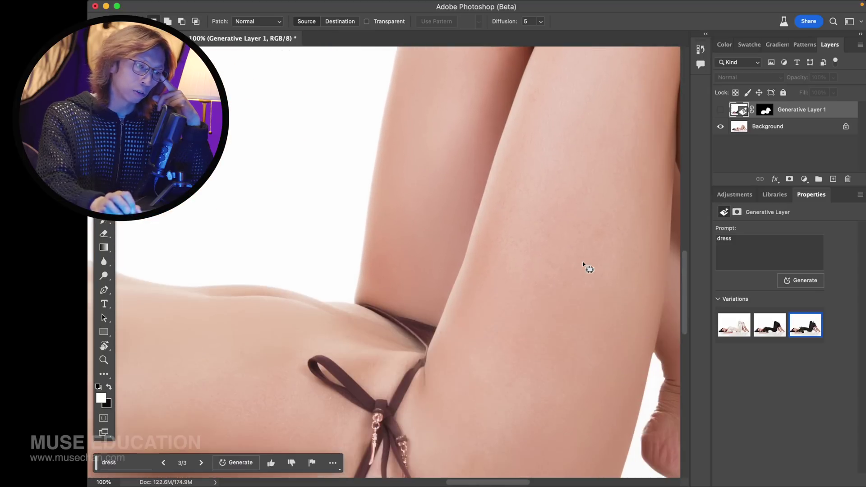
scroll(594, 267, "right", 4)
scroll(592, 265, "down", 4)
scroll(592, 265, "right", 4)
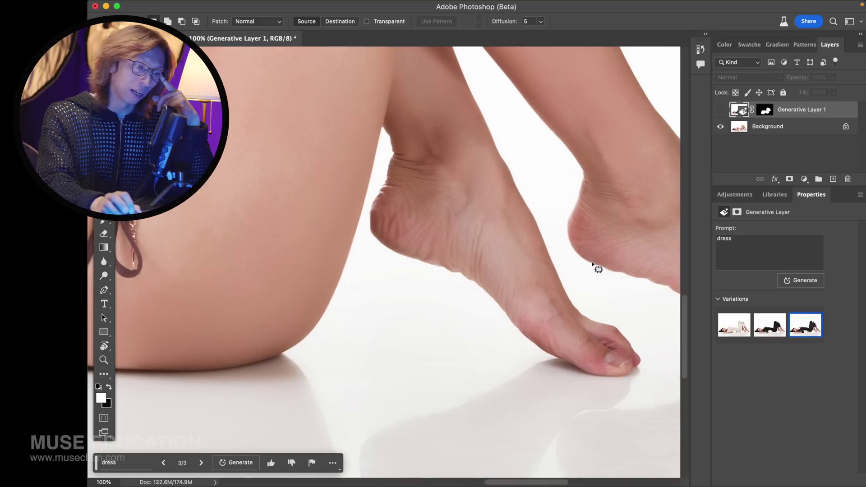
Examine the original torso and shoulders, and show Generative Layer 1 again to compare them with the generated black outfit.
scroll(593, 264, "left", 8)
scroll(493, 259, "left", 8)
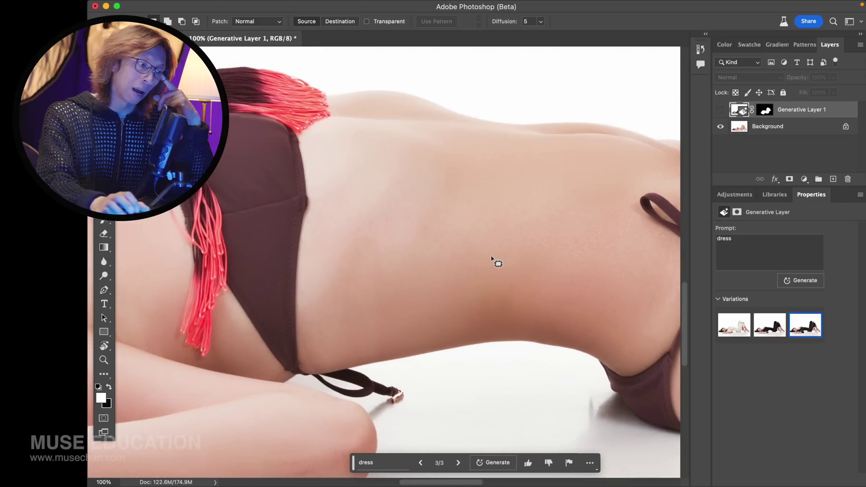
scroll(488, 257, "left", 4)
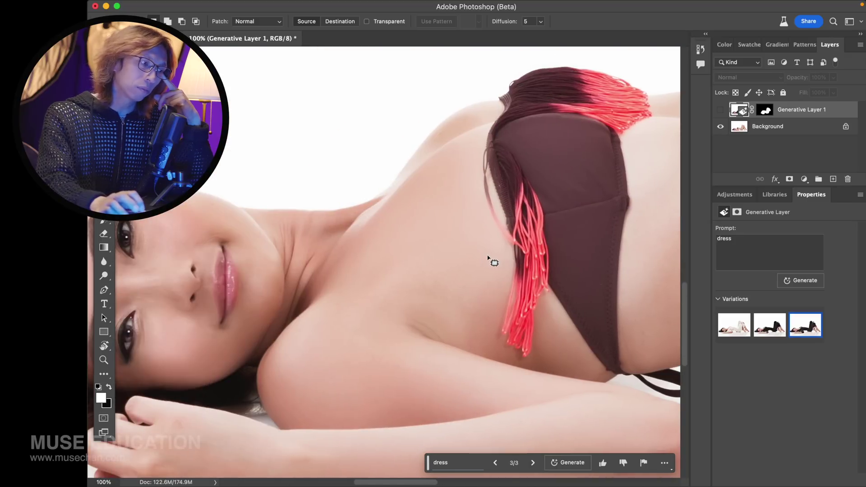
scroll(488, 258, "right", 1)
scroll(489, 258, "left", 4)
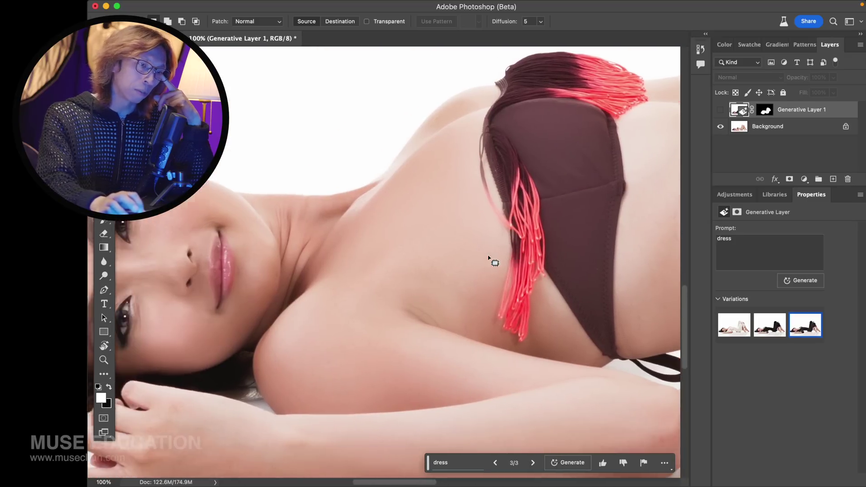
left_click(720, 109)
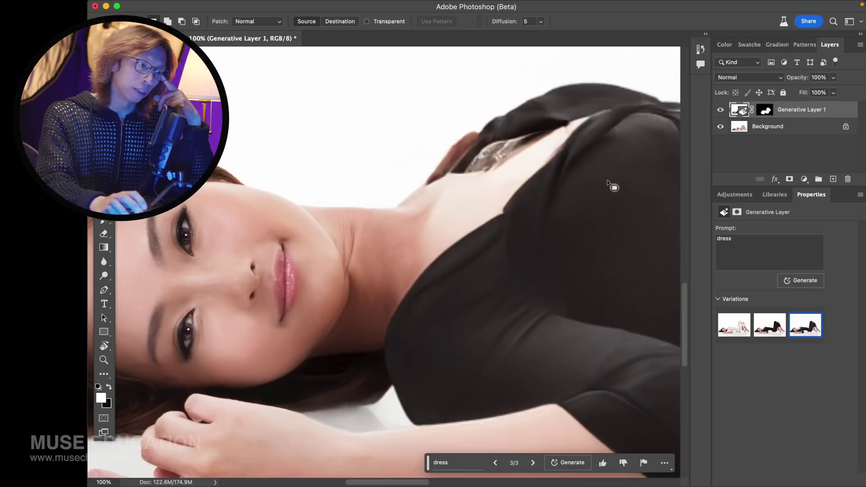
scroll(505, 235, "right", 4)
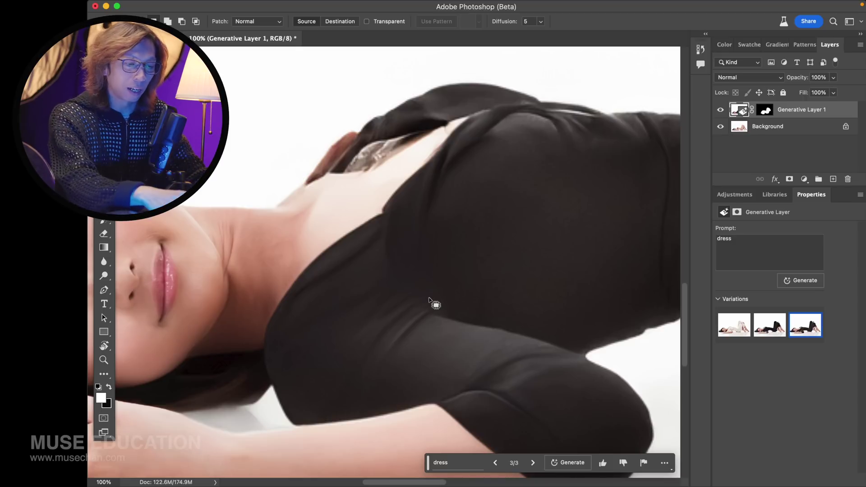
key("super+0")
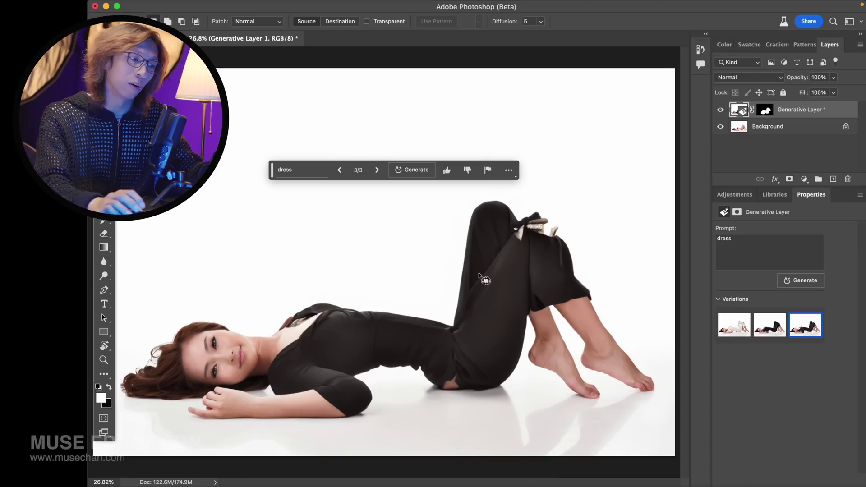
Generate more variations from the "dress" prompt and inspect the upper body of the third one, the maroon outfit, at 50%.
left_click(419, 173)
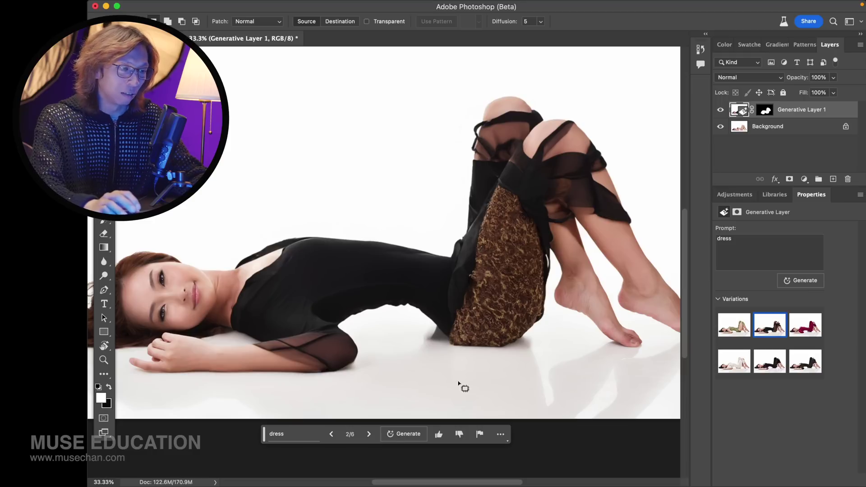
left_click(369, 434)
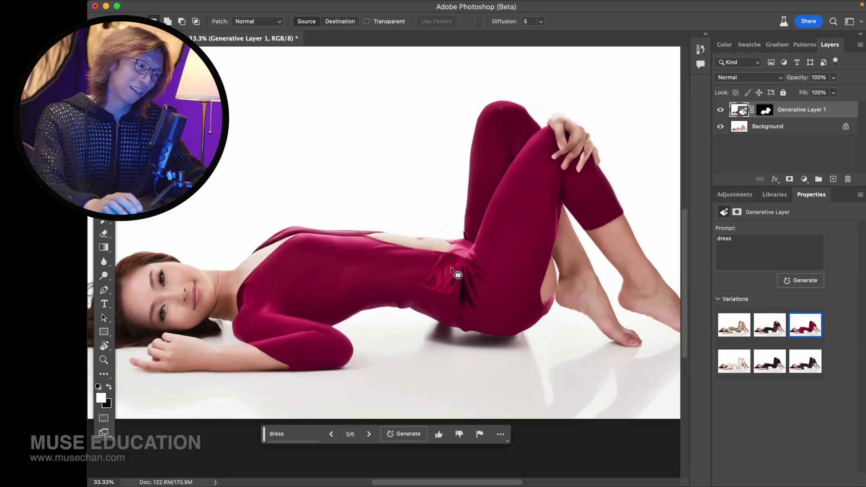
left_click_drag(367, 251, 439, 247)
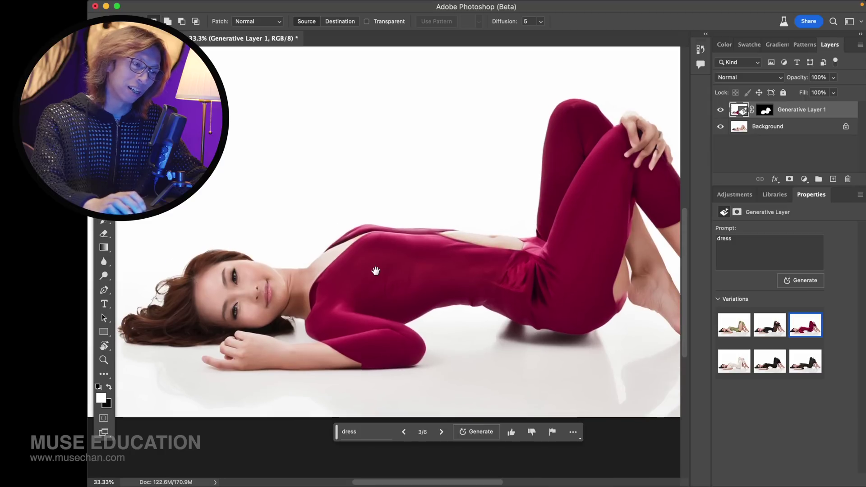
left_click_drag(504, 267, 497, 248)
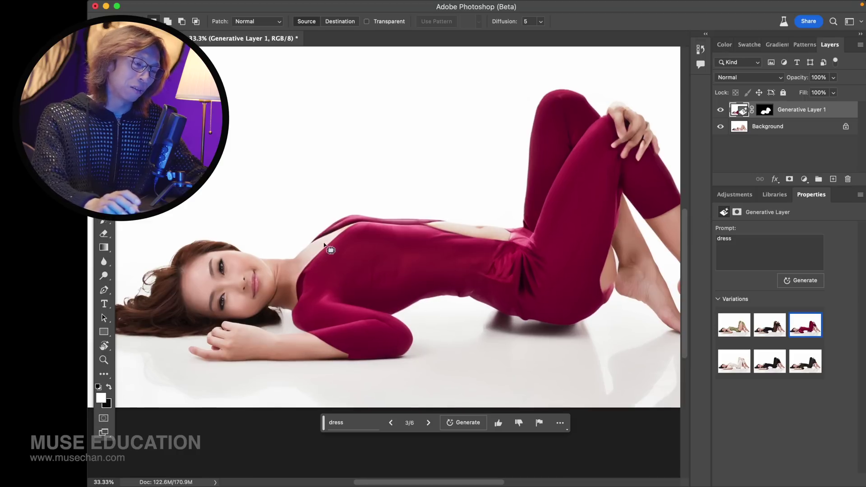
key("super+equal")
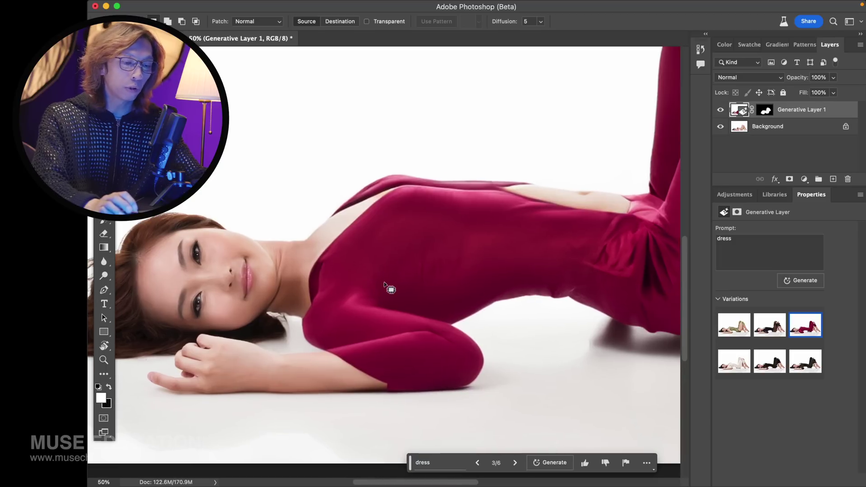
View the whole maroon dress variation at 25%, and hide Generative Layer 1 to return to the original photo.
key("super+minus")
mouse_move(449, 261)
left_mouse_down()
mouse_move(448, 251)
mouse_move(433, 257)
left_mouse_up()
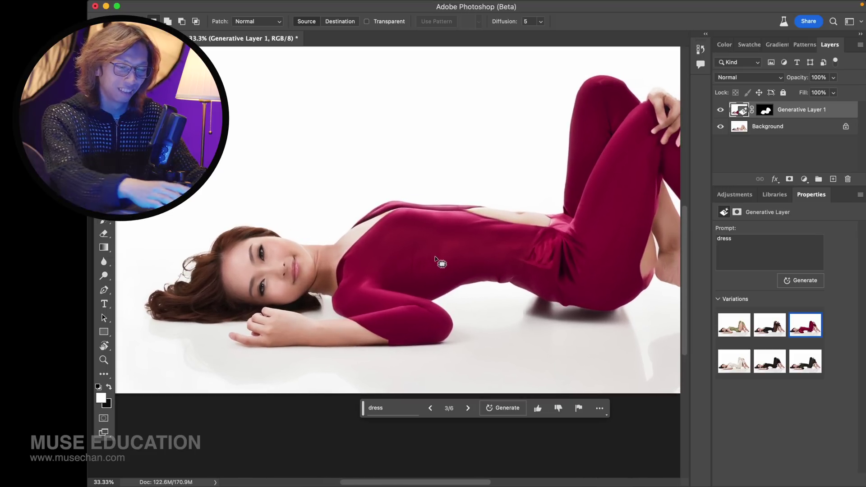
key("super+minus")
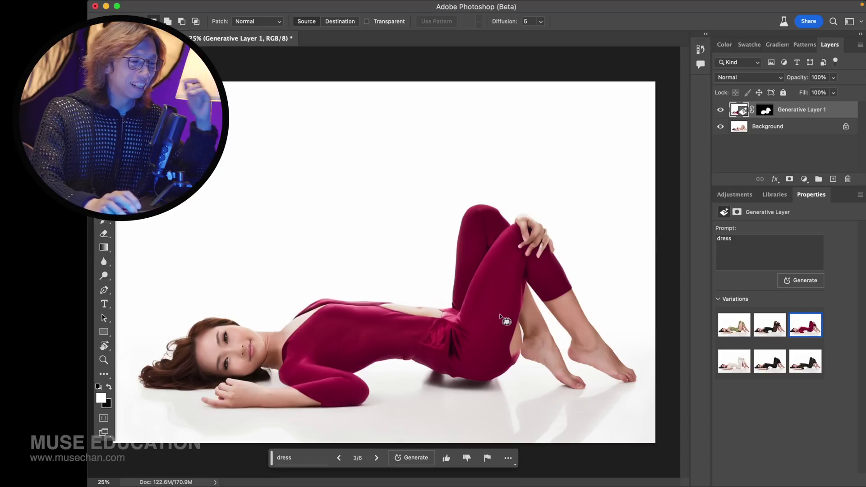
left_click(720, 110)
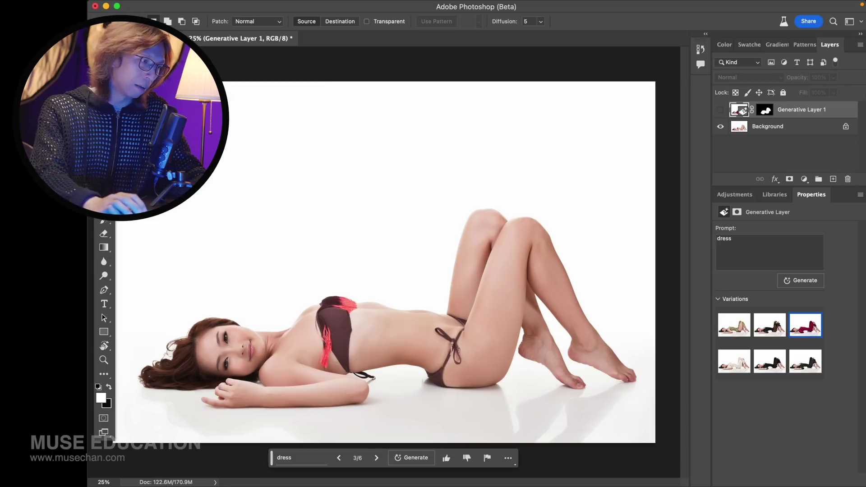
Select the model's torso and upper arm with a freehand outline and run Generative Fill with the prompt "sweater".
mouse_move(294, 317)
left_mouse_down()
mouse_move(257, 378)
mouse_move(343, 411)
mouse_move(374, 401)
mouse_move(437, 340)
mouse_move(440, 309)
mouse_move(432, 306)
mouse_move(333, 292)
mouse_move(290, 307)
left_mouse_up()
left_click(272, 423)
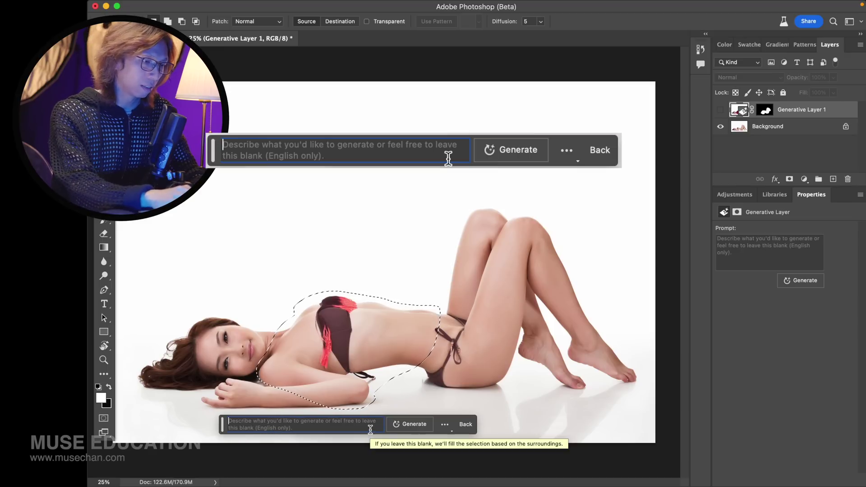
type("sweater")
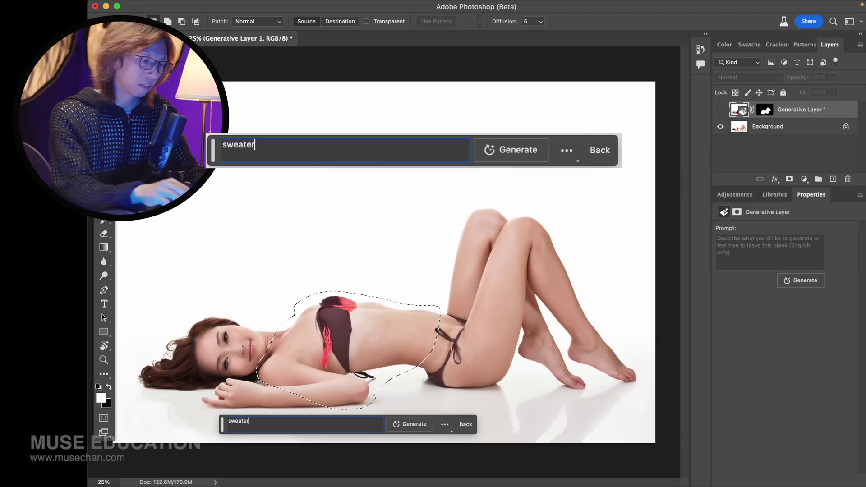
left_click(412, 424)
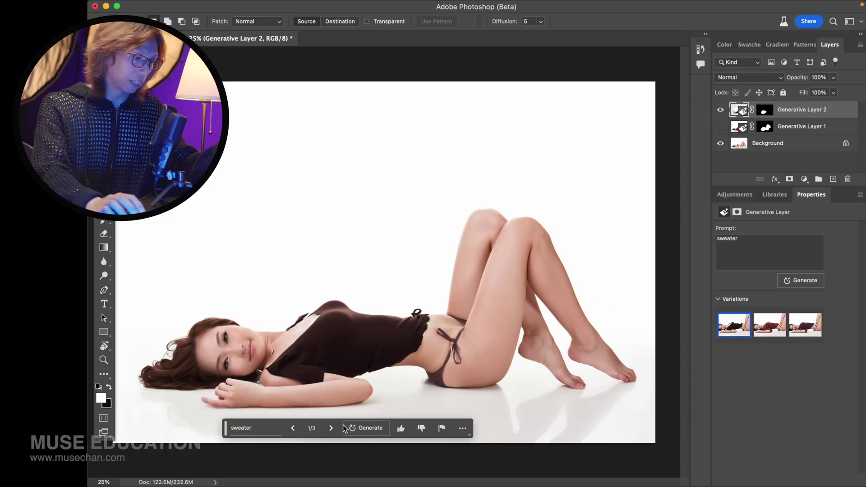
Examine the first sweater variation at 100% around the face, shoulder and torso.
key("super+1")
left_click_drag(249, 402, 412, 231)
left_click_drag(530, 259, 302, 296)
left_click_drag(408, 292, 466, 290)
key("super+minus")
key("super+minus")
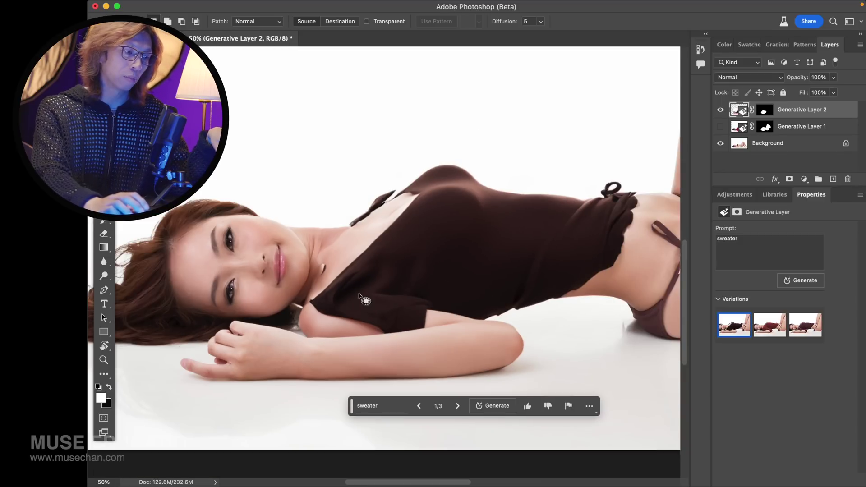
Compare the black sweater variation with the original torso by repeatedly hiding and showing Generative Layer 2.
left_click(721, 110)
left_click(721, 110)
left_click(721, 112)
left_click(721, 112)
left_click(722, 111)
left_click(721, 112)
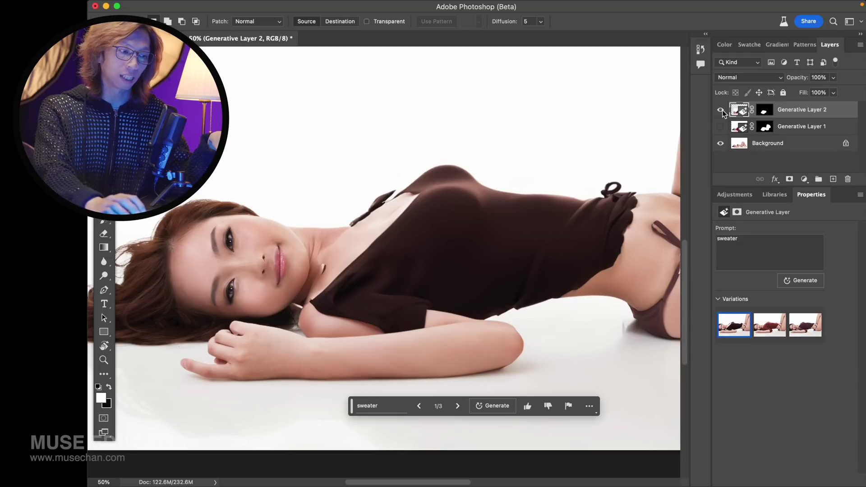
left_click(721, 110)
left_click(722, 112)
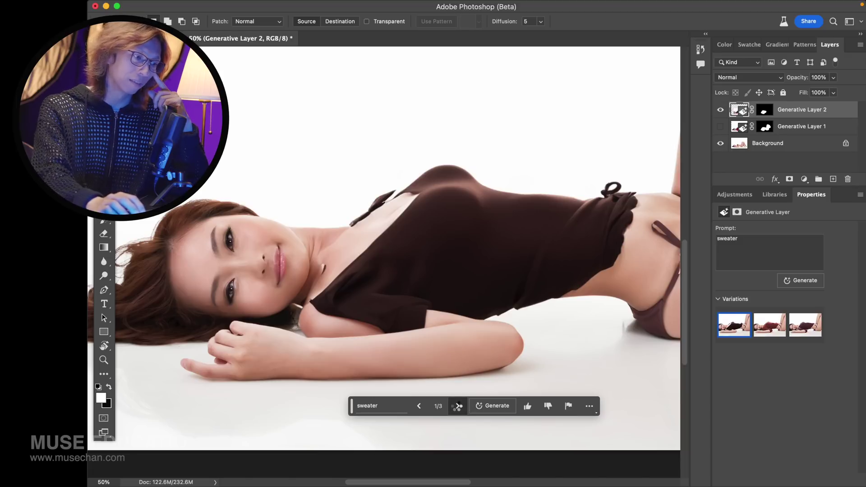
Switch to the second sweater variation, the dark red one, and view the figure at 33.3%.
left_click(458, 406)
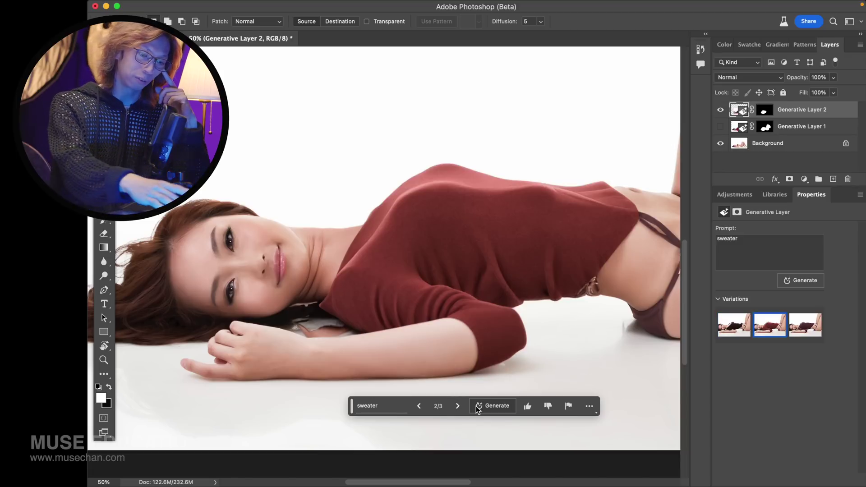
key("super+minus")
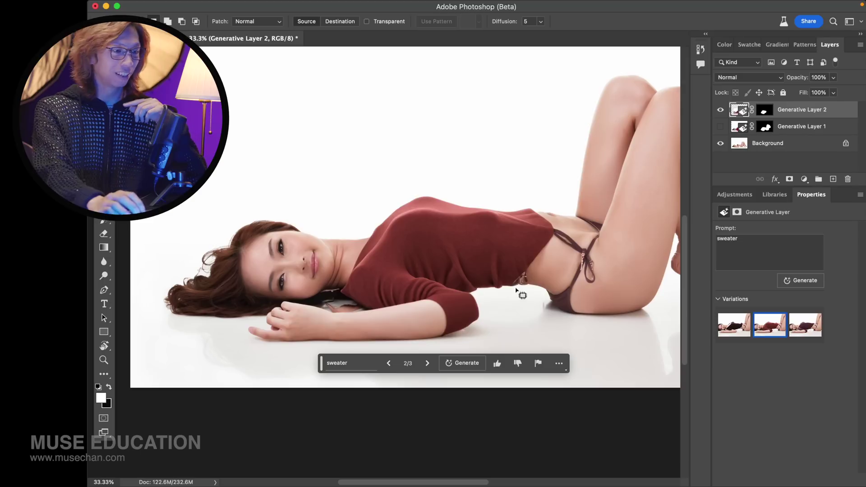
scroll(452, 246, "right", 5)
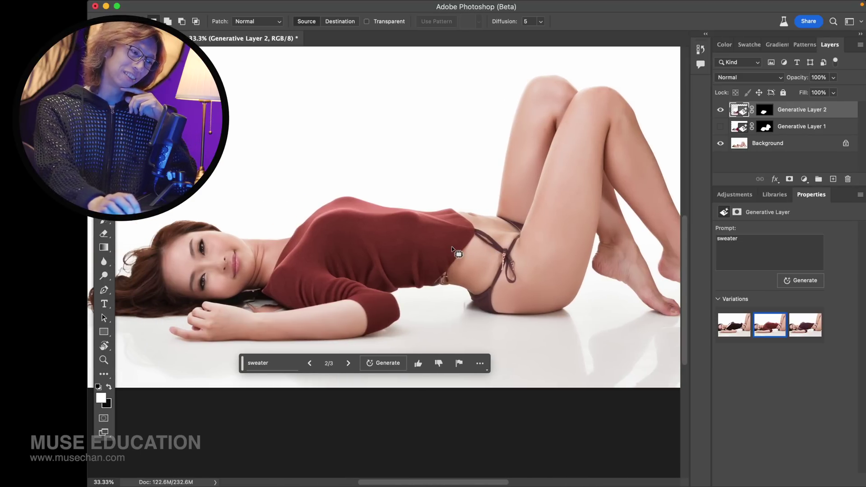
scroll(451, 247, "left", 2)
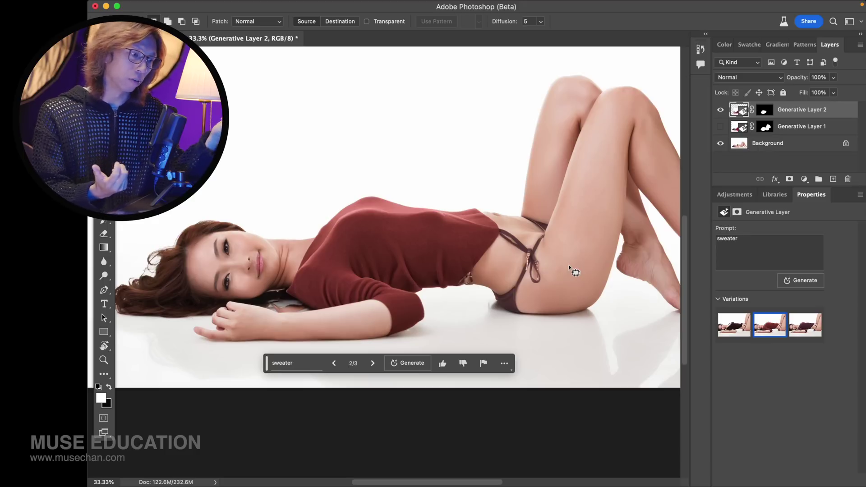
Examine the sleeve, fabric folds and waist edge of the dark red sweater at 100%, and review the figure at 33.3%.
key("super+1")
left_click_drag(352, 339, 349, 290)
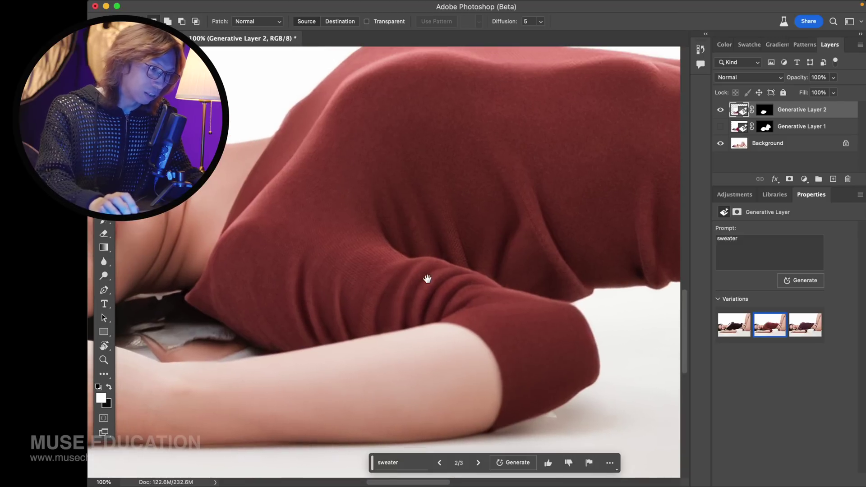
left_click_drag(323, 188, 368, 223)
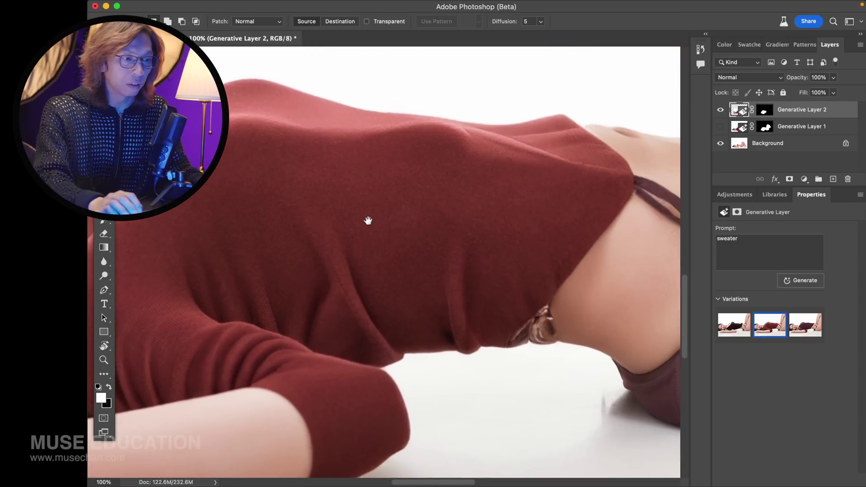
key("super+minus")
key("super+minus")
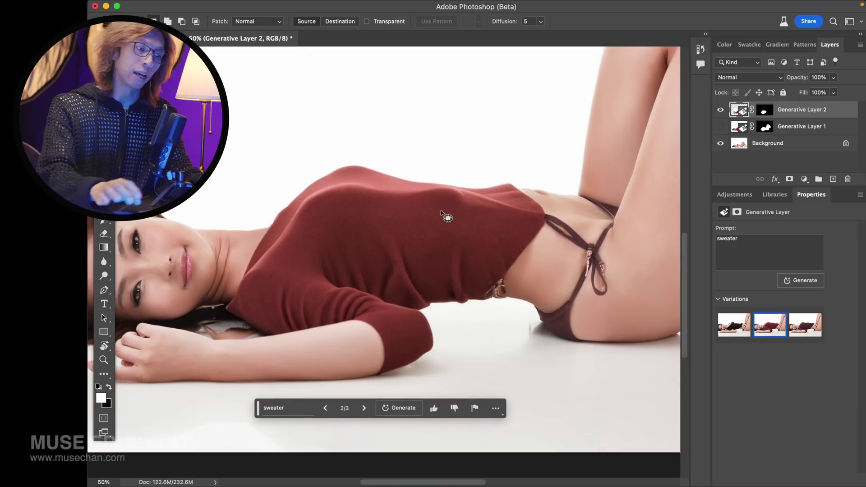
key("super+minus")
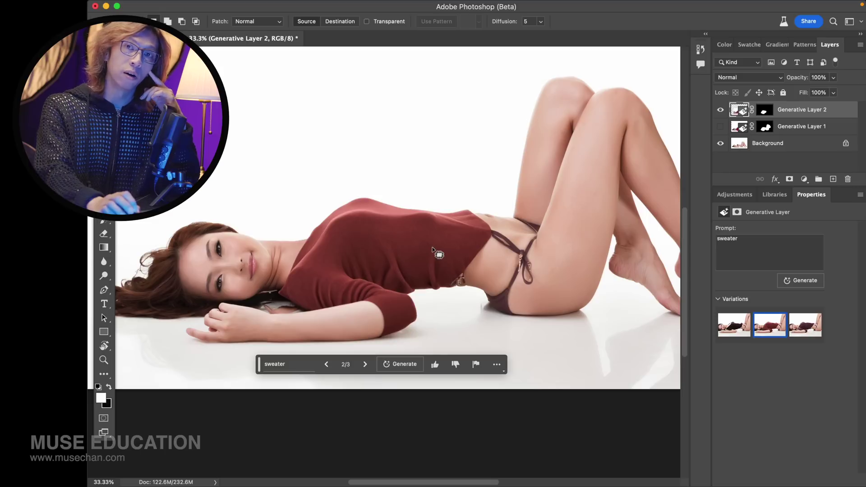
scroll(432, 248, "left", 3)
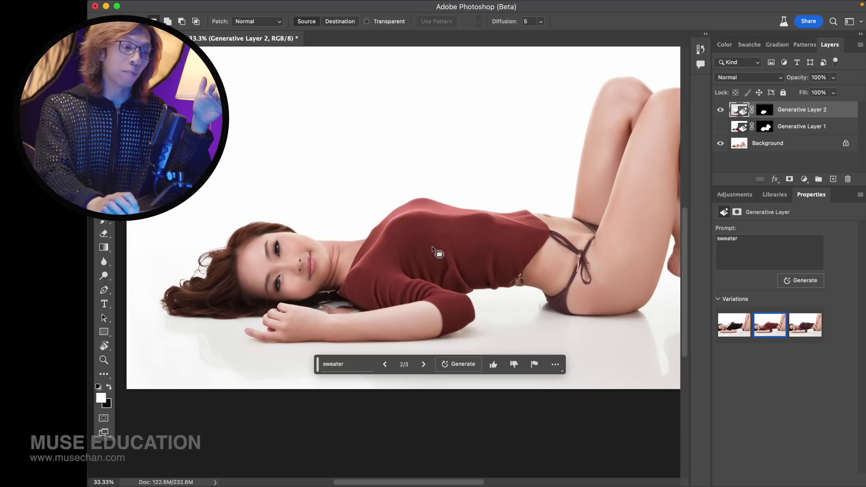
scroll(432, 247, "right", 1)
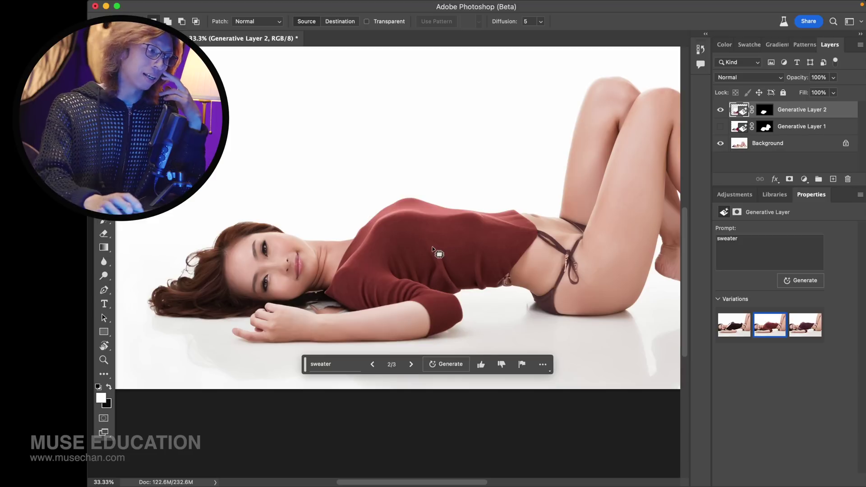
Draw a square marquee on the empty background, move it over the sweater's shoulder and chest, and clear the selection.
key("m")
left_click_drag(233, 97, 326, 189)
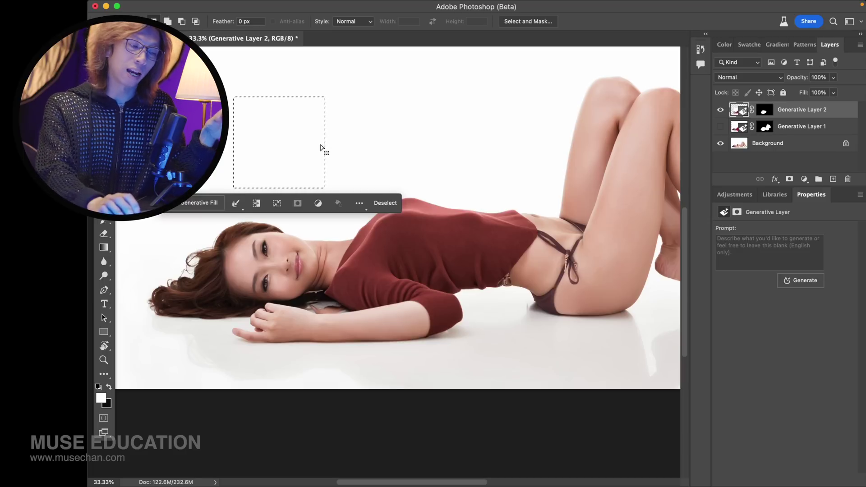
left_click_drag(284, 128, 391, 232)
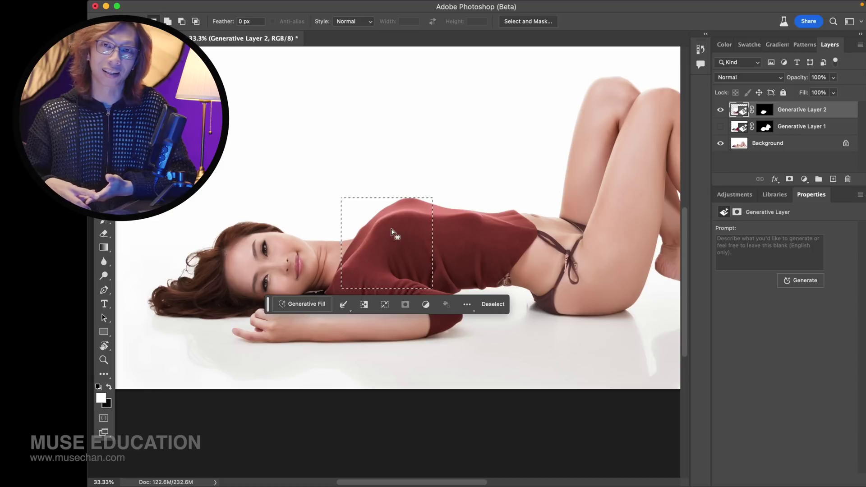
left_click(417, 126)
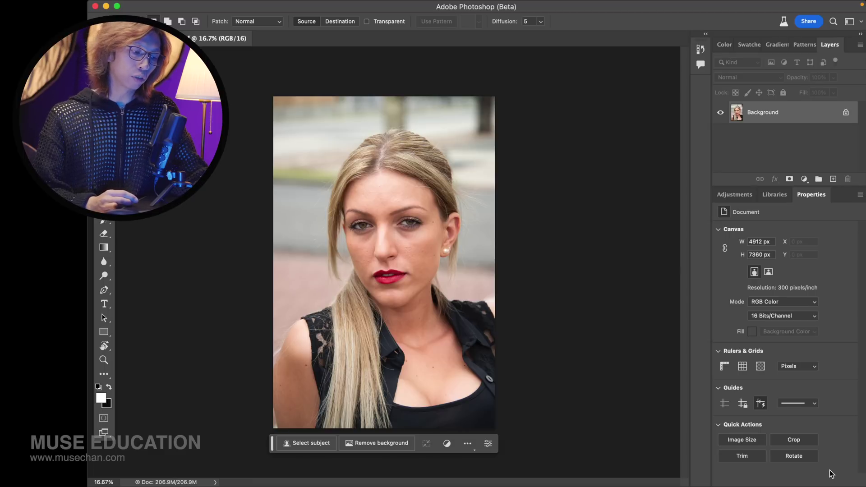
On the portrait of the blonde woman, select everything below the jawline down to the photo's lower edge with a freehand outline.
key("super+1")
key("super+0")
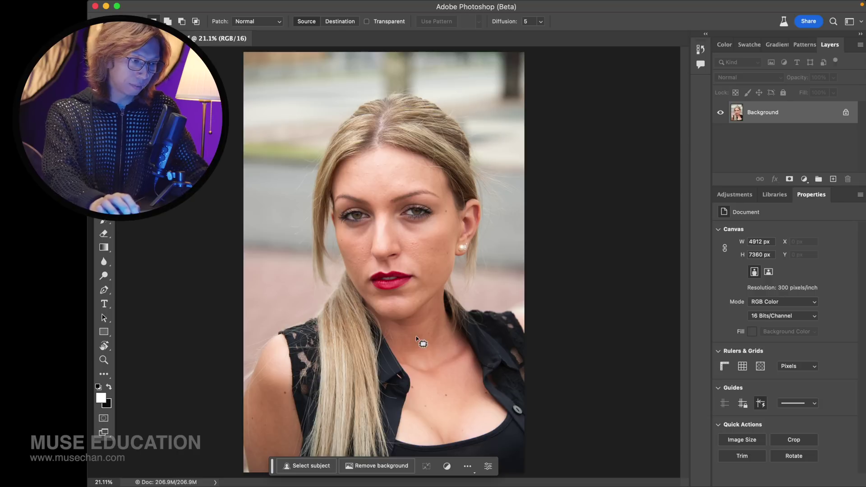
key("super+minus")
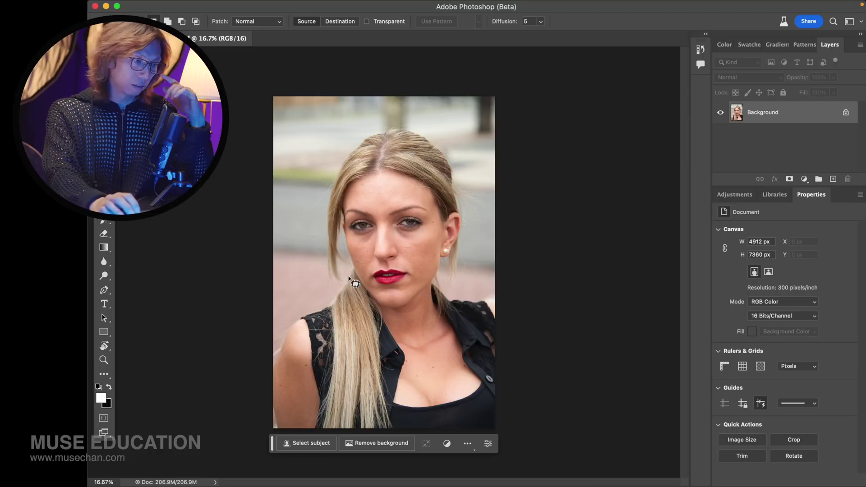
mouse_move(315, 296)
left_mouse_down()
mouse_move(249, 356)
mouse_move(249, 438)
mouse_move(304, 468)
mouse_move(471, 480)
mouse_move(548, 462)
mouse_move(571, 393)
mouse_move(542, 299)
mouse_move(483, 295)
left_mouse_up()
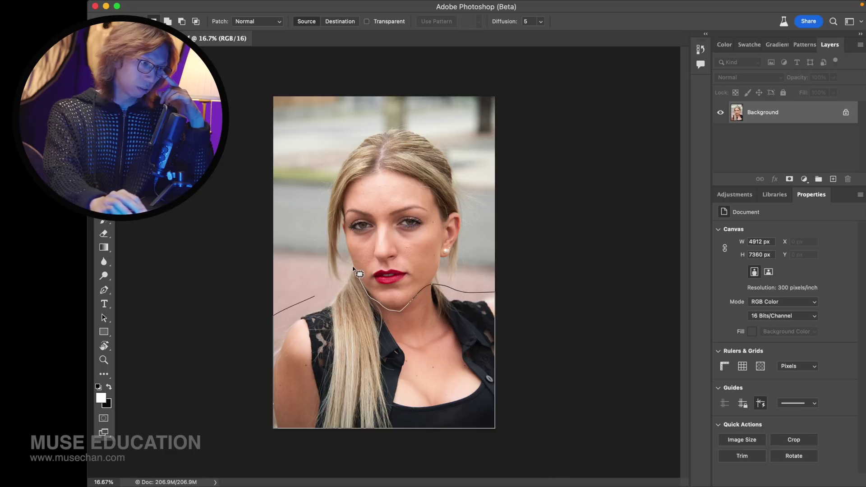
left_click_drag(343, 292, 333, 296)
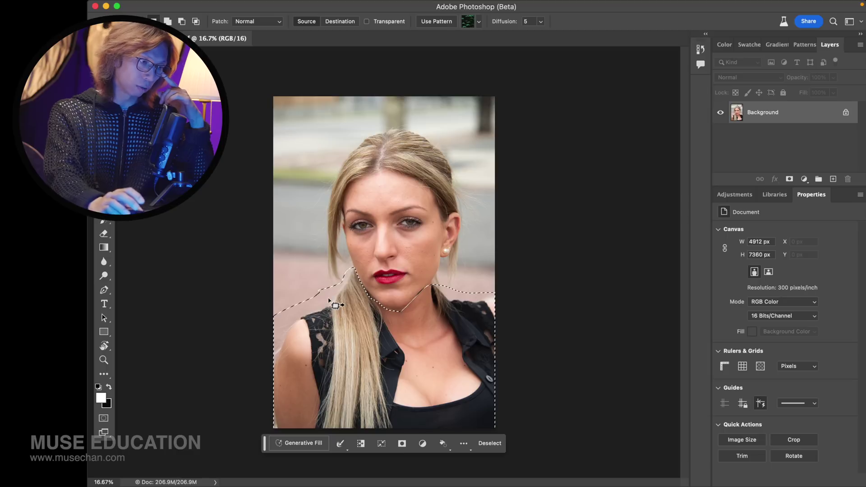
Run Generative Fill on the selected area with the prompt "formal shirt".
left_click(304, 444)
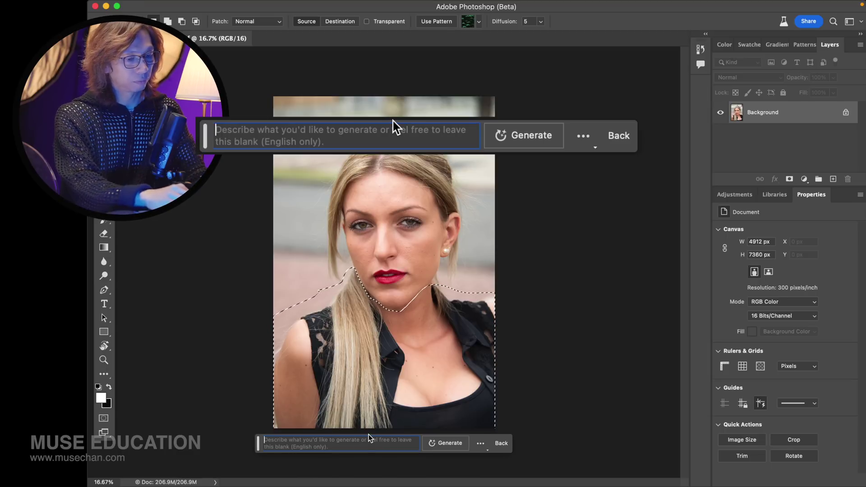
type("fo")
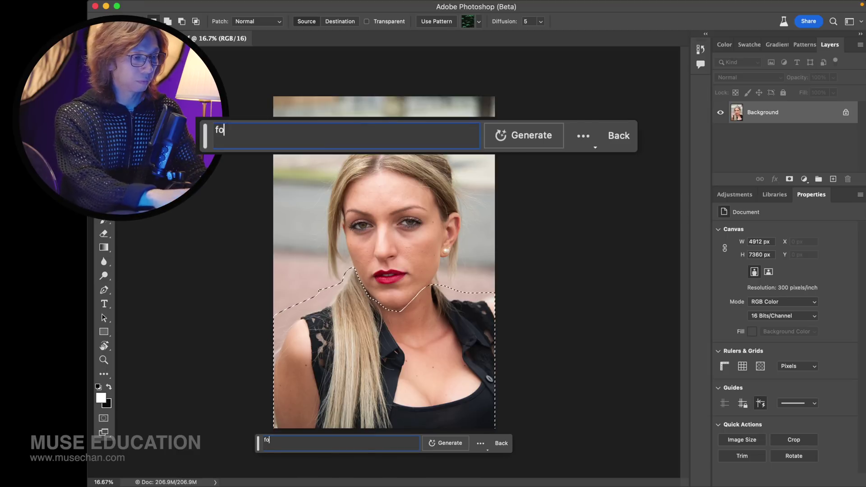
type("rmal ")
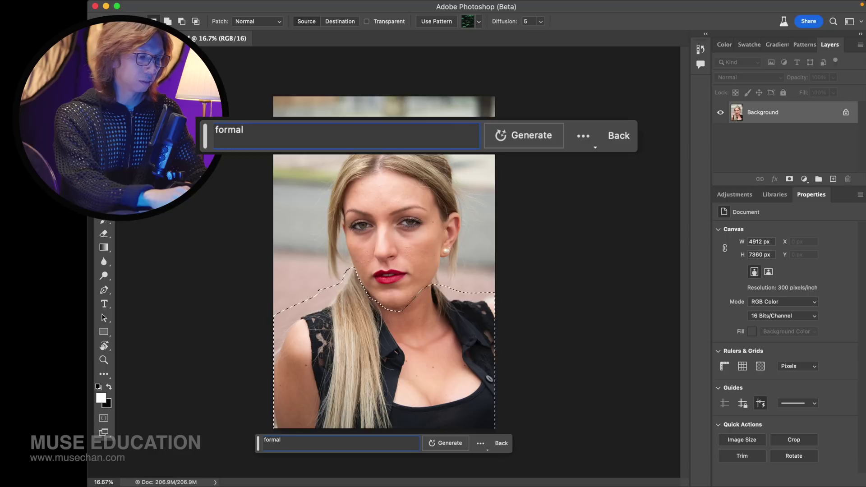
type("shirt")
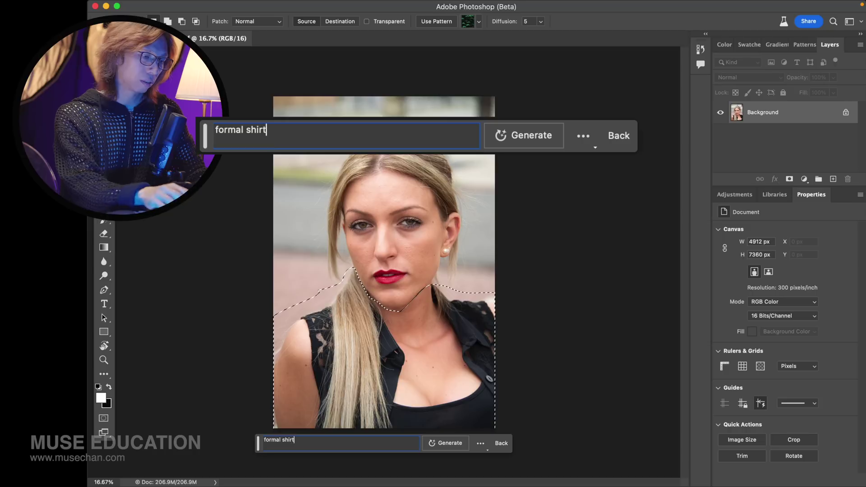
left_click(455, 444)
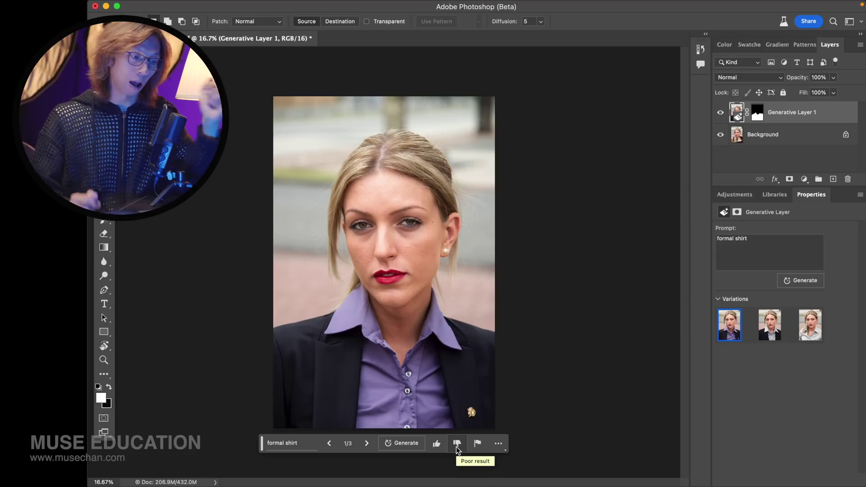
Examine the chin, neck and collar of the first formal shirt variation at 100%, toggling Generative Layer 1 to compare with the original.
key("super+1")
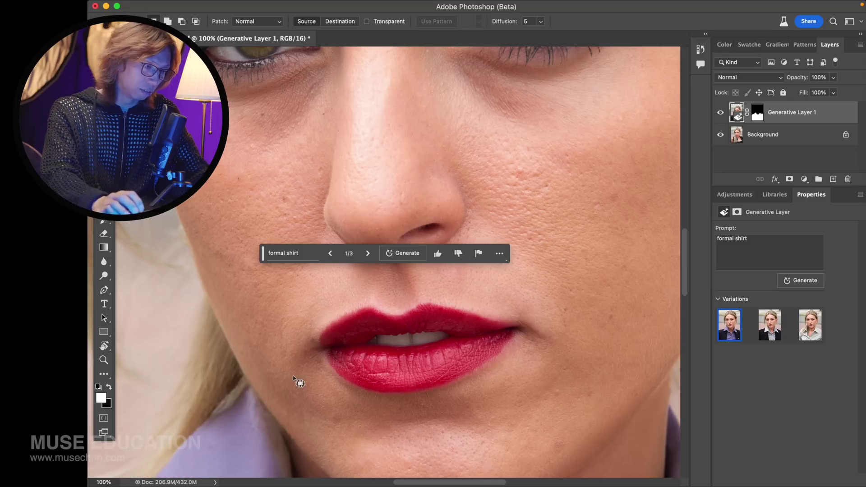
left_click_drag(295, 271, 318, 226)
scroll(329, 348, "down", 5)
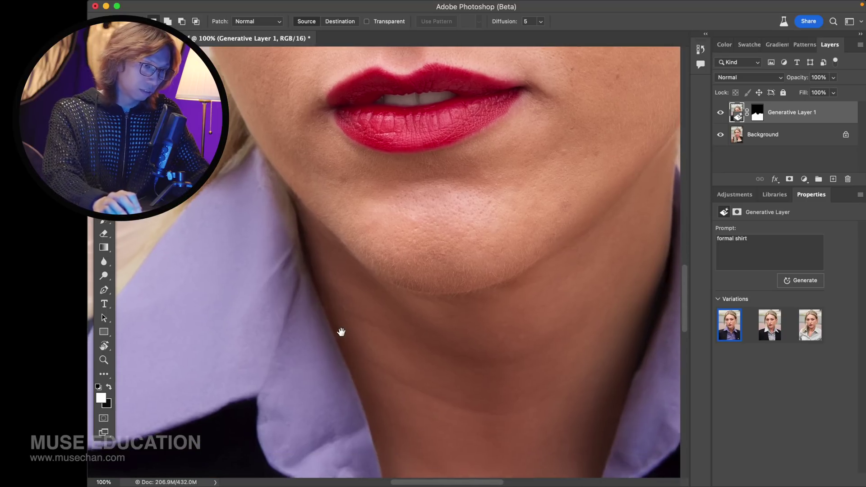
left_click(720, 113)
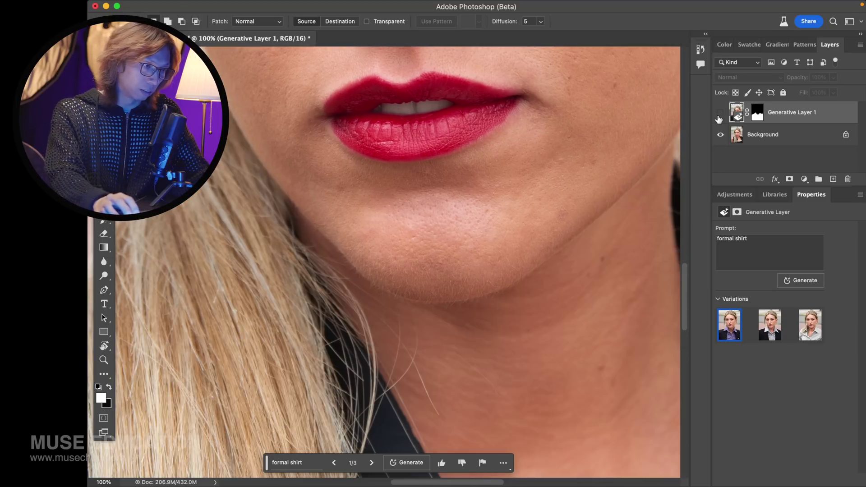
left_click(718, 116)
left_click(720, 114)
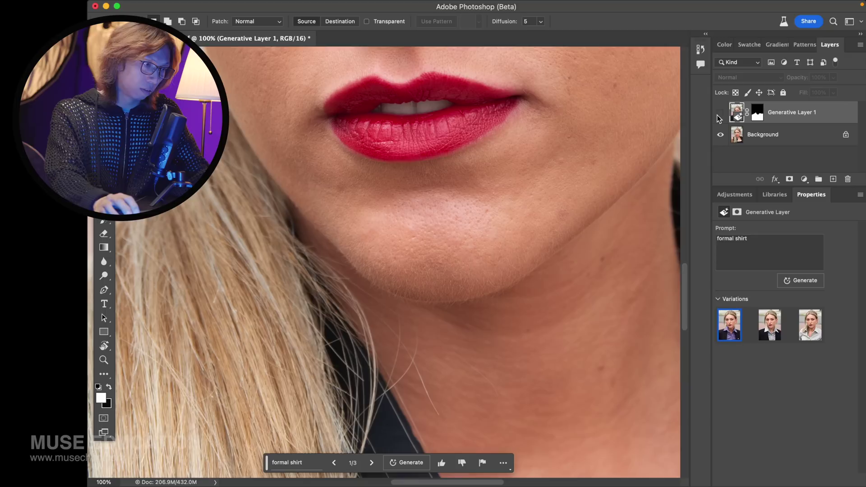
Show Generative Layer 1 again and inspect the shirt's collar, neckline and buttons at 100% before viewing the whole portrait.
left_click(719, 114)
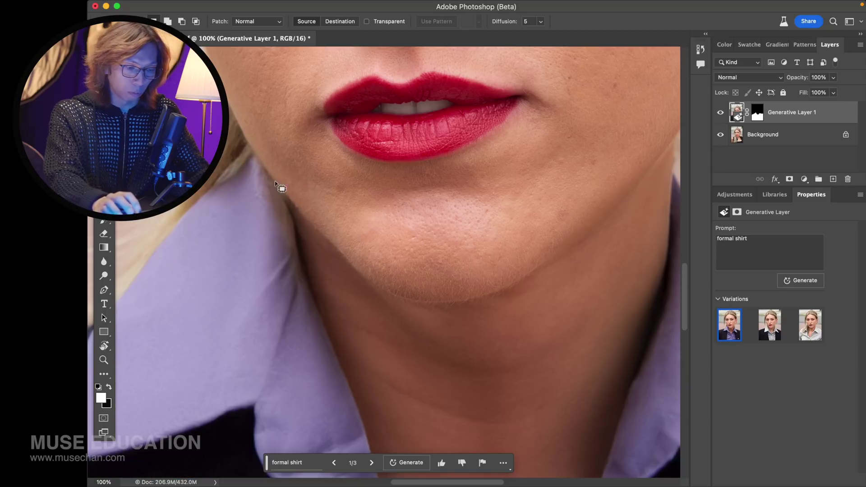
left_click_drag(239, 170, 253, 85)
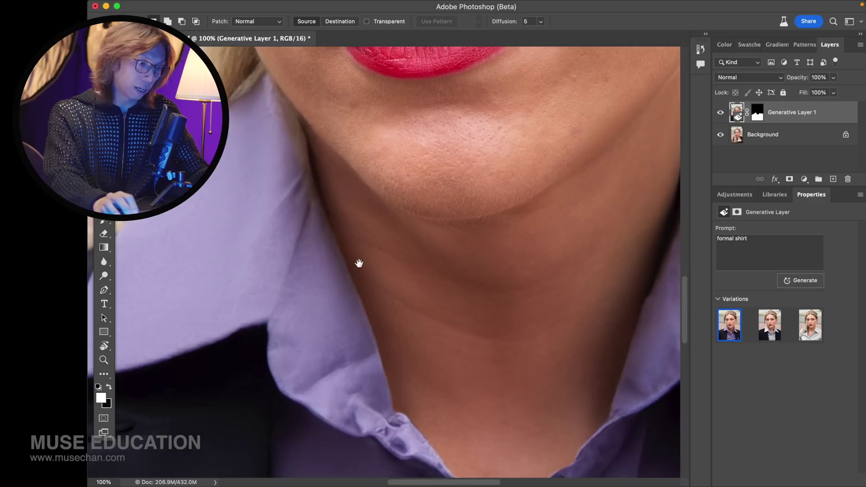
left_click_drag(359, 257, 345, 195)
scroll(388, 199, "down", 5)
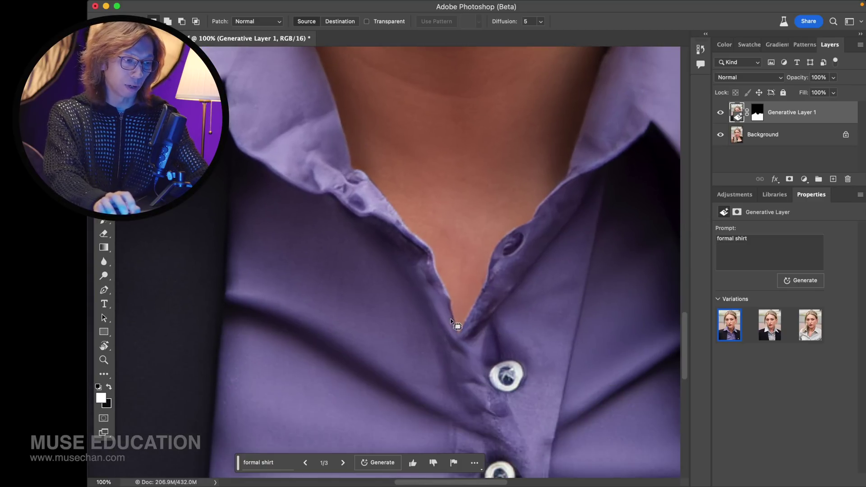
key("super+0")
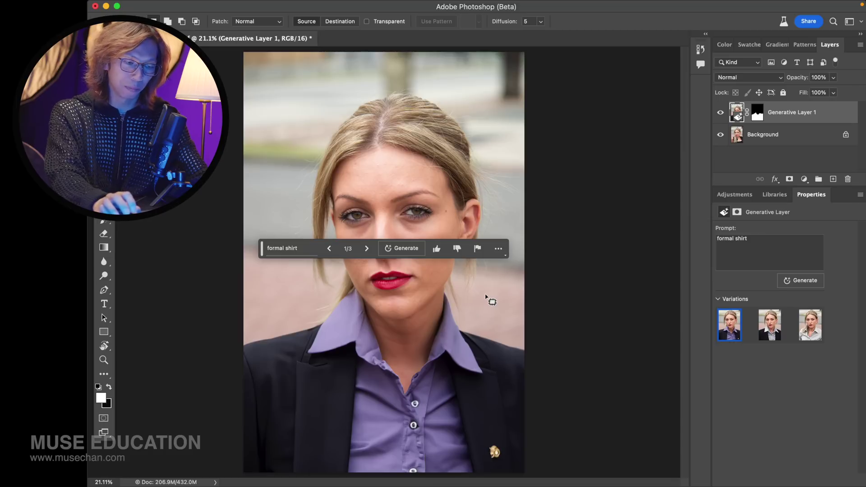
key("super+minus")
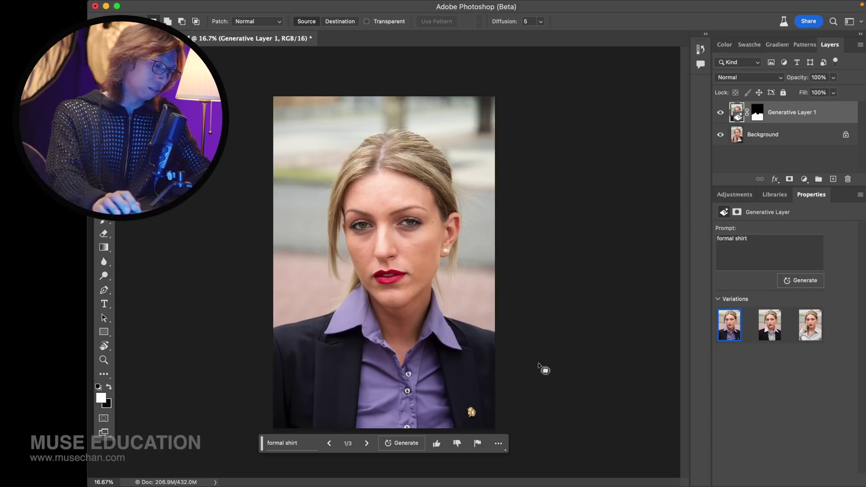
Examine the first variation's collar edges, jacket lapels, shirt buttons and gold brooch at 100%, then return to the full portrait.
key("super+1")
left_click_drag(309, 360, 358, 229)
scroll(358, 229, "down", 10)
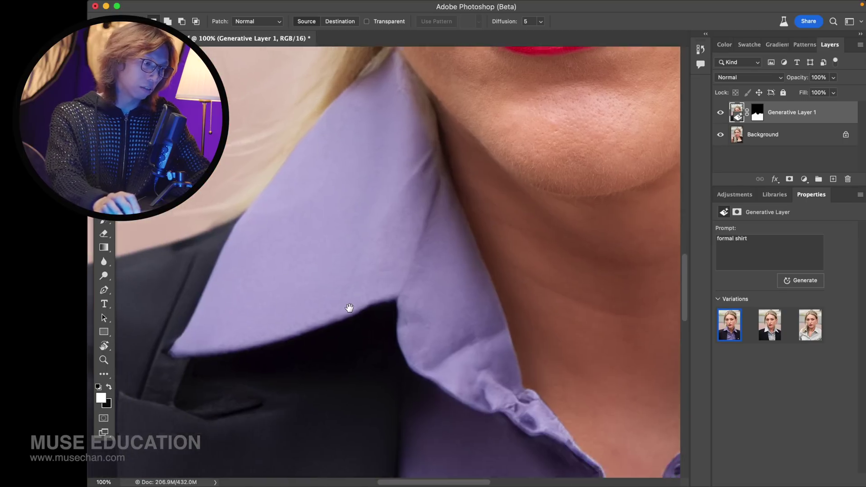
scroll(376, 261, "down", 10)
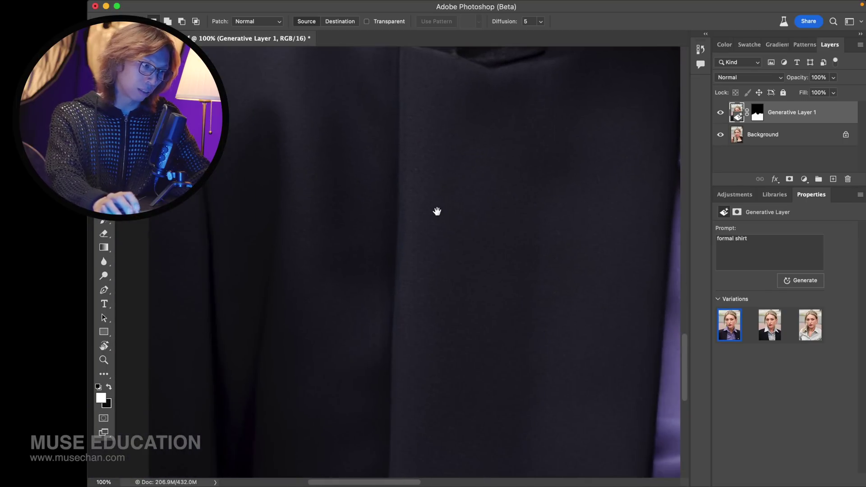
scroll(338, 239, "right", 5)
scroll(324, 314, "right", 5)
scroll(325, 315, "up", 5)
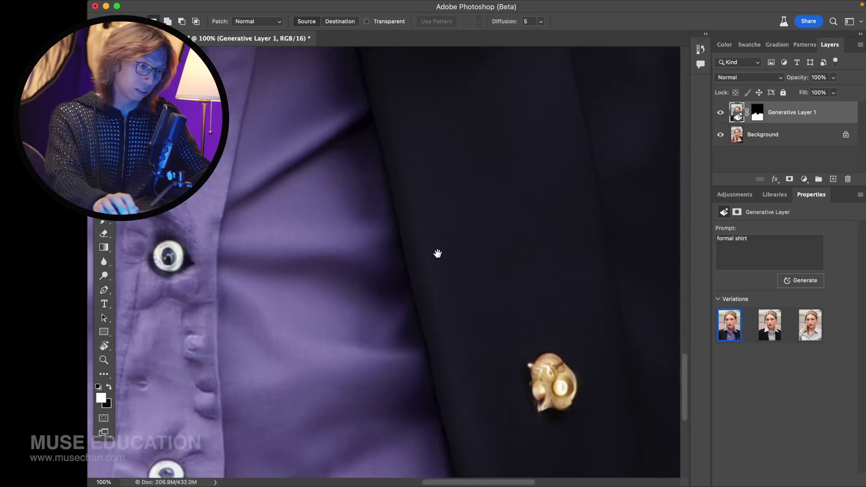
scroll(422, 263, "up", 10)
scroll(422, 263, "left", 4)
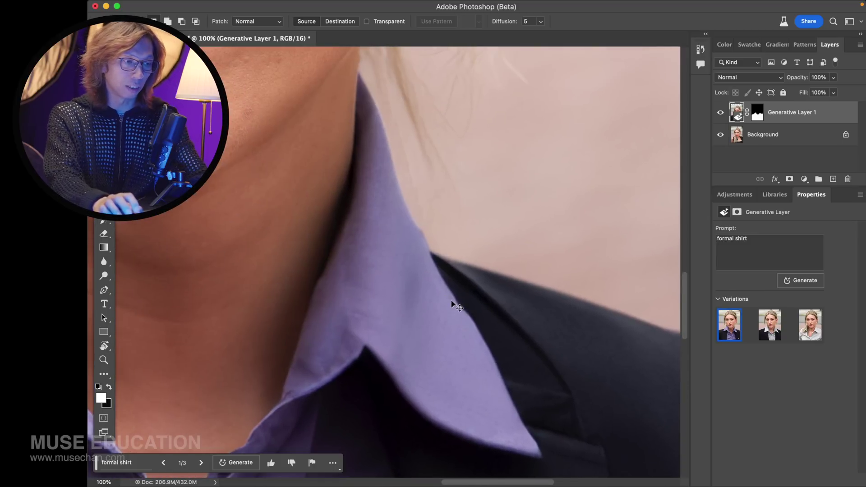
key("super+0")
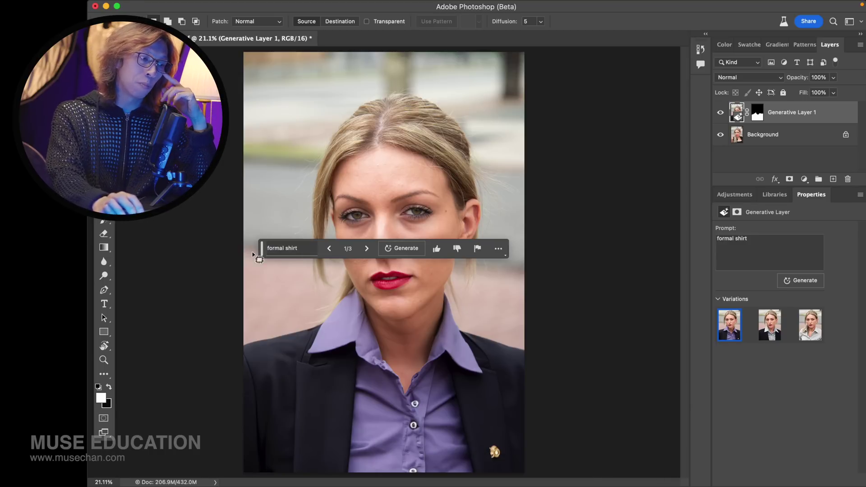
Move the contextual task bar off the portrait and pin its position beside the photo.
left_click_drag(263, 251, 606, 415)
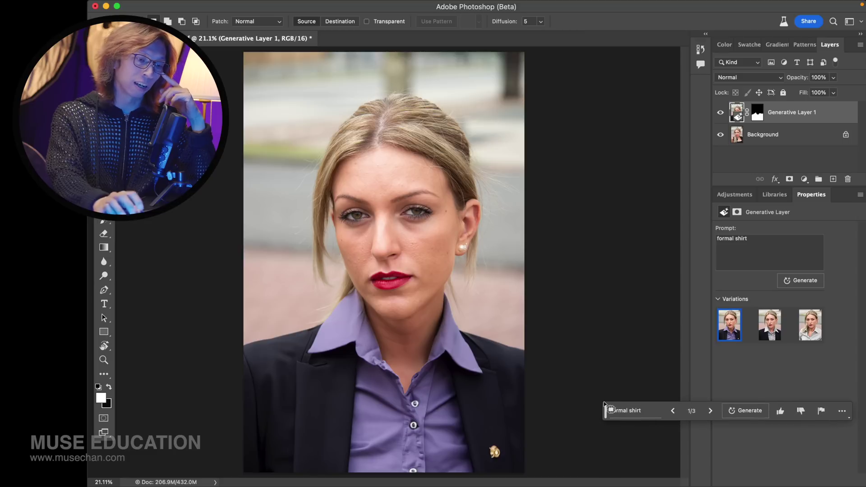
left_click(842, 411)
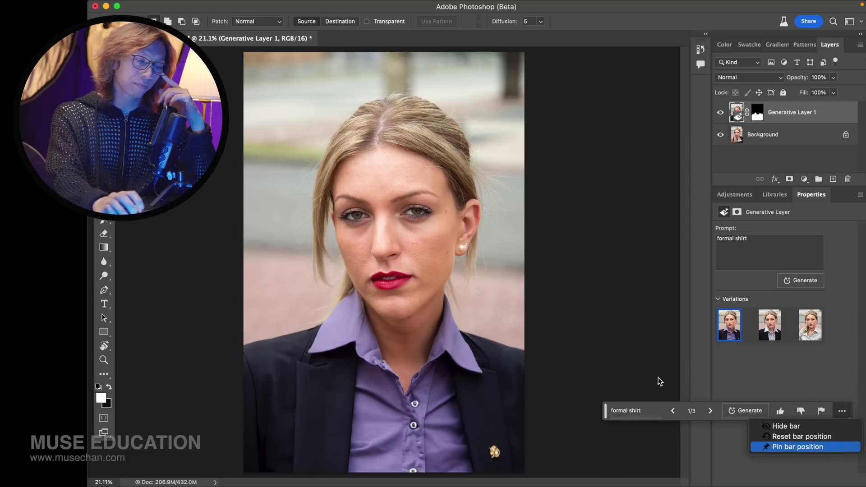
left_click(541, 239)
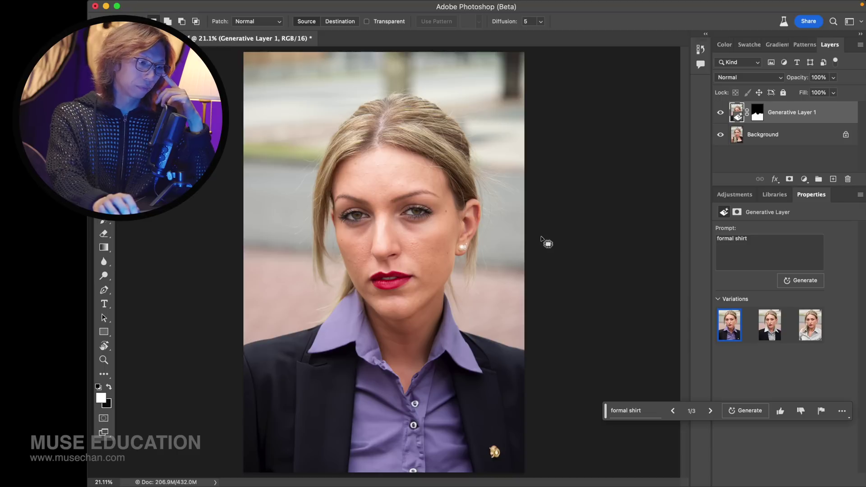
Compare the second and third formal shirt variations, then return to the first one with the purple shirt.
left_click(711, 411)
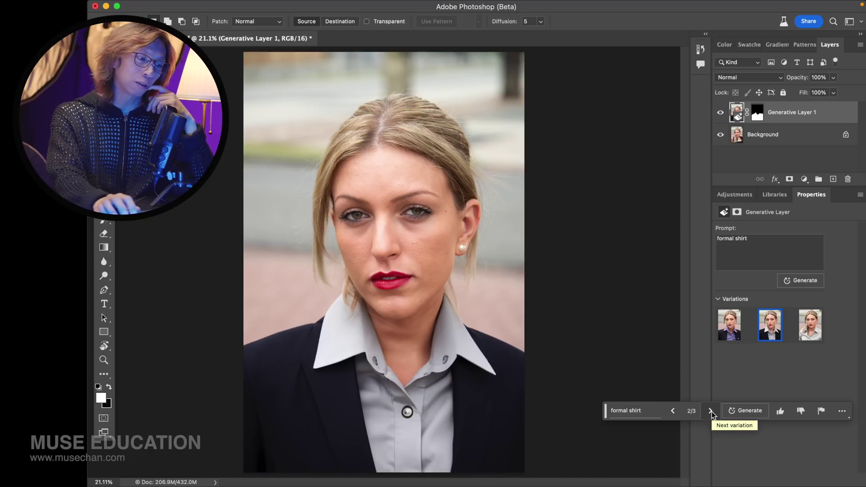
left_click(711, 411)
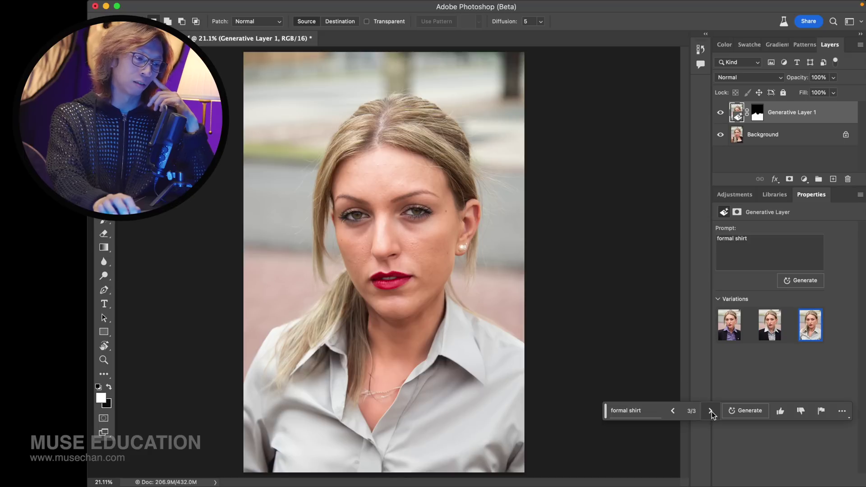
left_click(711, 412)
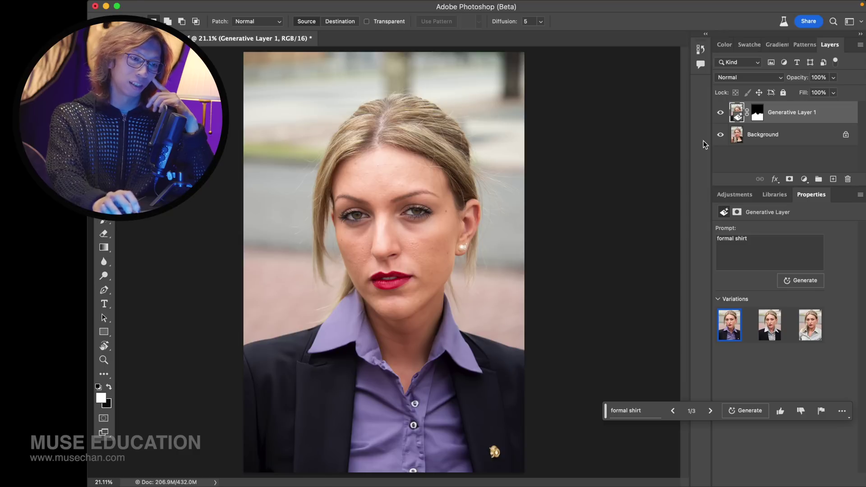
Select the area around the woman's lips with a freehand outline and run Generative Fill with the prompt "smile".
mouse_move(369, 264)
left_mouse_down()
mouse_move(369, 291)
mouse_move(391, 300)
mouse_move(418, 293)
mouse_move(426, 279)
mouse_move(418, 265)
mouse_move(370, 265)
left_mouse_up()
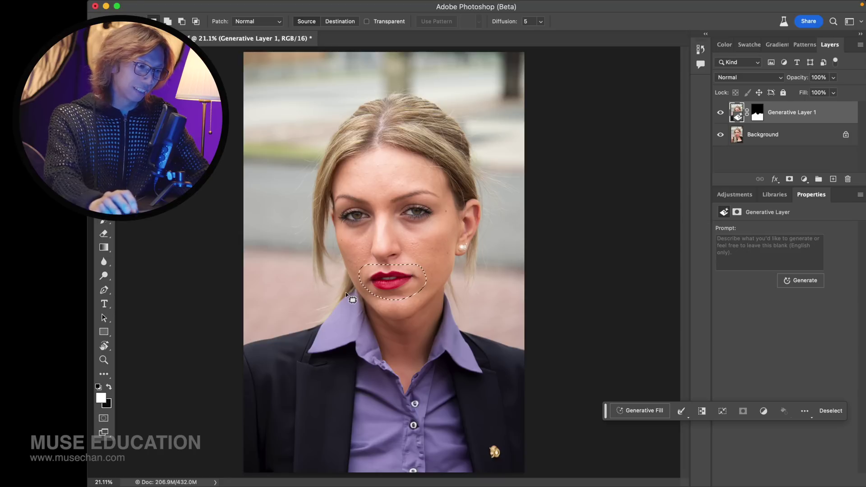
left_click(659, 403)
type("smile")
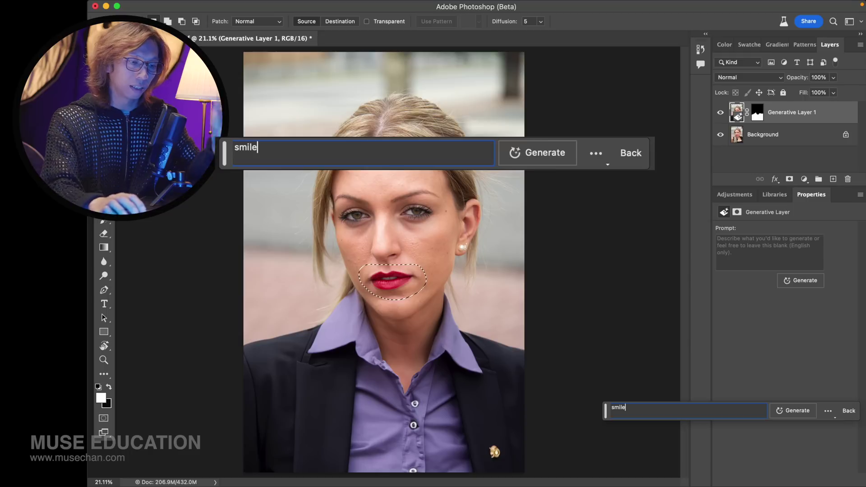
left_click(795, 410)
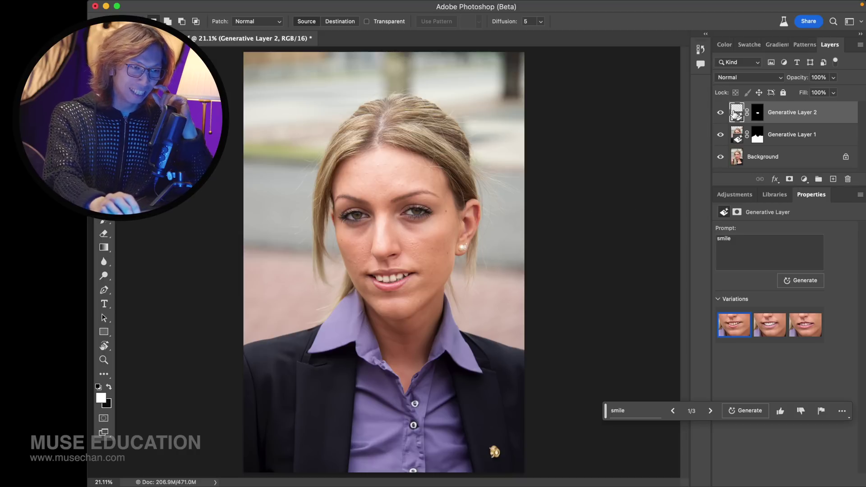
Compare the generated smile with the original mouth by toggling Generative Layer 2, and check the next variation.
left_click(720, 112)
left_click(719, 112)
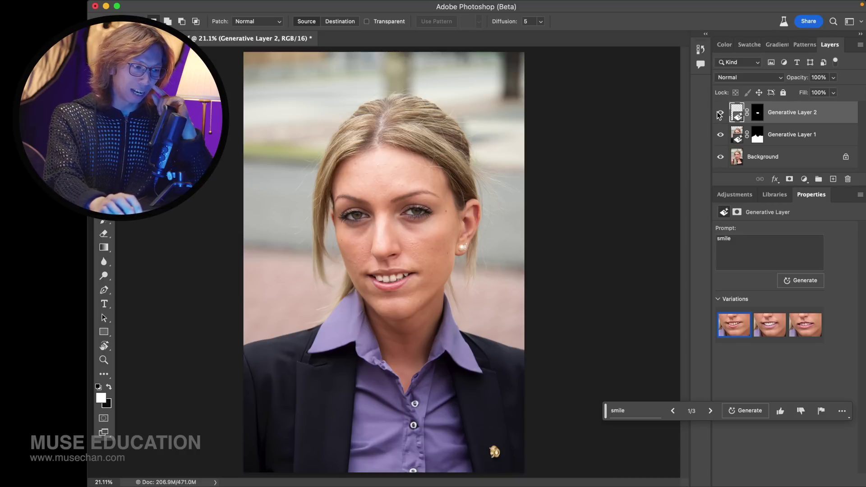
left_click(719, 113)
left_click(720, 113)
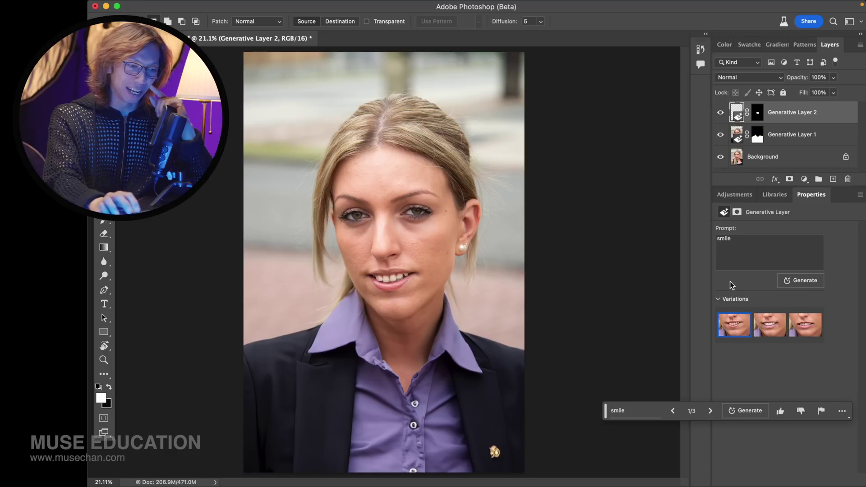
left_click(712, 411)
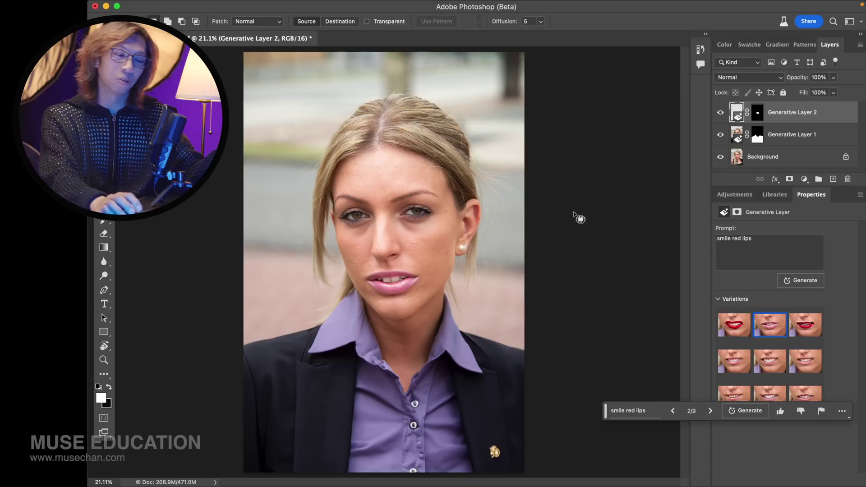
Scale the generated mouth on Generative Layer 2 down slightly with Free Transform.
key("super+t")
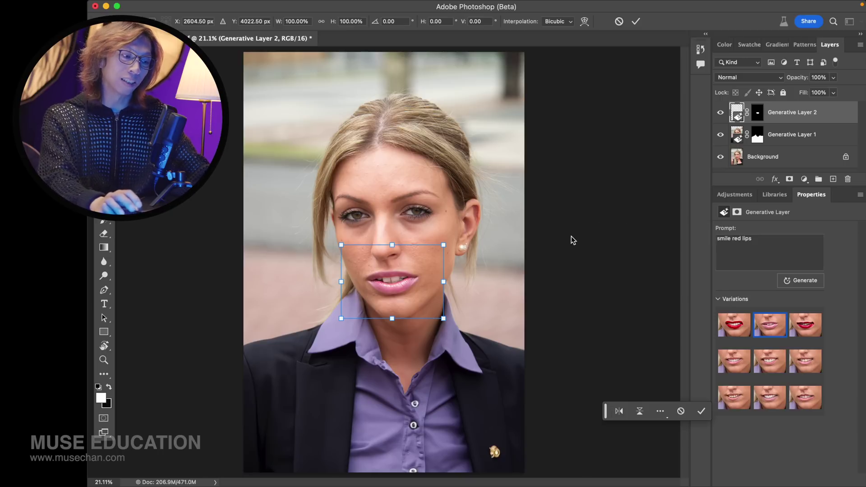
left_click_drag(443, 245, 439, 250)
key("Return")
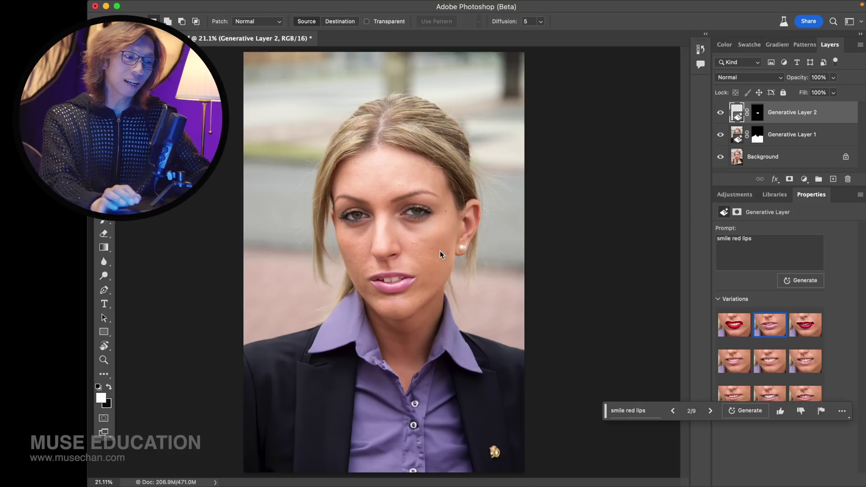
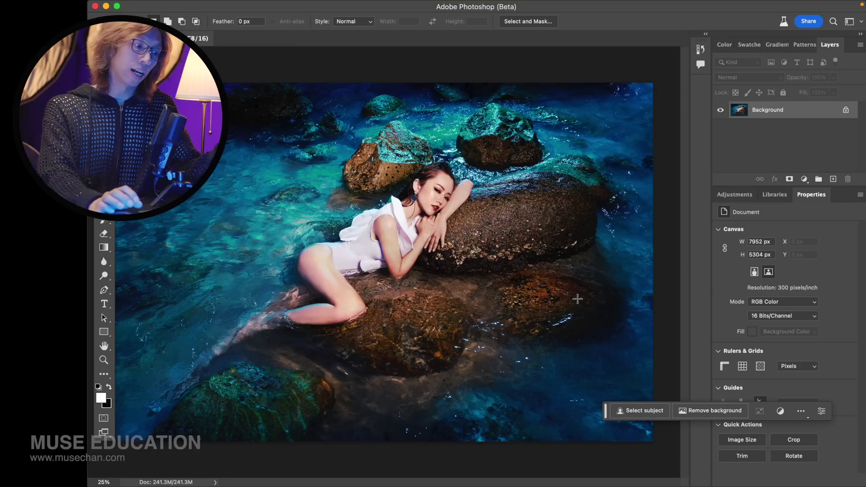
On the photo of the woman lying on sea rocks, enlarge the canvas on all sides to about 11315 × 7666 px with the Crop tool.
key("super+minus")
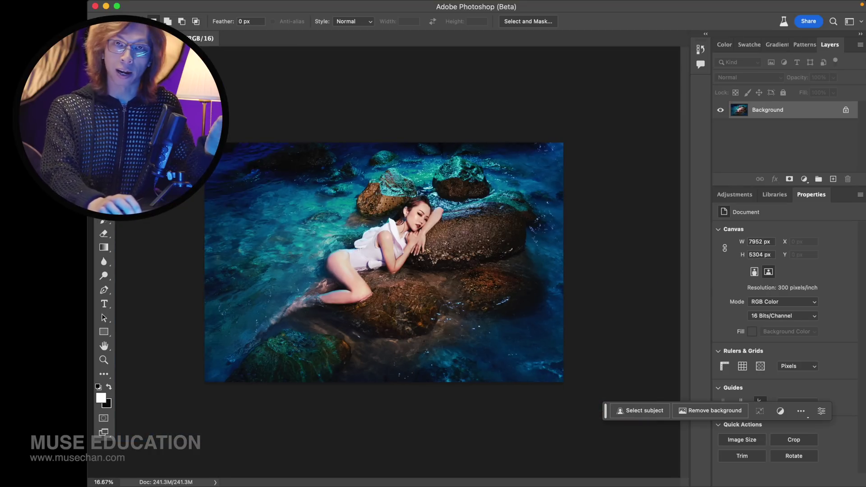
key("c")
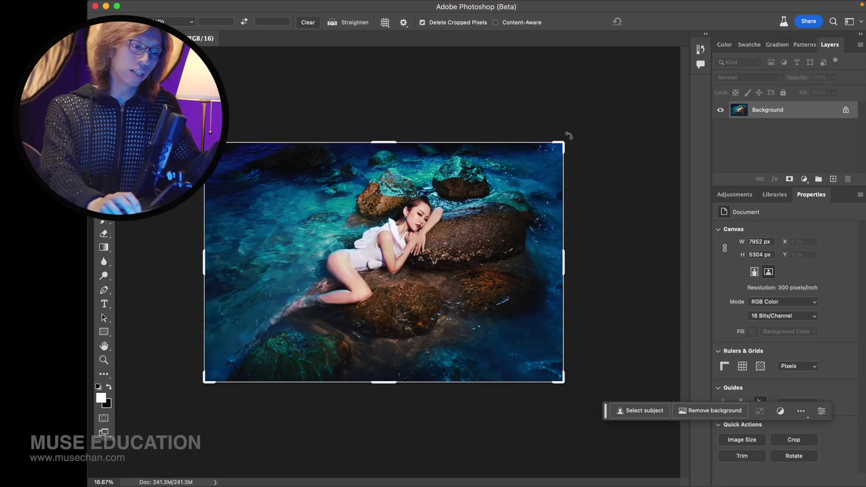
left_click_drag(564, 143, 631, 96)
mouse_move(572, 203)
left_mouse_down()
mouse_move(580, 202)
mouse_move(580, 217)
left_mouse_up()
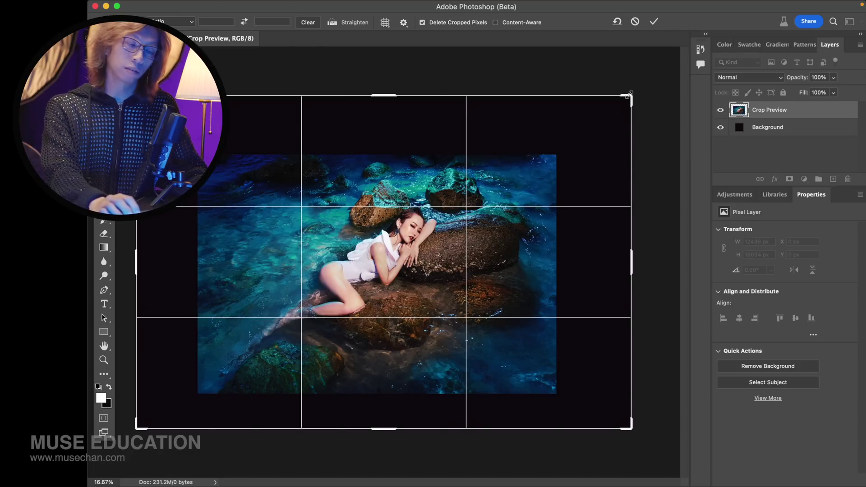
left_click_drag(631, 91, 637, 86)
key("Return")
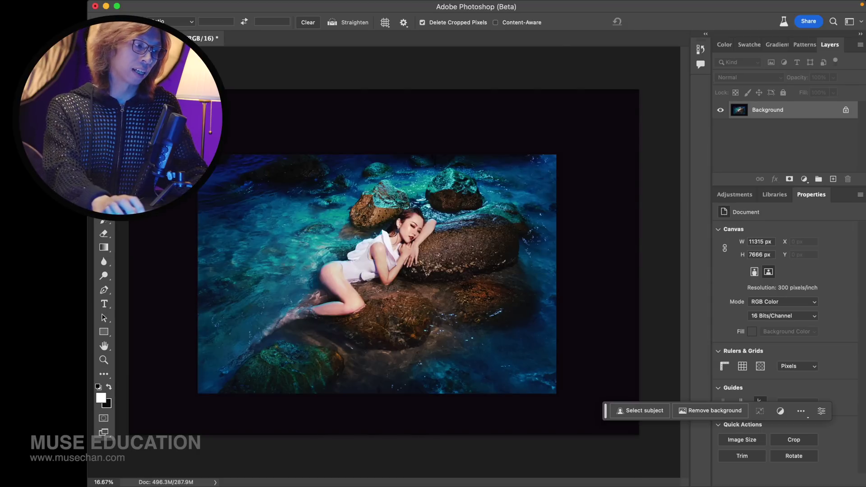
Select the empty canvas border with a slight overlap onto the photo's edges and run Generative Fill with a blank prompt.
key("m")
left_click_drag(203, 158, 551, 388)
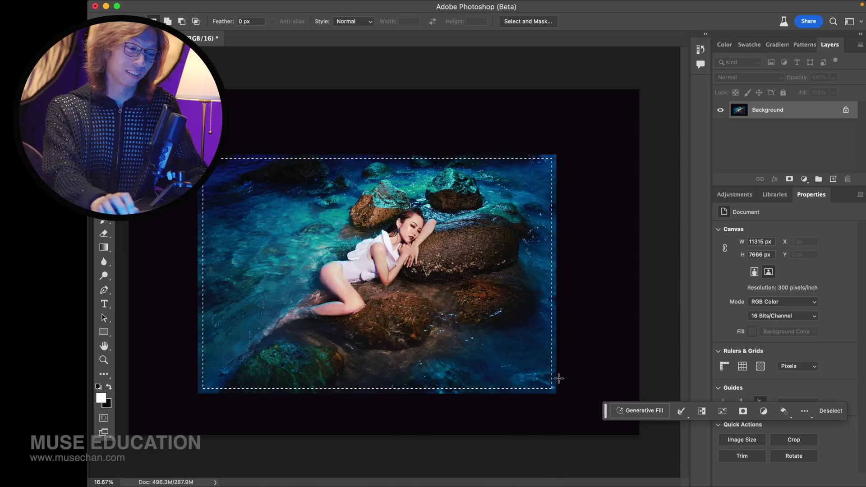
left_click(648, 412)
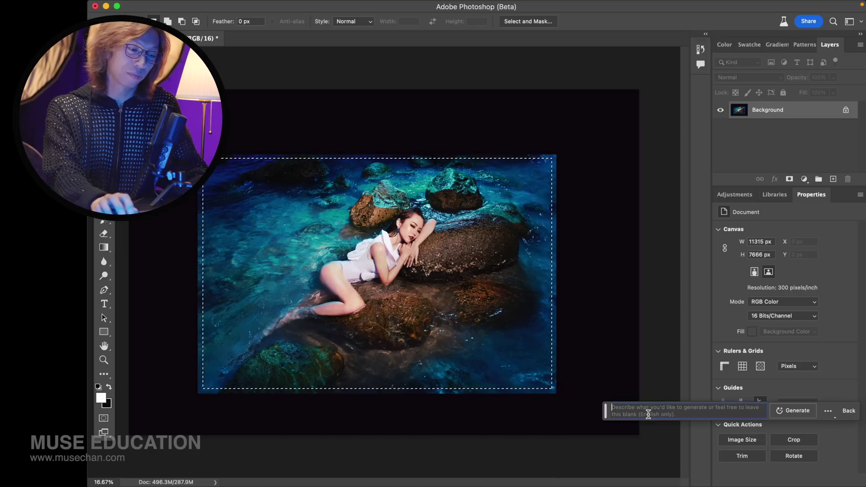
left_click(785, 411)
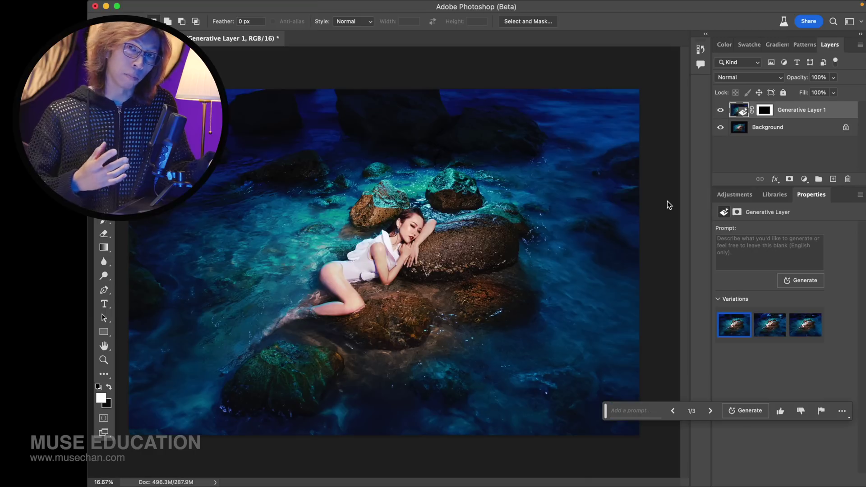
Choose the third variation of the extended seascape and marquee-select the full-width strip along the image's upper edge.
left_click(710, 412)
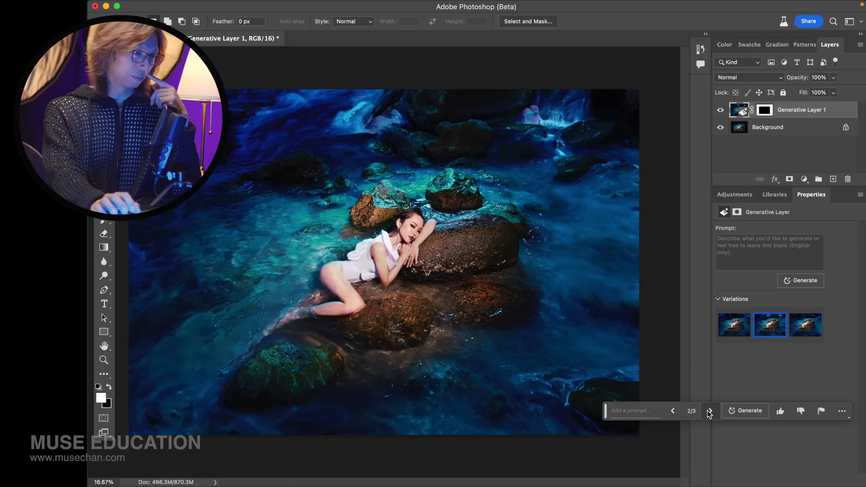
left_click(709, 412)
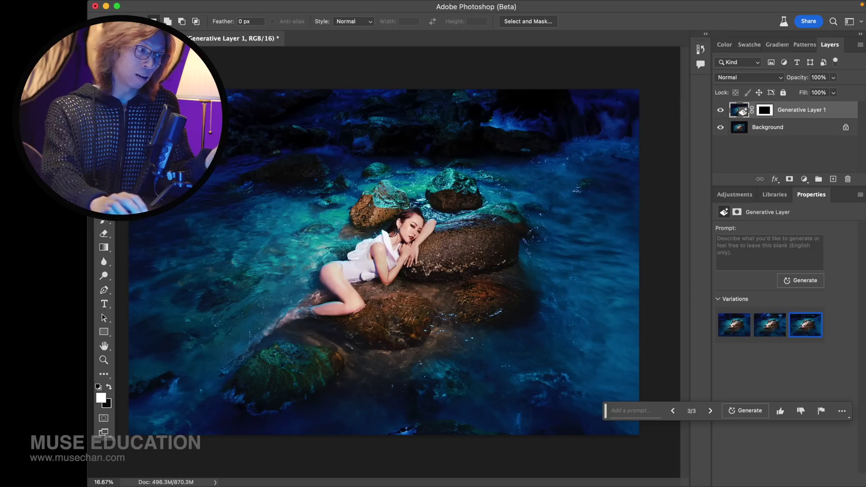
left_click_drag(126, 85, 757, 163)
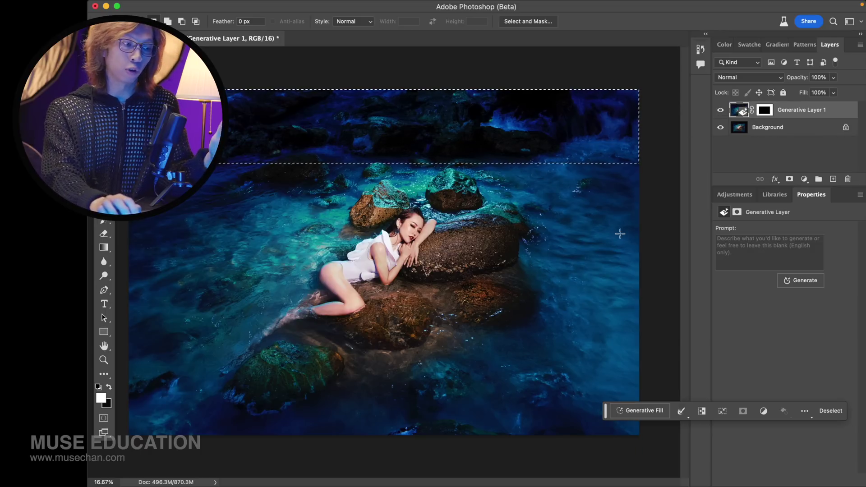
Clear the strip selection and compare the extended seascape with the original by toggling Generative Layer 1's visibility.
key("super+d")
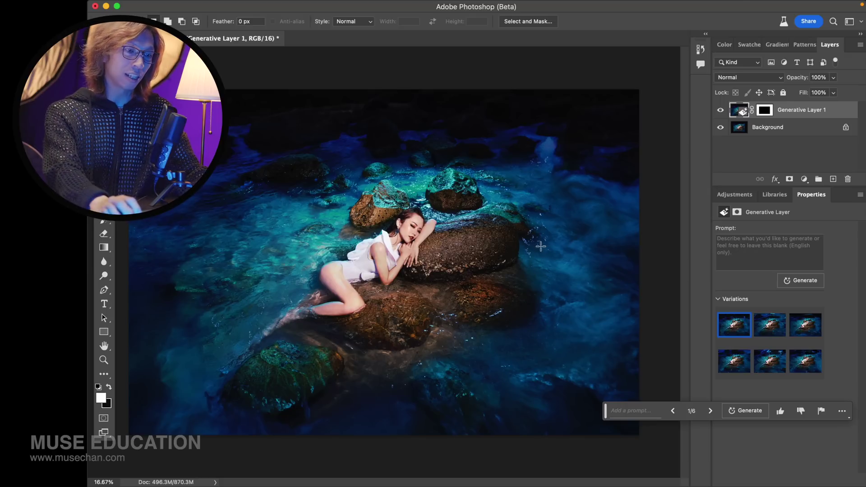
left_click(720, 110)
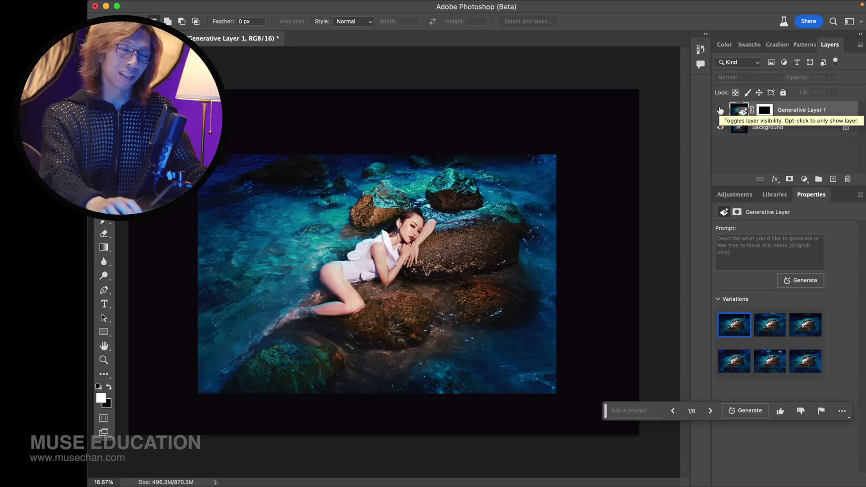
left_click(721, 111)
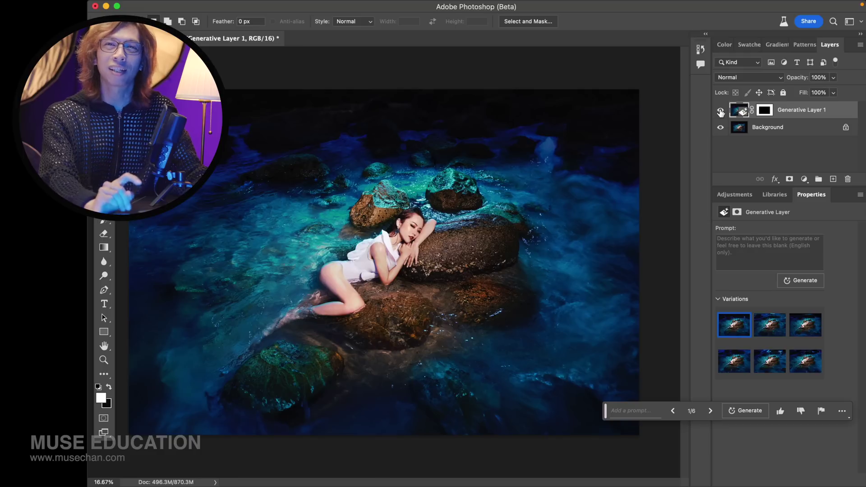
left_click(720, 110)
left_click(720, 111)
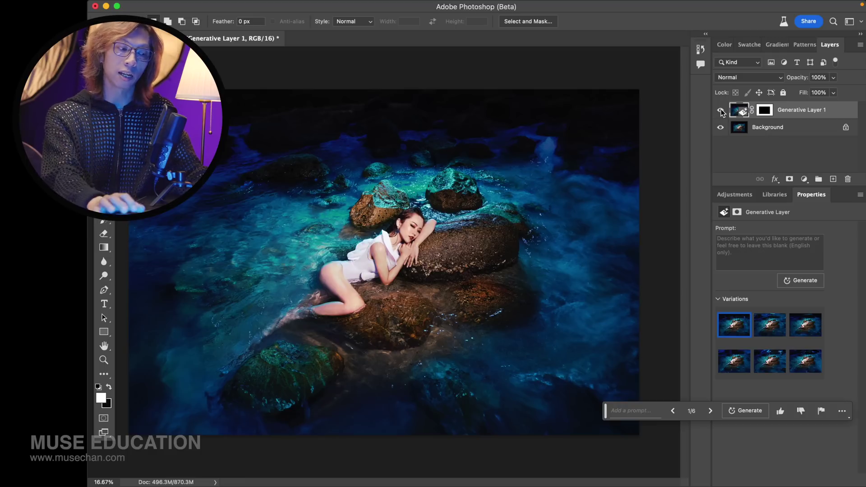
left_click(721, 109)
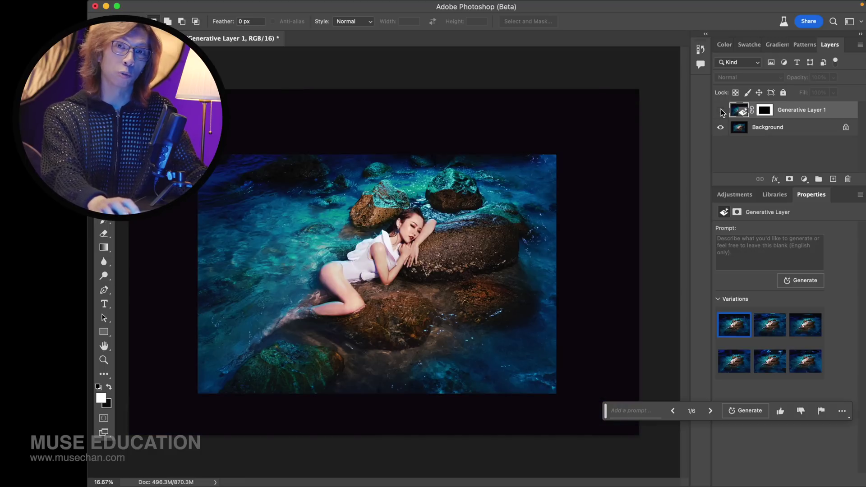
left_click(721, 110)
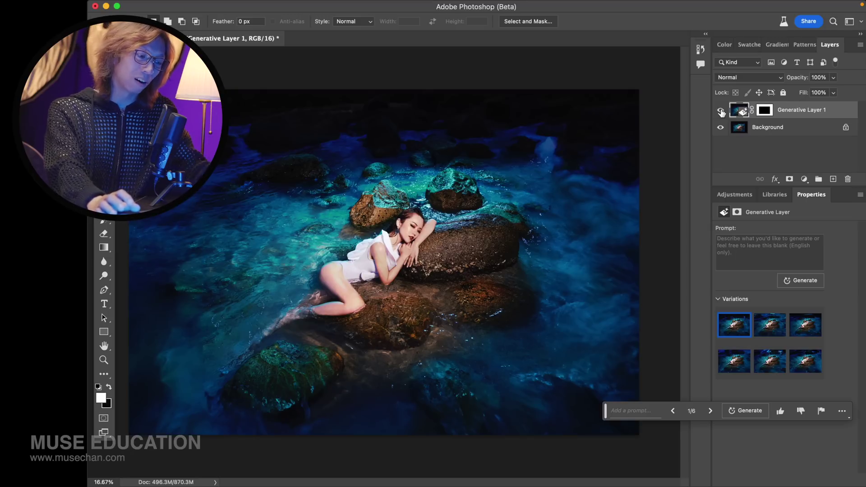
Inspect the blend along the large dark rock behind the woman at 100% zoom, with and without Generative Layer 1.
key("super+1")
left_click_drag(586, 151, 529, 218)
left_click_drag(566, 173, 654, 316)
left_click_drag(451, 189, 533, 253)
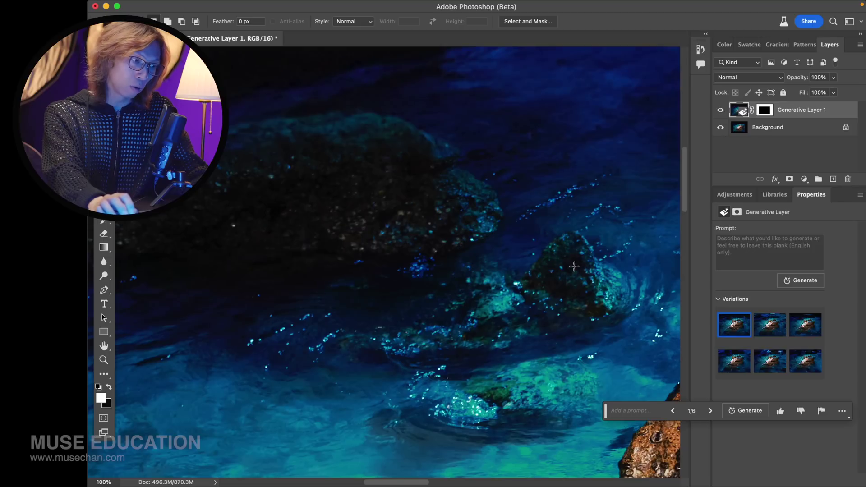
left_click_drag(462, 317, 531, 304)
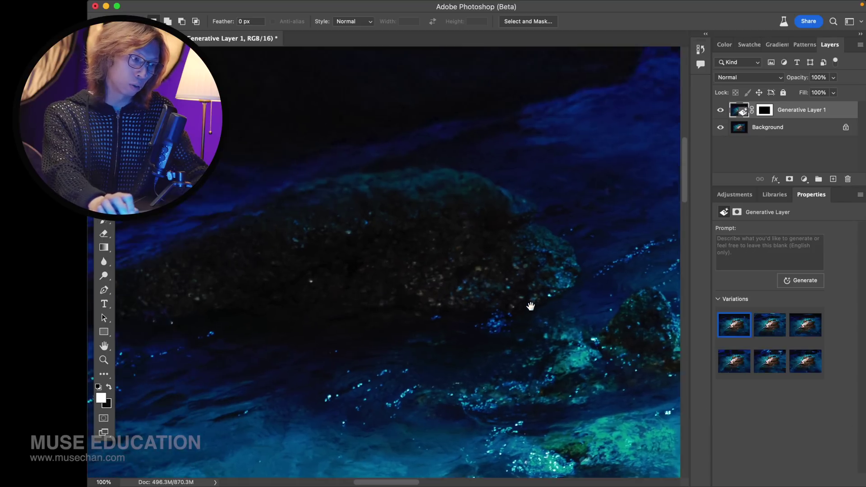
left_click(720, 111)
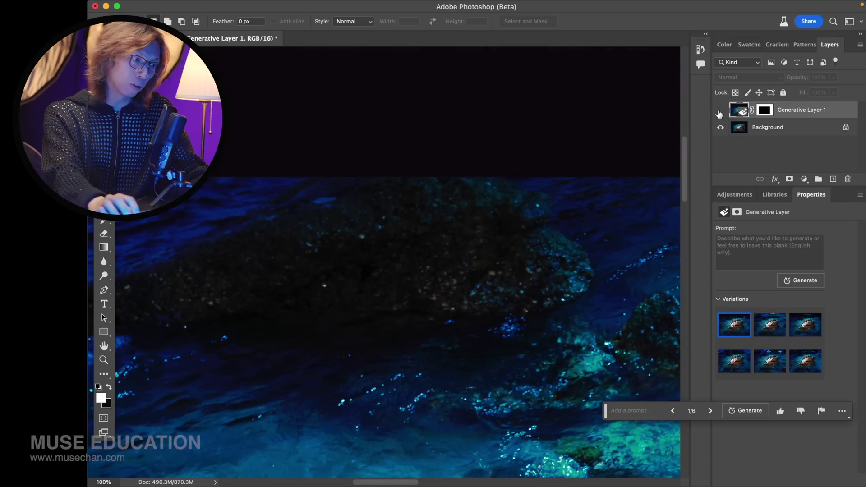
left_click(720, 111)
left_click(721, 110)
left_click(720, 110)
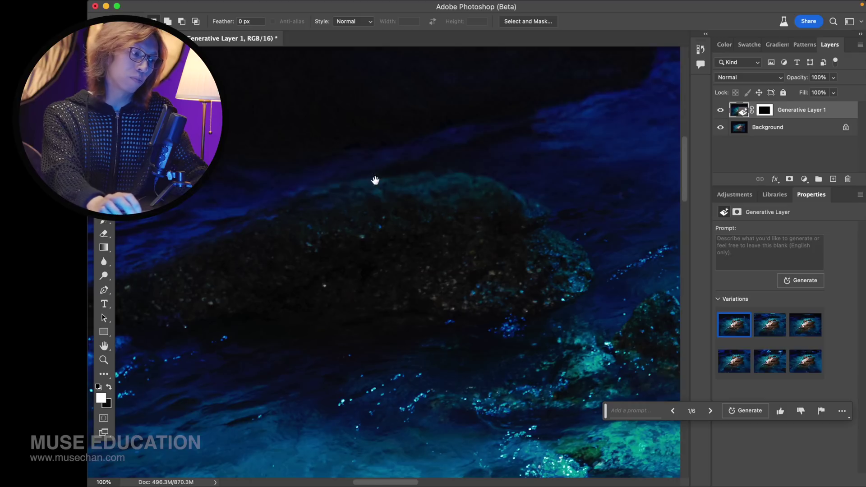
Examine the generated water detail toward the seascape's lower-left corner, and return to an overview of the whole image.
left_click_drag(335, 143, 453, 140)
left_click_drag(406, 161, 479, 354)
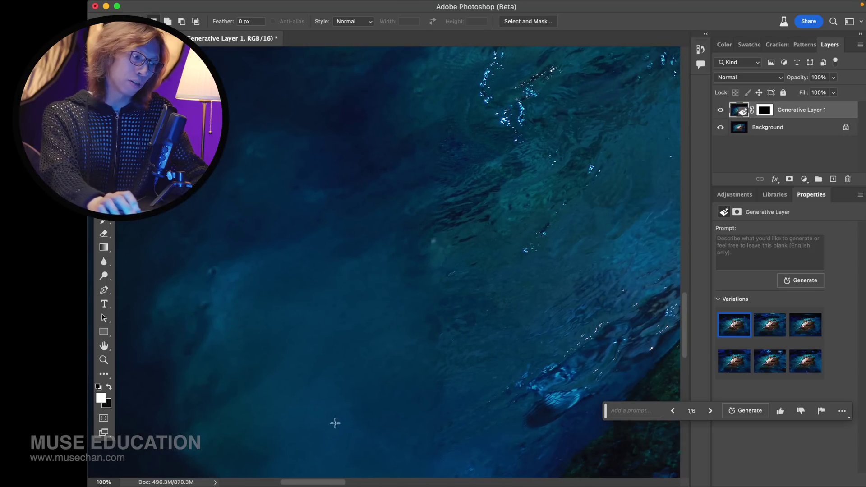
left_click_drag(369, 331, 388, 289)
key("super+minus")
key("super+minus")
key("super+minus")
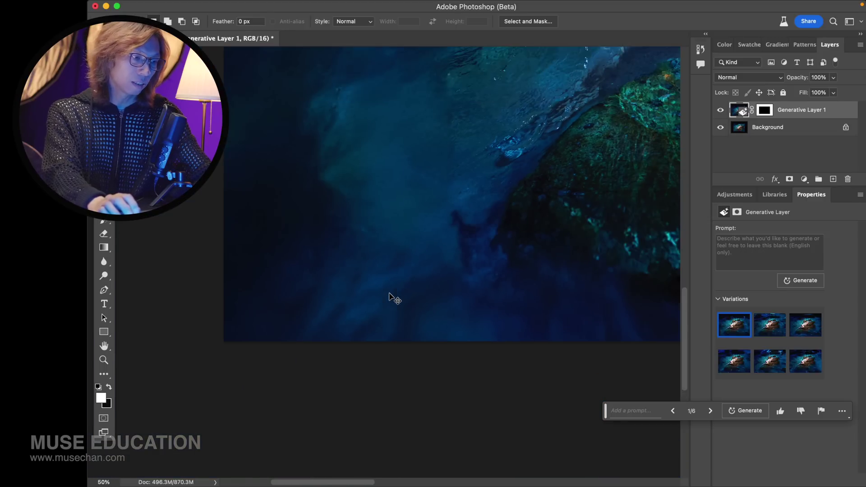
key("super+minus")
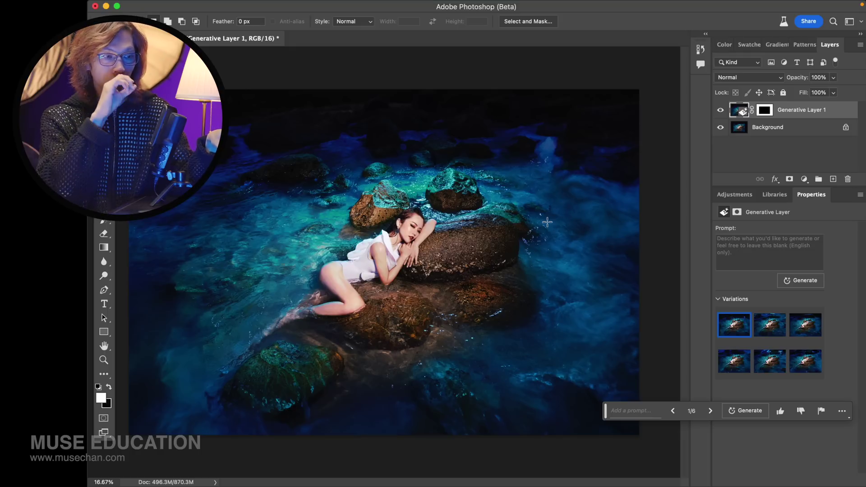
left_click_drag(413, 125, 496, 287)
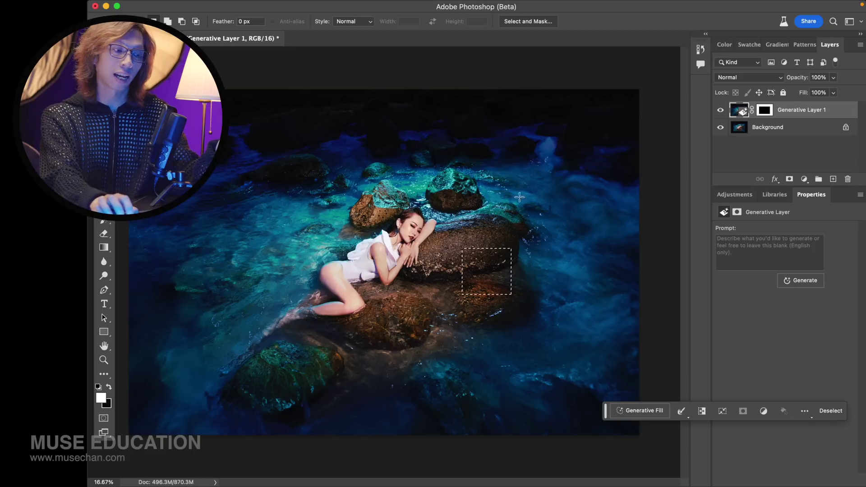
left_click(519, 197)
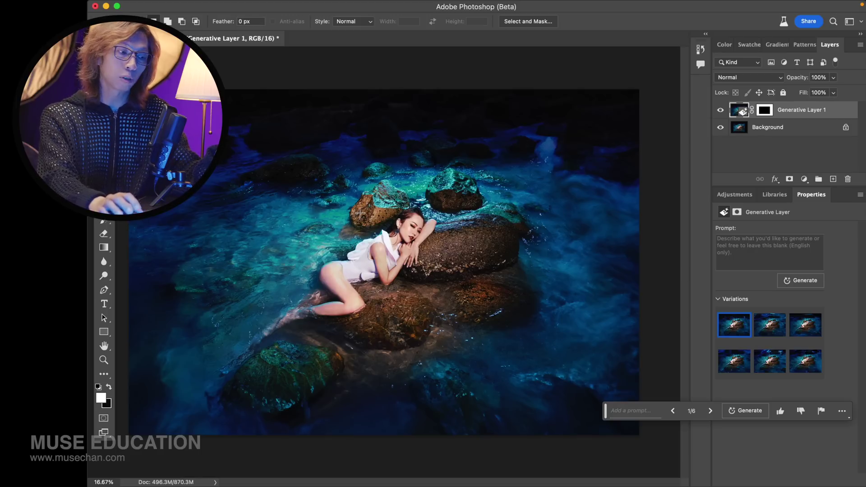
left_click_drag(483, 119, 536, 161)
left_click(468, 132)
left_click_drag(468, 132, 522, 184)
left_click_drag(537, 278, 526, 276)
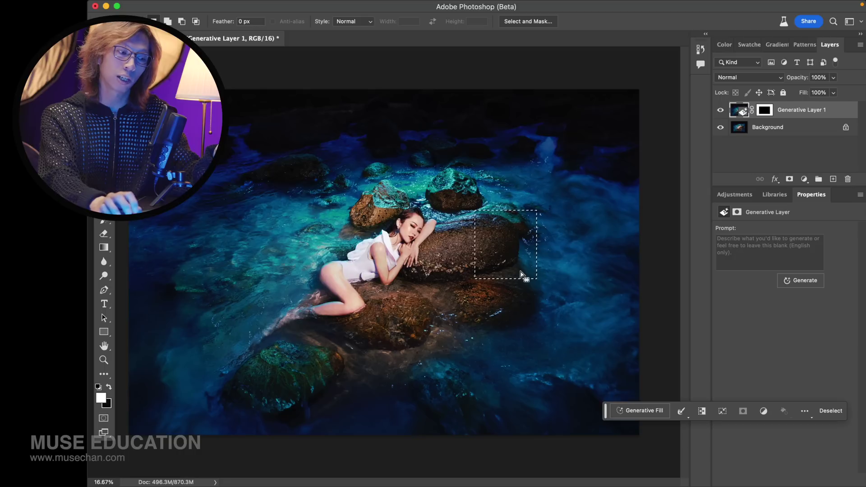
left_click_drag(538, 363, 561, 375)
left_click(561, 260)
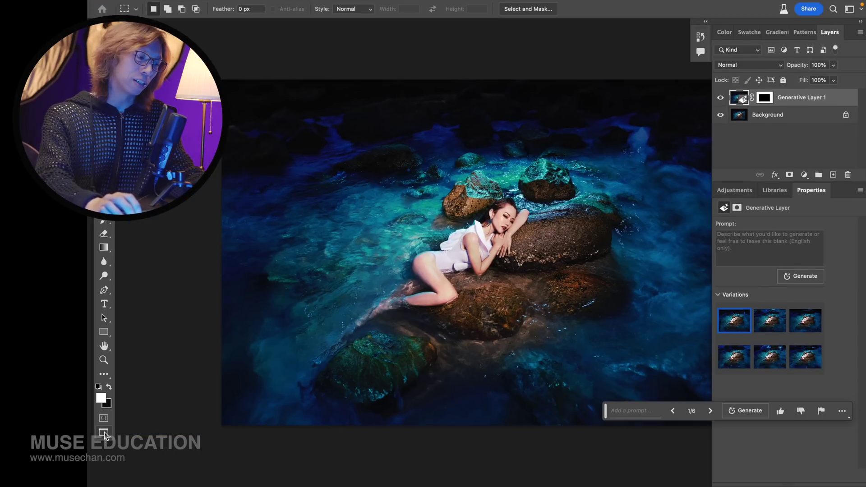
View the extended seascape full screen on a black background, fitted to the display.
left_click(105, 432)
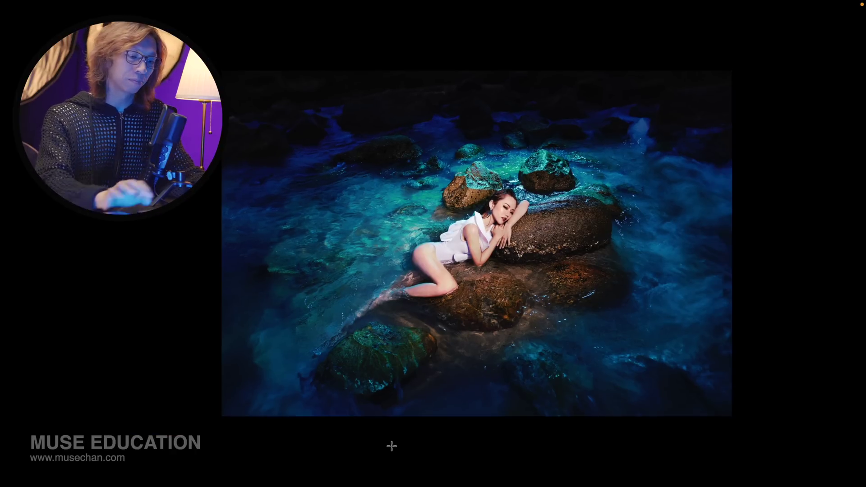
key("super+0")
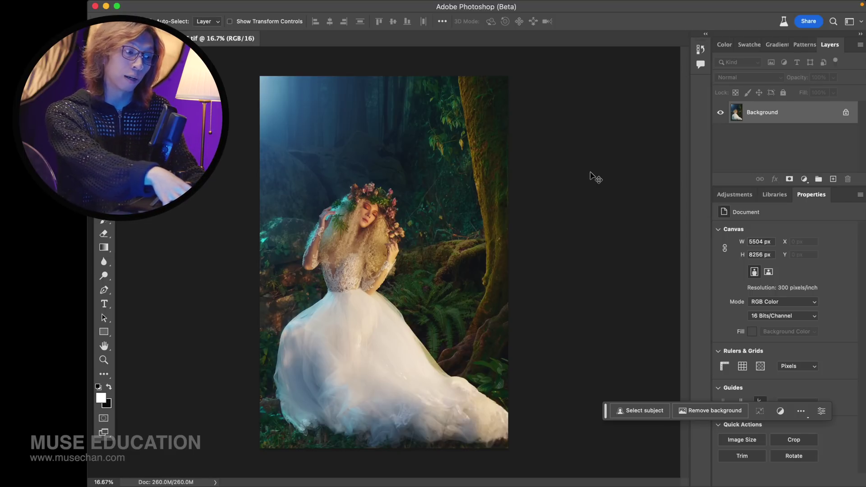
Enlarge the canvas of the forest photo on all sides to about 7617 × 10382 px and fill the border with a blank-prompt Generative Fill.
key("super+minus")
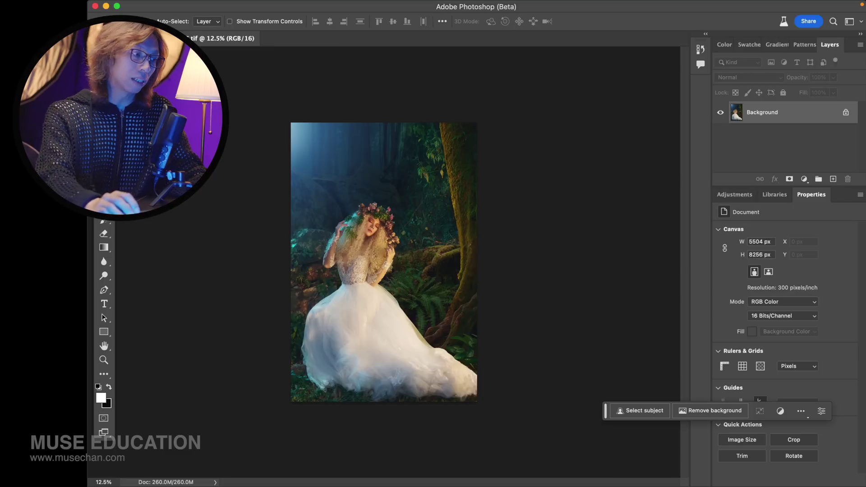
key("c")
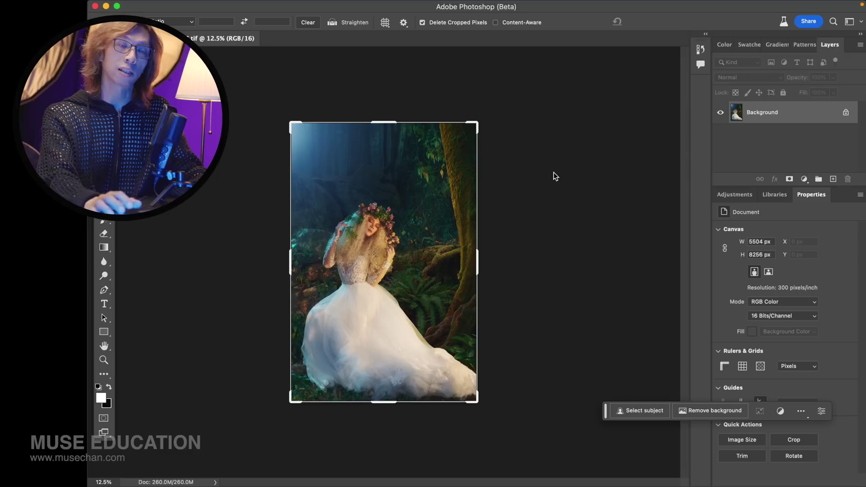
left_click_drag(477, 122, 509, 87)
left_click_drag(466, 221, 461, 232)
key("Return")
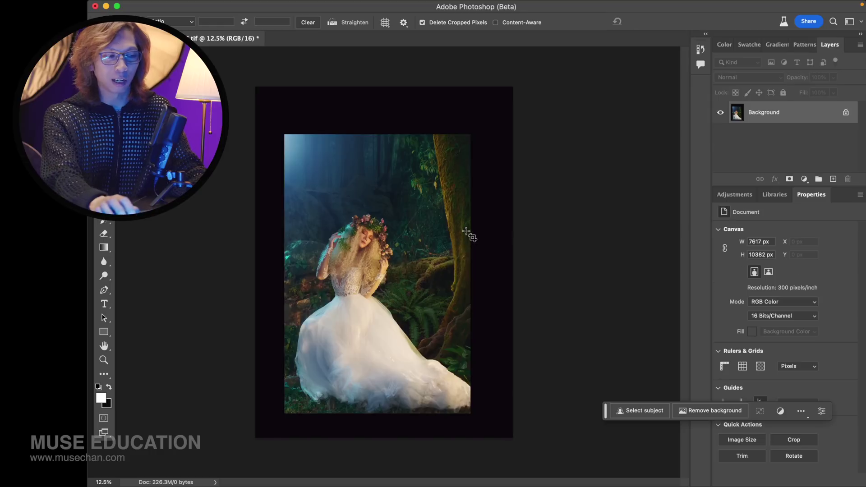
key("m")
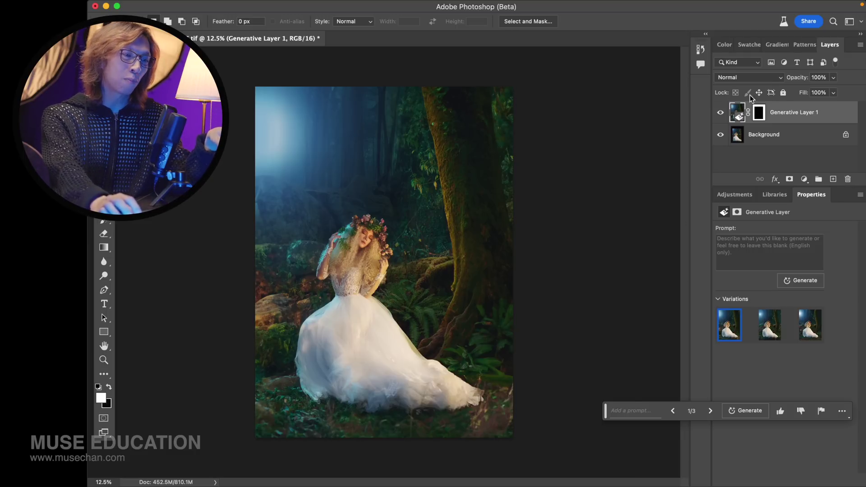
Compare the extended forest scene with the original photo by toggling Generative Layer 1's visibility.
left_click(721, 113)
left_click(721, 112)
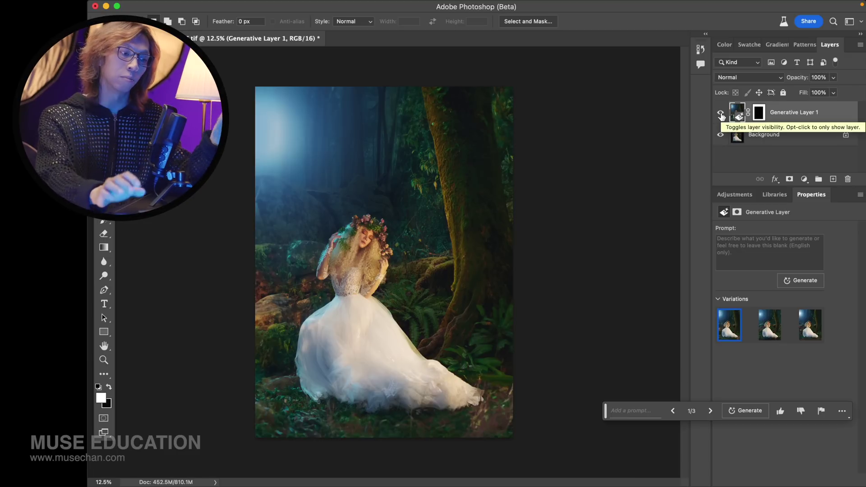
left_click(720, 114)
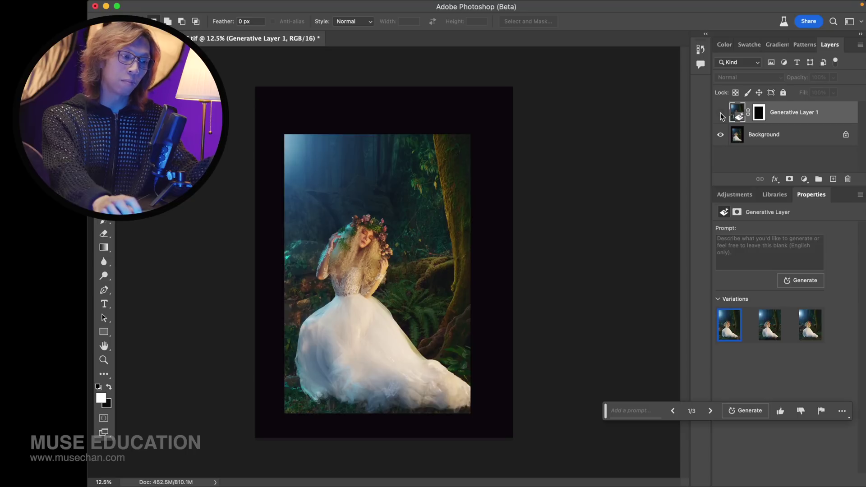
left_click(720, 114)
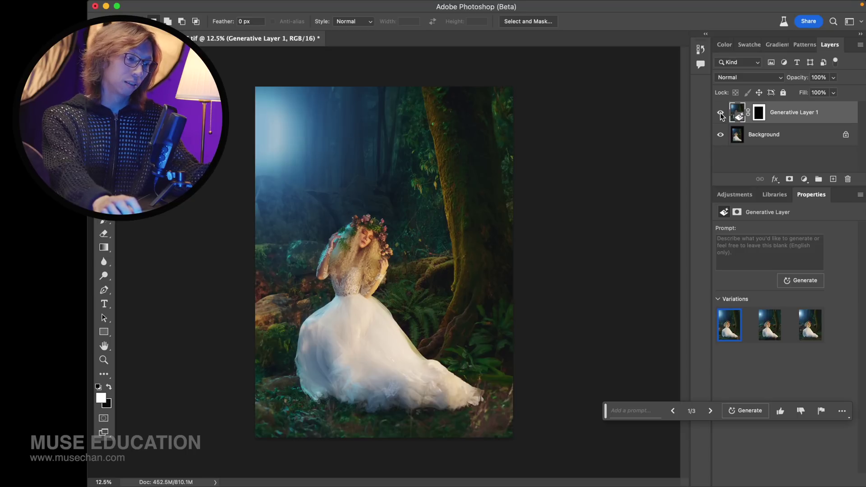
left_click(720, 114)
left_click(720, 114)
mouse_move(728, 330)
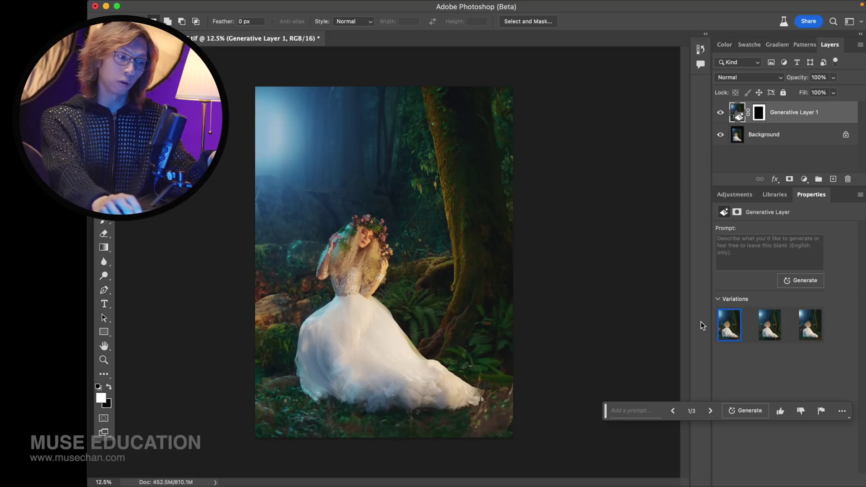
Stamp all visible layers into a new merged layer on top, with no active selection.
left_click_drag(226, 320, 766, 451)
key("ctrl+d")
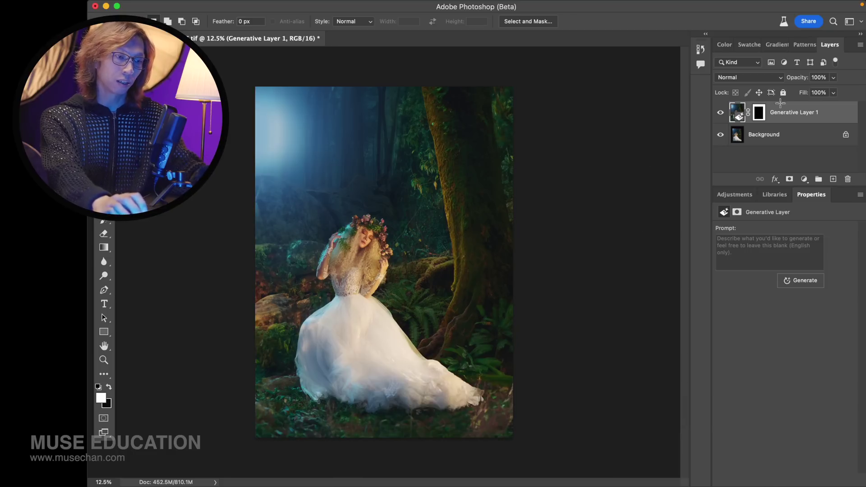
key("super+alt+shift+e")
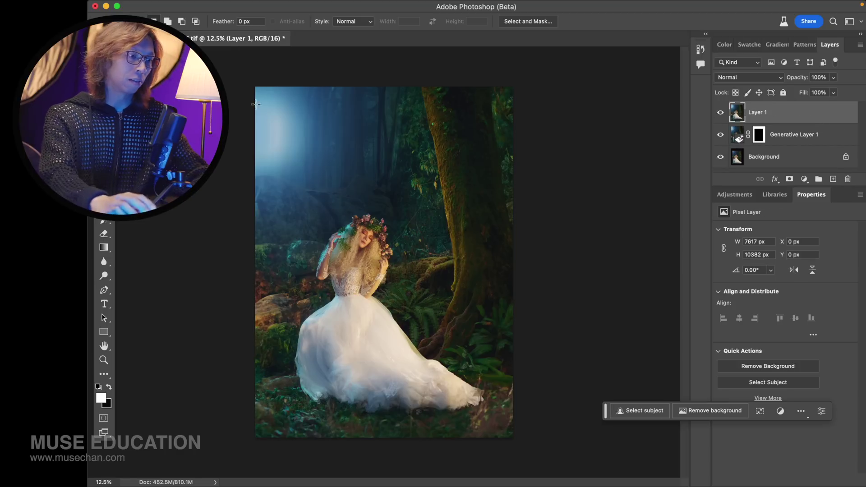
Select the merged layer's full-width lower part from the waist down and stretch it downward to about 119.65% height with Free Transform.
left_click_drag(232, 306, 582, 455)
key("super+t")
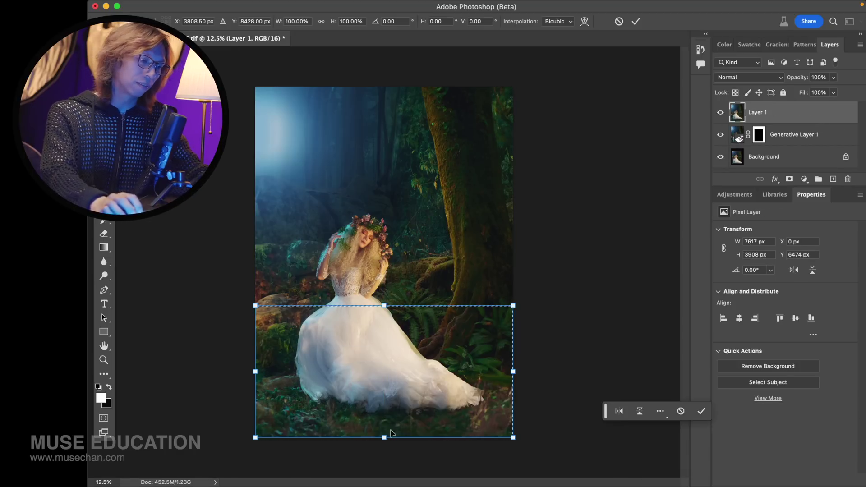
left_click_drag(384, 437, 383, 464)
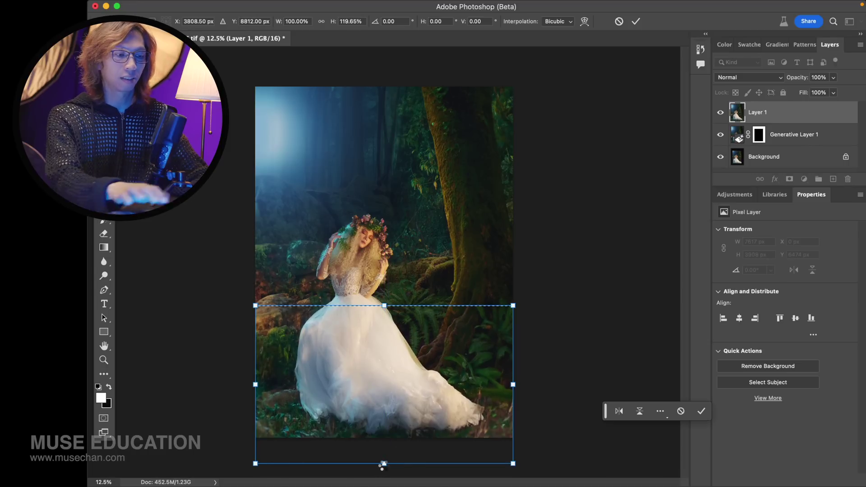
key("Return")
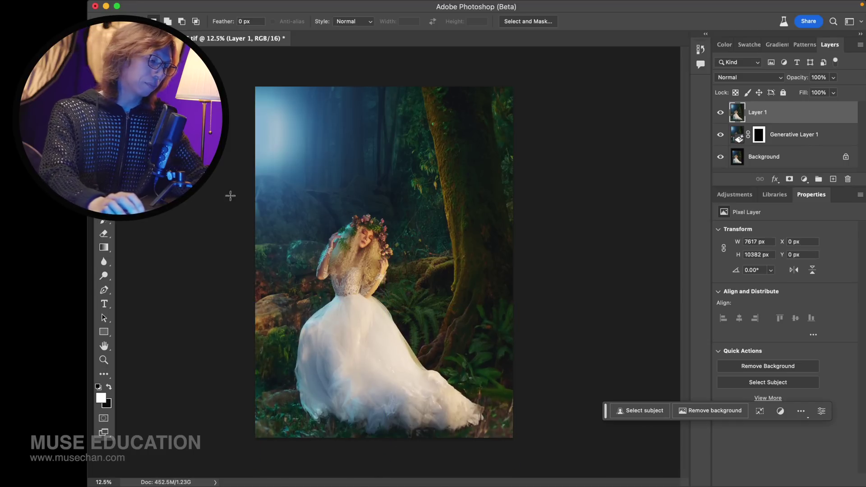
View the lengthened gown image full screen, and isolate the Background layer to compare it with the original.
key("f")
key("f")
key("super+0")
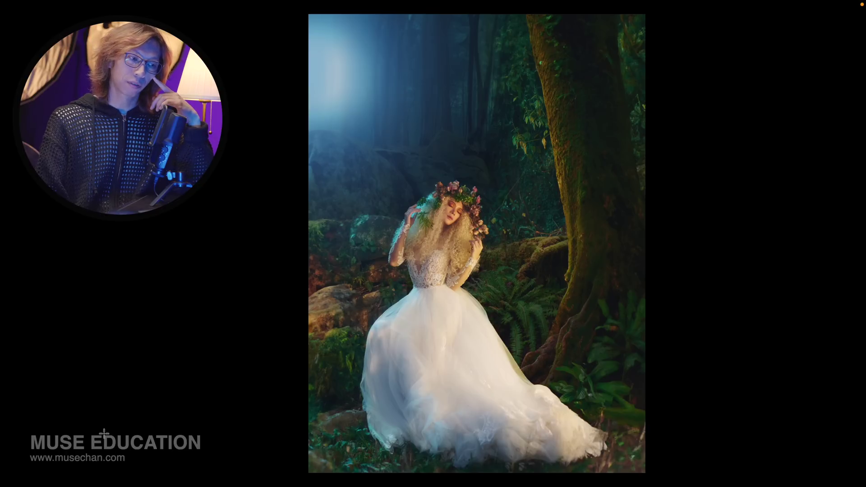
key("f")
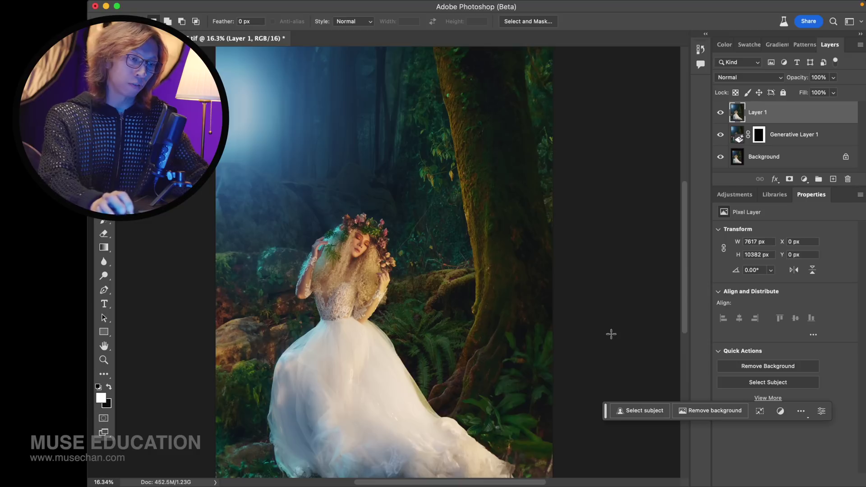
key("super+0")
left_click(720, 159, "alt")
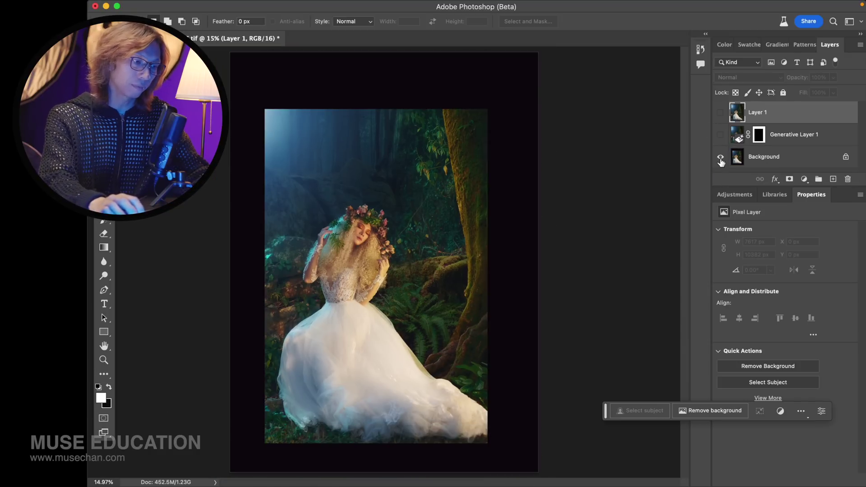
Compare the generated right half of the tree trunk with the original at actual pixel size by hiding Layer 1 and toggling Generative Layer 1.
left_click(720, 159, "alt")
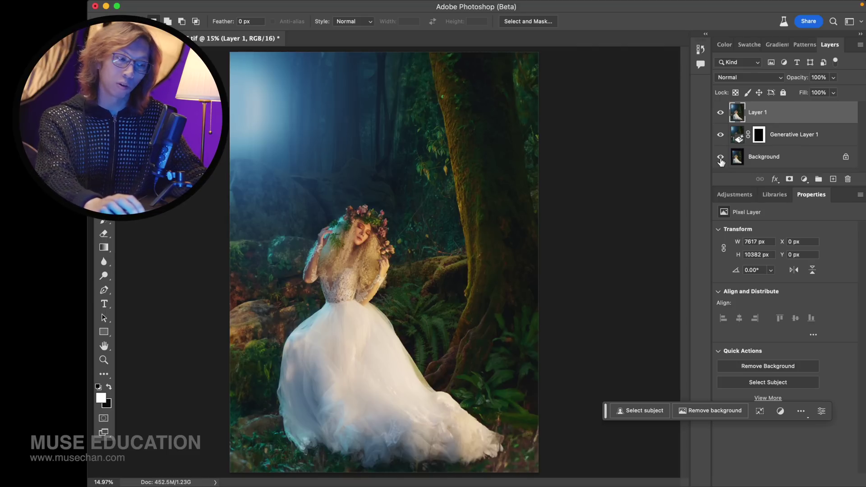
key("super+1")
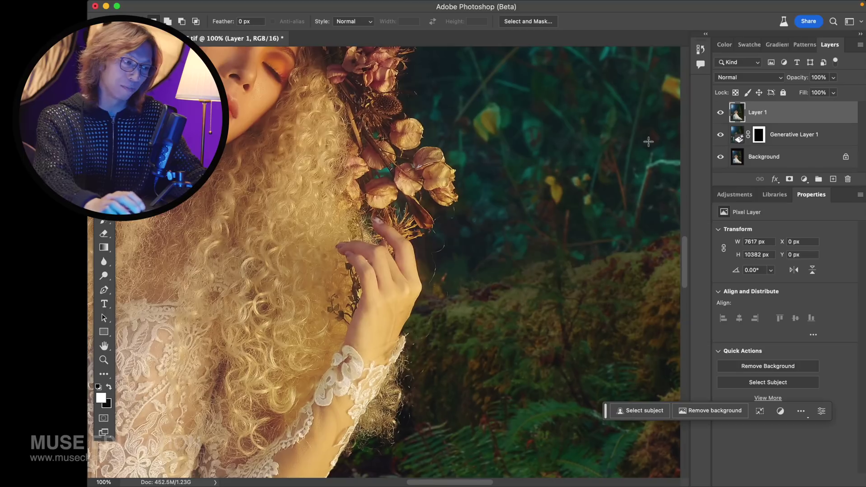
left_click_drag(595, 166, 408, 209)
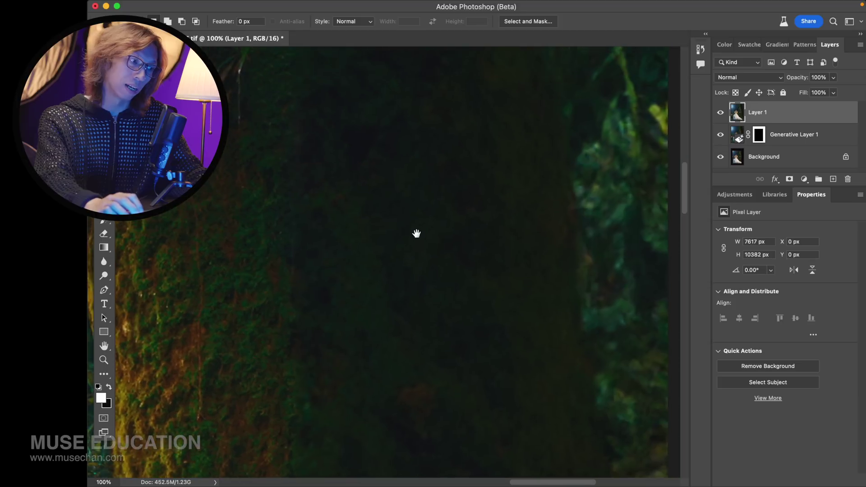
left_click(721, 113)
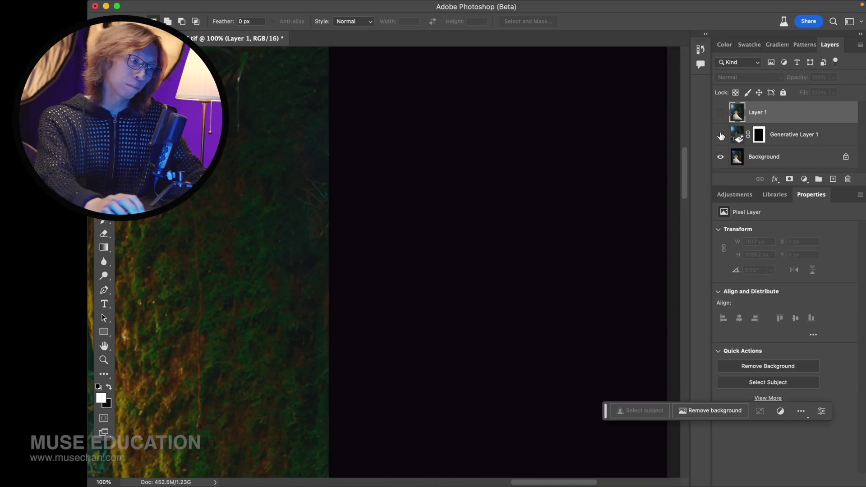
left_click(721, 135)
left_click(721, 135)
left_click(720, 136)
left_click_drag(455, 198, 459, 227)
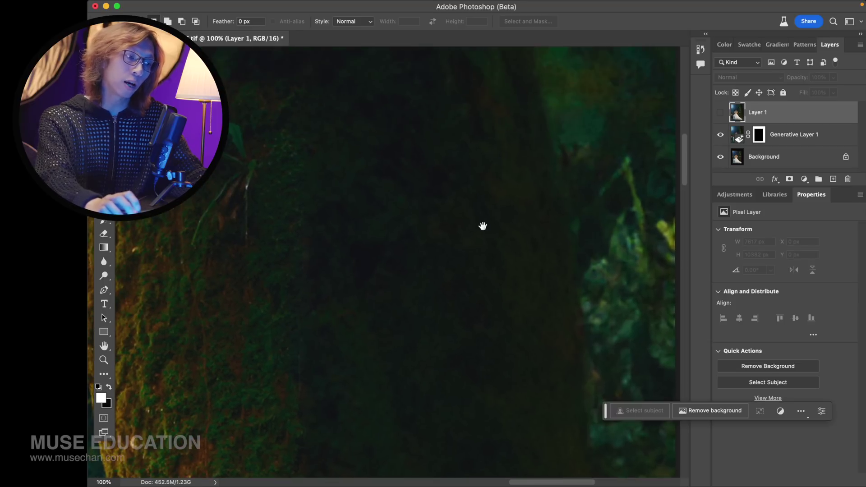
left_click_drag(376, 120, 512, 267)
left_click_drag(544, 82, 628, 169)
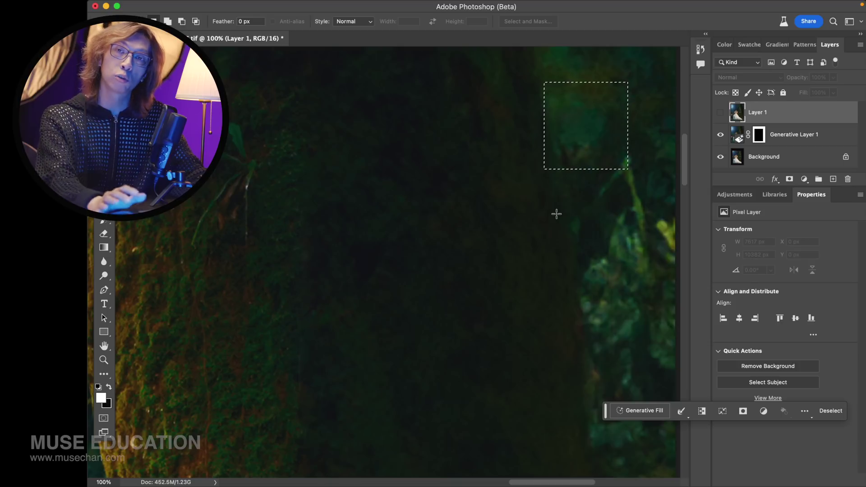
Examine the generated rocks and foliage along the image's left side for detail against the original parts near the gown.
left_click_drag(381, 184, 410, 236)
scroll(346, 138, "up", 5)
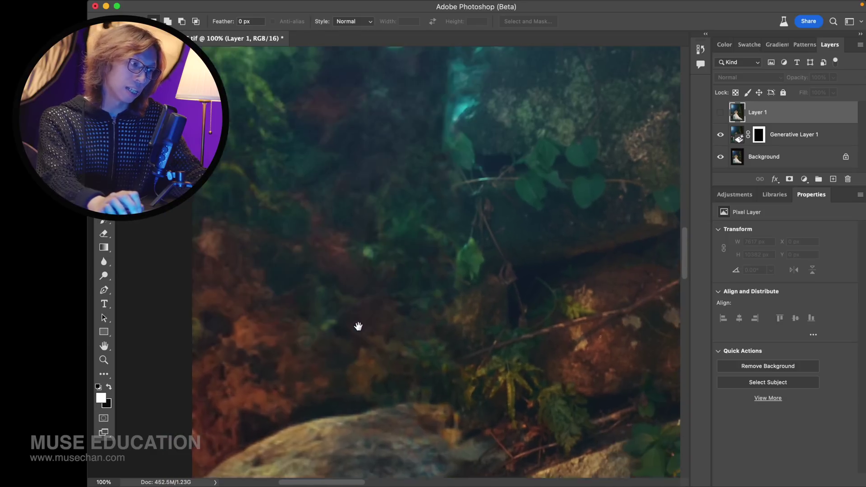
left_click_drag(502, 116, 290, 401)
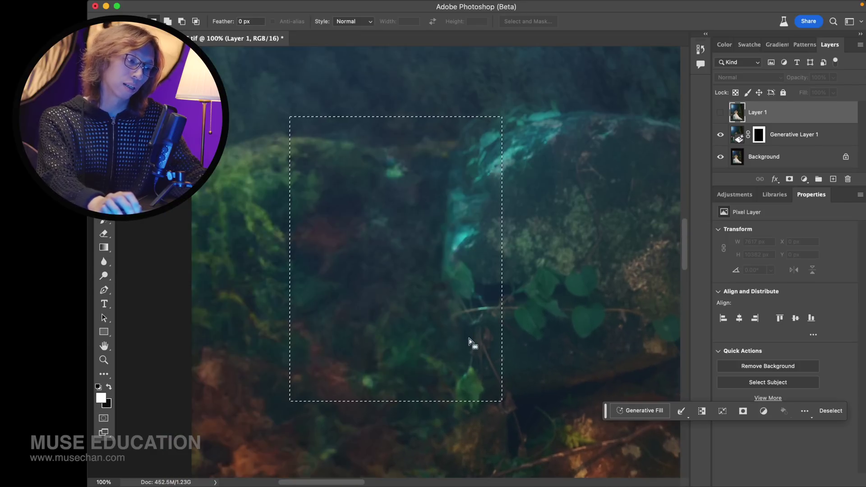
left_click_drag(433, 354, 408, 226)
left_click(484, 314)
mouse_move(502, 211)
left_mouse_down()
mouse_move(232, 364)
mouse_move(174, 410)
left_mouse_up()
left_click(469, 371)
left_click_drag(470, 371, 414, 316)
scroll(415, 315, "down", 10)
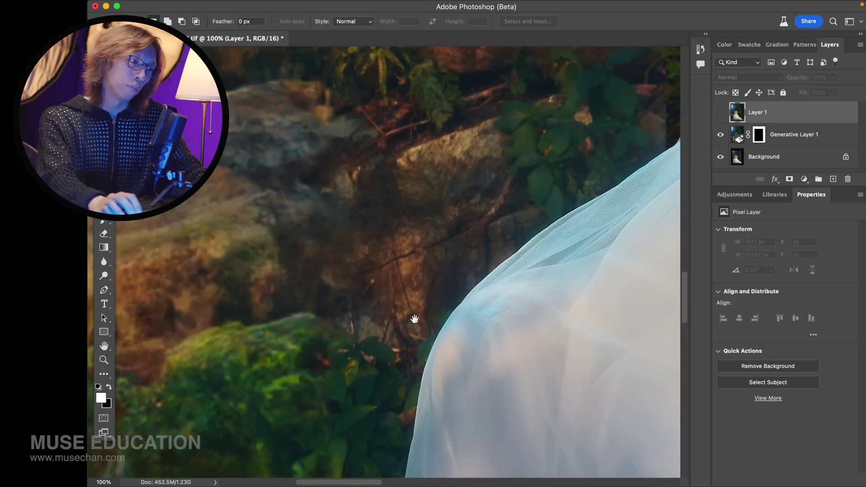
scroll(351, 315, "left", 5)
scroll(386, 245, "down", 5)
scroll(393, 325, "right", 2)
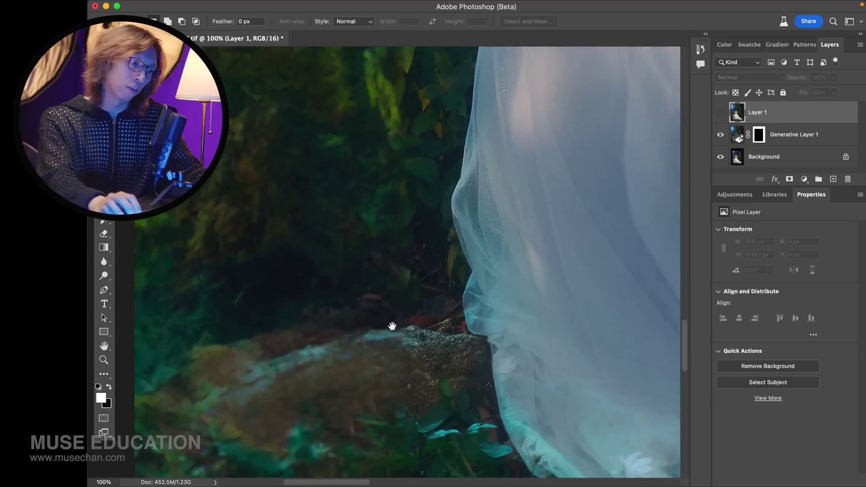
Examine where the original rock beside the gown's hem meets the generated ground, and show Layer 1 again.
left_click_drag(469, 341, 470, 215)
left_click_drag(477, 121, 173, 347)
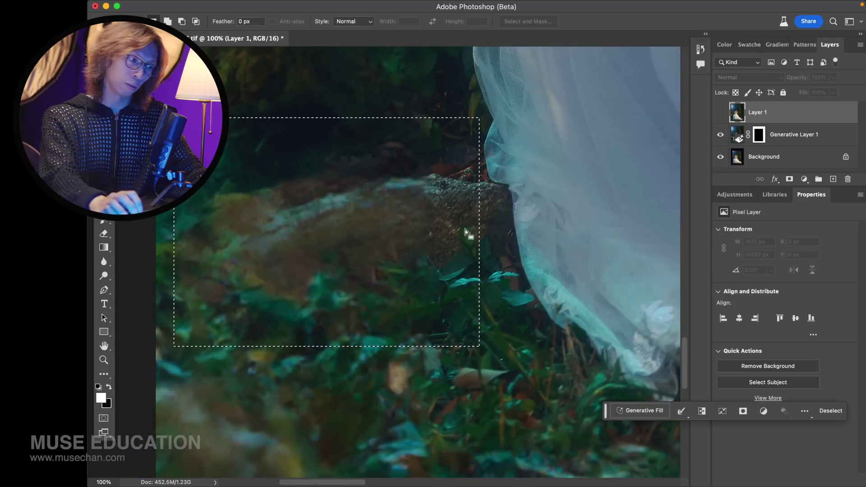
left_click(508, 161)
left_click_drag(508, 160, 363, 333)
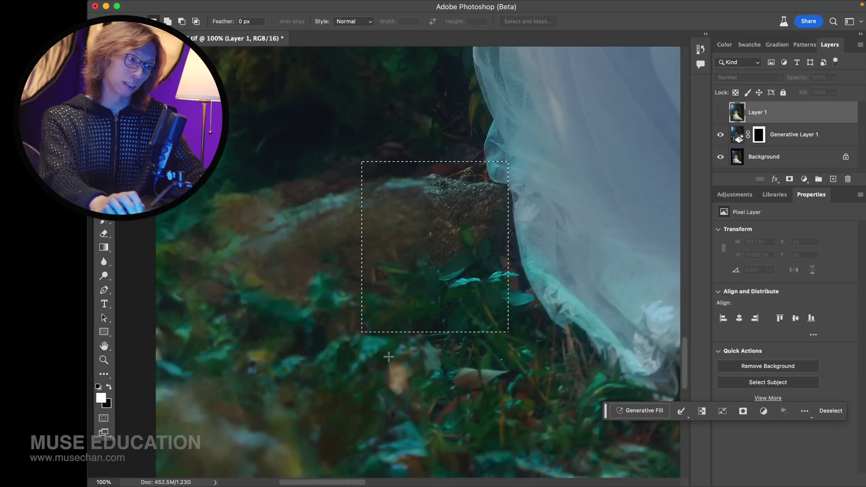
left_click(564, 299)
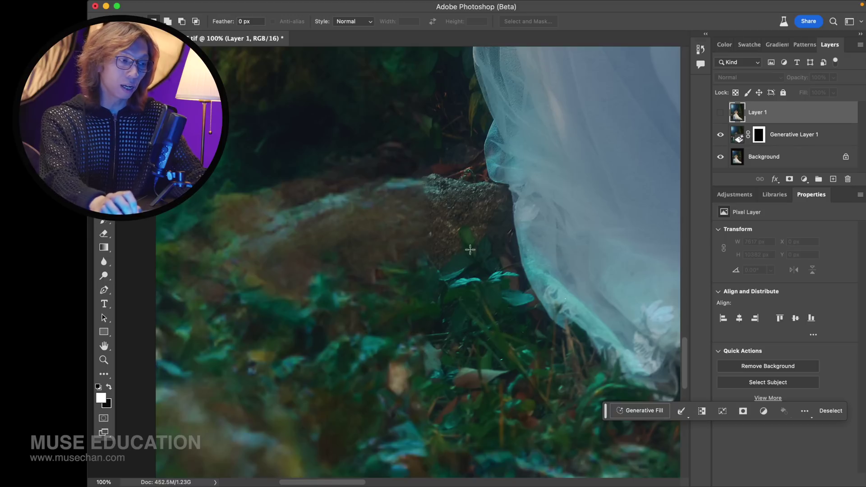
key("super+minus")
key("super+minus")
key("super+minus")
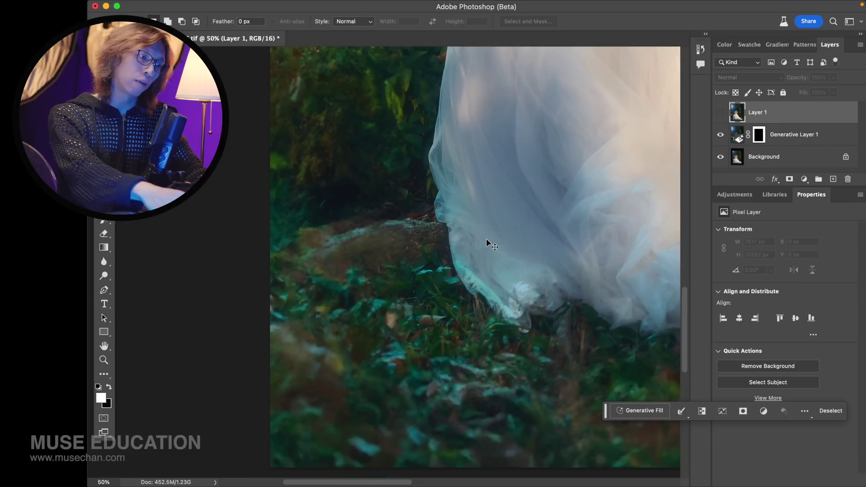
key("super+0")
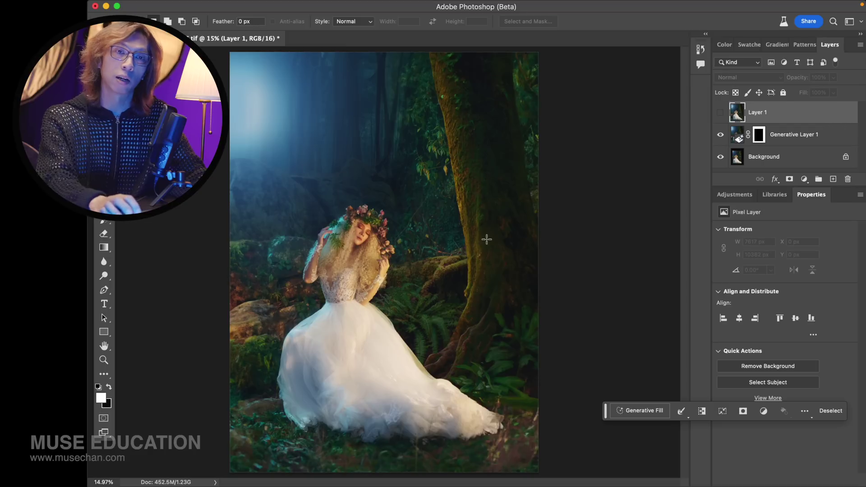
left_click(720, 114)
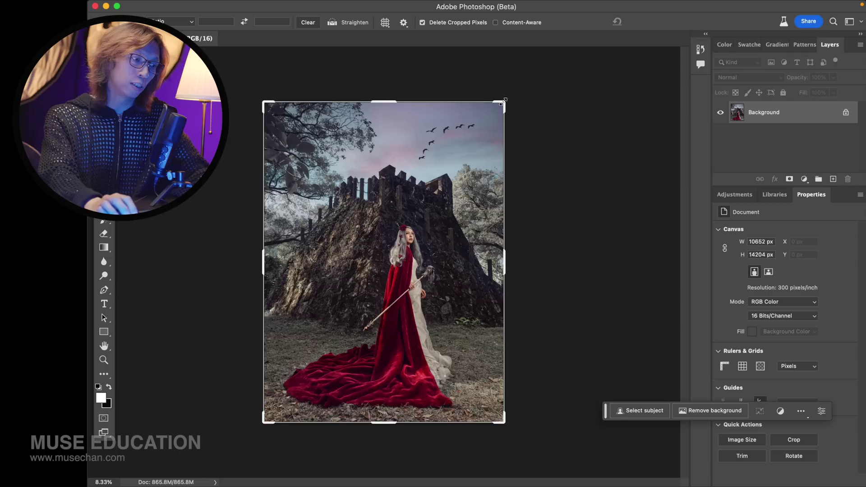
Expand the red-cape castle photo's canvas on all sides to about 28798 × 15870 px with the Crop tool.
left_click_drag(504, 101, 659, 82)
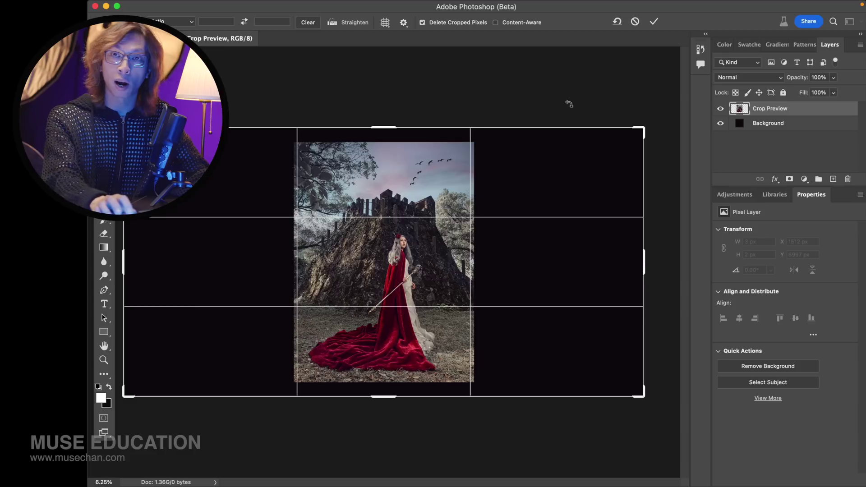
left_click_drag(645, 262, 627, 261)
key("Return")
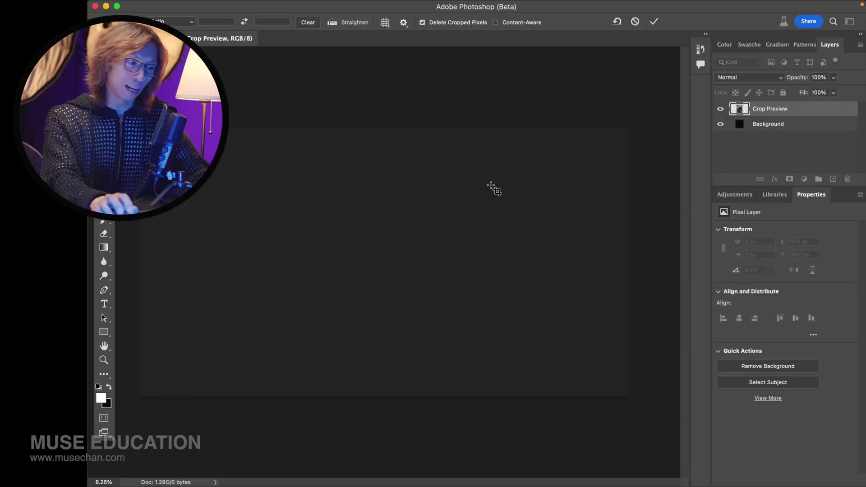
Select the photo just inside its edges, invert the selection, and fill the empty surroundings with Generative Fill without a prompt.
key("m")
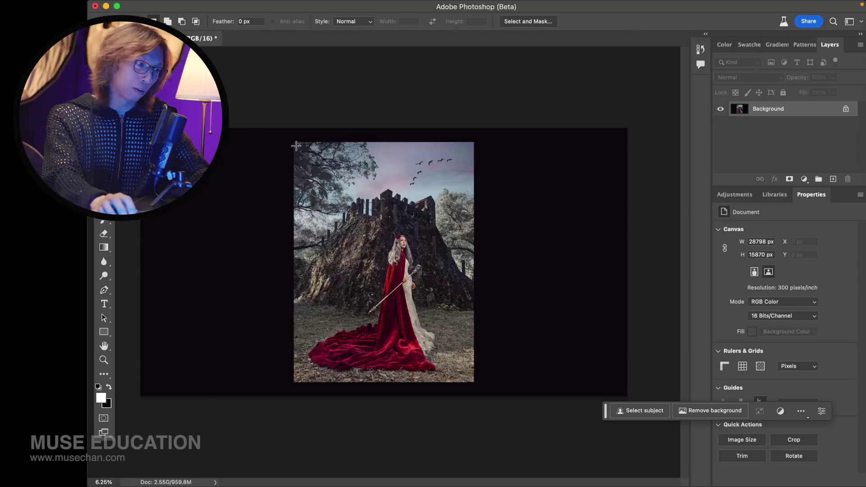
left_click_drag(297, 144, 471, 381)
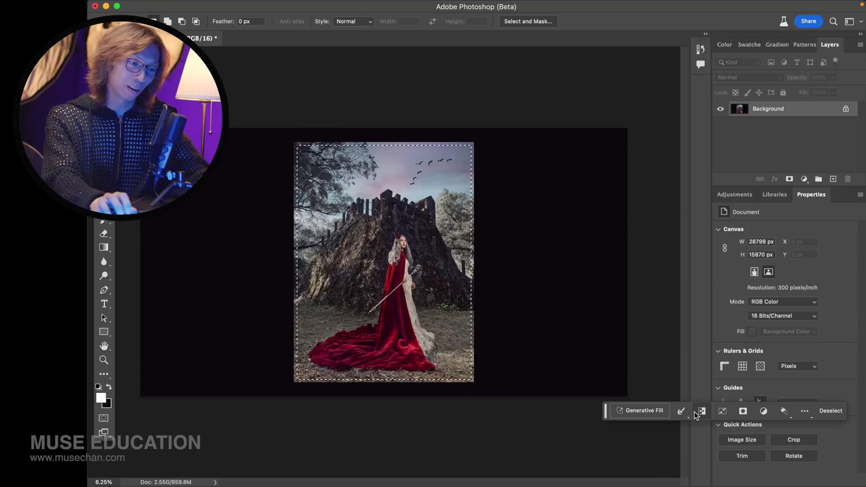
key("super+shift+i")
left_click(642, 410)
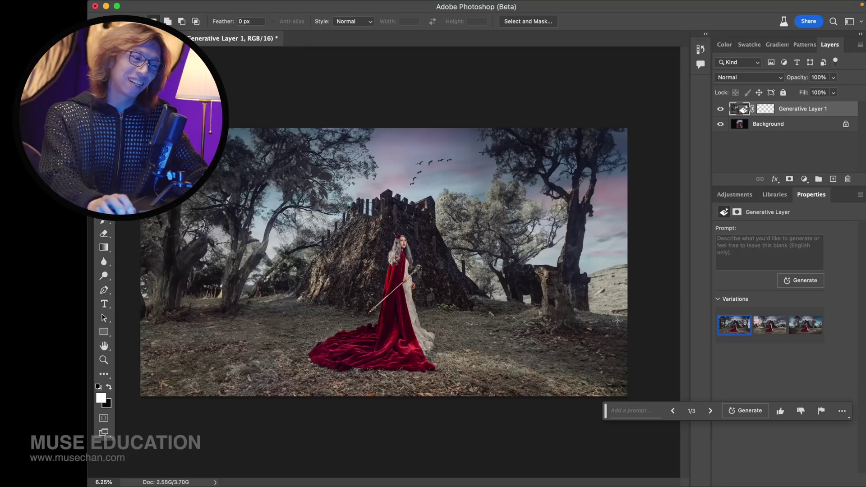
Switch Generative Layer 1 to its third variation after previewing the second one.
left_click(710, 411)
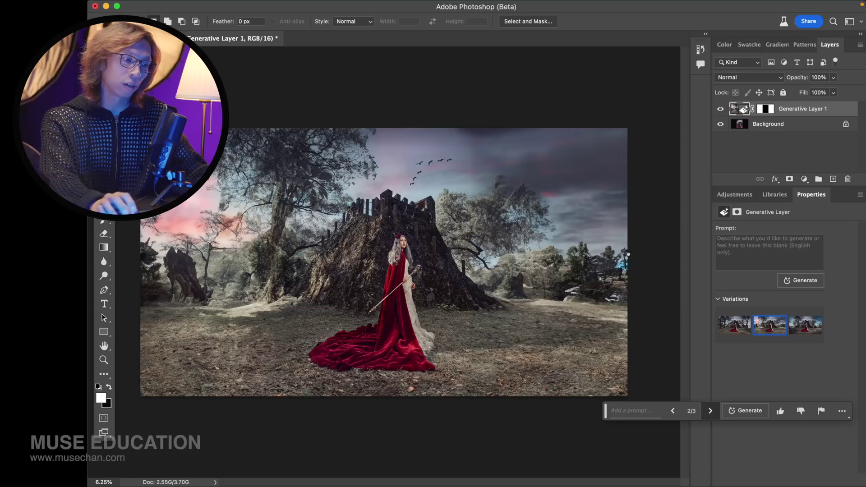
key("super+e")
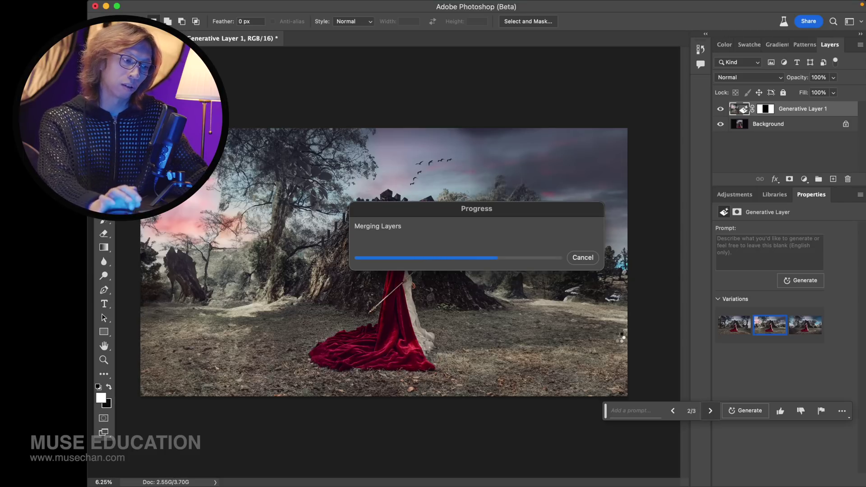
Examine the seam between the generated trees and the original rock face at several magnifications, marking the area with a rectangular selection.
key("super+1")
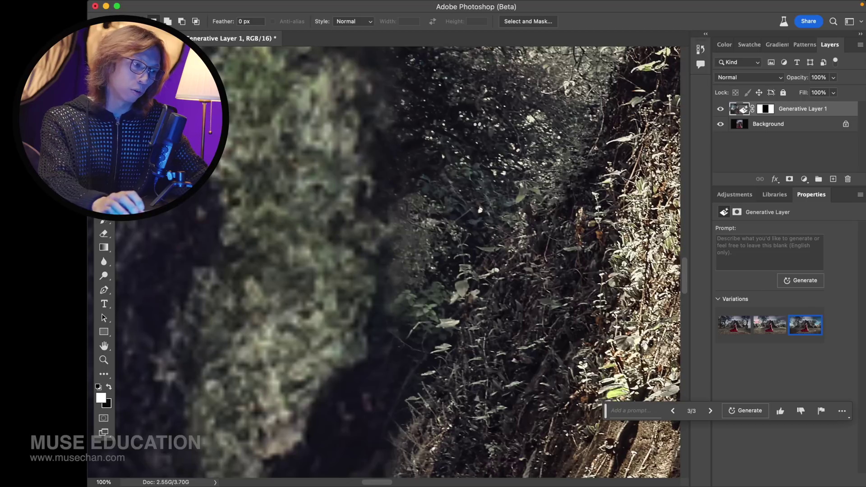
scroll(355, 226, "left", 3)
left_click_drag(598, 119, 188, 406)
left_click_drag(454, 330, 541, 243)
key("super+minus")
key("super+minus")
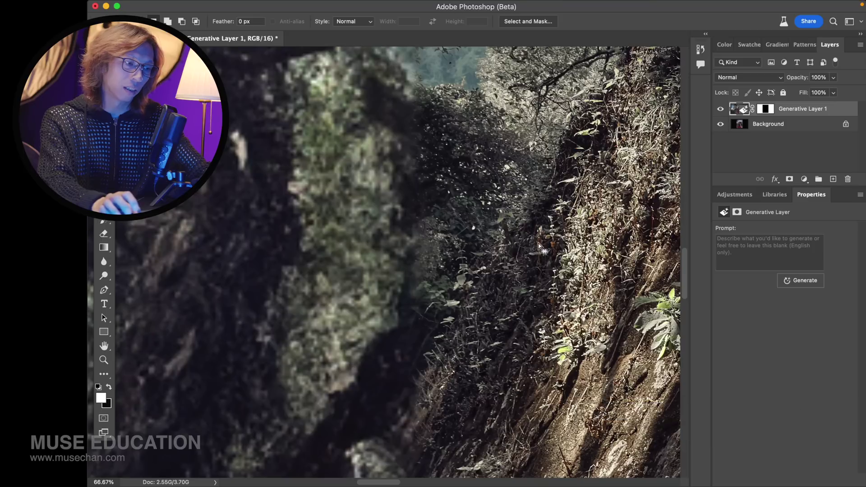
left_click_drag(575, 101, 310, 367)
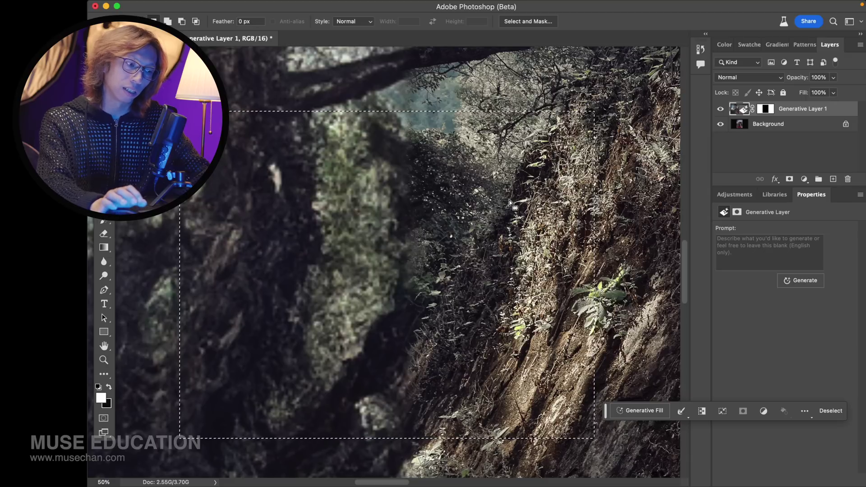
left_click(468, 67)
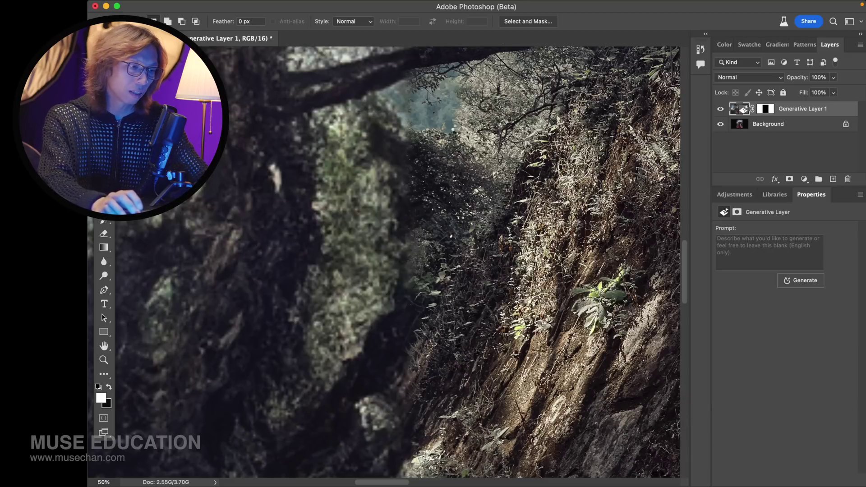
key("super+minus")
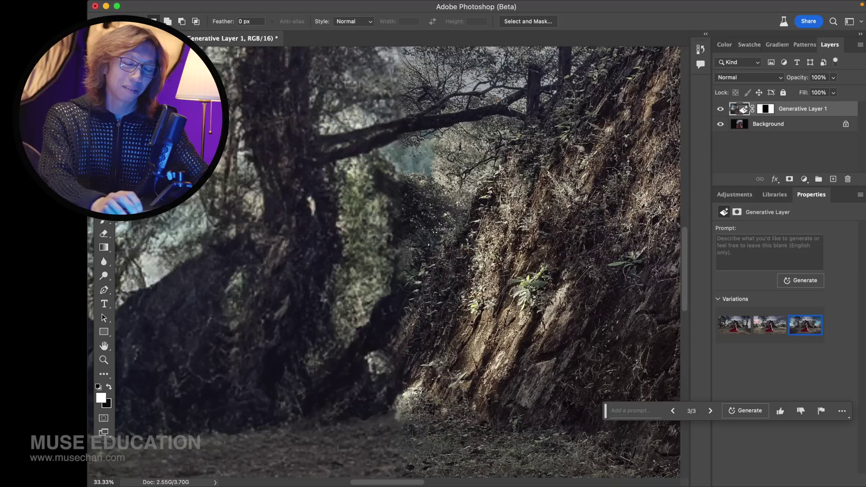
scroll(471, 190, "up", 3)
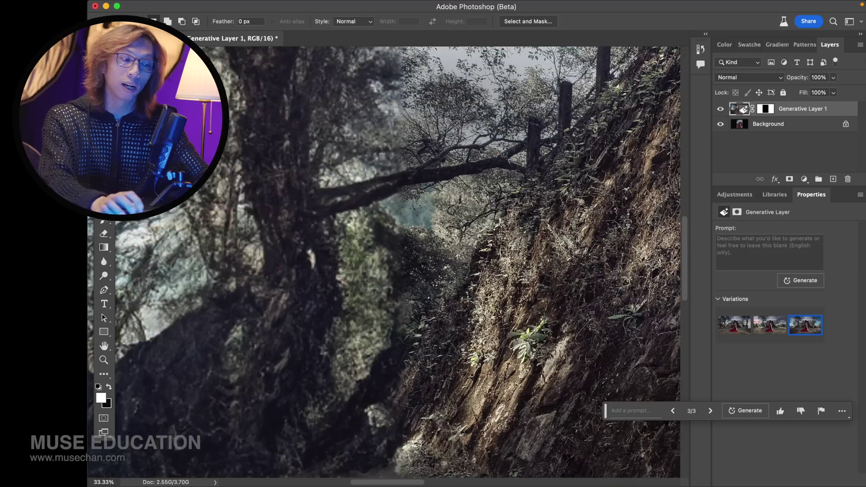
key("super+0")
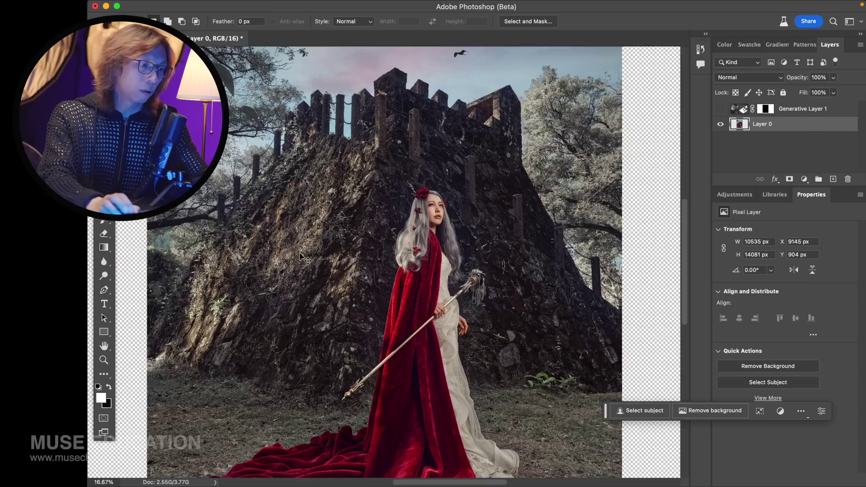
Compare the photo's lower-left edge near the rock base with Generative Layer 1 shown and hidden, leaving the layer hidden.
key("super+equal")
key("super+equal")
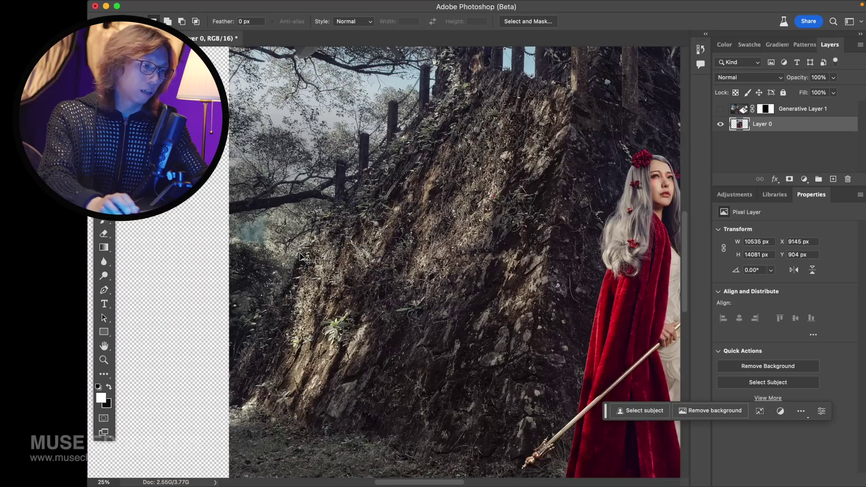
key("super+equal")
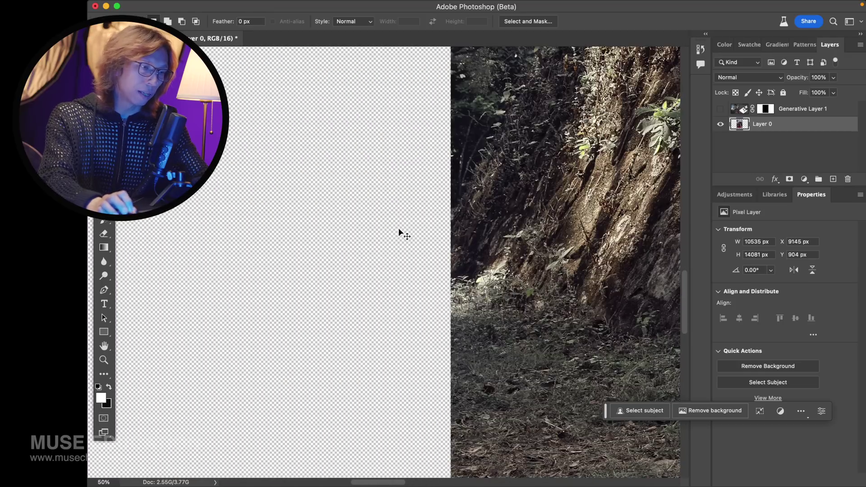
key("super+equal")
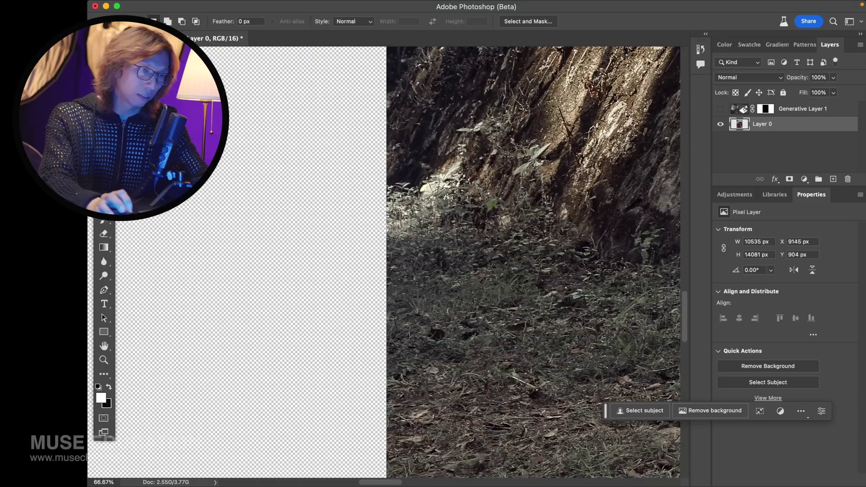
left_click(720, 109)
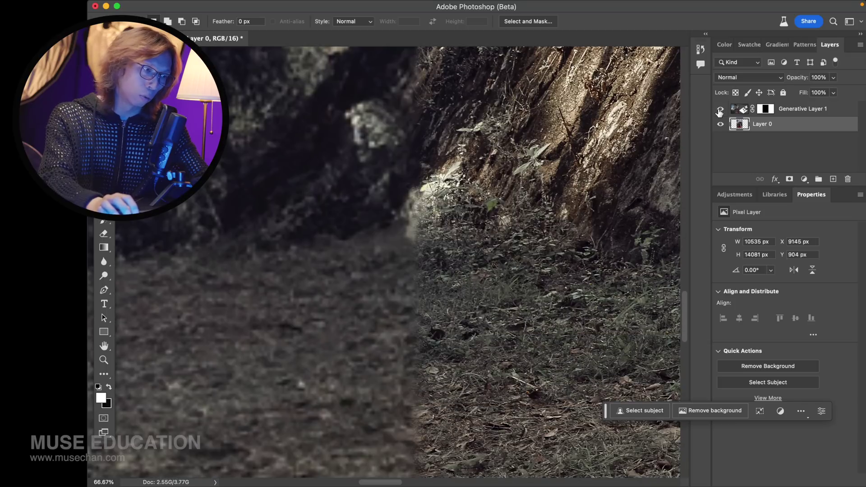
left_click(720, 109)
Select an area of about 1038 × 993 px slightly overlapping the photo's left edge at the rock base and apply Generative Fill without a prompt.
left_click_drag(247, 112, 433, 292)
left_click_drag(363, 220, 323, 231)
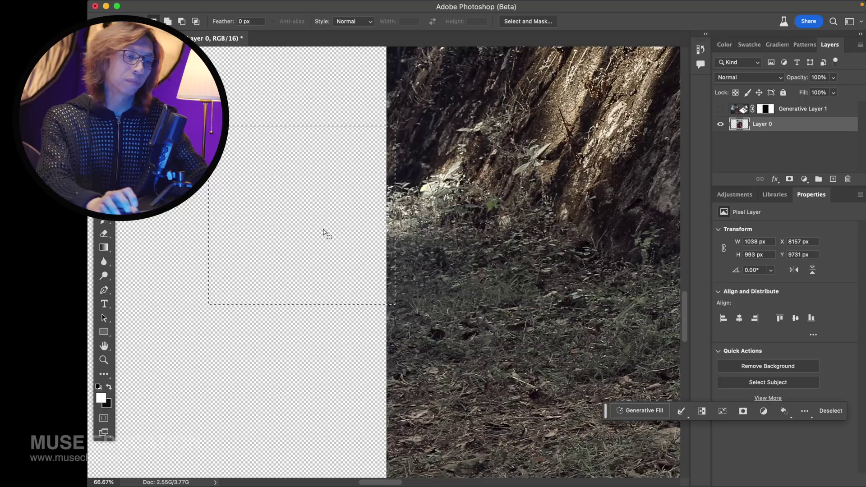
left_click(645, 411)
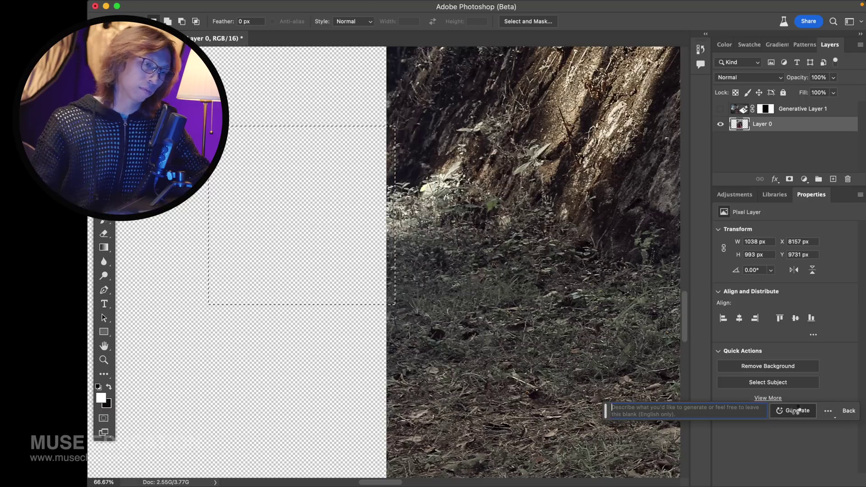
left_click(797, 411)
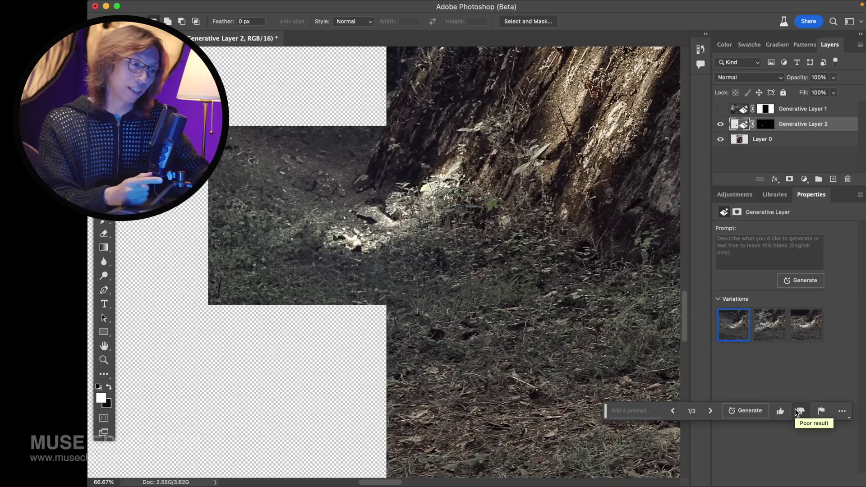
Examine the small generated patch at 100% and 200%, comparing its detail with Generative Layer 1 by showing and rehiding that layer.
key("super+1")
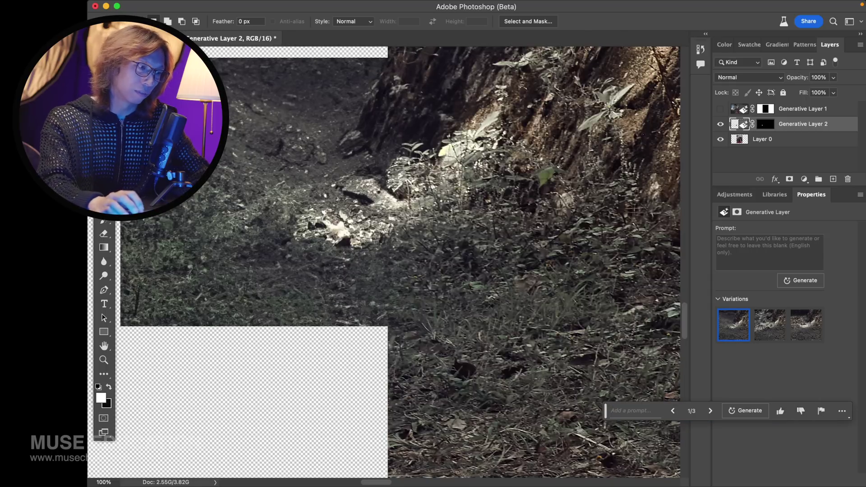
key("super+=")
key("super+=")
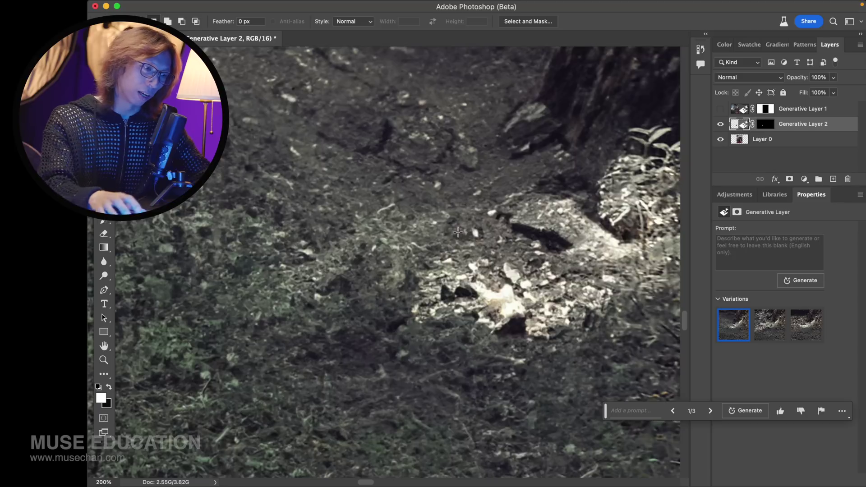
key("super+minus")
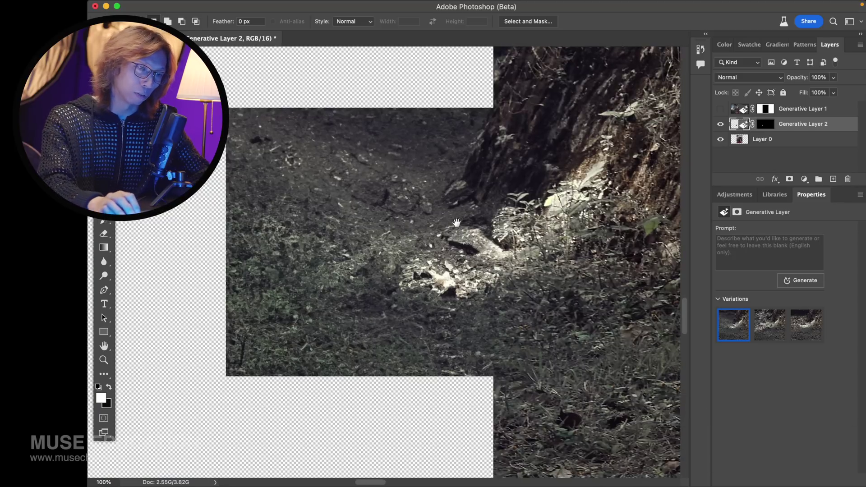
left_click_drag(457, 222, 462, 208)
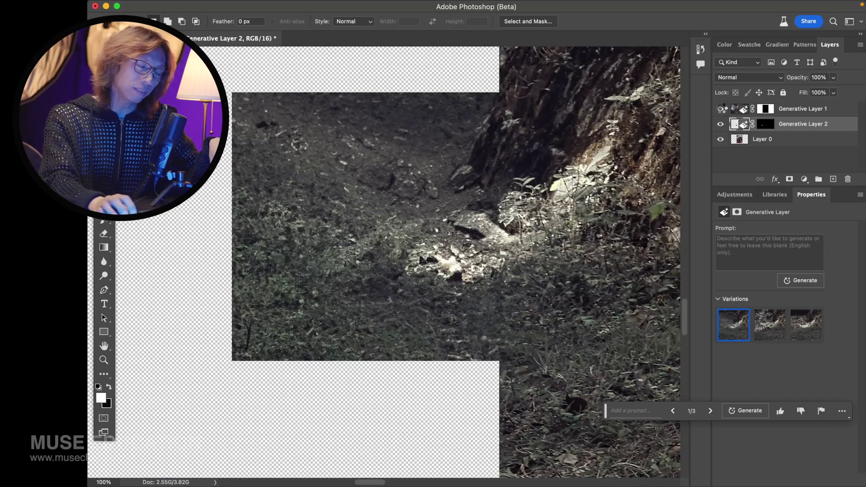
left_click(720, 109)
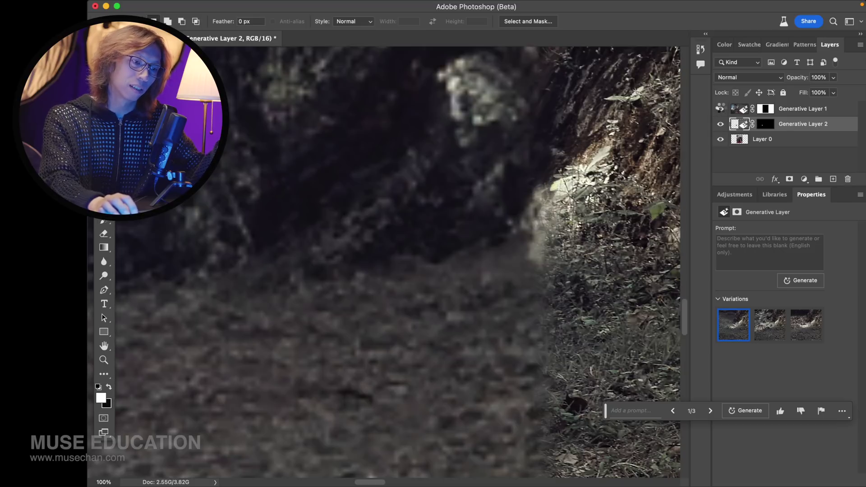
left_click(720, 109)
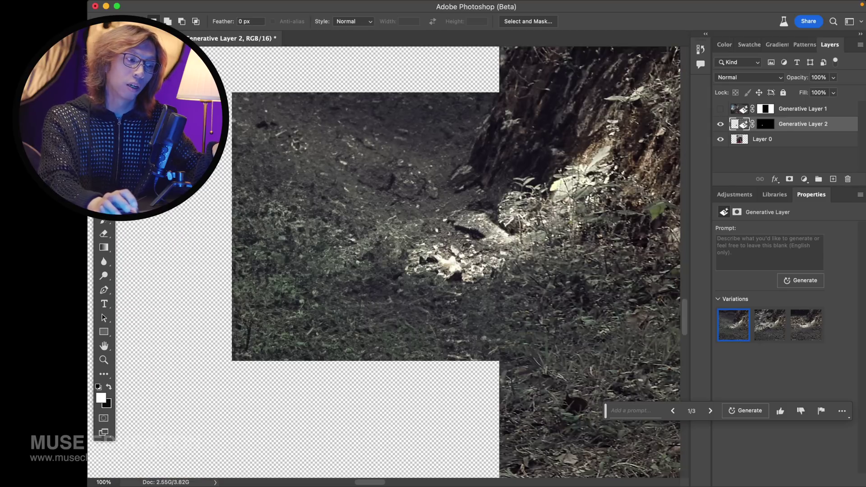
scroll(549, 220, "up", 5)
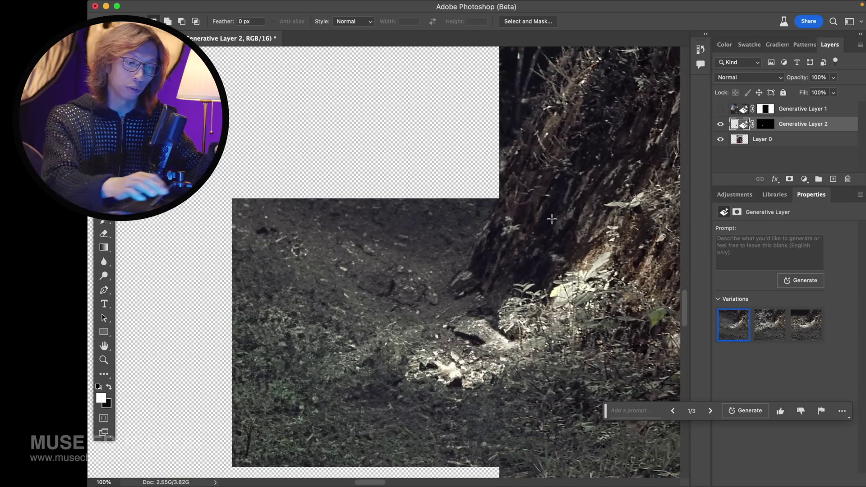
Examine the generated ground patch beside the castle photo's left edge at 66.67% and full view, and toggle Generative Layer 1.
key("super+minus")
left_click_drag(470, 223, 277, 63)
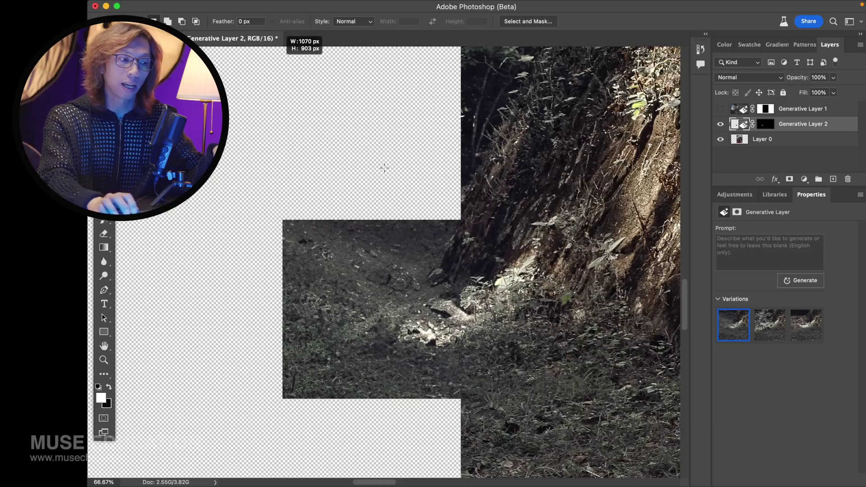
left_click(535, 172)
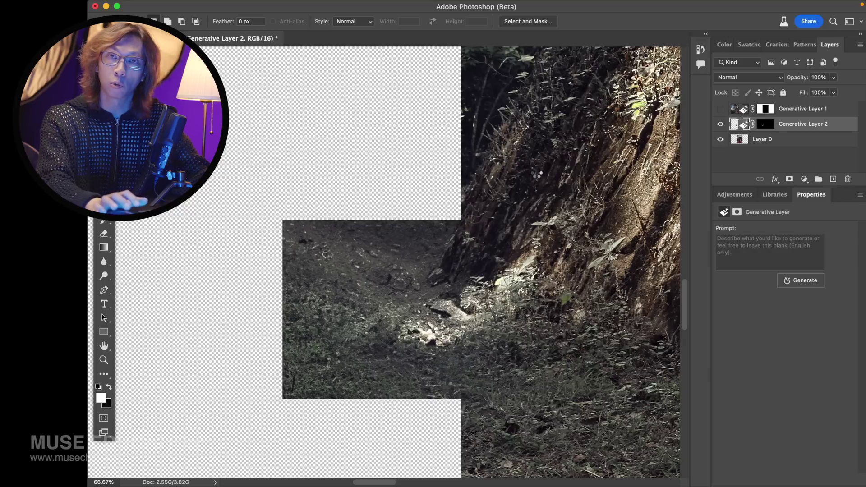
scroll(508, 181, "up", 3)
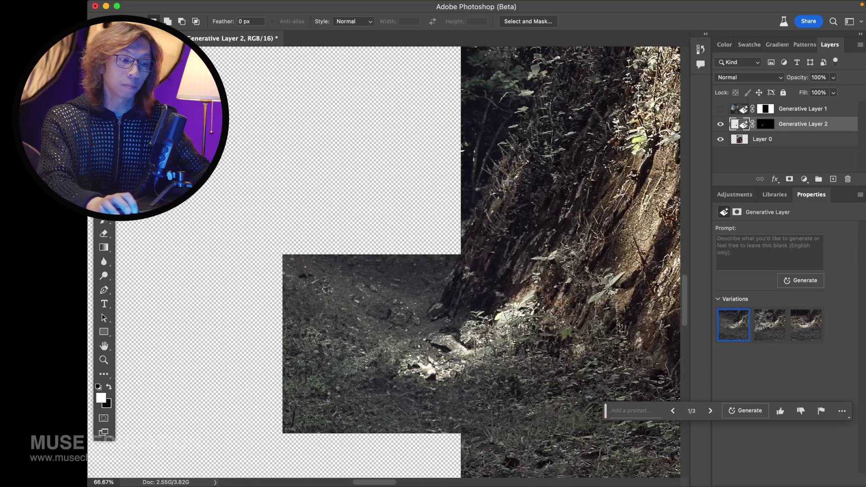
key("super+0")
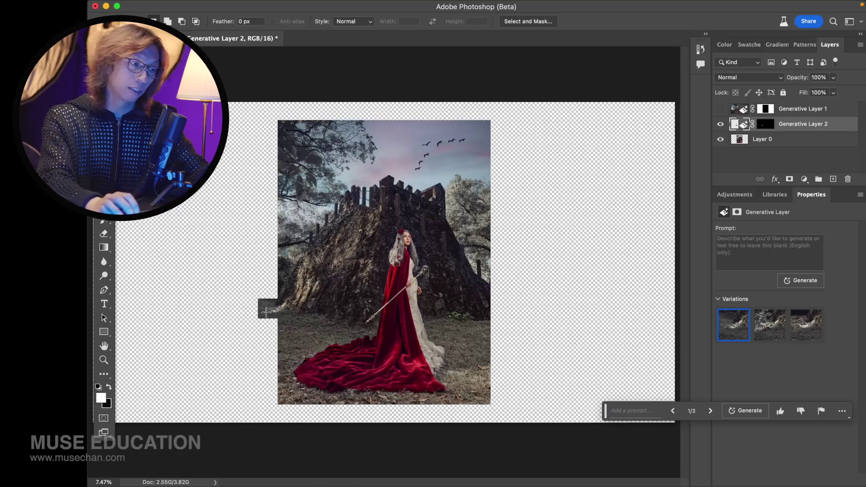
left_click_drag(279, 299, 258, 320)
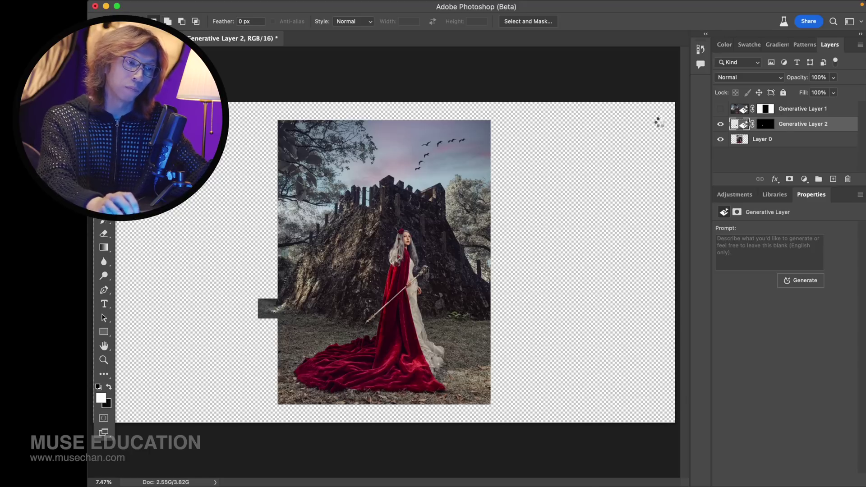
left_click(720, 109)
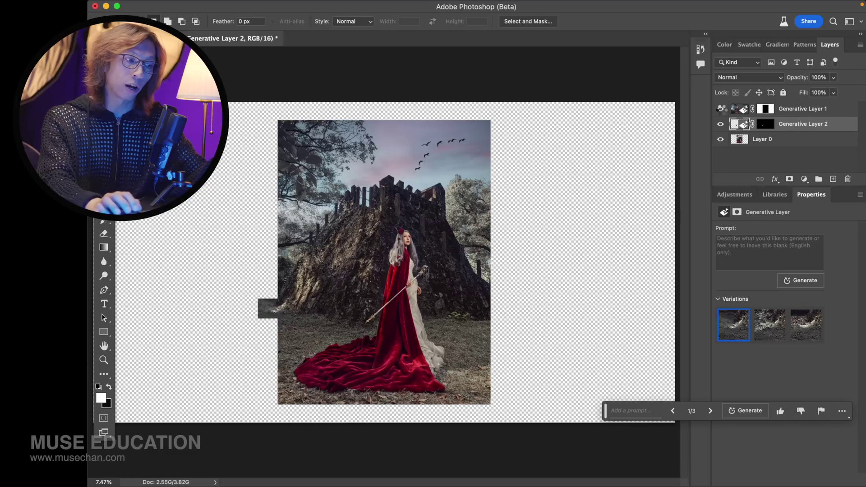
left_click(721, 110)
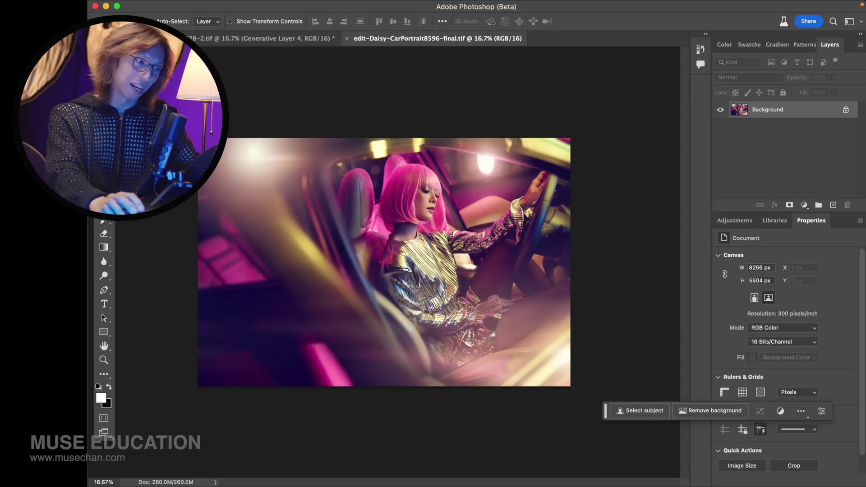
Expand the car portrait's canvas on all sides with the Crop tool to about 11882 × 8032 px.
key("c")
left_click_drag(567, 138, 650, 79)
key("Return")
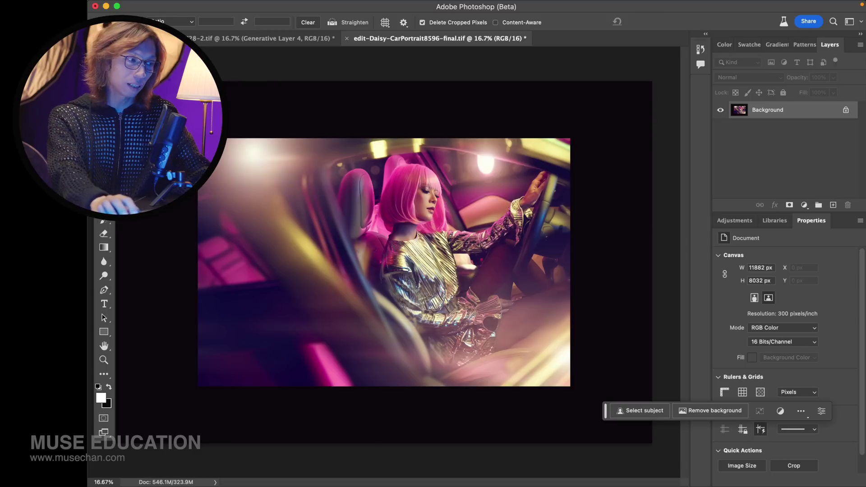
Select the empty border around the car portrait by inverting a marquee just inside the photo, and fill it with Generative Fill without a prompt.
key("m")
left_click_drag(200, 142, 567, 383)
key("super+shift+i")
left_click(640, 411)
left_click(792, 411)
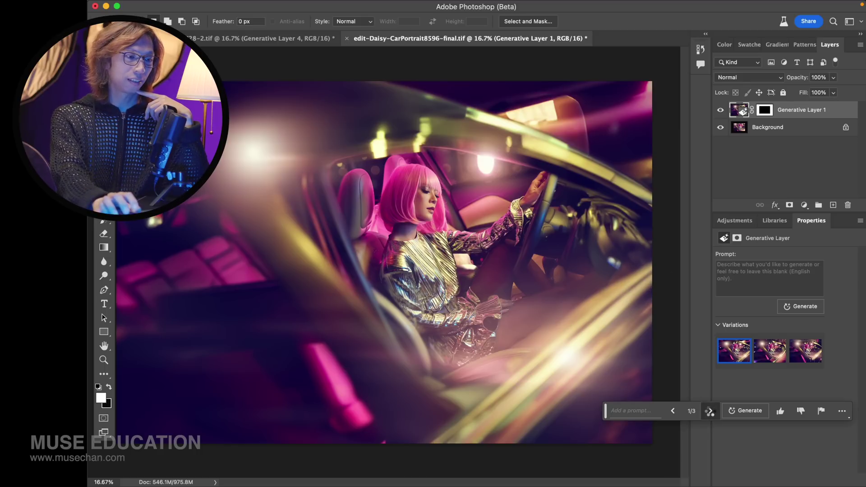
Compare the three generated variations of the extended car scene and return to the first one.
left_click(710, 410)
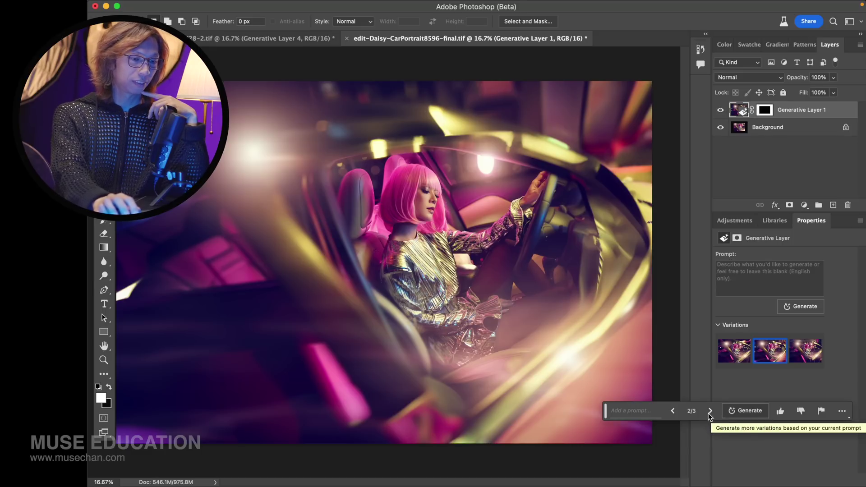
left_click(711, 411)
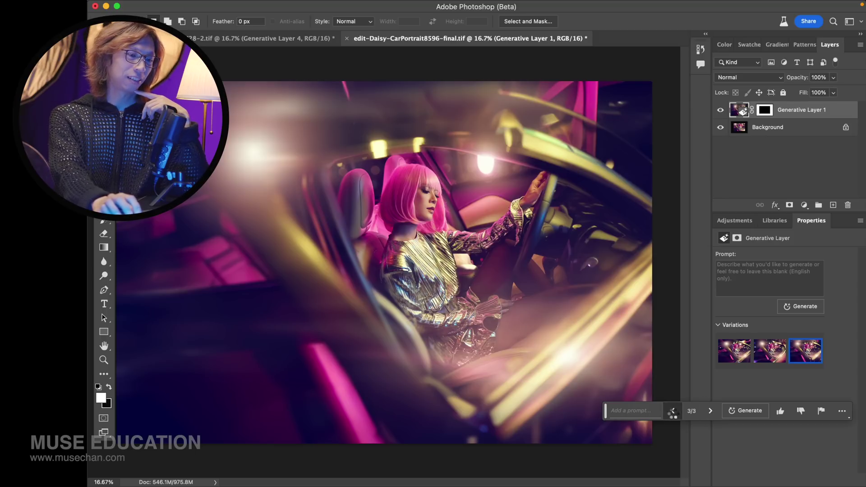
left_click(739, 356)
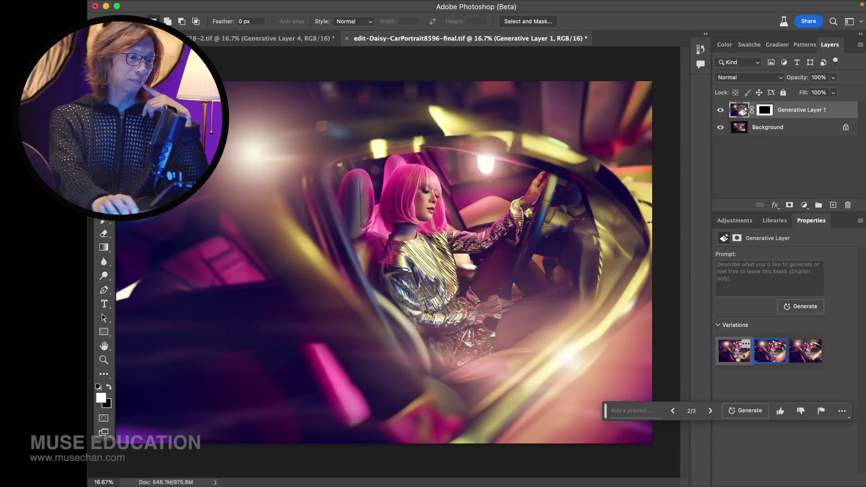
left_click(740, 358)
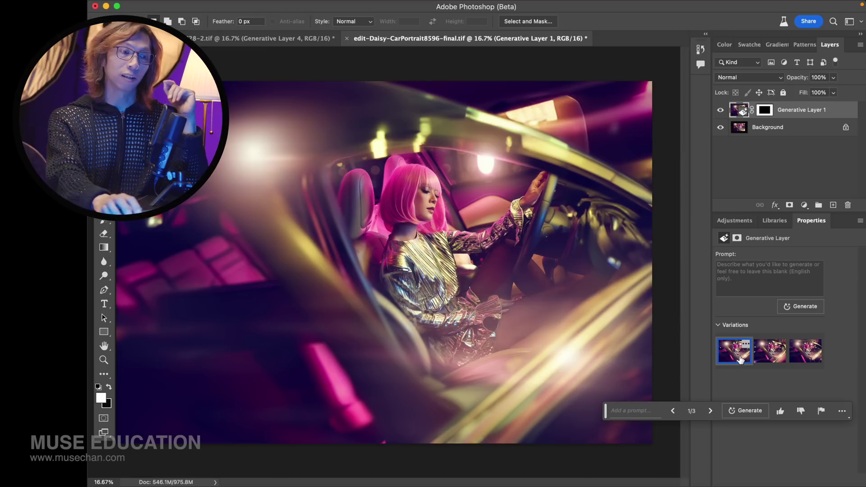
Compare the extended car scene with the original by repeatedly hiding and showing Generative Layer 1.
left_click(722, 112)
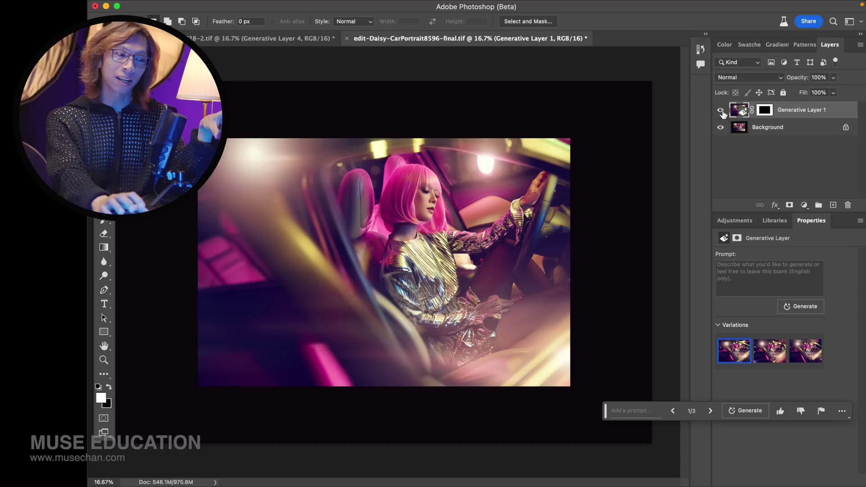
left_click(723, 112)
left_click(723, 112)
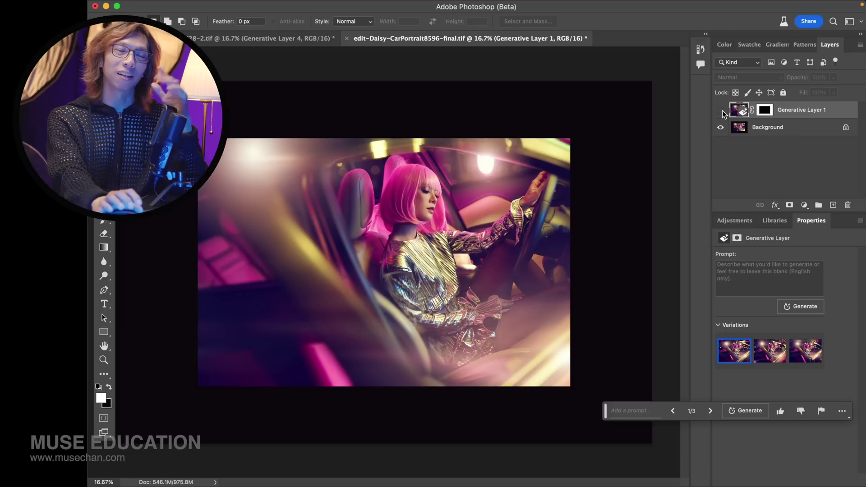
left_click(722, 111)
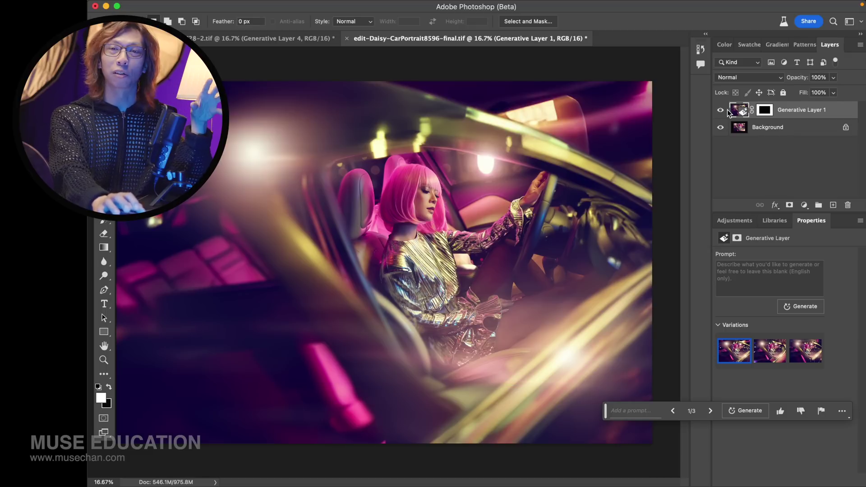
left_click(727, 111)
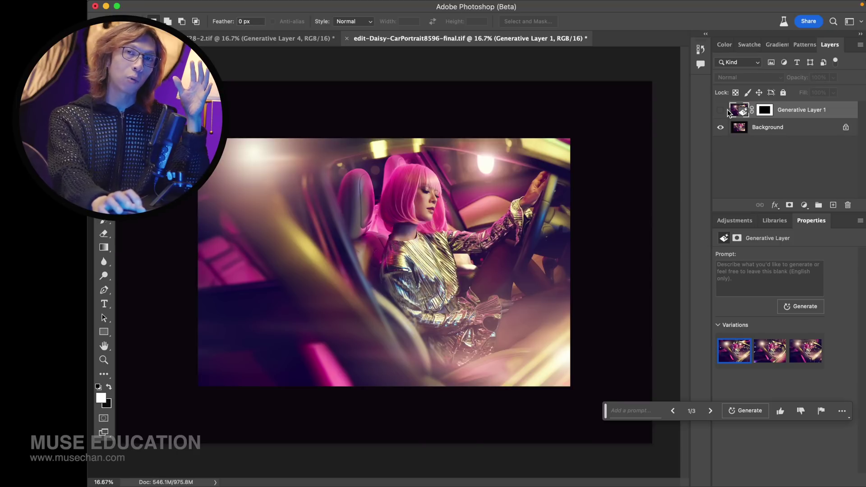
left_click(727, 111)
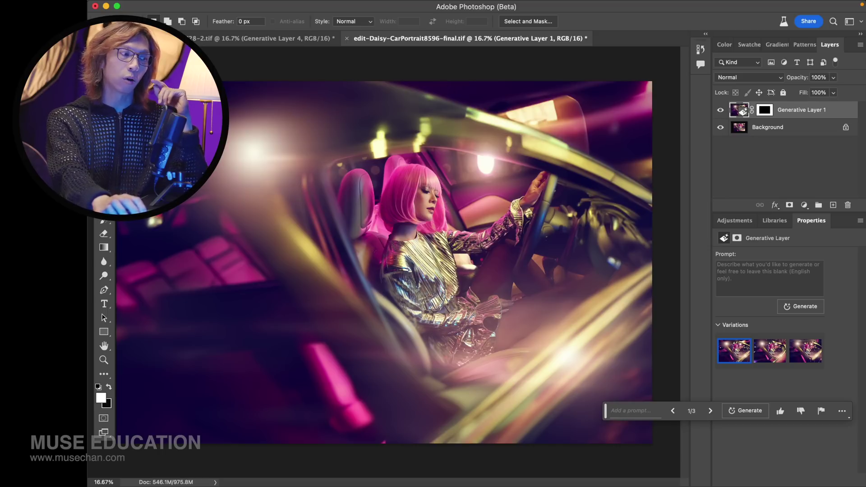
key("v")
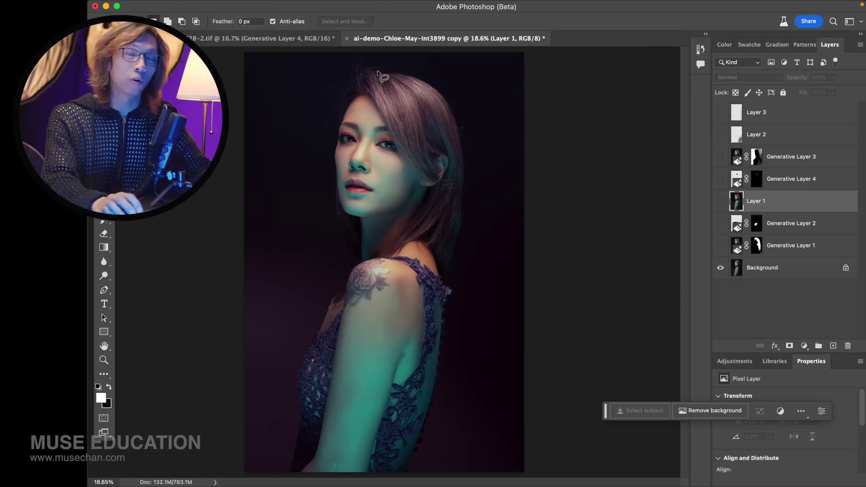
Lasso the woman's hair plus the dark background behind her head and back, excluding her face.
mouse_move(348, 69)
left_mouse_down()
mouse_move(331, 94)
mouse_move(331, 128)
mouse_move(366, 111)
mouse_move(390, 145)
left_mouse_up()
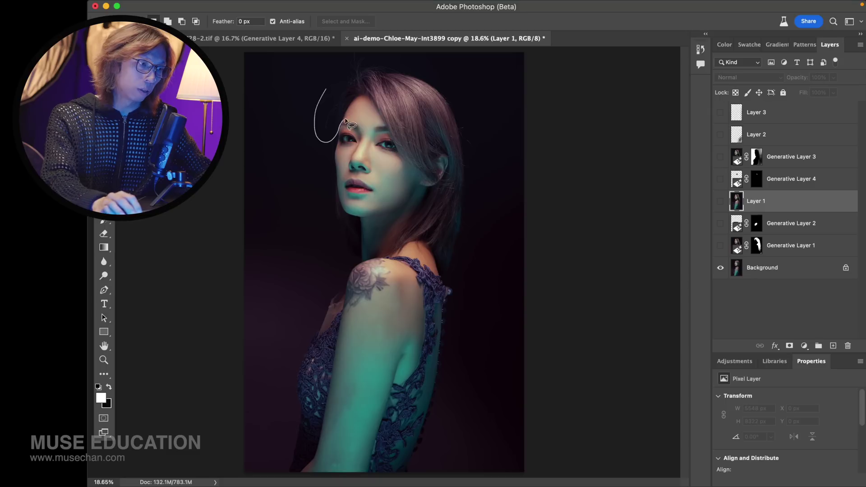
mouse_move(345, 122)
left_mouse_down()
mouse_move(376, 123)
mouse_move(417, 181)
mouse_move(409, 220)
mouse_move(385, 253)
mouse_move(419, 272)
mouse_move(455, 364)
mouse_move(487, 234)
mouse_move(469, 90)
mouse_move(375, 62)
mouse_move(326, 89)
left_mouse_up()
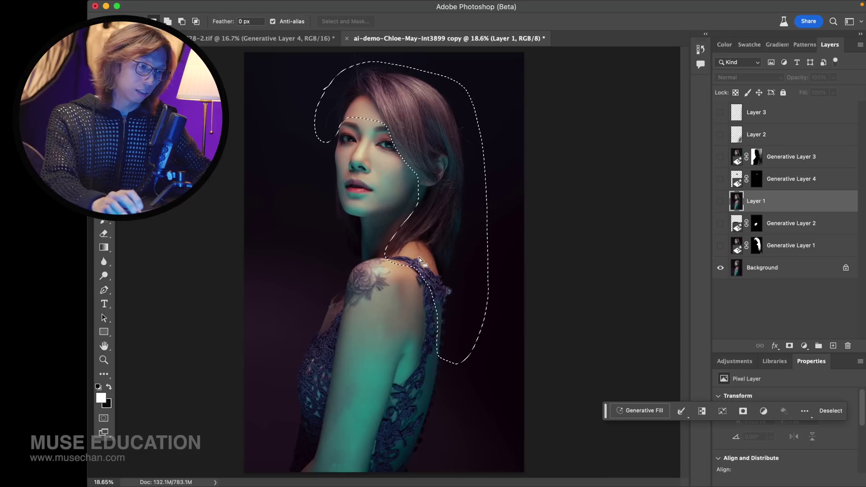
mouse_move(430, 279)
left_mouse_down()
mouse_move(442, 358)
mouse_move(474, 363)
mouse_move(494, 289)
mouse_move(487, 168)
mouse_move(463, 118)
left_mouse_up()
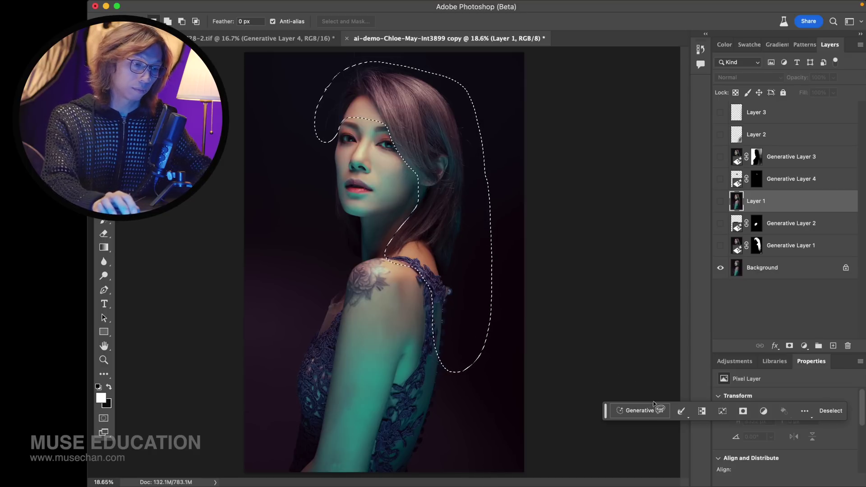
Run Generative Fill on the hair selection with the prompt "long hair" and choose the second variation.
left_click(649, 411)
type("long hair")
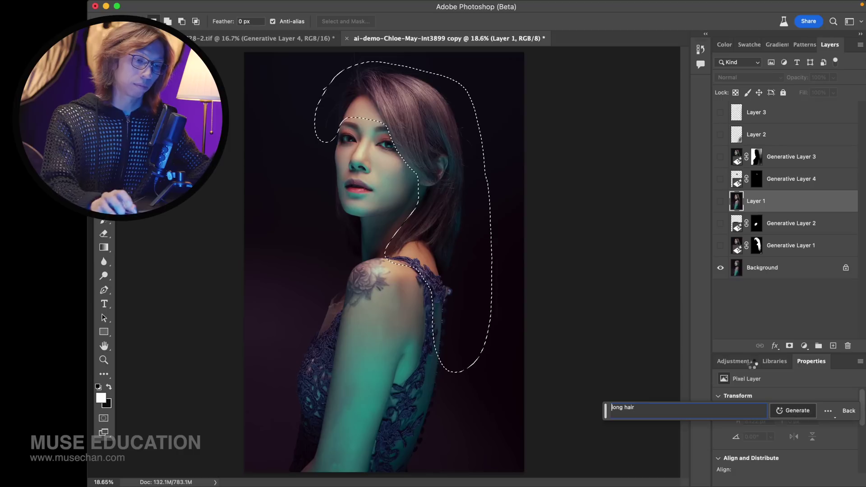
key("Return")
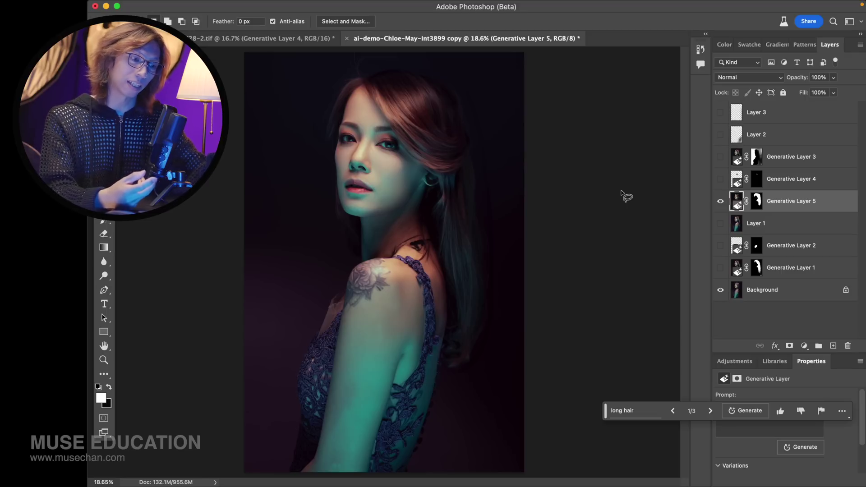
left_click(710, 411)
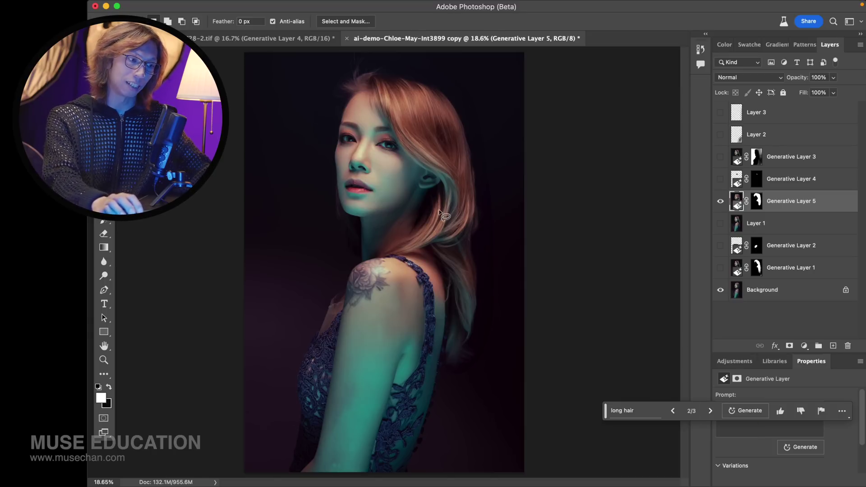
Compare the generated hair with the original around the eyes at 100% by toggling Generative Layer 5.
key("super+1")
left_click_drag(561, 129, 538, 289)
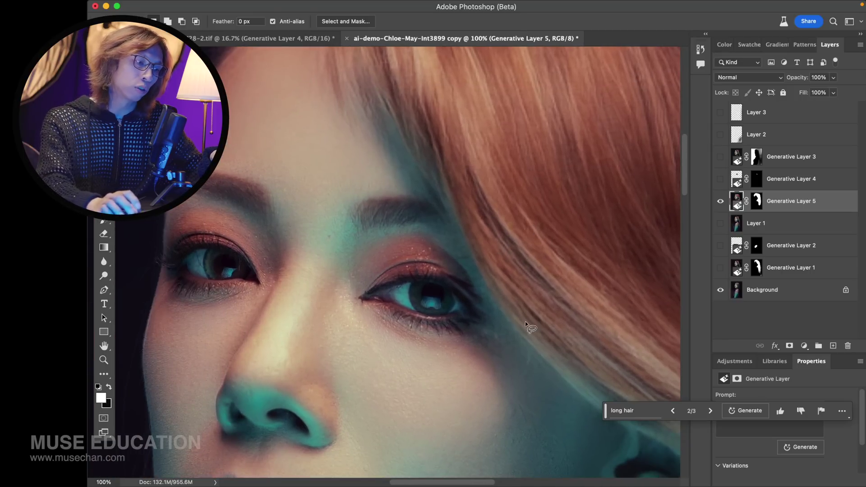
left_click(721, 201)
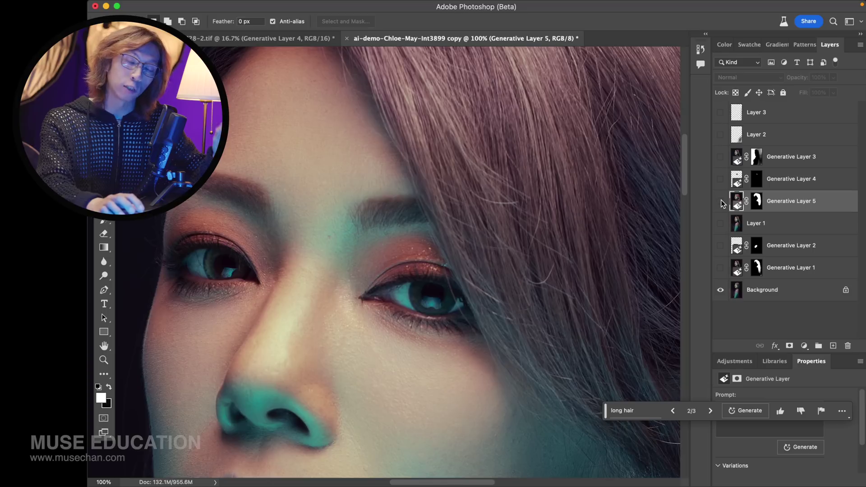
left_click(720, 201)
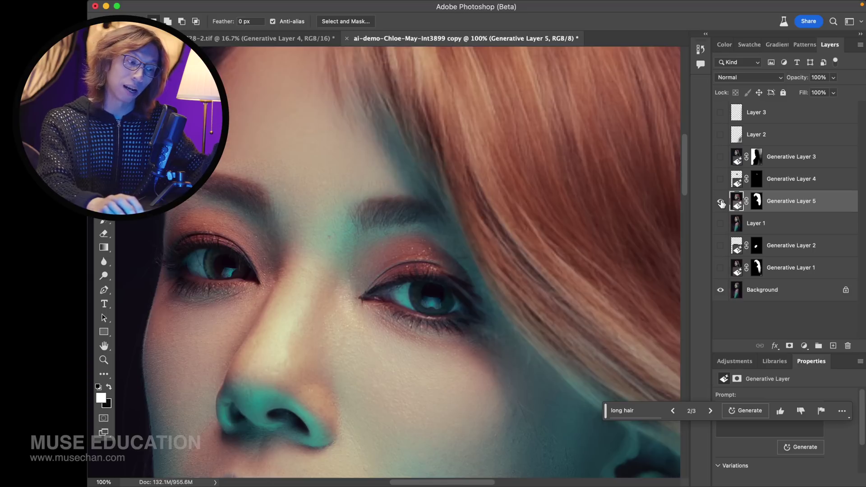
Examine the generated hair's detail at the crown, ear and neck at 100%, and compare it with the original.
scroll(473, 261, "up", 3)
scroll(472, 263, "up", 2)
scroll(472, 262, "down", 4)
scroll(473, 262, "right", 3)
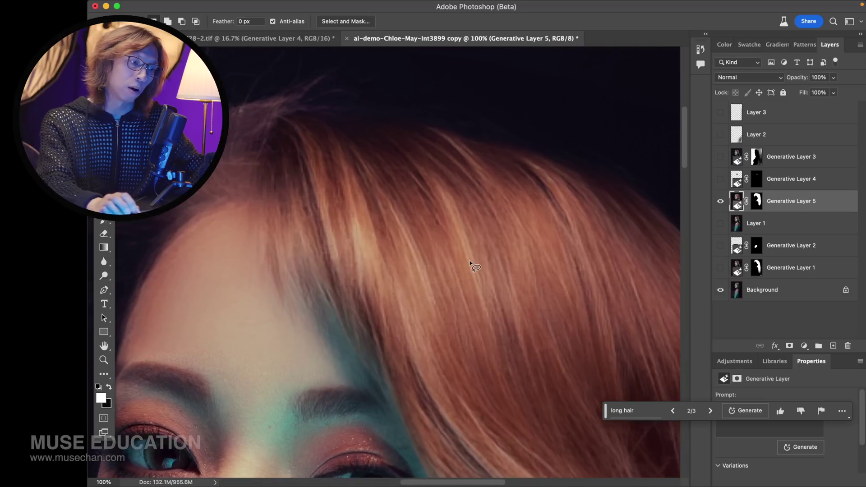
scroll(470, 260, "down", 8)
scroll(470, 261, "right", 5)
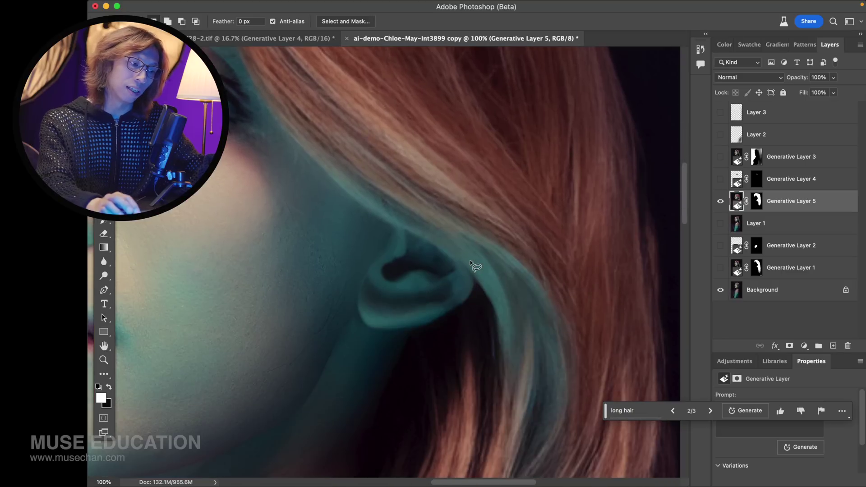
scroll(470, 260, "down", 2)
scroll(470, 260, "left", 4)
scroll(472, 265, "up", 5)
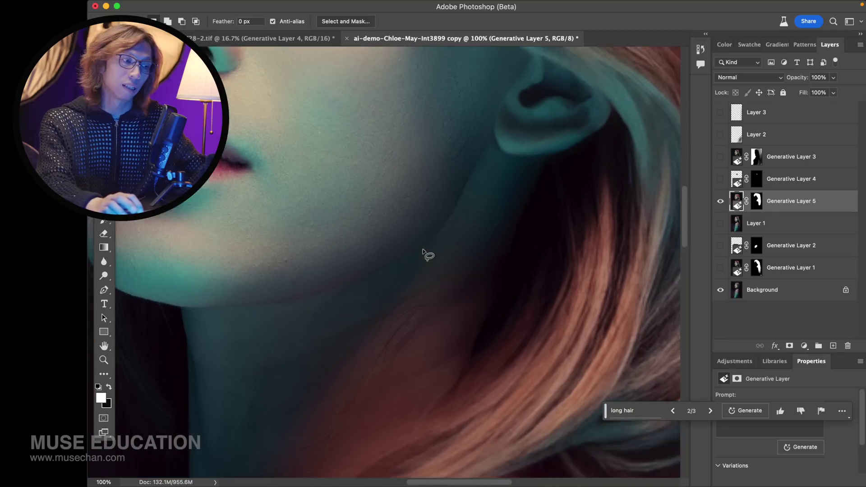
scroll(426, 251, "up", 3)
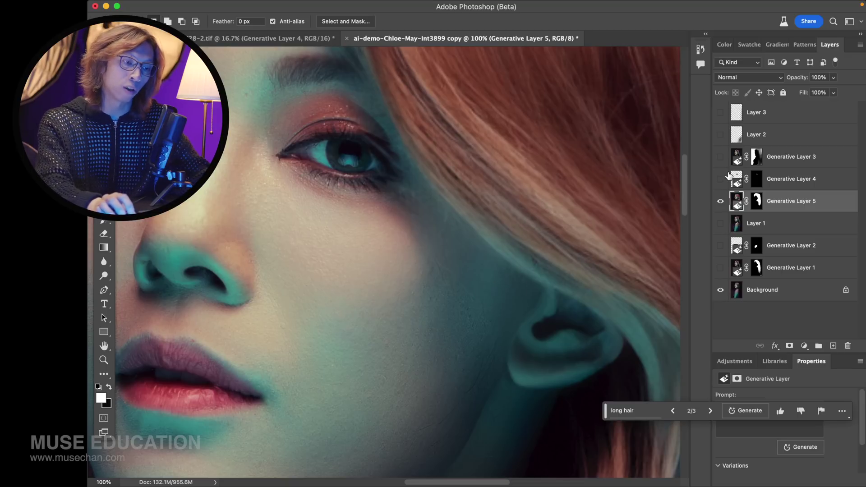
left_click(720, 202)
left_click(720, 202)
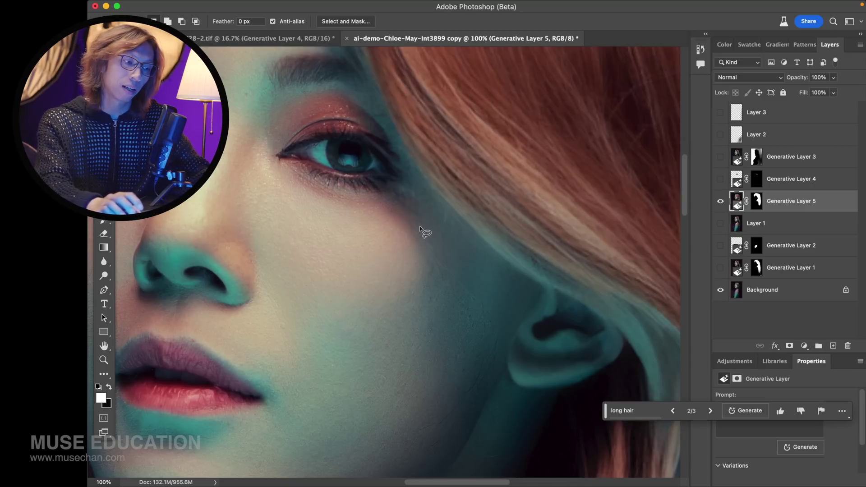
Outline a cheek area with the Lasso, clear the selection, and examine the skin texture toward the ear at 200%.
mouse_move(449, 296)
left_mouse_down()
mouse_move(499, 235)
mouse_move(465, 302)
mouse_move(454, 295)
mouse_move(456, 388)
mouse_move(480, 378)
left_mouse_up()
left_click(458, 302)
key("super+equal")
scroll(448, 271, "right", 2)
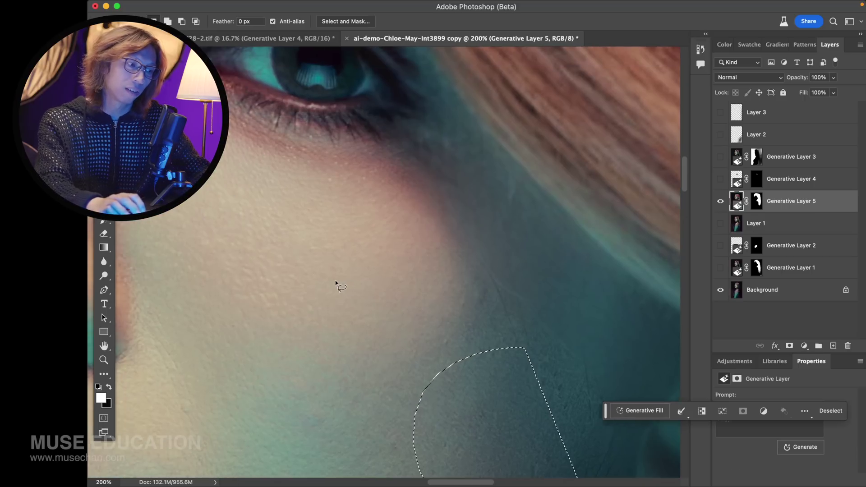
left_click(456, 288)
scroll(456, 292, "down", 10)
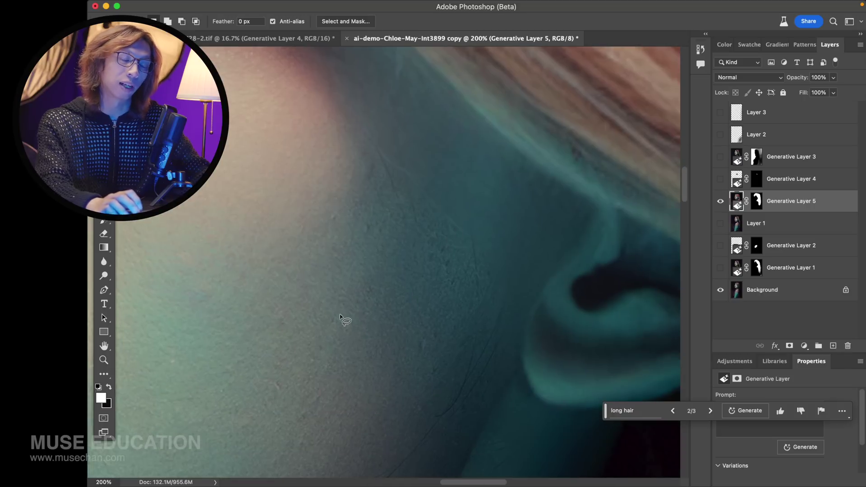
Examine the generated hair around the eye and forehead at 200%, and judge it against the whole portrait.
scroll(370, 307, "up", 5)
scroll(399, 292, "up", 8)
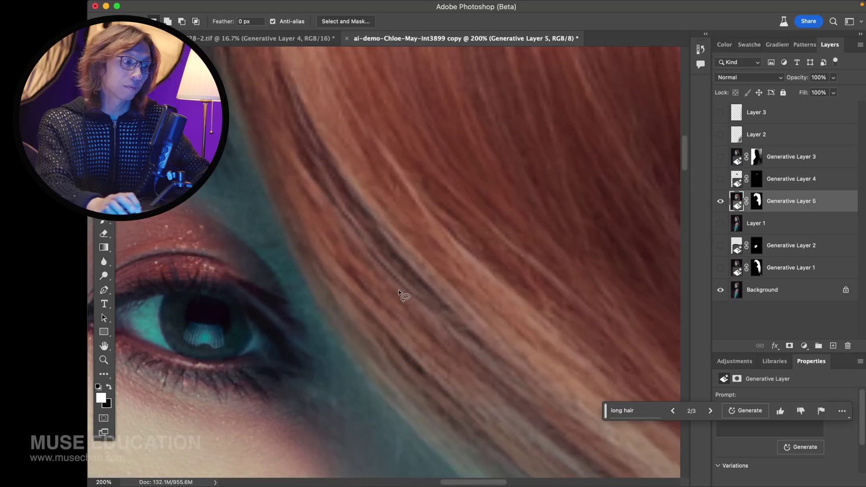
key("super+minus")
key("super+minus")
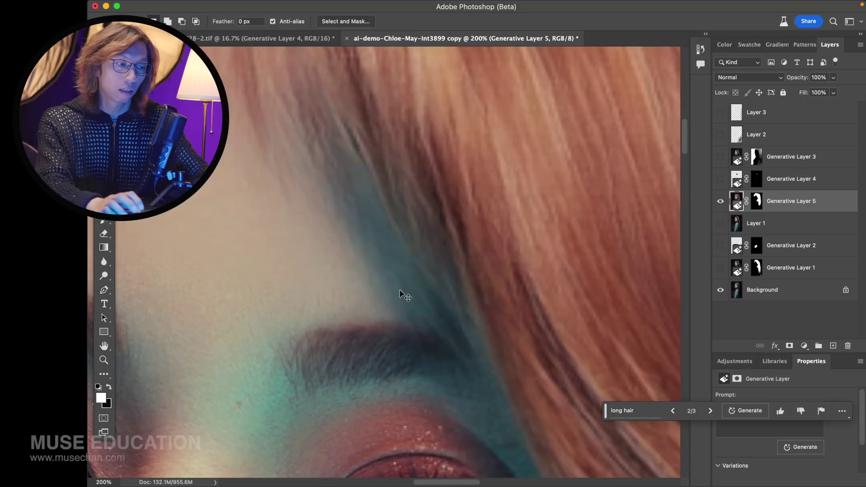
key("super+minus")
key("super+minus")
scroll(476, 315, "down", 3)
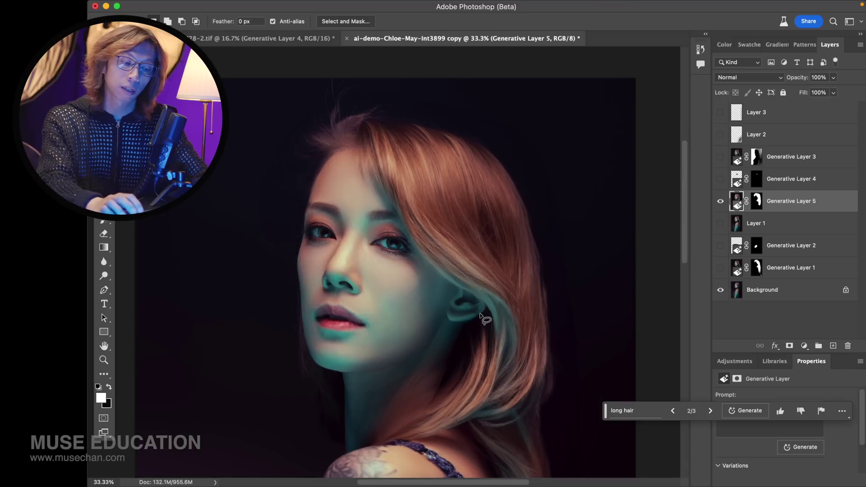
key("super+minus")
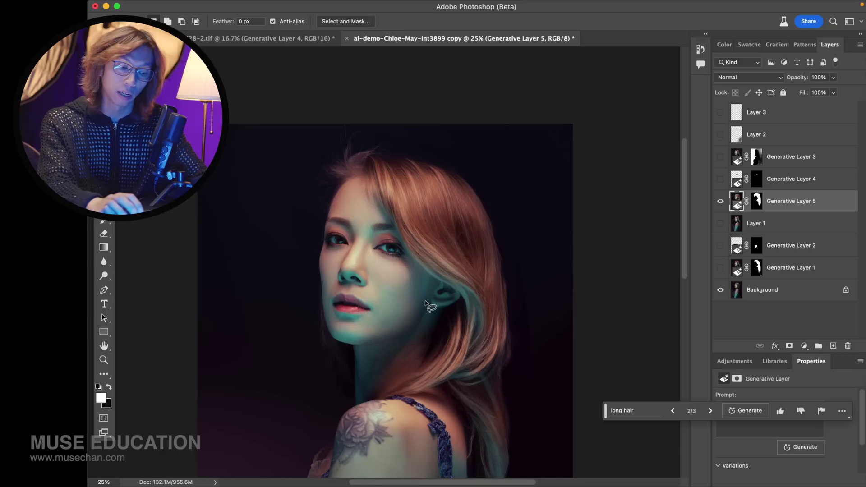
key("super+minus")
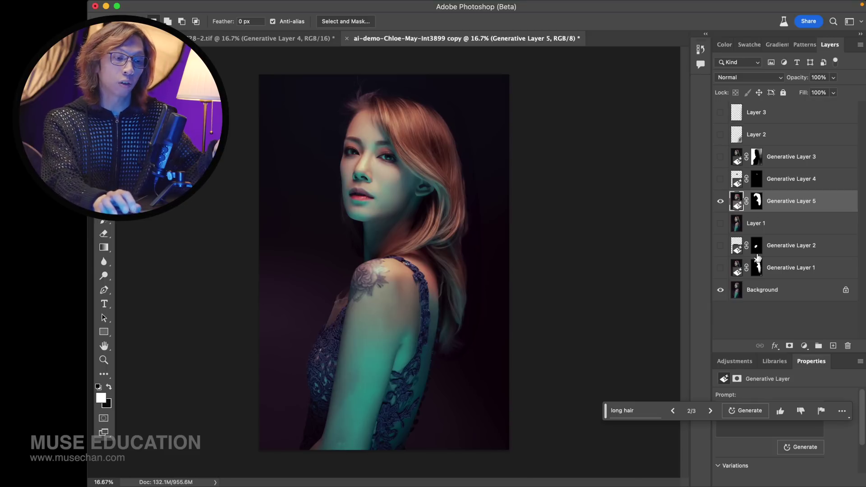
Preview the third hair variation, return to the second, and compare with the original and Layer 1 by switching layer visibility.
left_click(711, 411)
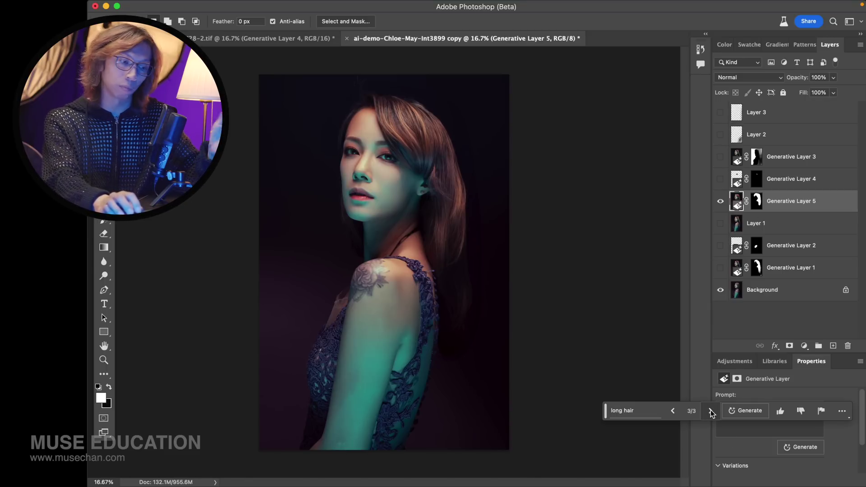
left_click(672, 410)
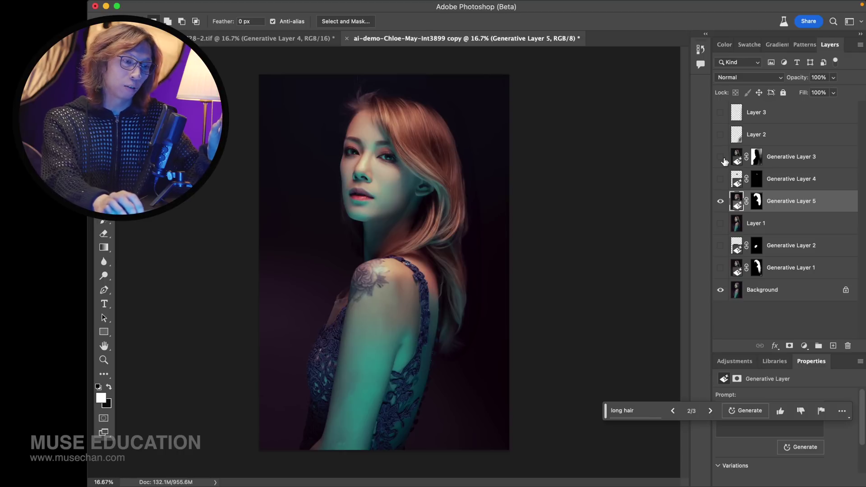
left_click(720, 201)
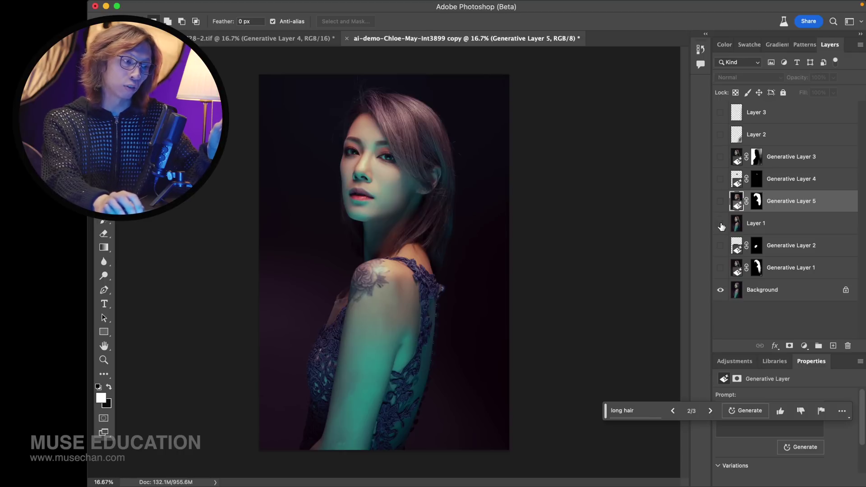
left_click(720, 223)
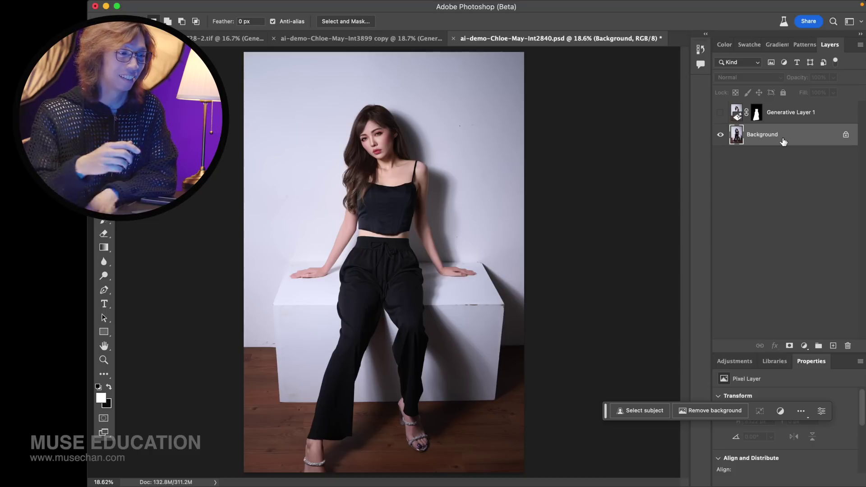
Extend the canvas downward with the Crop tool to add an empty strip below the seated woman's cut-off foot.
key("c")
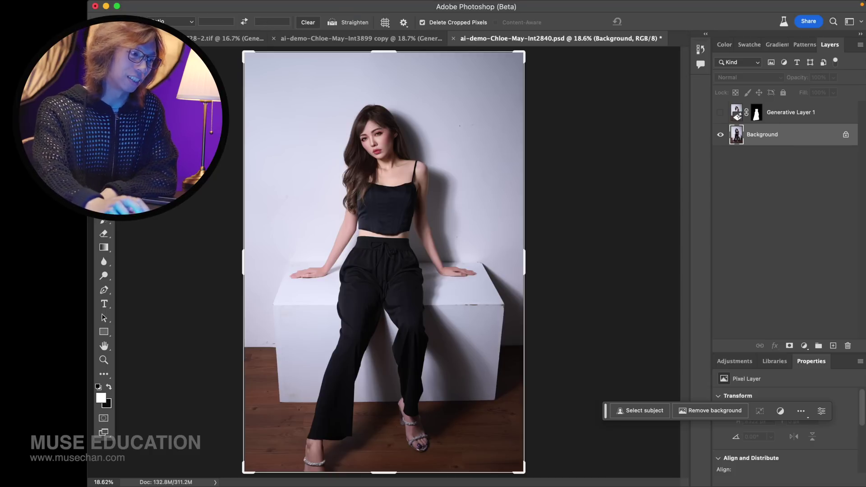
key("super+minus")
left_click_drag(384, 453, 383, 474)
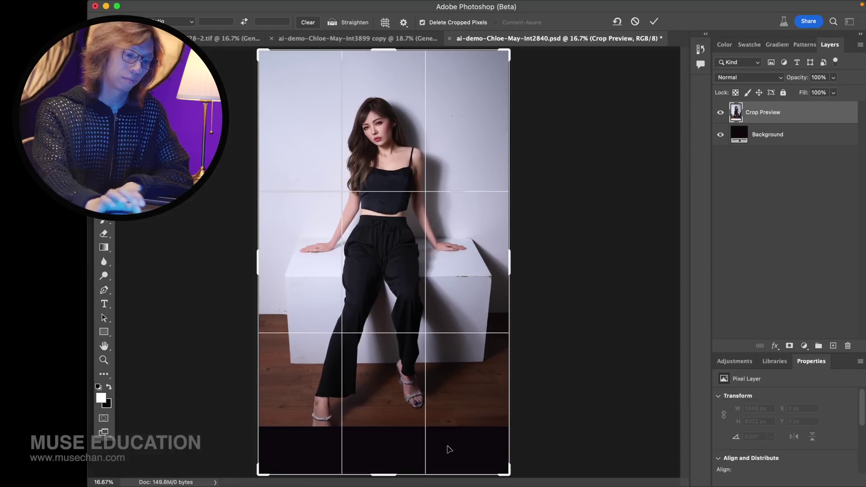
key("Return")
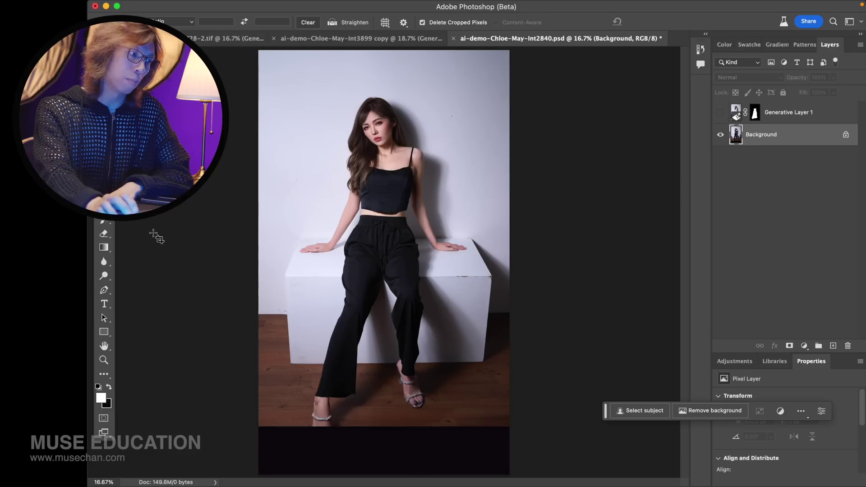
Select the empty strip with a slight overlap onto the floor and run Generative Fill on it without a prompt.
key("m")
left_click_drag(251, 424, 549, 484)
left_click(640, 410)
left_click(793, 409)
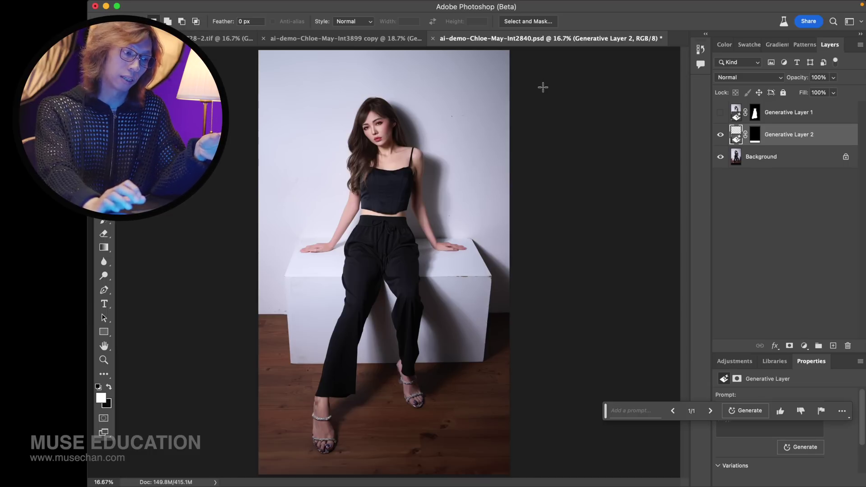
Examine the generated foot and sandal at about 95% and compare them with the original by toggling Generative Layer 2.
left_click_drag(351, 158, 424, 219)
left_click(463, 210)
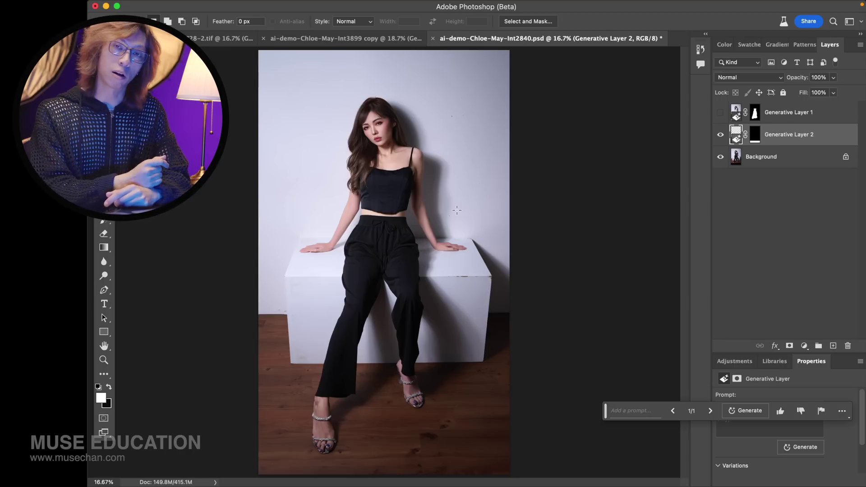
left_click(103, 363)
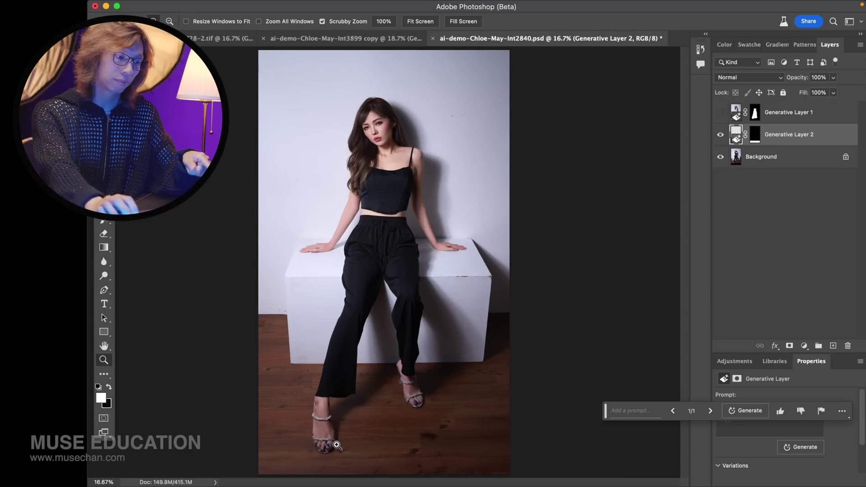
left_click_drag(336, 446, 397, 456)
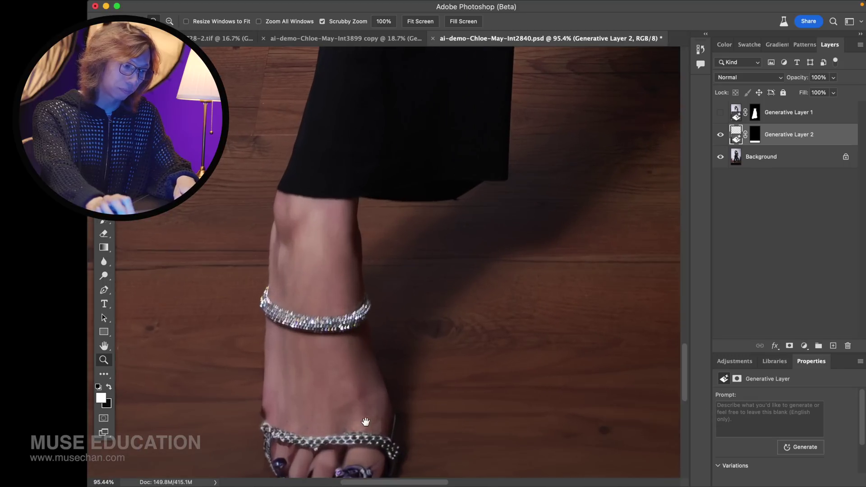
left_click_drag(367, 421, 396, 371)
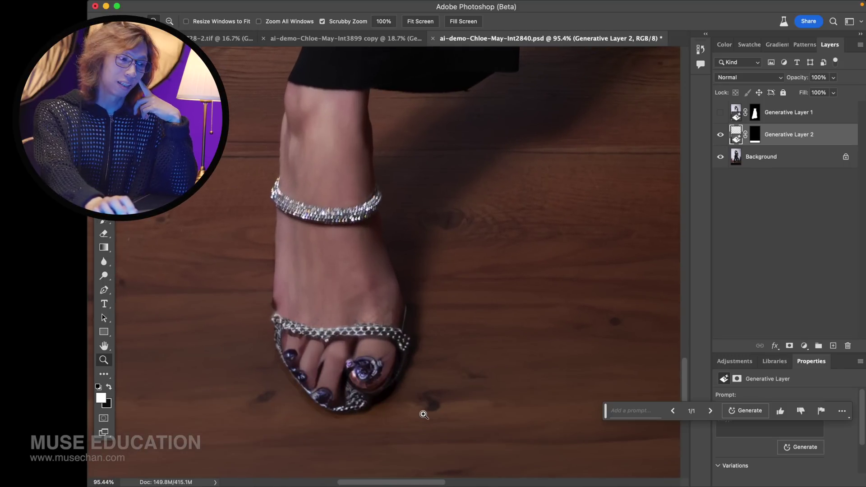
key("j")
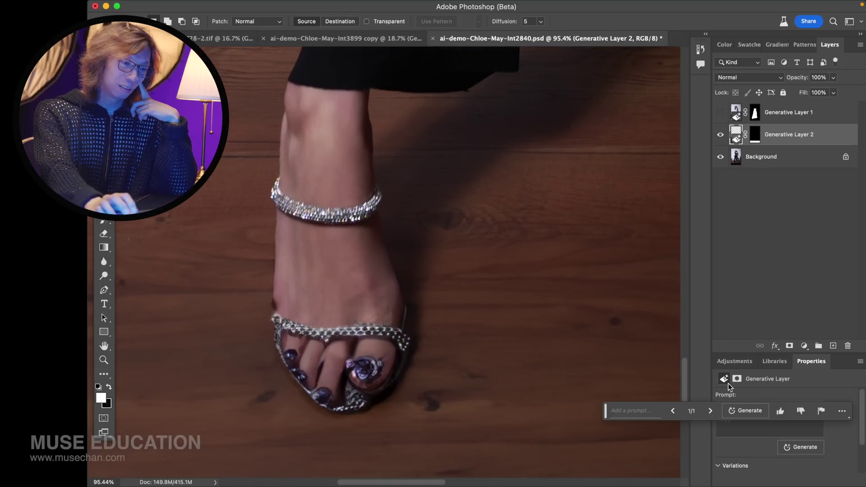
left_click(722, 135)
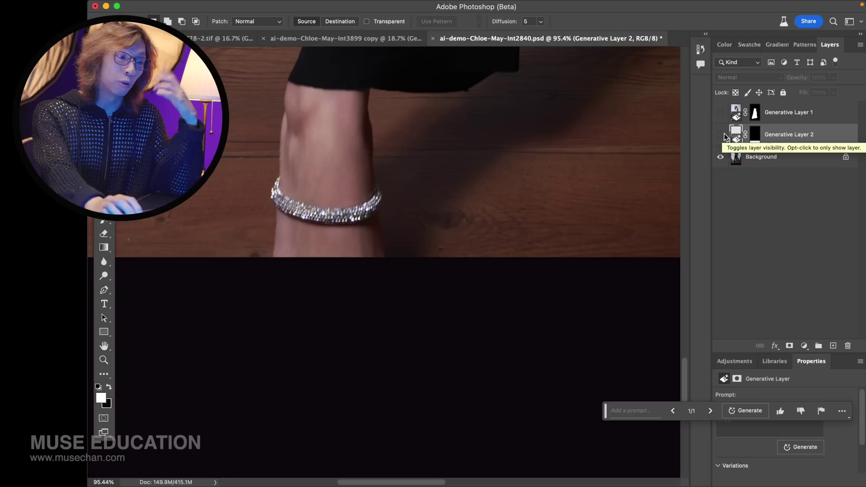
left_click(721, 136)
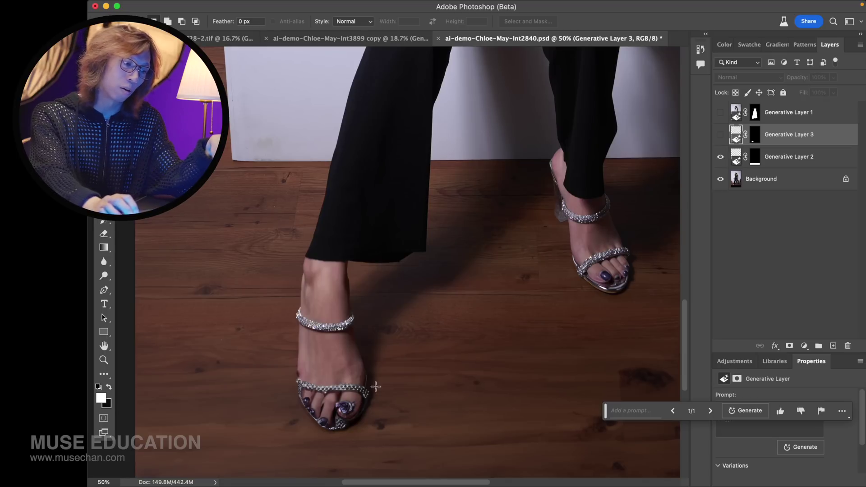
Inspect the generated toes and sandal edge at 50%, and check how the foot fits the full-body view.
left_click_drag(392, 358, 361, 379)
left_click(356, 402)
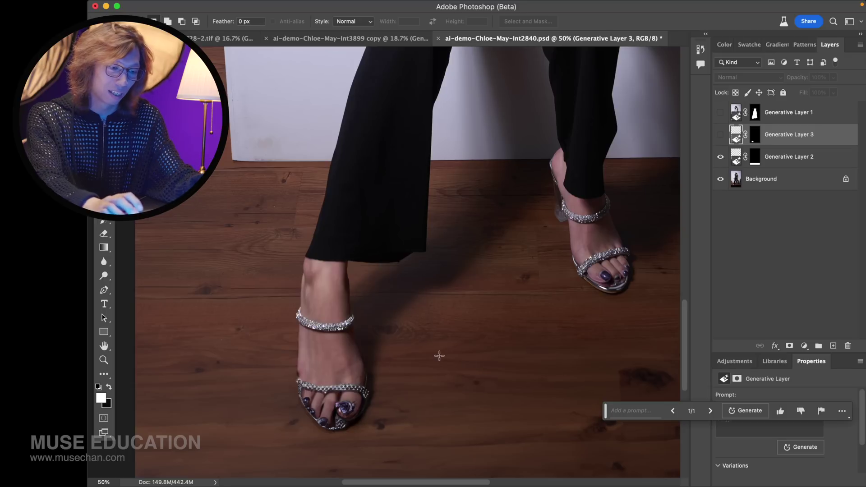
key("super+minus")
key("super+minus")
scroll(387, 323, "up", 5)
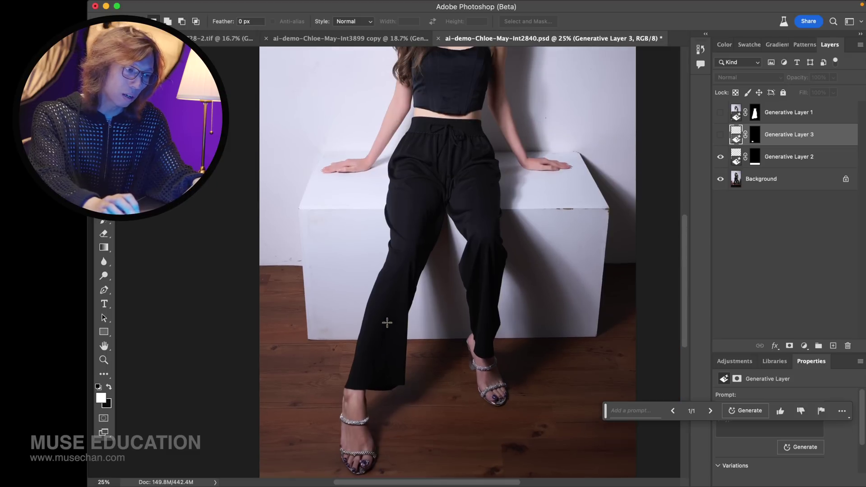
key("super+minus")
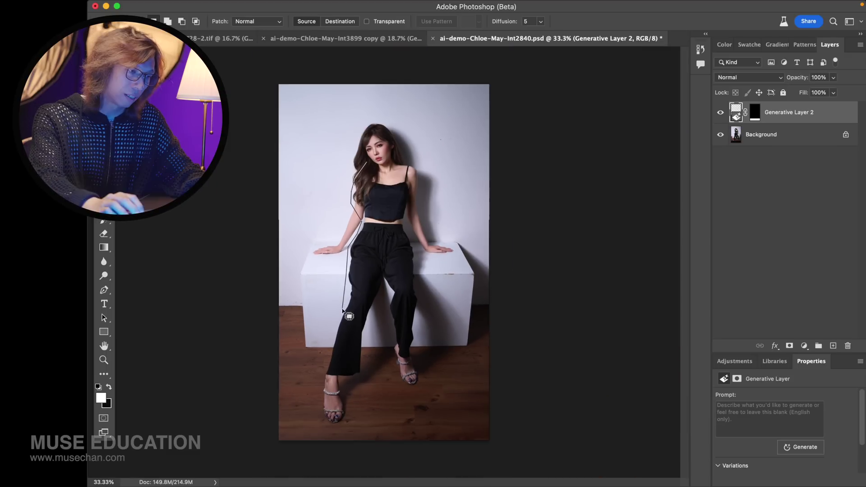
Outline the woman's top and trousers with the Patch tool, subtract the gap between the legs, and touch up the inner trouser edge.
mouse_move(345, 279)
left_mouse_down()
mouse_move(318, 376)
mouse_move(373, 377)
mouse_move(386, 350)
mouse_move(395, 362)
mouse_move(411, 359)
mouse_move(424, 301)
mouse_move(409, 218)
mouse_move(414, 175)
mouse_move(366, 167)
left_mouse_up()
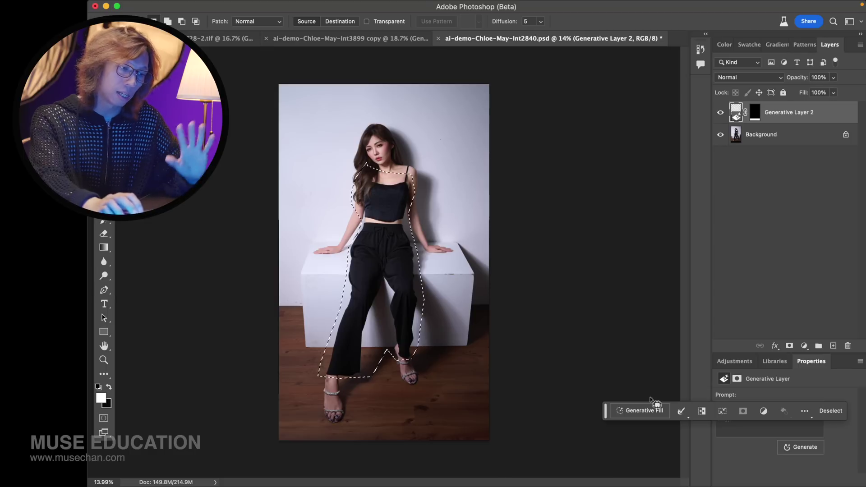
left_click(650, 411)
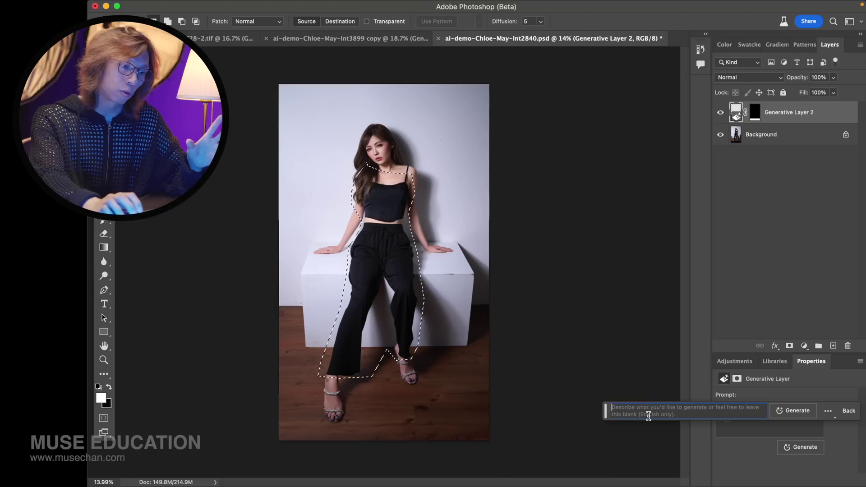
left_click(518, 354)
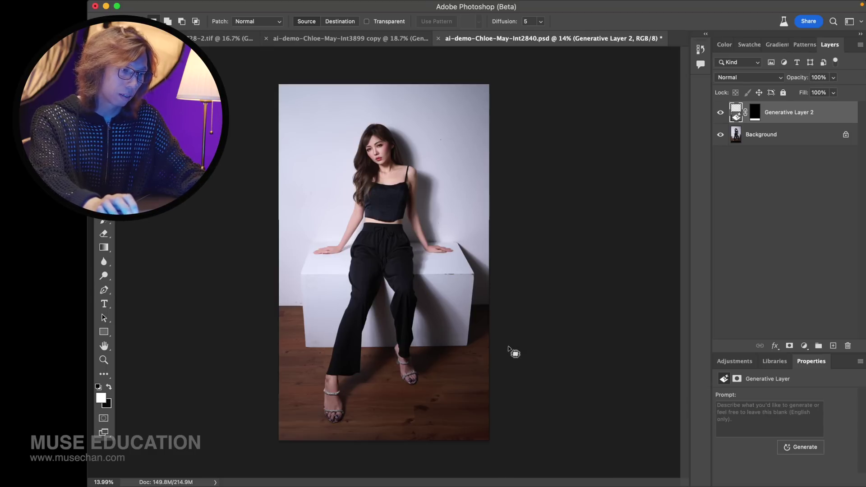
key("super+shift+d")
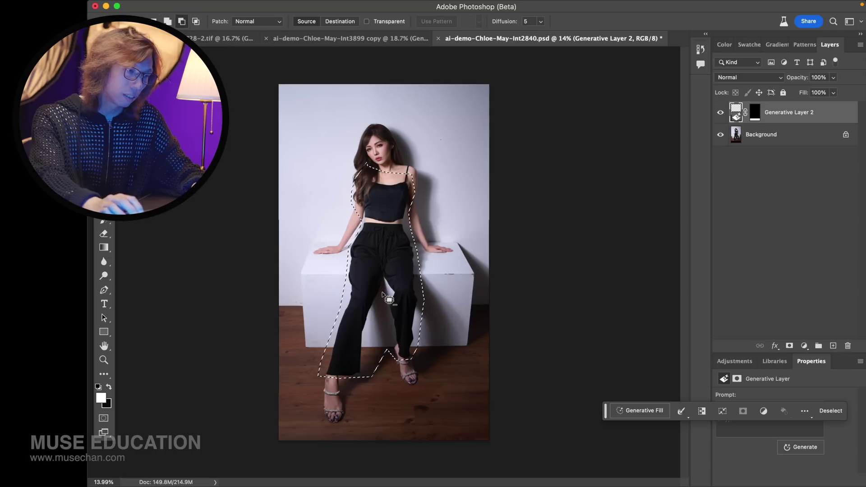
left_click_drag(385, 291, 370, 317)
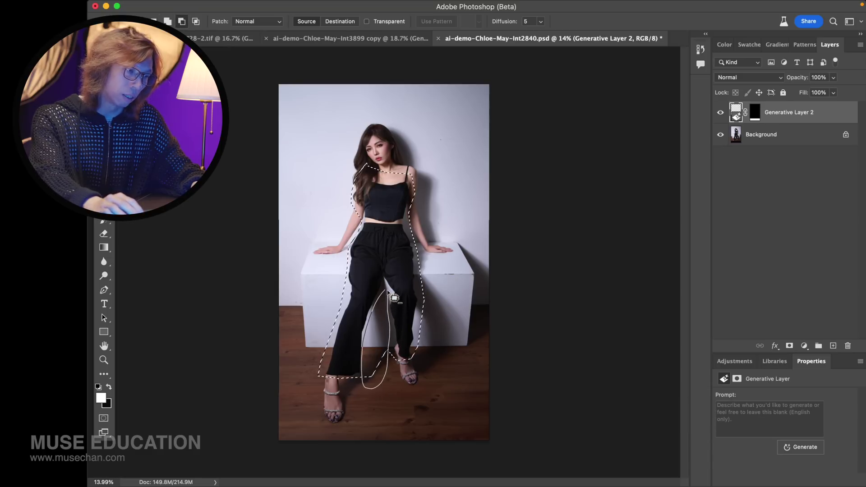
left_click_drag(394, 297, 391, 294)
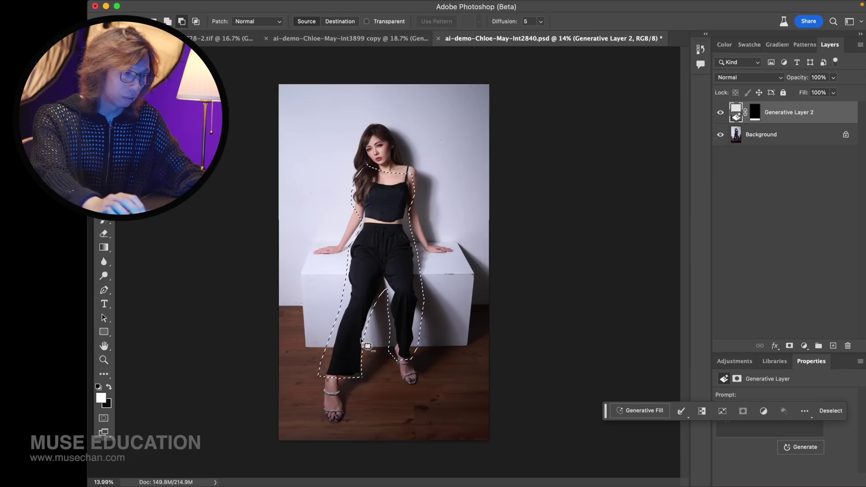
left_click_drag(360, 341, 369, 384)
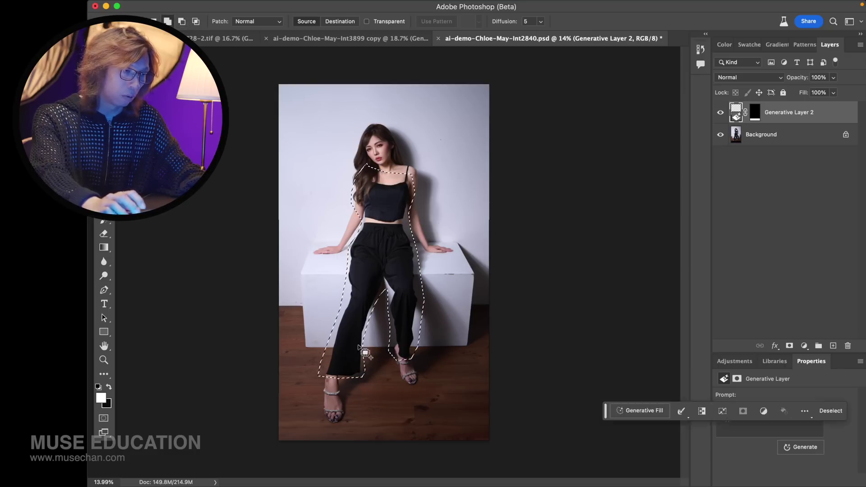
Run Generative Fill on the outfit selection with the prompt "dress".
left_click(643, 412)
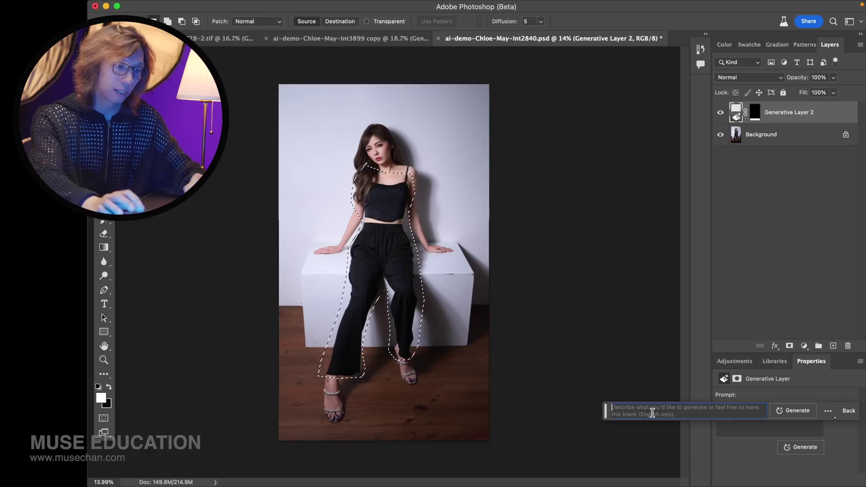
type("dress")
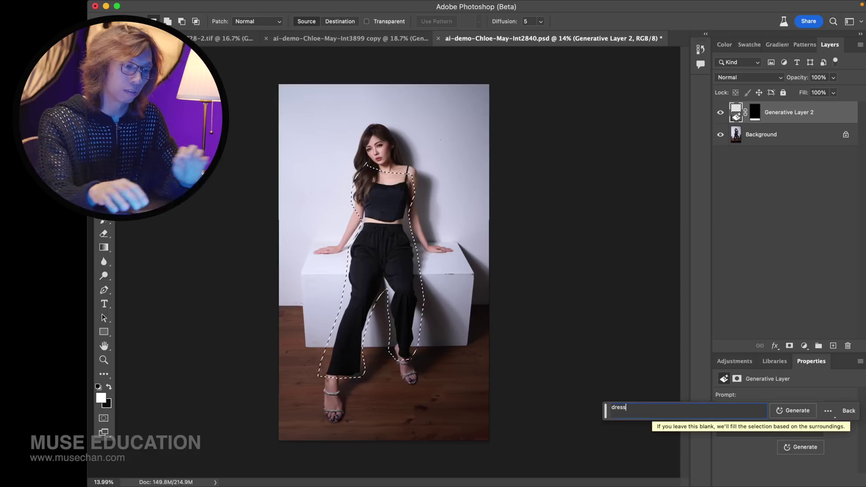
left_click(779, 409)
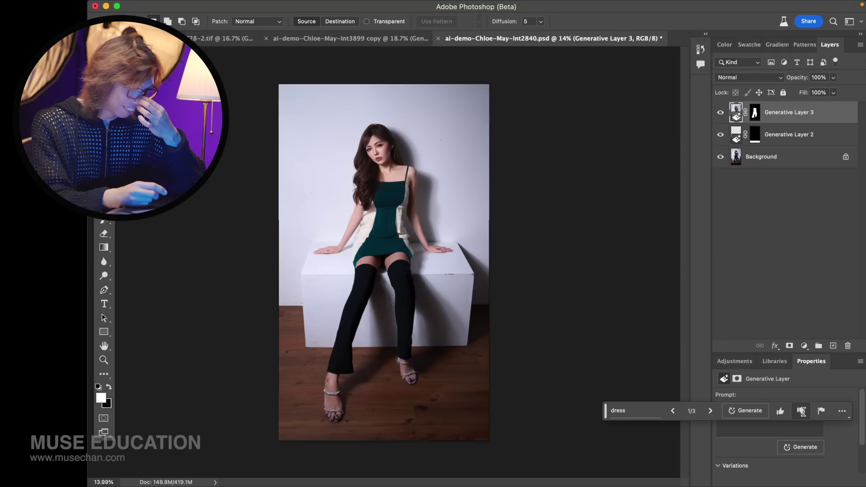
Fit the photo to the window and compare the generated dress with the original by showing only the Background layer and restoring the others.
key("super+0")
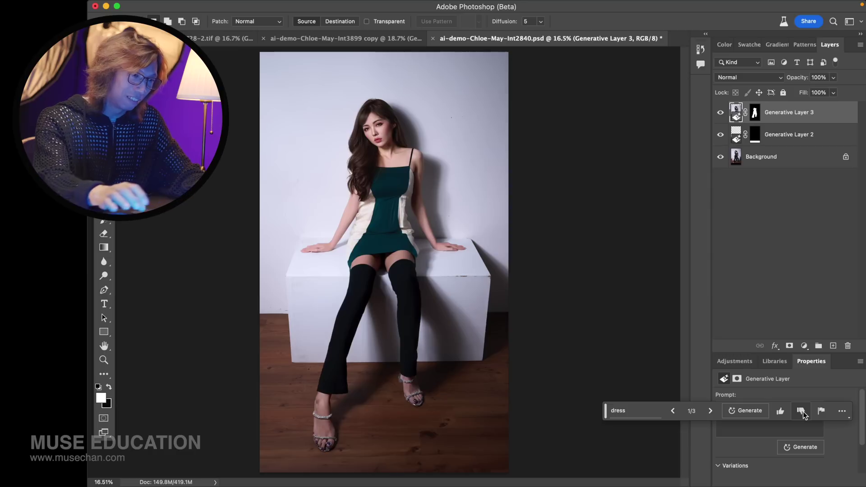
left_click(720, 157, "alt")
left_click(721, 157, "alt")
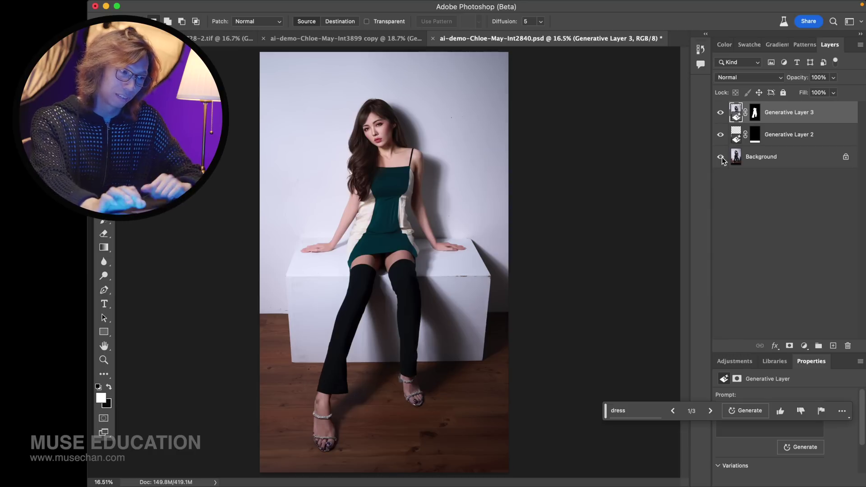
Inspect the generated dress from the neckline down to the thighs at up to 66.67% zoom.
key("super+equal")
key("super+equal")
key("super+equal")
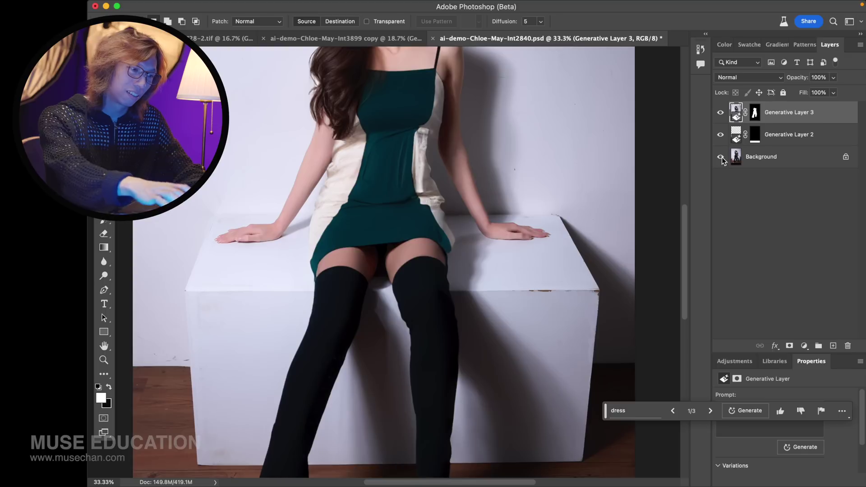
left_click_drag(438, 172, 461, 265)
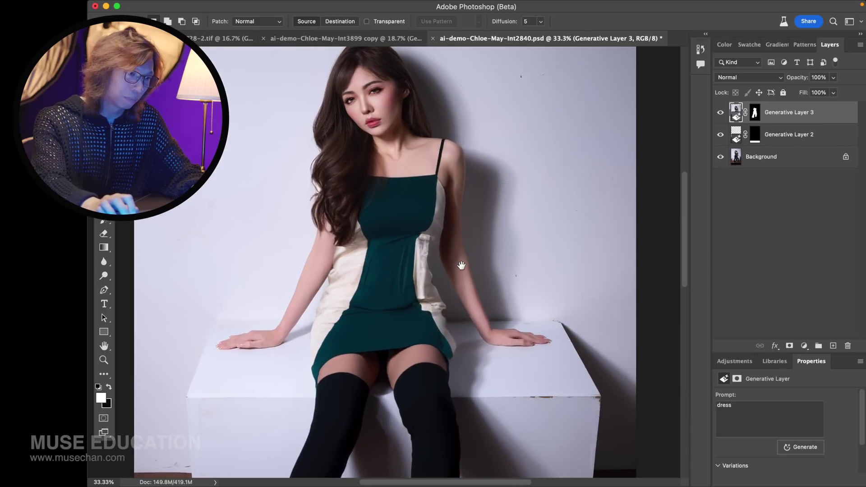
key("super+equal")
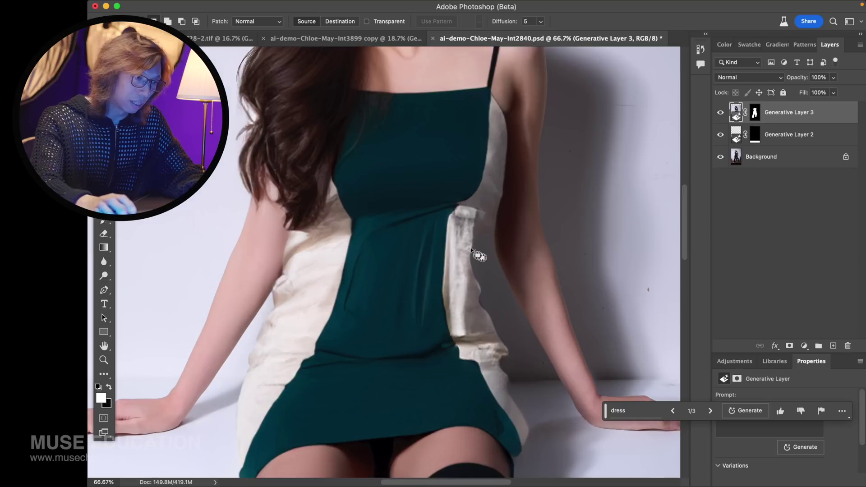
left_click_drag(437, 170, 455, 330)
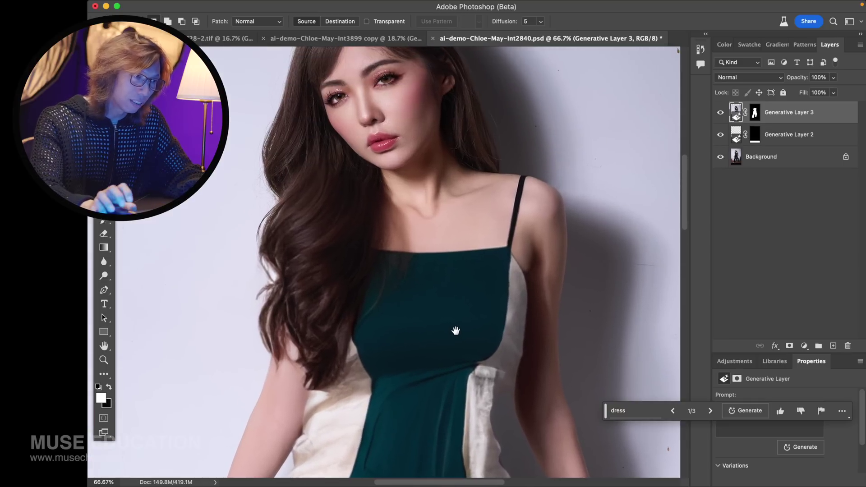
left_click_drag(507, 356, 492, 234)
scroll(492, 235, "down", 10)
scroll(483, 368, "down", 2)
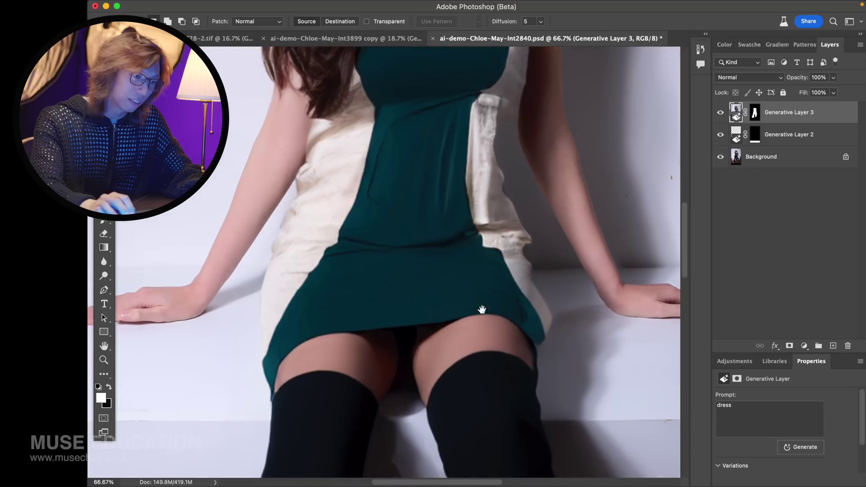
scroll(481, 310, "down", 3)
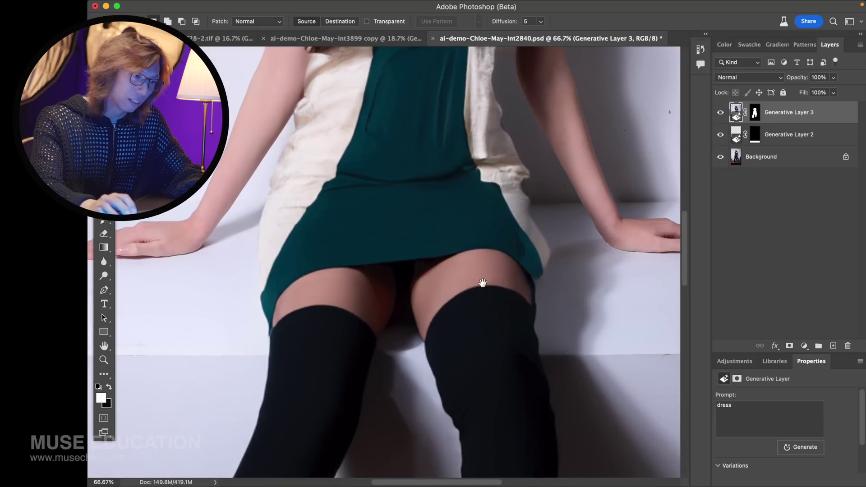
Compare the dress hem and legs with the original by showing only the Background layer and restoring the others, up close and at 25%.
left_click(721, 157, "alt")
left_click(720, 156, "alt")
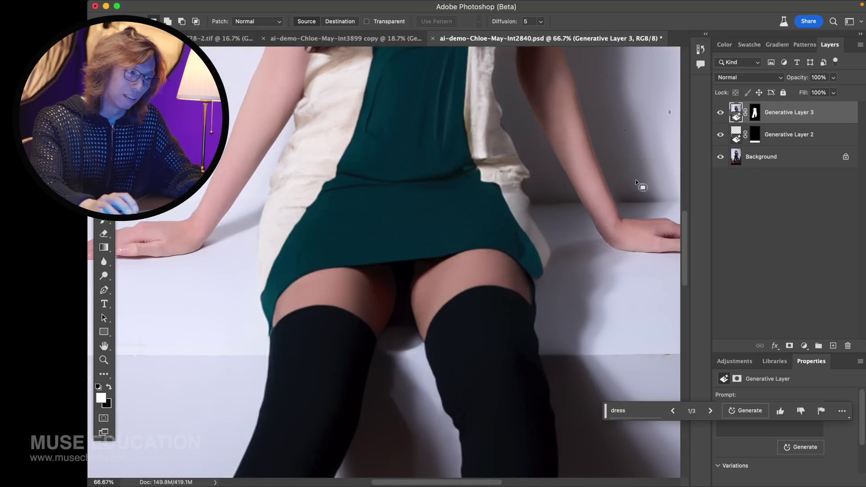
key("super+minus")
key("super+minus")
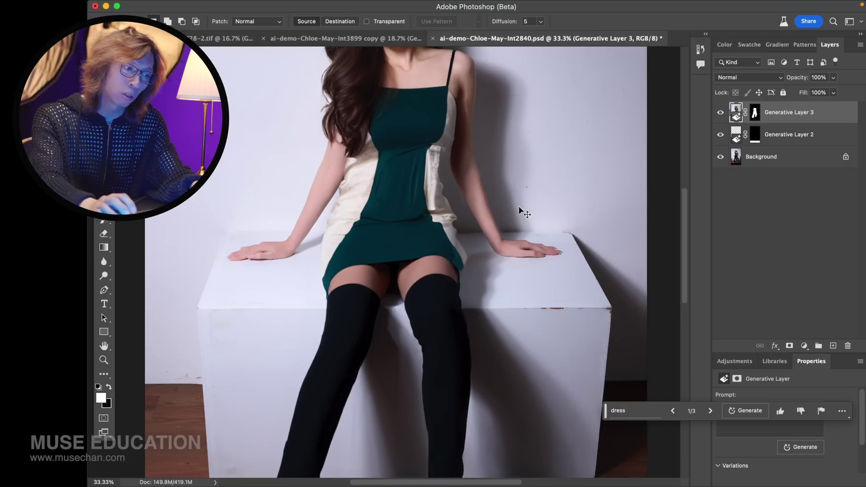
key("super+minus")
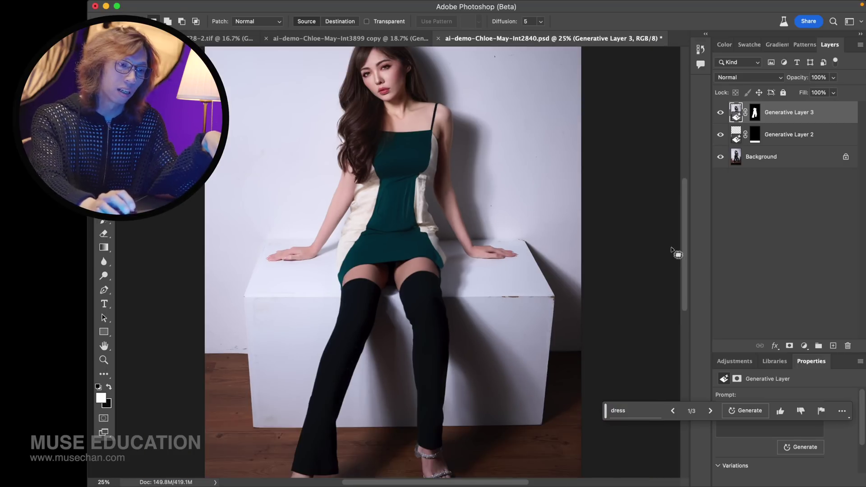
left_click(720, 157, "alt")
left_click(720, 157, "alt")
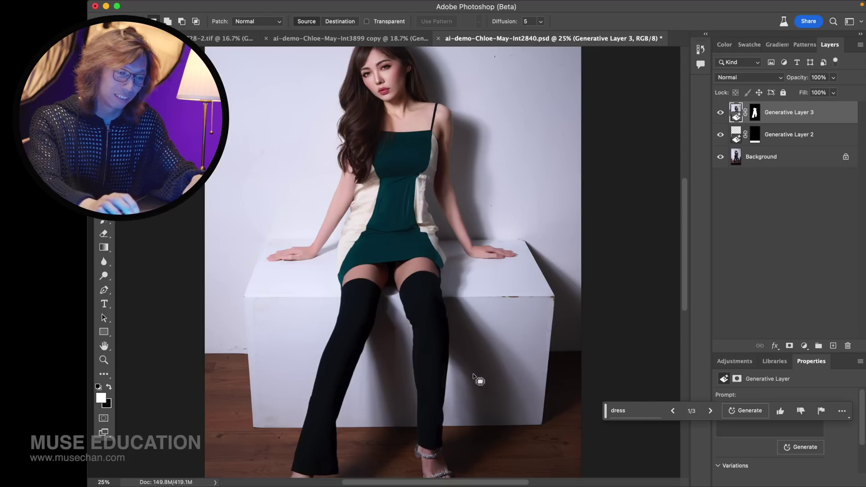
key("super+minus")
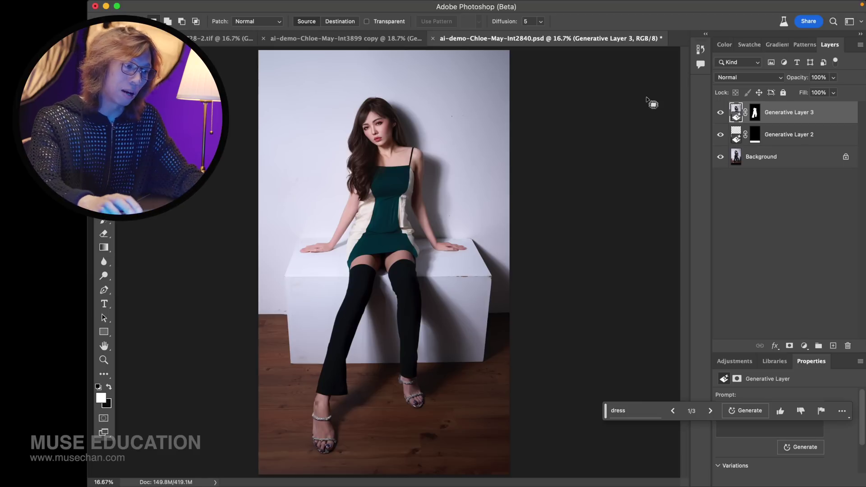
Examine at 100% how the woman's long hair blends into the dress neckline and shoulder.
key("super+1")
left_click_drag(273, 118, 383, 283)
scroll(391, 236, "up", 5)
scroll(390, 236, "right", 2)
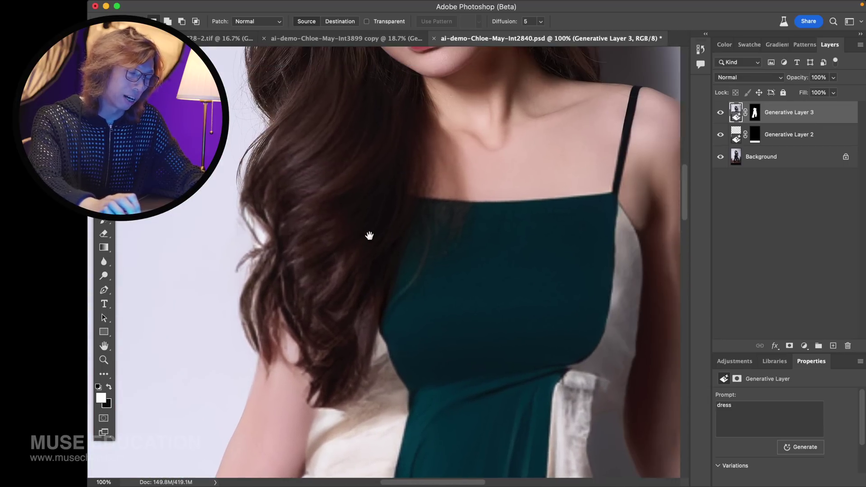
scroll(367, 236, "up", 3)
scroll(405, 277, "down", 4)
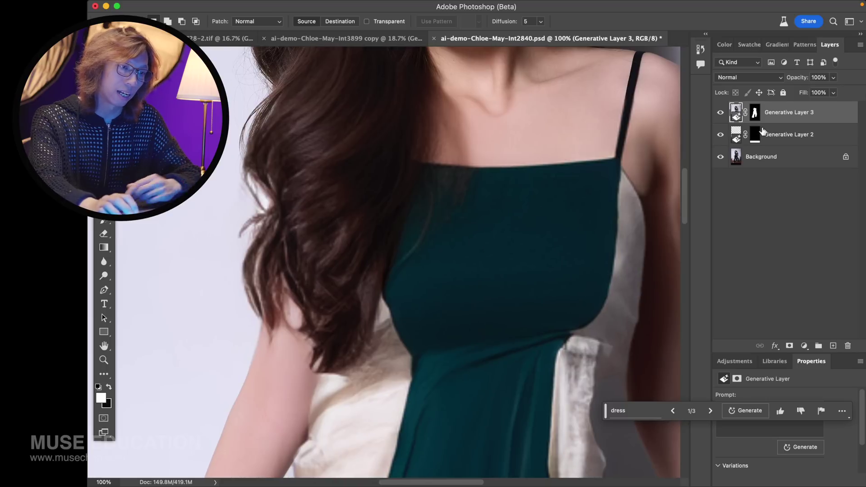
Compare the hair and neckline with the Background layer alone, check the face and bodice, and return to the full-body view.
left_click(721, 157, "alt")
left_click(721, 156, "alt")
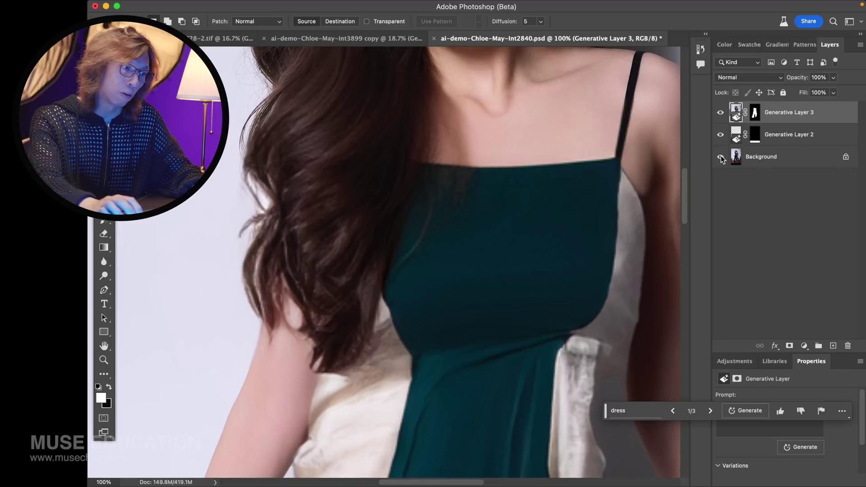
left_click(721, 156, "alt")
left_click(721, 157, "alt")
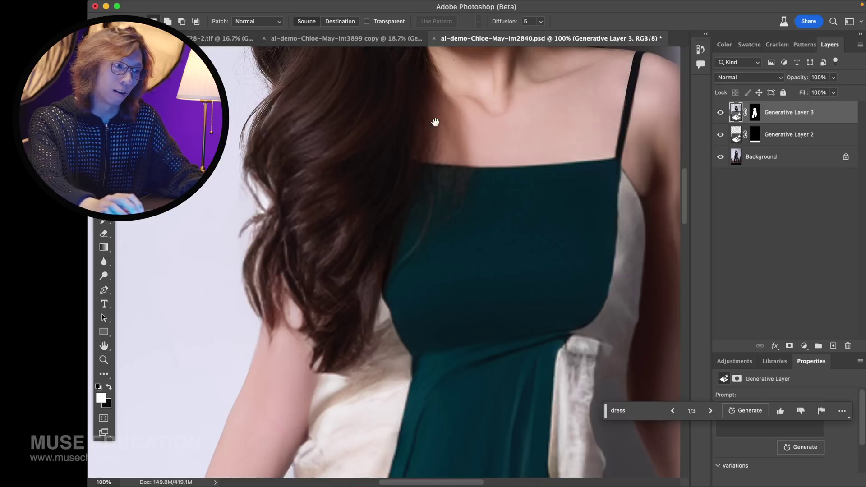
scroll(438, 189, "up", 5)
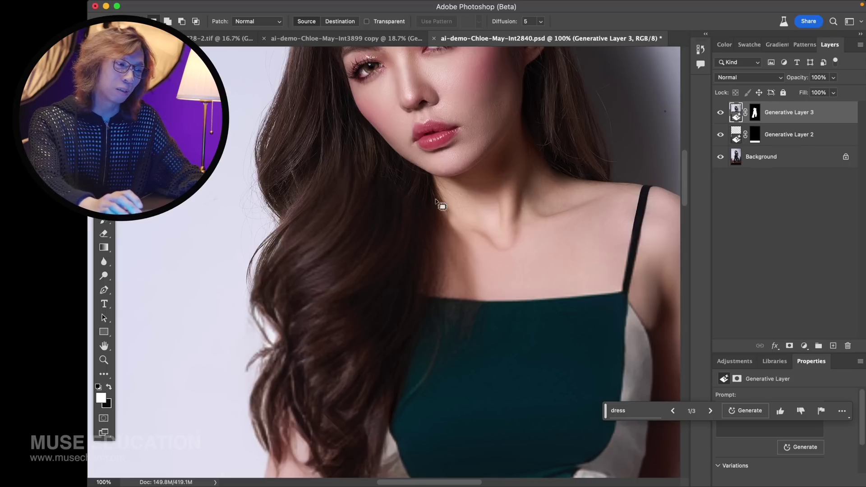
scroll(469, 257, "down", 3)
left_click_drag(468, 276, 494, 223)
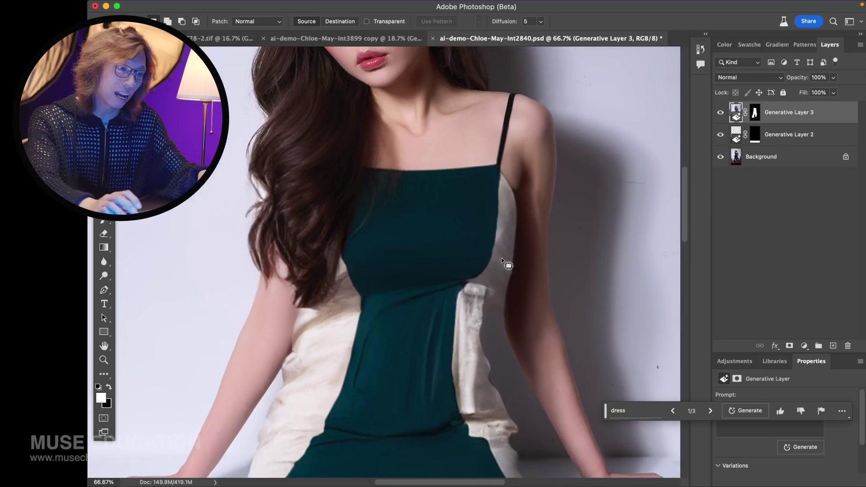
key("super+minus")
key("super+minus")
key("super+minus")
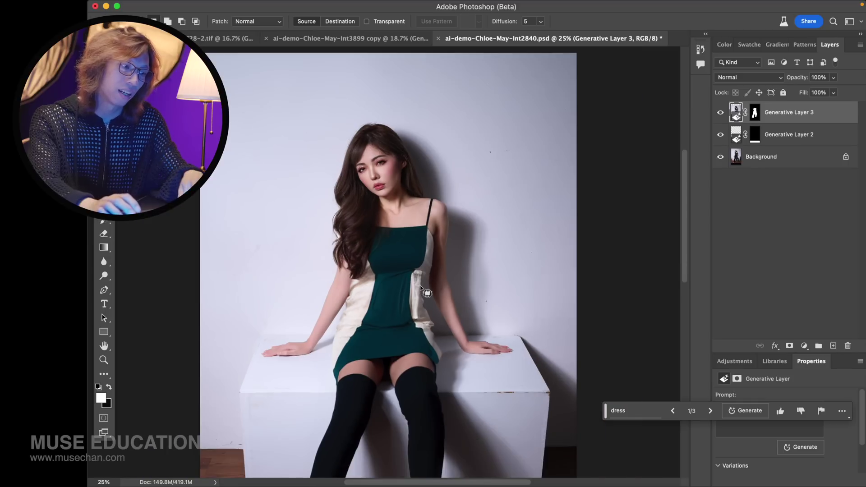
key("super+minus")
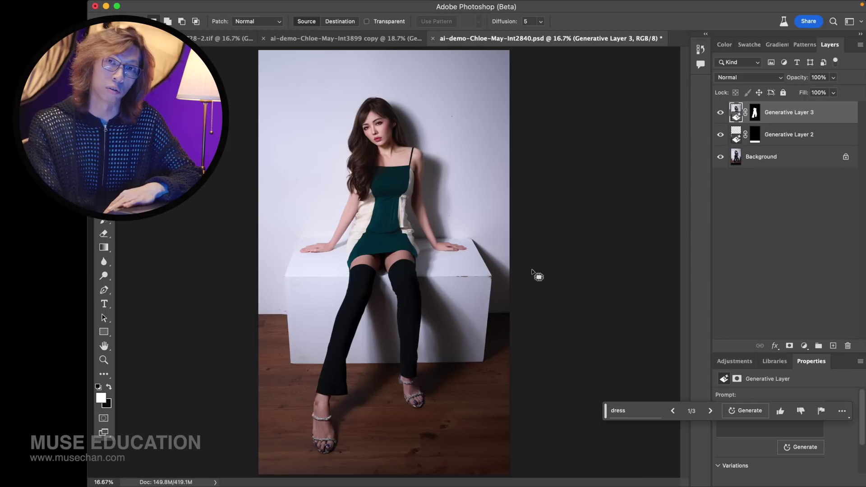
Show the second dress variation, compare it with the Background layer alone, and inspect its trouser legs at 33.33%.
left_click(710, 411)
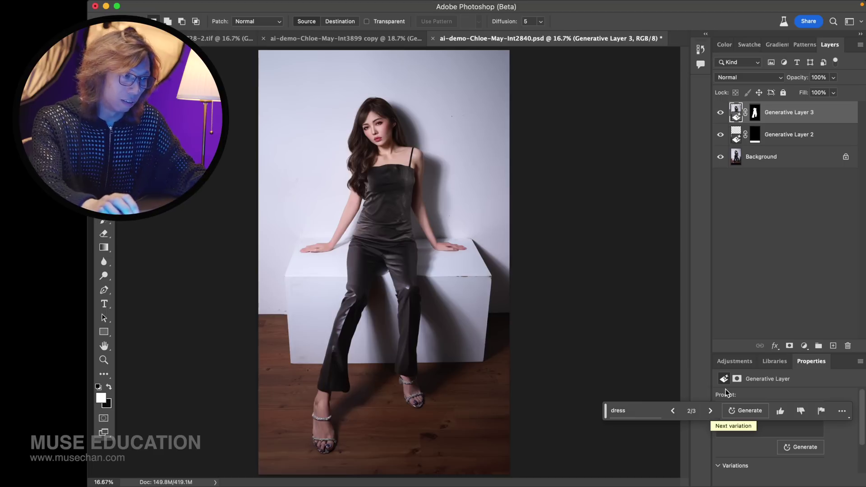
left_click(721, 158, "alt")
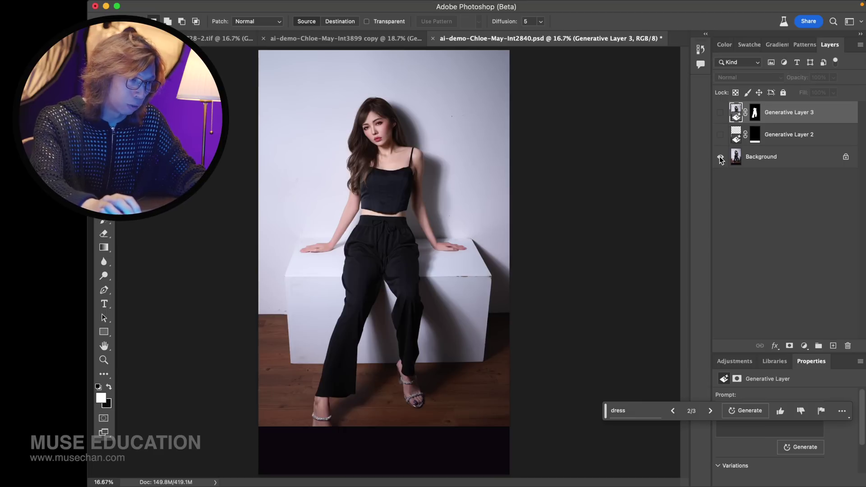
left_click(720, 158, "alt")
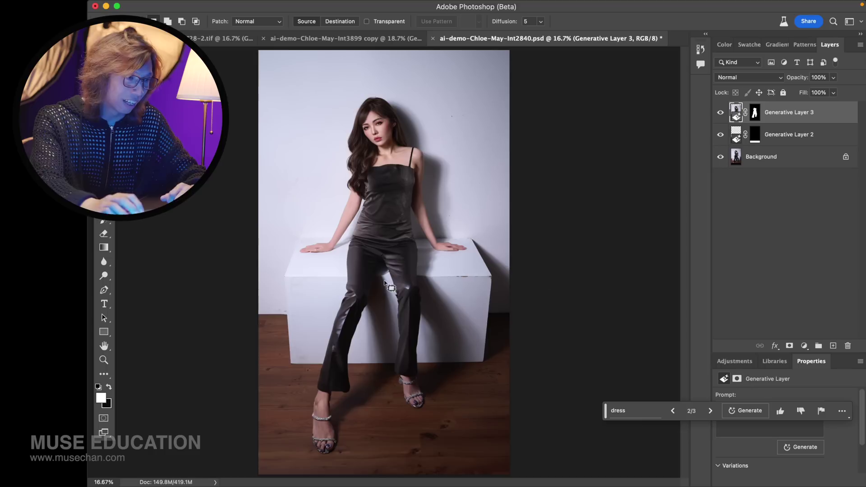
key("super+equal")
key("super+equal")
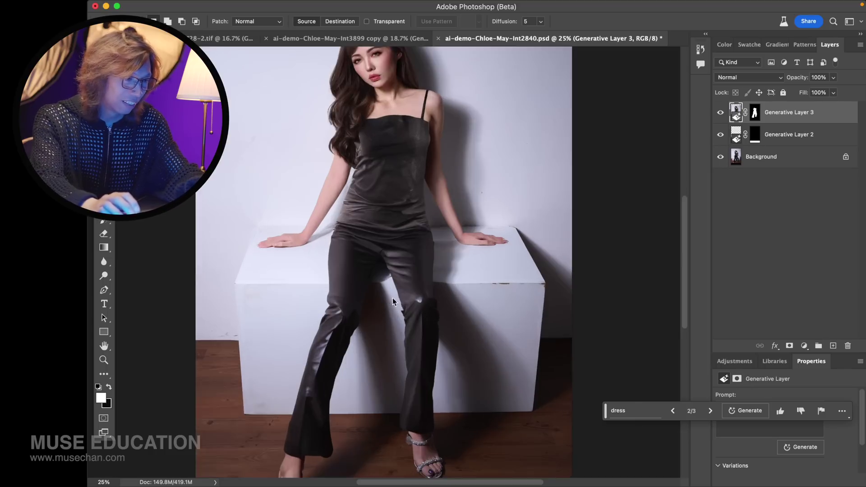
scroll(393, 297, "down", 5)
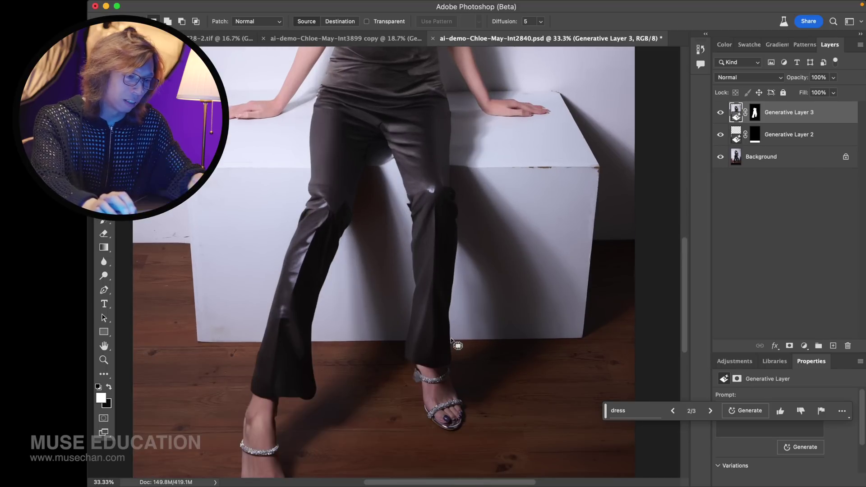
key("super+minus")
key("super+minus")
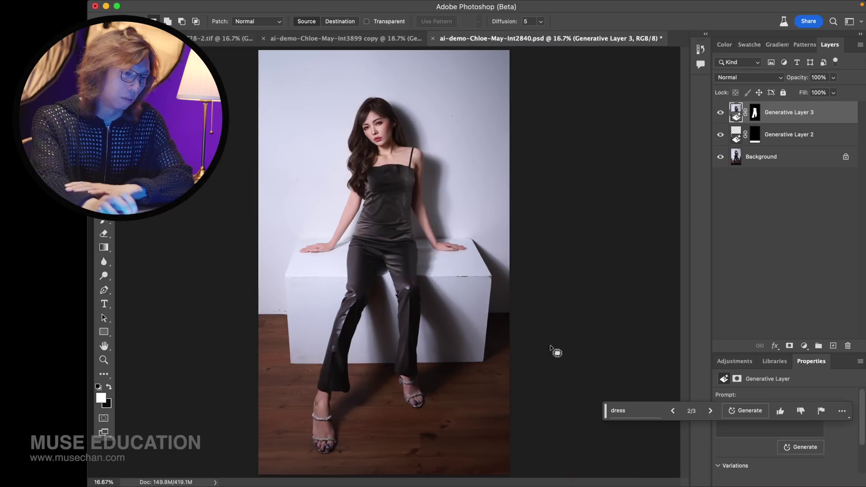
Review the third variation, return to the first one, and generate further variations with the prompt "dress".
left_click(711, 412)
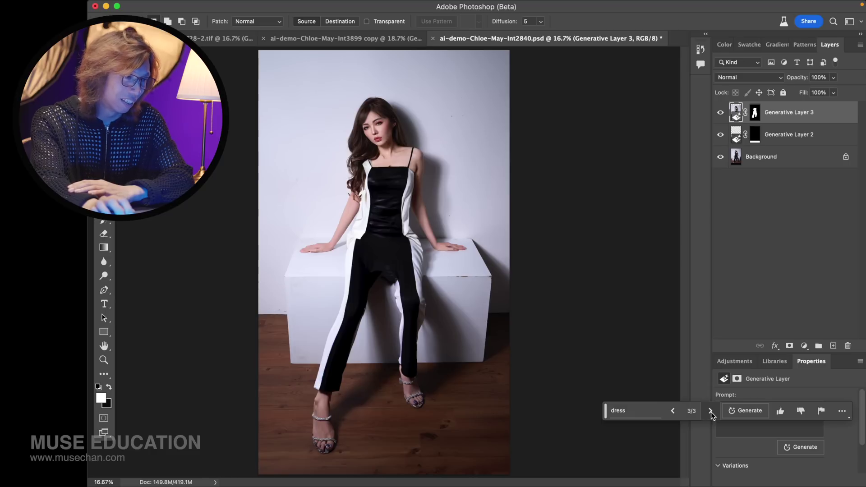
left_click(710, 412)
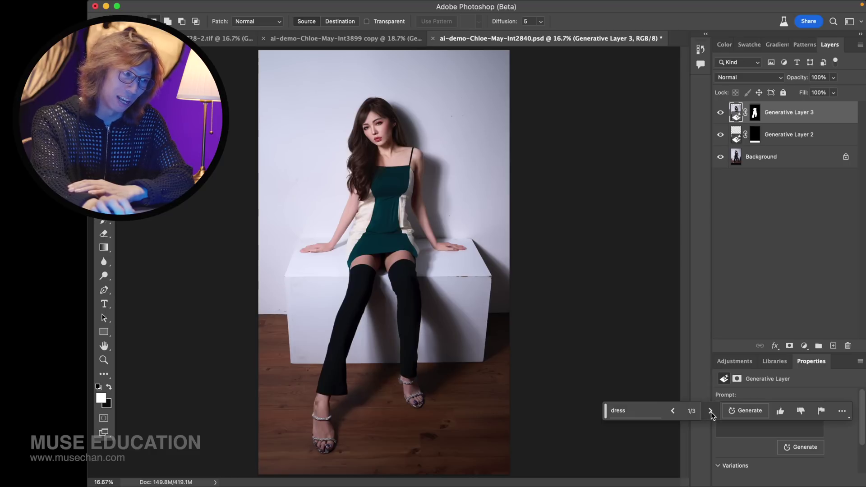
left_click(745, 411)
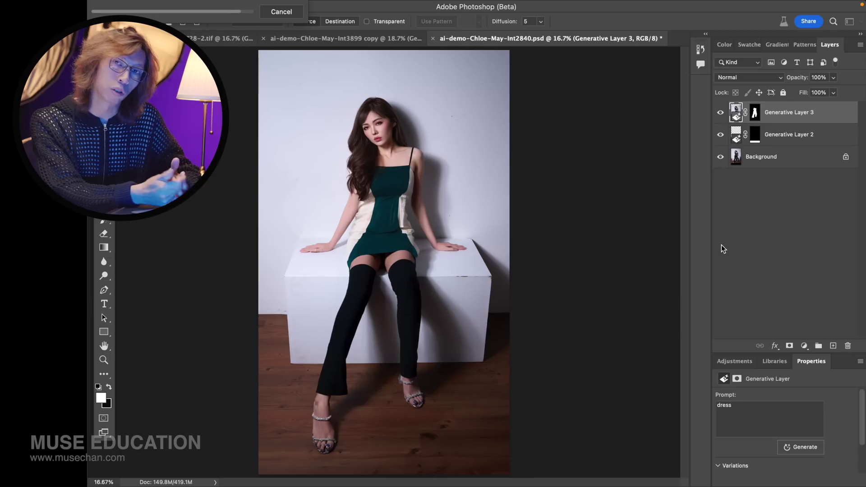
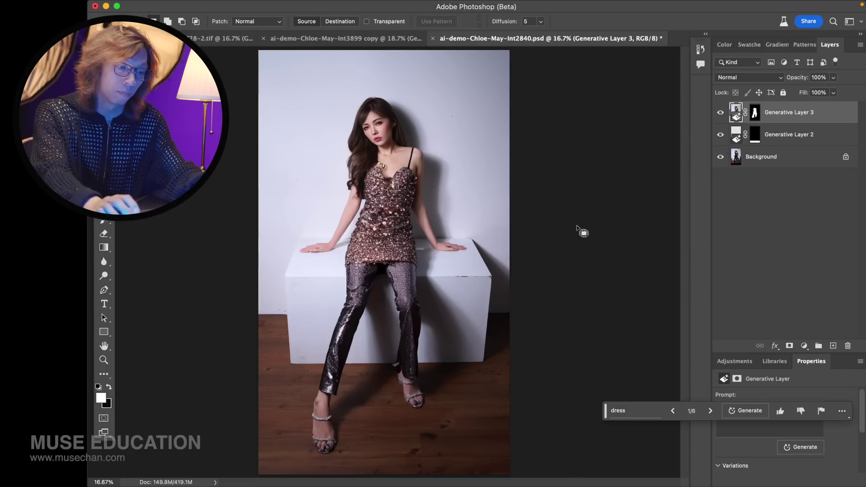
Inspect the new sequinned outfit from neckline to ankles at 50%, fit the photo to the window, and show the second of the six variations.
key("super+equal")
key("super+equal")
key("super+equal")
scroll(405, 246, "up", 5)
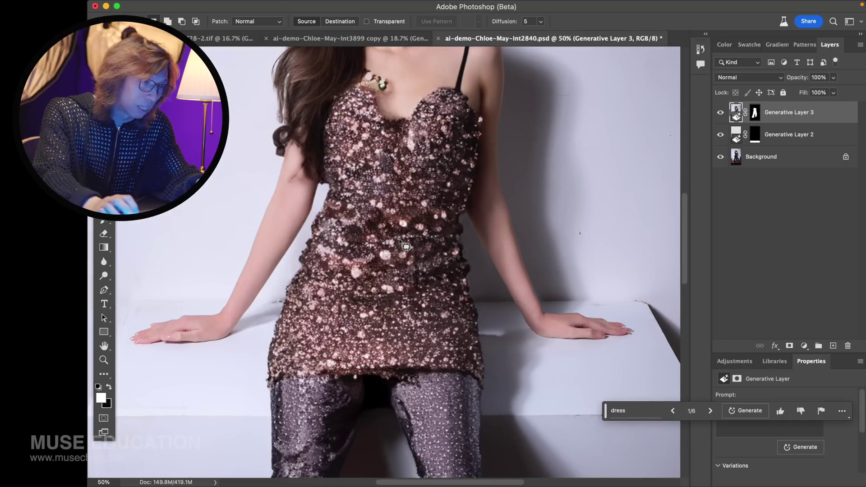
scroll(405, 246, "up", 2)
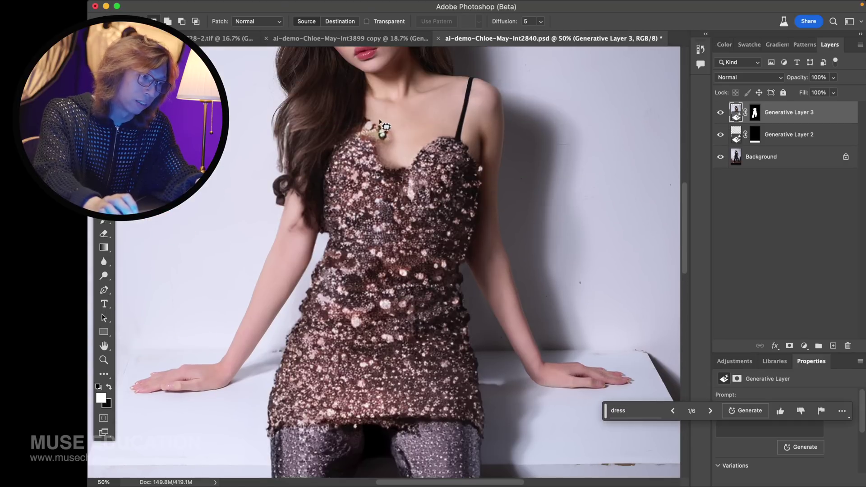
scroll(355, 265, "down", 12)
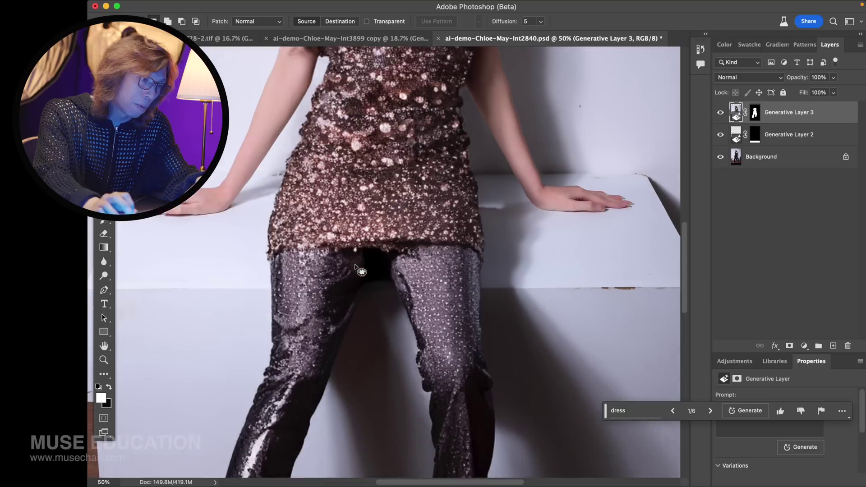
scroll(355, 270, "down", 5)
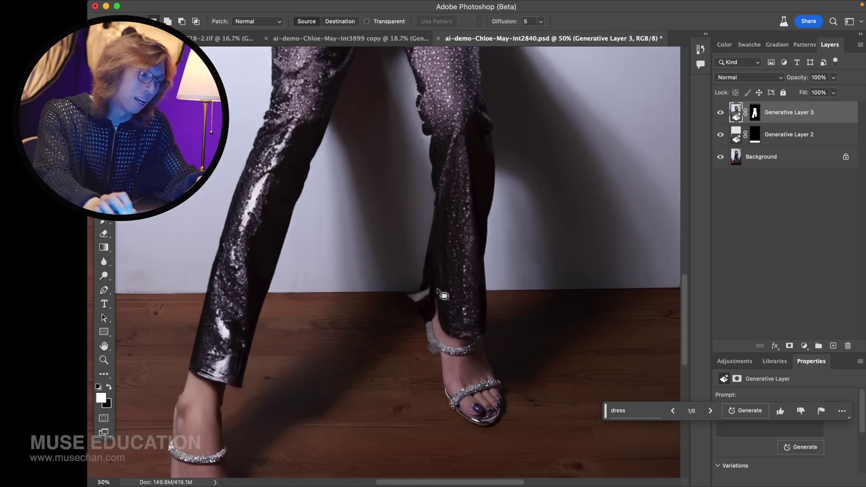
key("super+0")
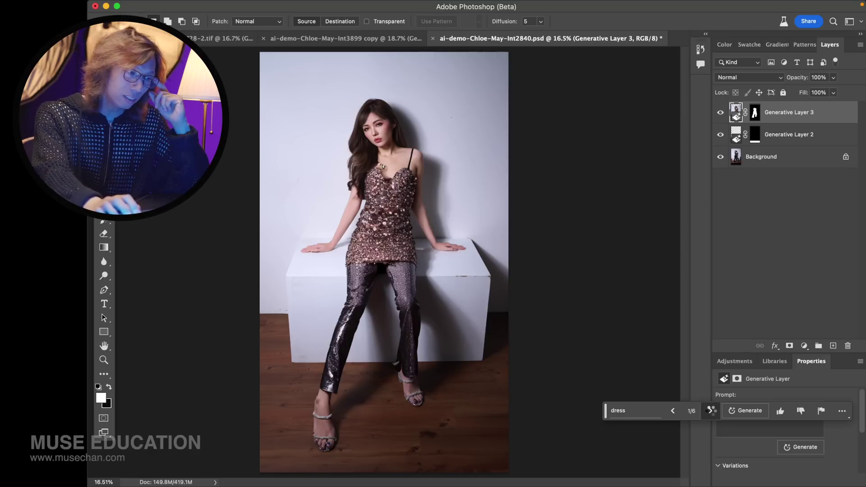
left_click(711, 411)
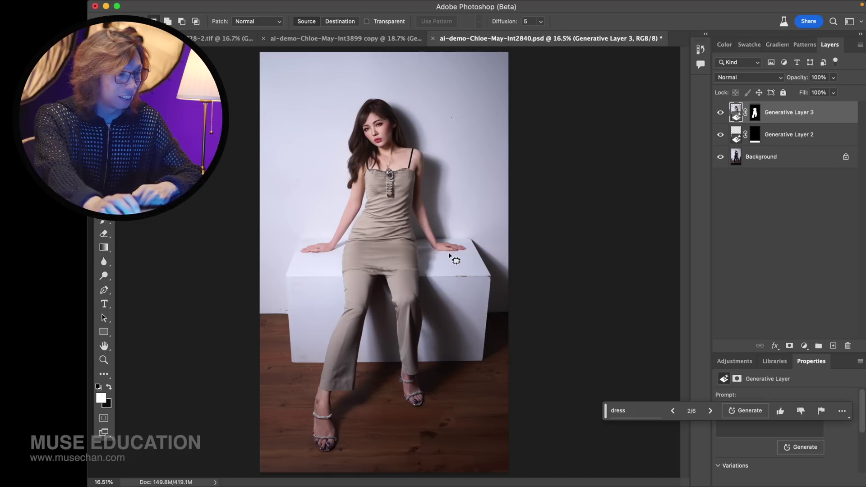
Check where the top meets the trousers on the second dress variation, show the third of six, and examine the same area there.
mouse_move(376, 259)
left_mouse_down()
mouse_move(388, 301)
mouse_move(363, 266)
left_mouse_up()
scroll(398, 263, "up", 2)
scroll(451, 266, "down", 2)
key("ctrl+d")
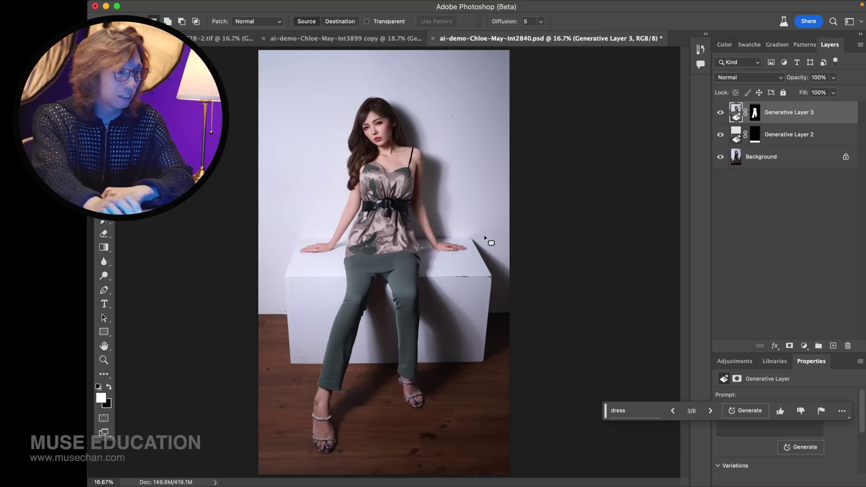
mouse_move(418, 267)
left_mouse_down()
mouse_move(383, 279)
mouse_move(344, 269)
mouse_move(410, 250)
mouse_move(351, 249)
mouse_move(326, 265)
mouse_move(413, 281)
left_mouse_up()
key("super+d")
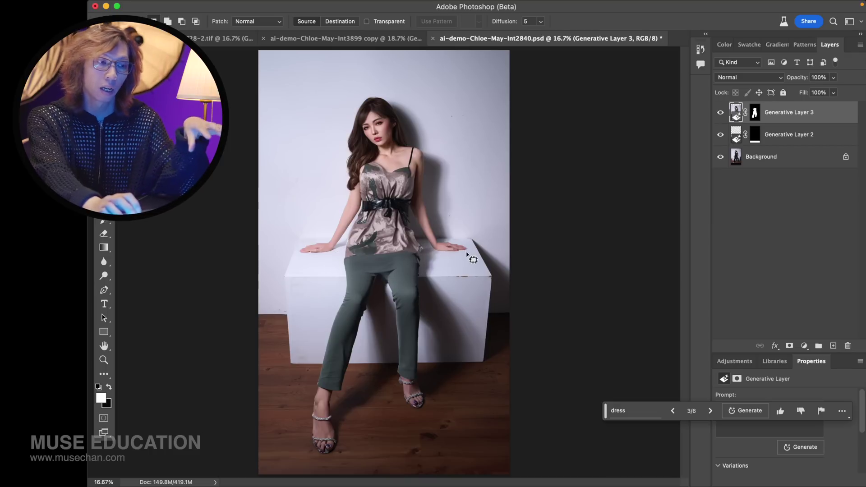
Try to regenerate the hip area between the top's hem and the thighs with an empty-prompt Generative Fill, and dismiss the warning.
mouse_move(375, 245)
left_mouse_down()
mouse_move(339, 248)
mouse_move(327, 262)
mouse_move(399, 277)
left_mouse_up()
key("super+d")
mouse_move(373, 250)
left_mouse_down()
mouse_move(333, 260)
mouse_move(347, 274)
mouse_move(405, 272)
mouse_move(420, 253)
mouse_move(415, 244)
mouse_move(370, 251)
left_mouse_up()
mouse_move(354, 283)
left_mouse_down()
mouse_move(400, 280)
mouse_move(430, 268)
mouse_move(420, 248)
left_mouse_up()
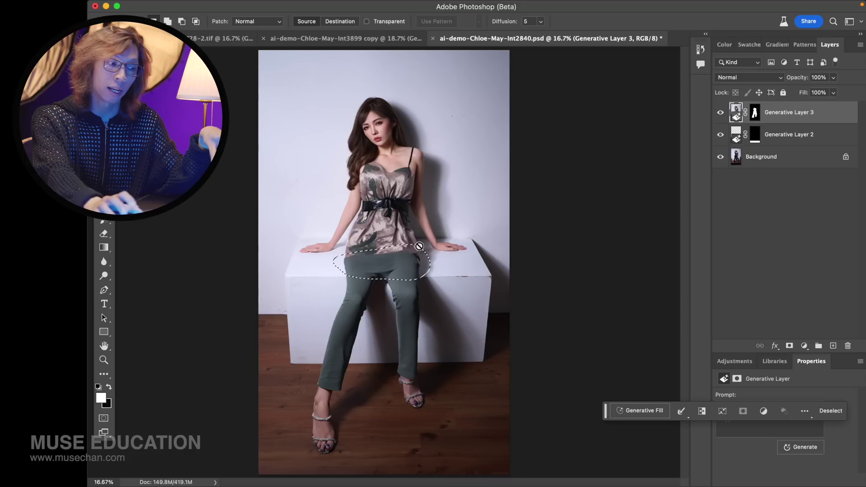
left_click(656, 413)
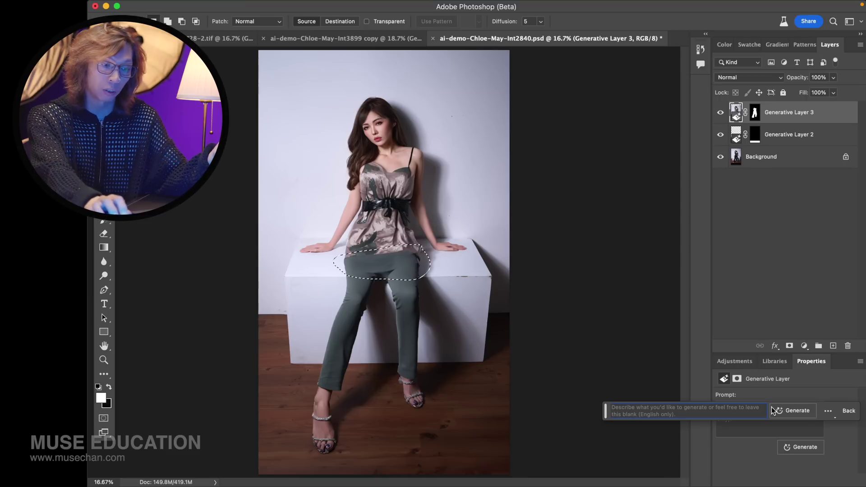
left_click(798, 409)
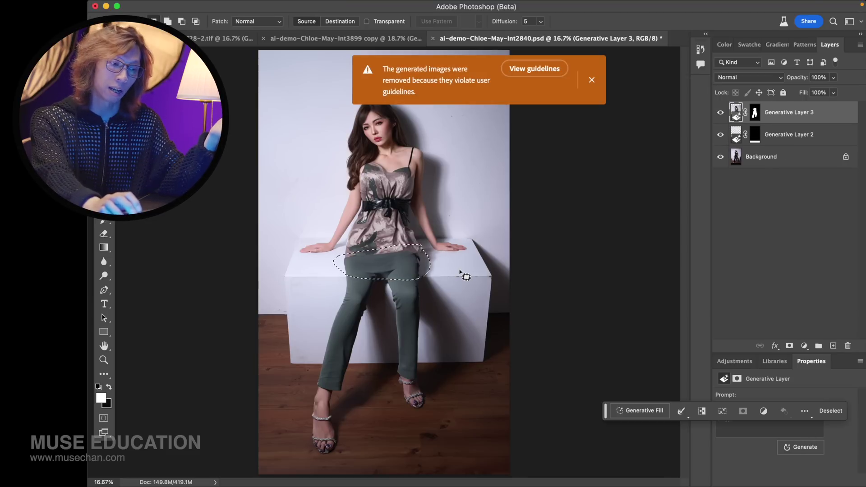
left_click(592, 80)
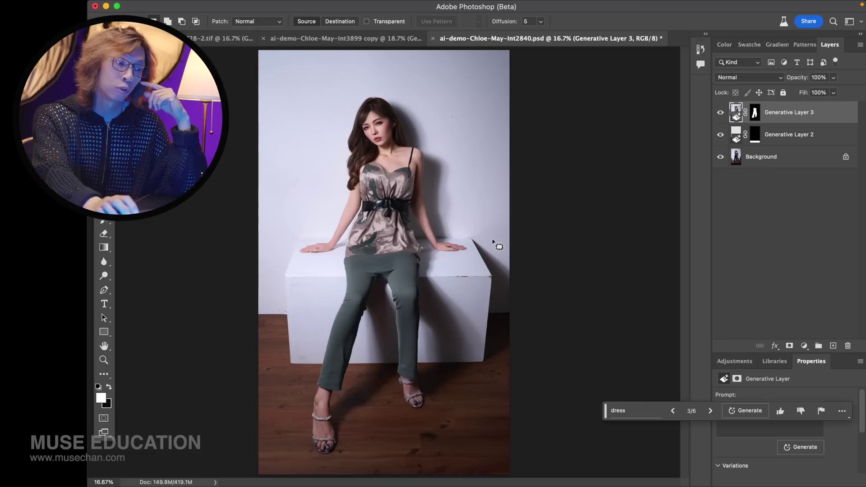
mouse_move(375, 256)
left_mouse_down()
mouse_move(348, 248)
mouse_move(340, 261)
mouse_move(382, 274)
mouse_move(440, 263)
mouse_move(407, 249)
mouse_move(337, 266)
left_mouse_up()
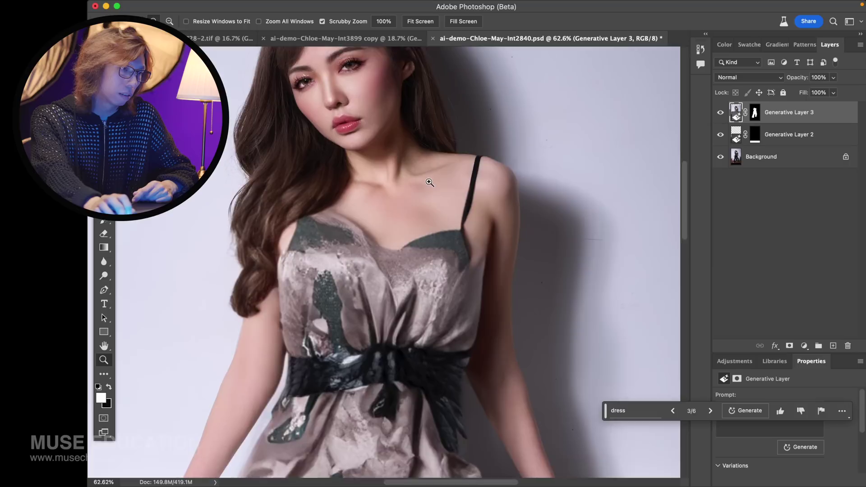
Select a small area at the woman's exposed ear and generate an earring there with the prompt "earing".
key("z")
left_click_drag(391, 124, 429, 183)
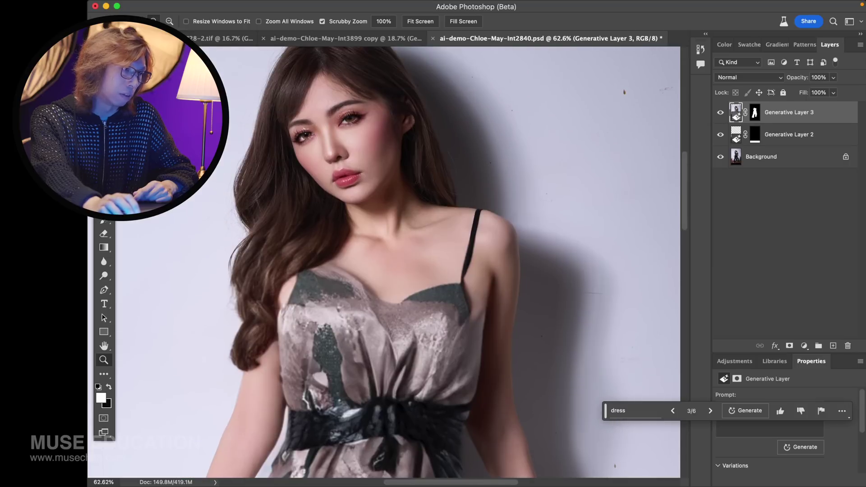
key("j")
mouse_move(409, 125)
left_mouse_down()
mouse_move(402, 141)
mouse_move(411, 150)
mouse_move(418, 131)
mouse_move(405, 124)
left_mouse_up()
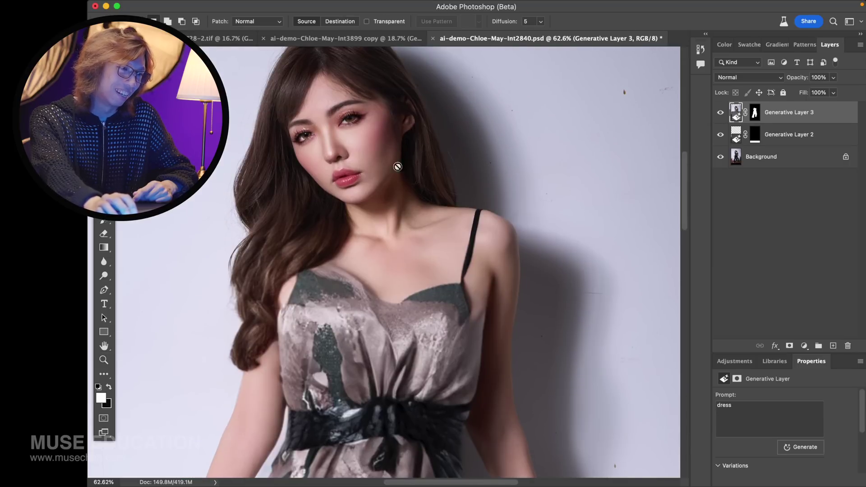
left_click(650, 410)
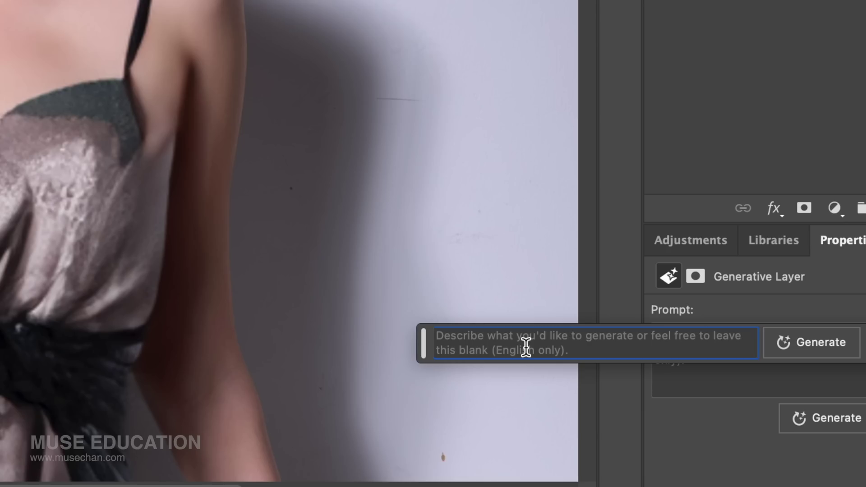
type("earing")
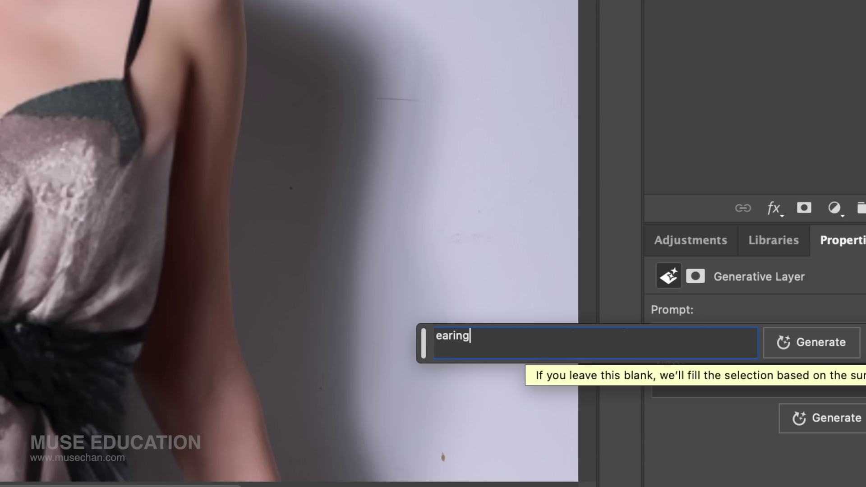
left_click(780, 345)
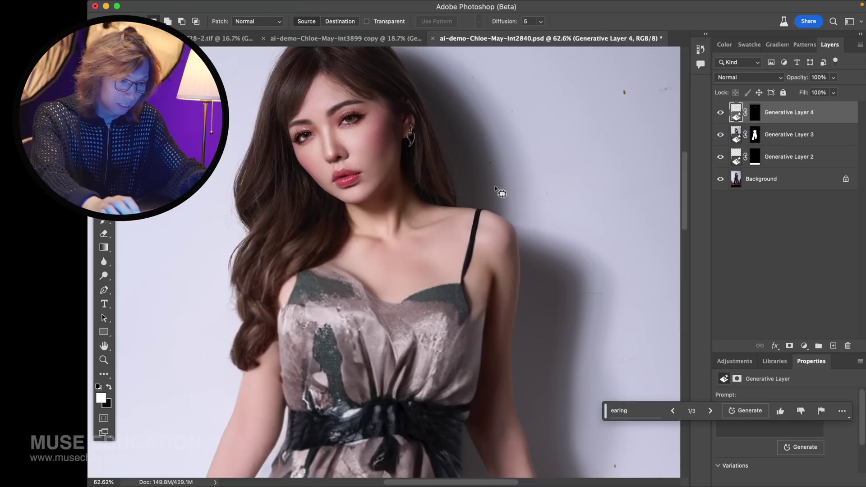
Inspect the generated earring at 200%, and view it with the whole upper body at 33.33%.
scroll(495, 189, "up", 5)
scroll(450, 191, "up", 5)
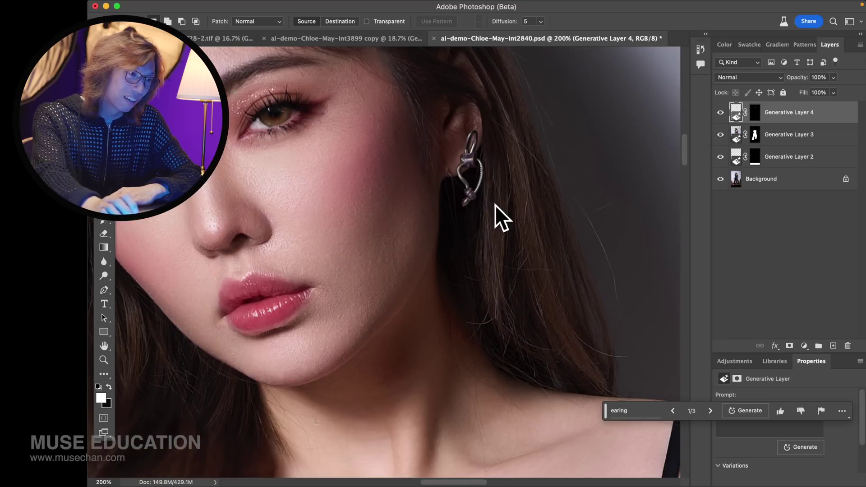
scroll(495, 204, "down", 3)
scroll(498, 210, "down", 3)
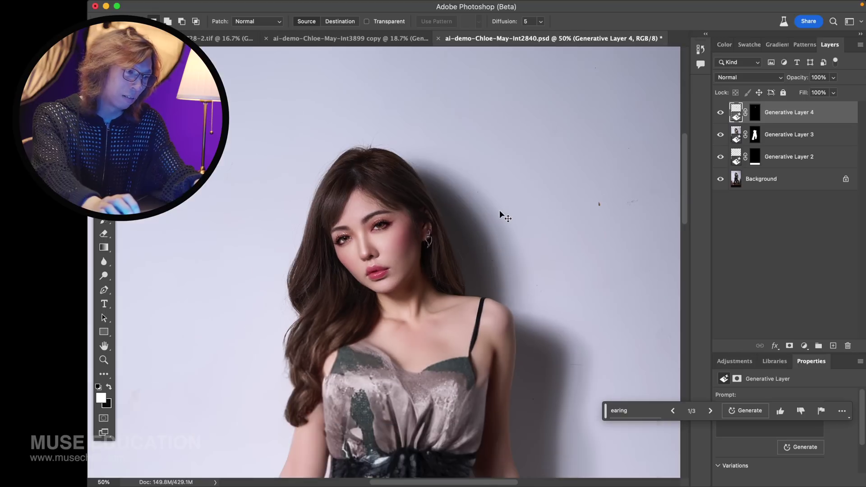
scroll(500, 211, "down", 1)
scroll(500, 212, "down", 3)
scroll(424, 185, "up", 2)
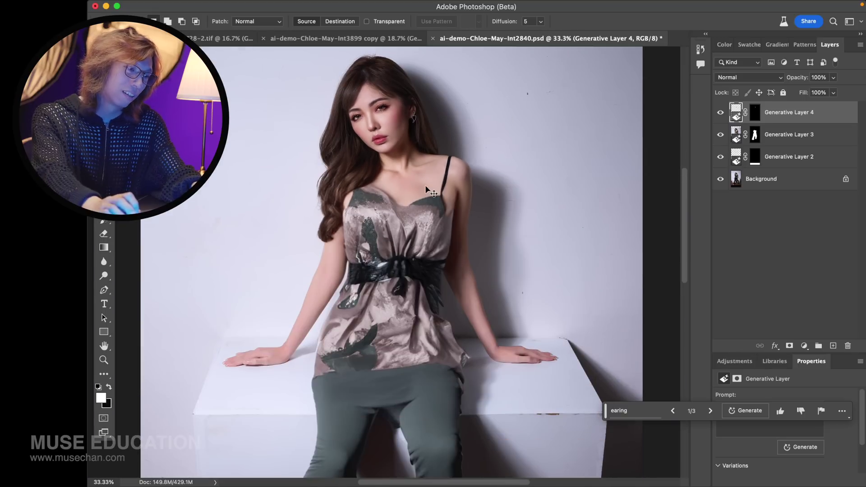
Examine the dress's neckline, bodice and belt at 66.67%, and return to the face and earring.
scroll(425, 187, "up", 3)
scroll(445, 188, "down", 1)
scroll(453, 276, "down", 1)
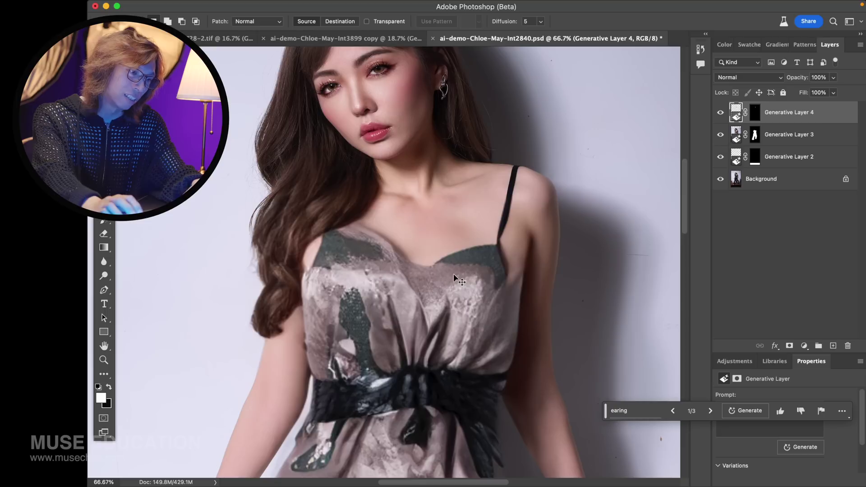
scroll(454, 276, "down", 3)
mouse_move(476, 188)
left_mouse_down()
mouse_move(403, 191)
mouse_move(411, 227)
mouse_move(500, 245)
mouse_move(498, 198)
left_mouse_up()
left_click(419, 192)
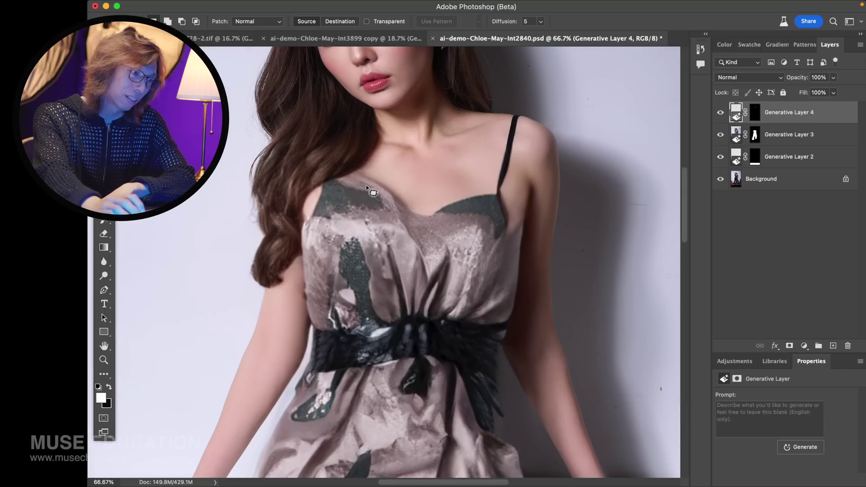
scroll(523, 226, "down", 3)
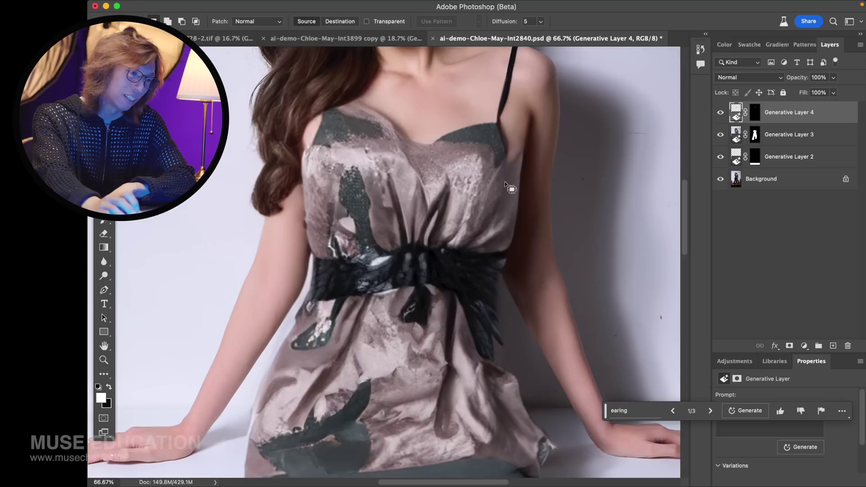
scroll(471, 297, "up", 3)
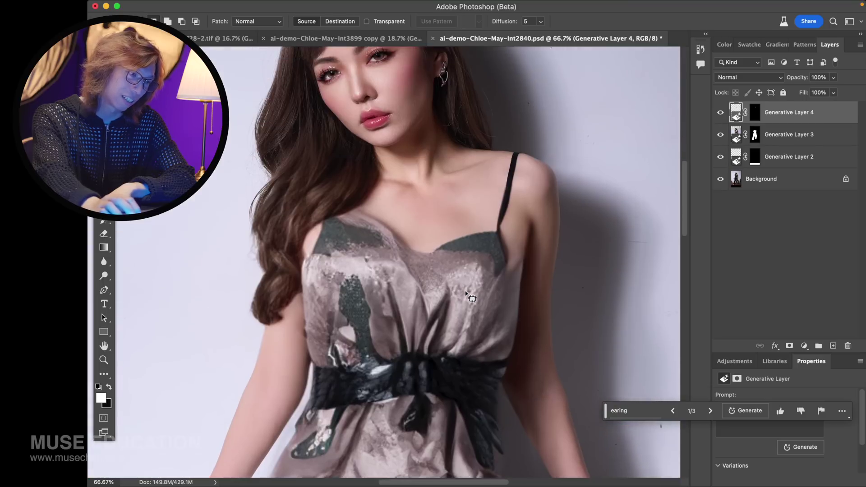
scroll(471, 298, "up", 2)
scroll(470, 297, "up", 2)
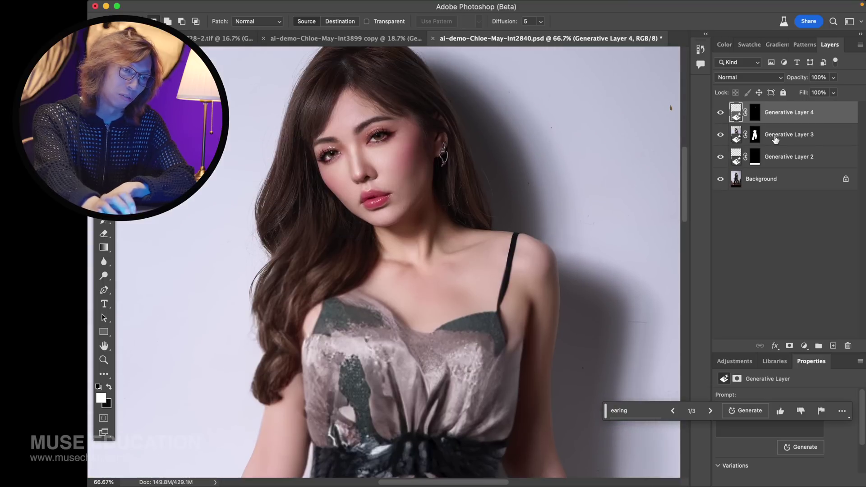
Compare the portrait with and without Generative Layer 4, and show the third earring variation.
left_click(720, 112)
left_click(720, 112)
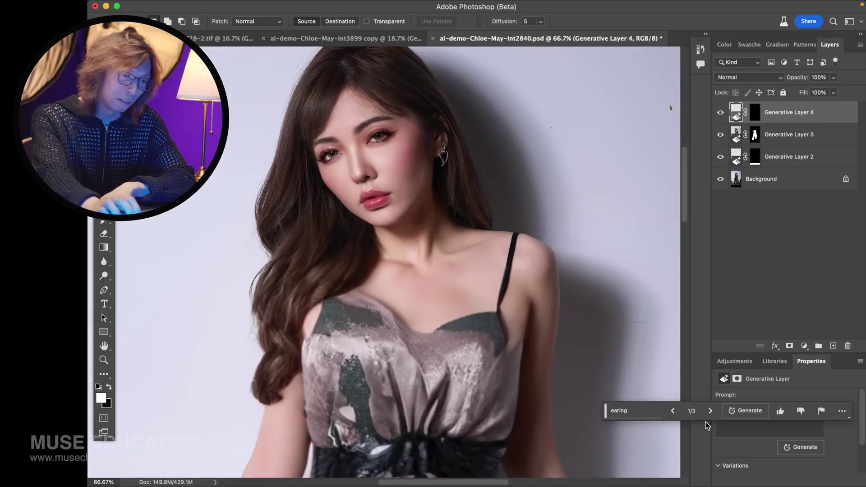
left_click(710, 412)
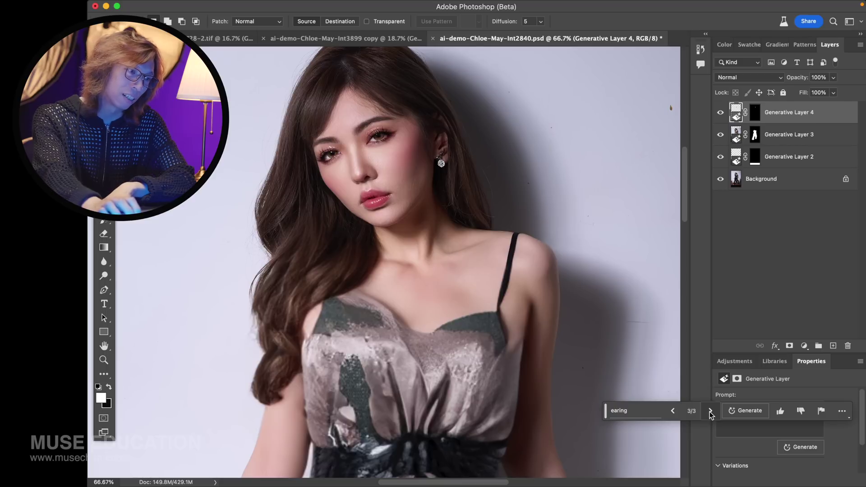
Inspect the third earring variation at 200%, and return to the upper-body view at 50%.
key("super+minus")
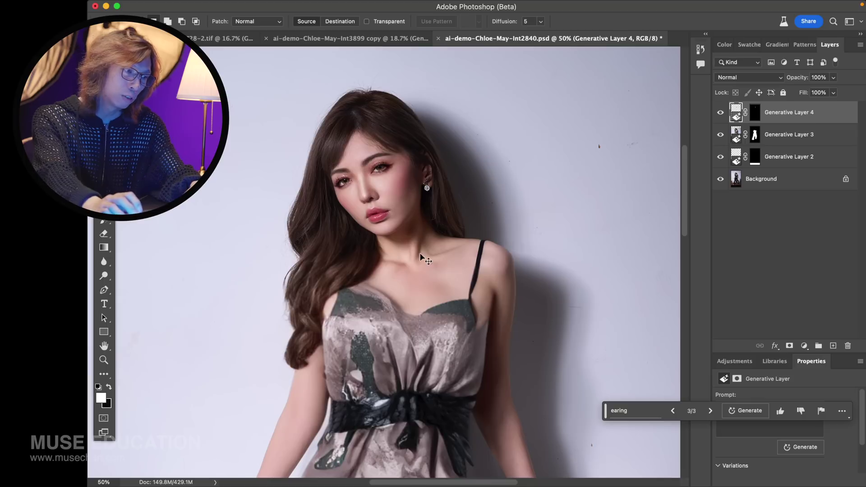
key("super+equal")
key("super+equal")
key("super+equal")
scroll(406, 198, "up", 10)
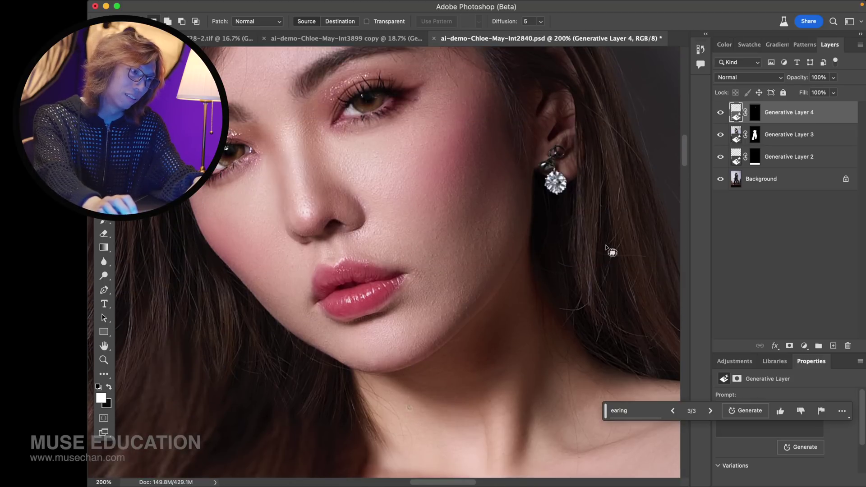
key("super+minus")
key("super+minus")
key("super+minus")
scroll(514, 256, "down", 3)
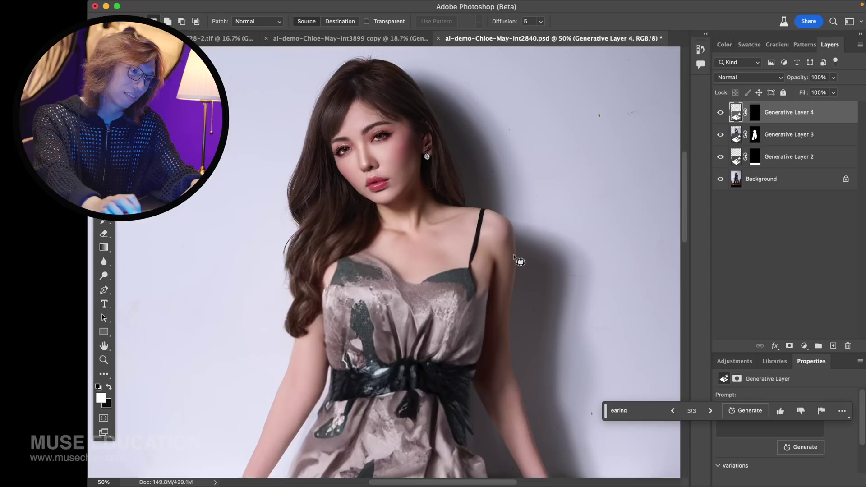
scroll(514, 257, "down", 1)
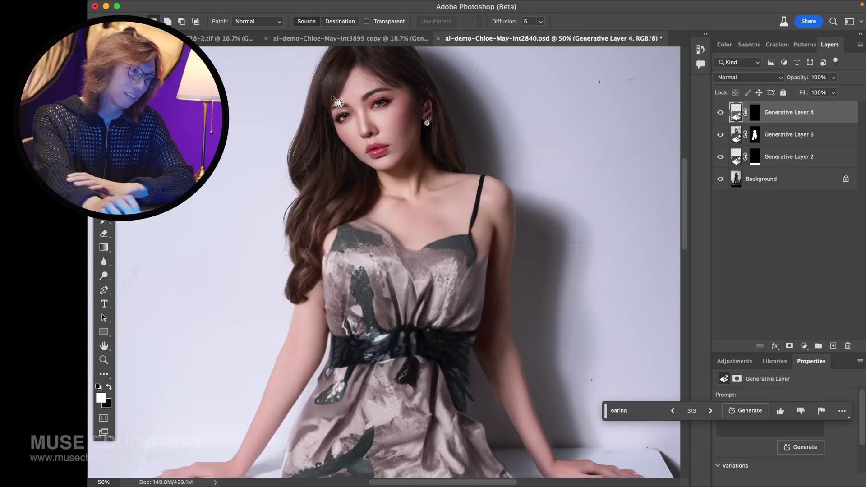
Outline a band around both eyes out to the temples and fill it with the prompt "eye glasses".
mouse_move(338, 87)
left_mouse_down()
mouse_move(321, 120)
mouse_move(329, 133)
mouse_move(372, 130)
left_mouse_up()
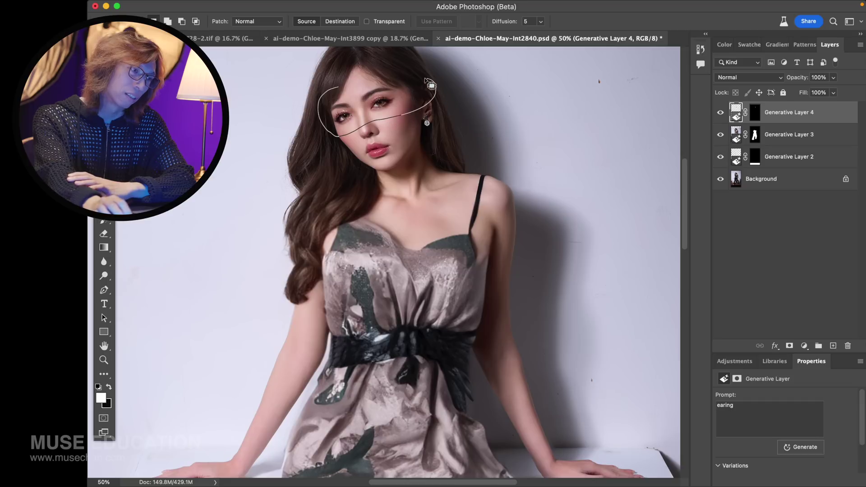
left_click_drag(340, 96, 340, 96)
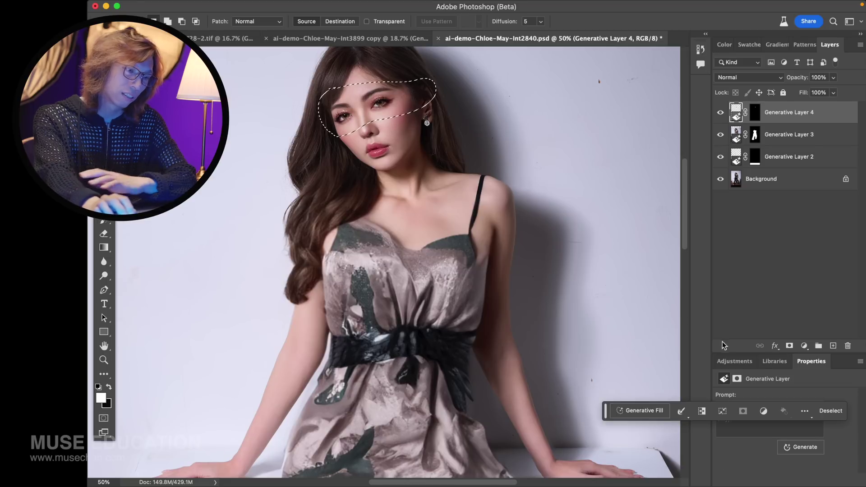
left_click(640, 410)
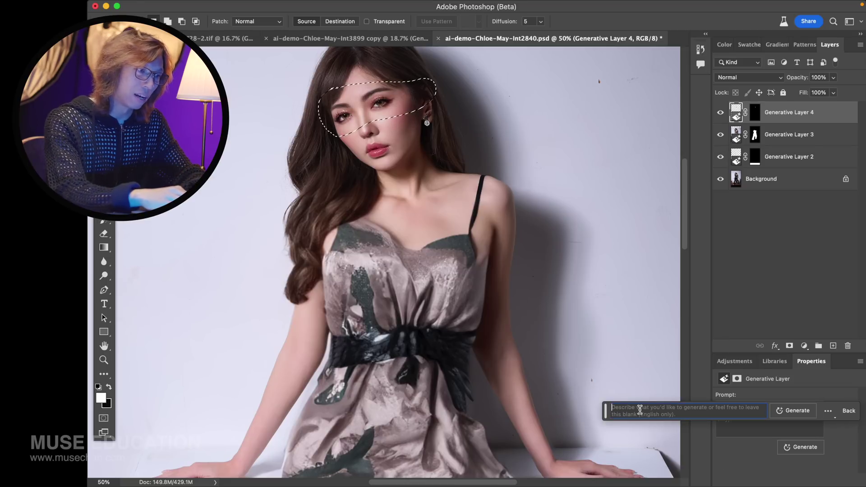
type("eye glas")
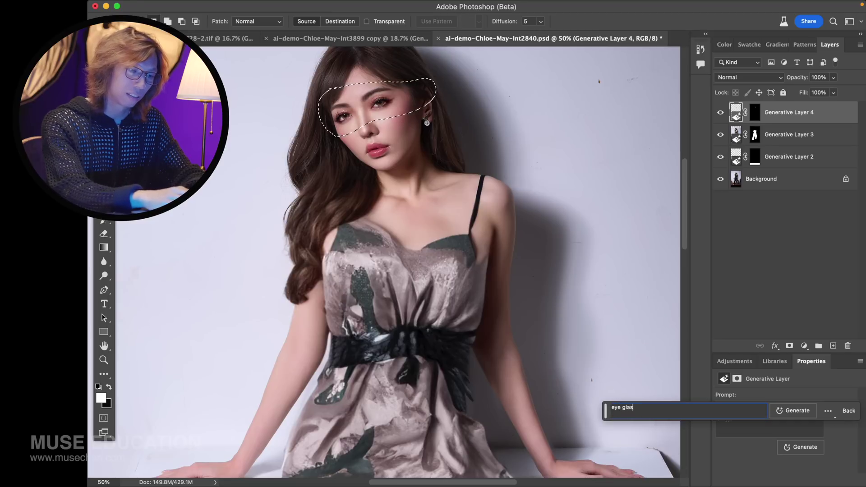
type("ses")
key("Return")
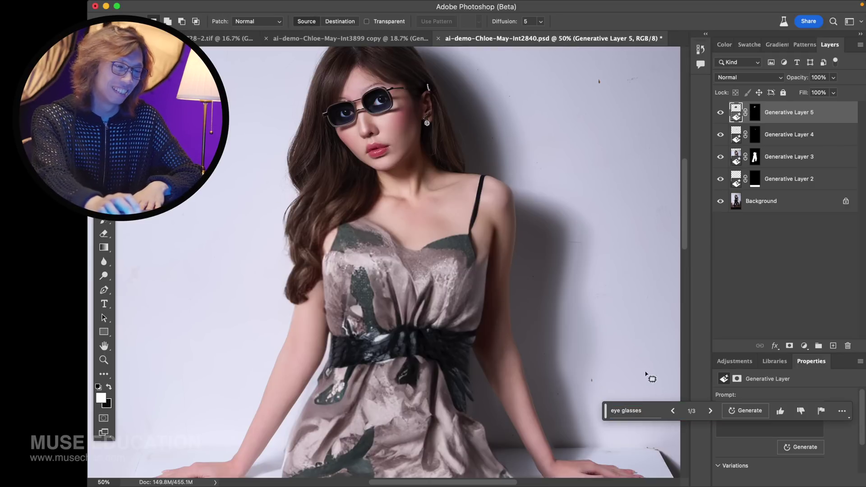
Show the second eyeglasses variation, view it at 33.33% and 50%, and switch to the third one.
left_click(710, 411)
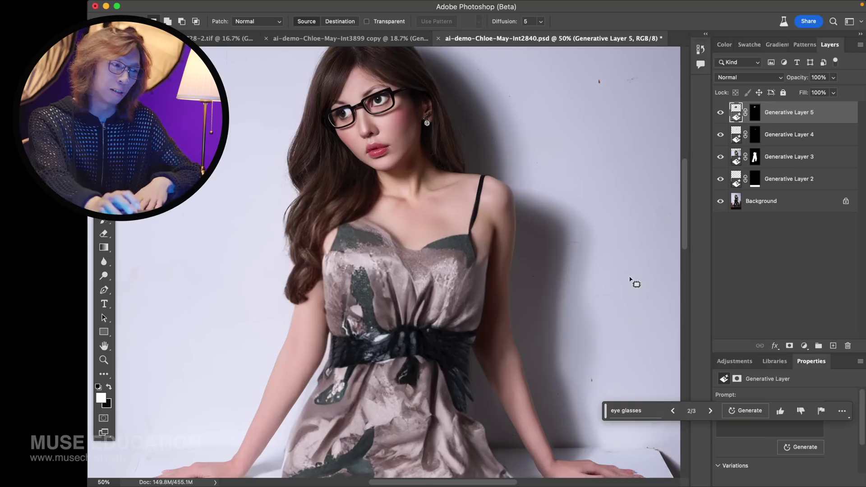
key("super+minus")
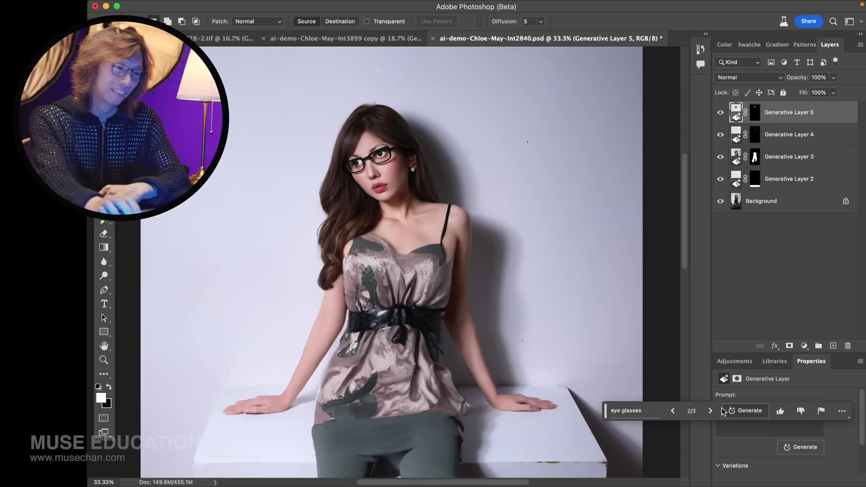
key("super+plus")
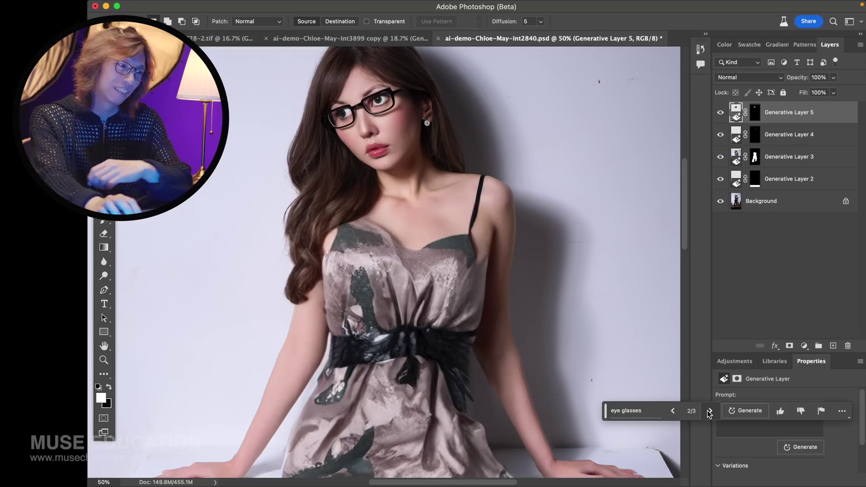
left_click(710, 411)
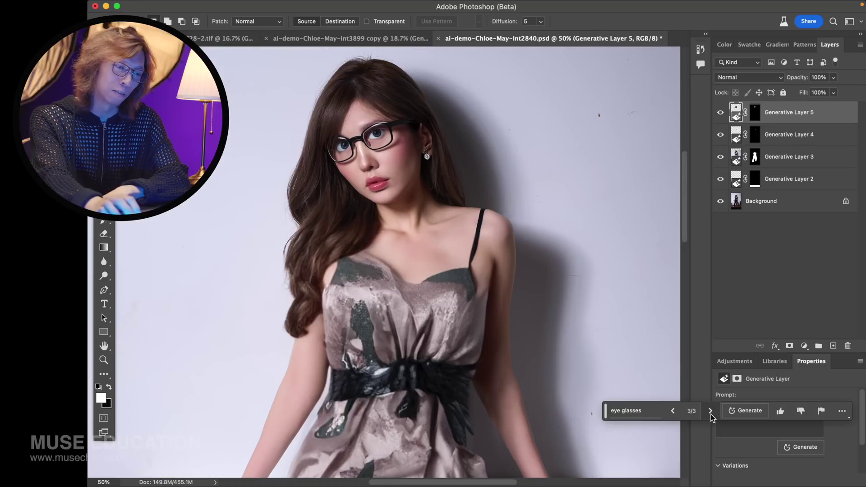
Change the eyeglasses prompt on Generative Layer 5 to "sun glasses" and regenerate the fill.
left_click(710, 411)
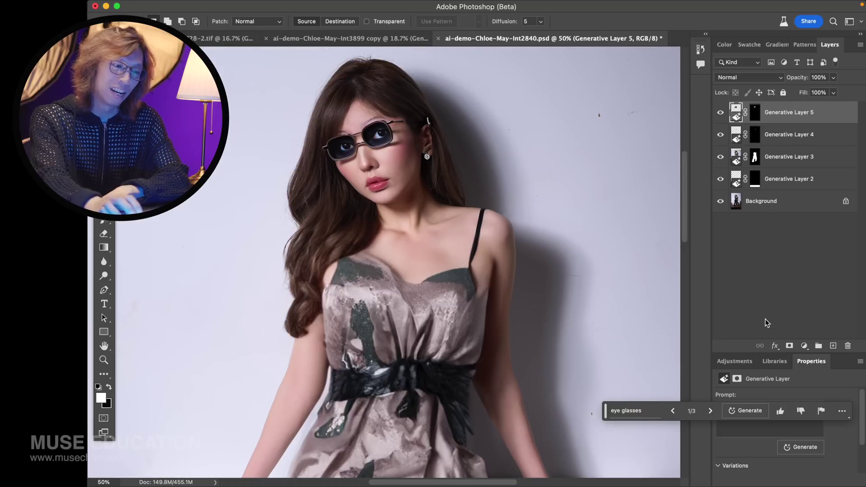
left_click(632, 410)
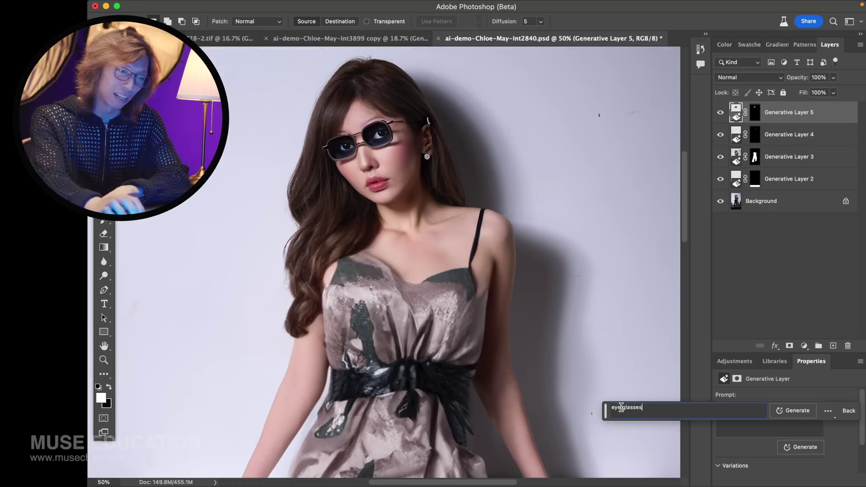
left_click_drag(621, 407, 561, 407)
type("sun")
key("Return")
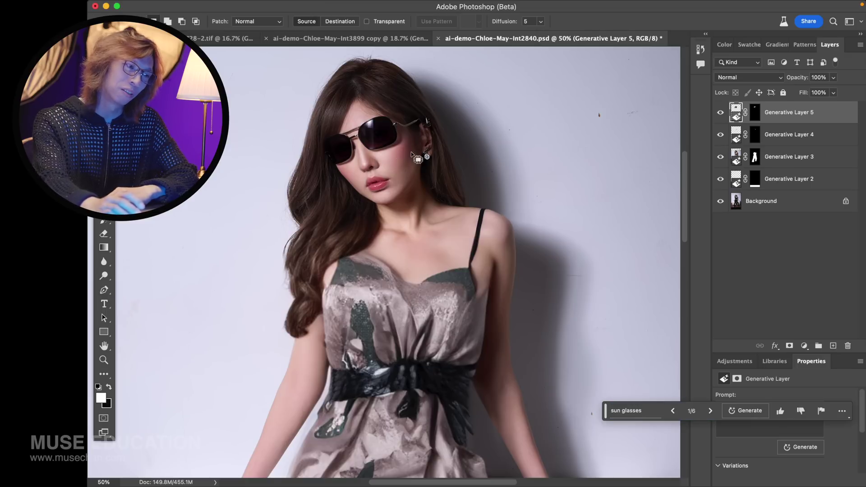
Switch Generative Layer 5 to the third sunglasses variation and view it at 50%.
key("super+minus")
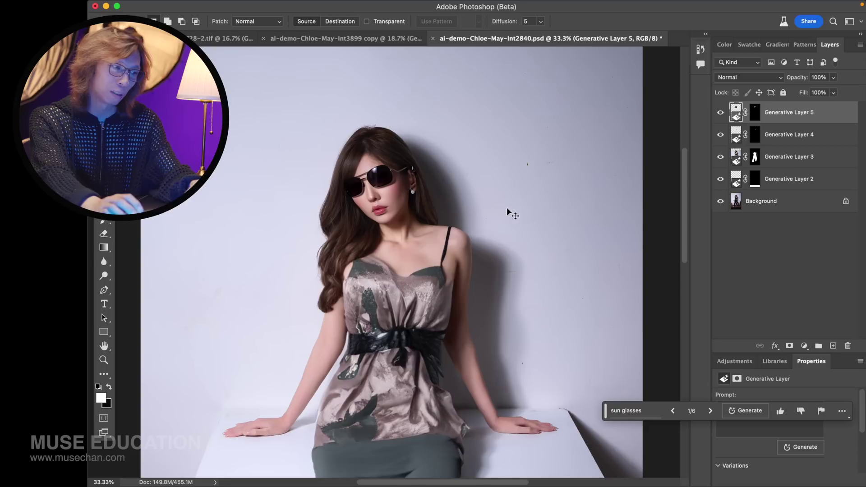
left_click(710, 411)
left_click(710, 411)
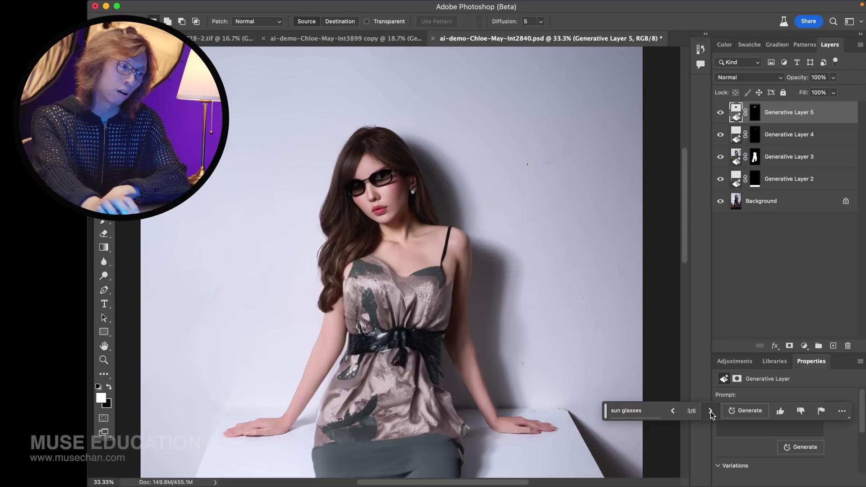
key("super+plus")
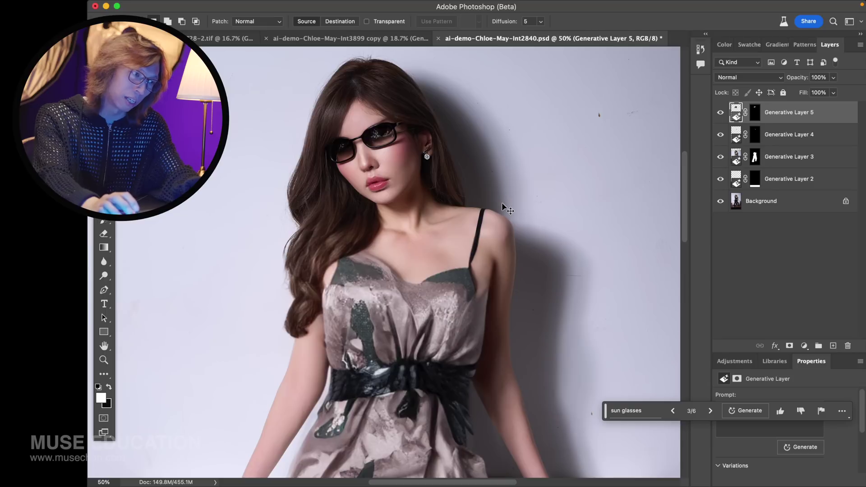
Compare the portrait with and without the sunglasses of Generative Layer 5 at 25%.
key("super+minus")
key("super+minus")
left_click(720, 113)
left_click(720, 112)
left_click(720, 113)
left_click(721, 113)
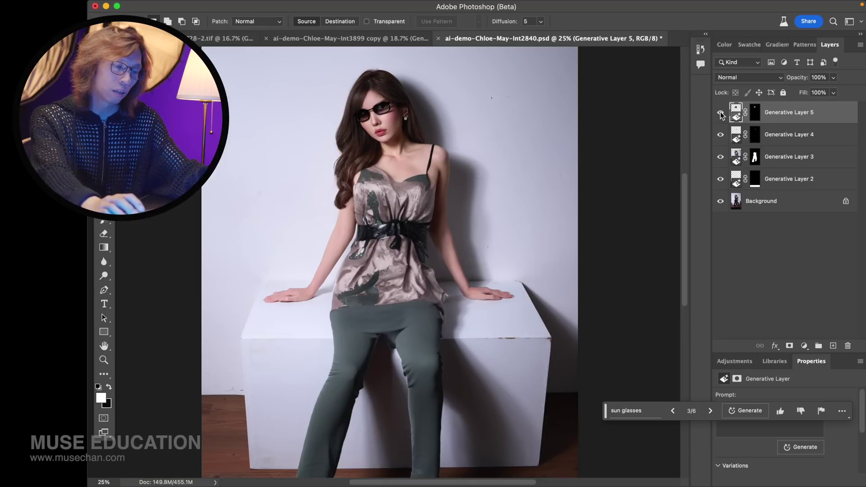
Inspect the third sunglasses variation at 100%, and return to the wider view at 33.33%.
key("super+plus")
scroll(356, 136, "up", 10)
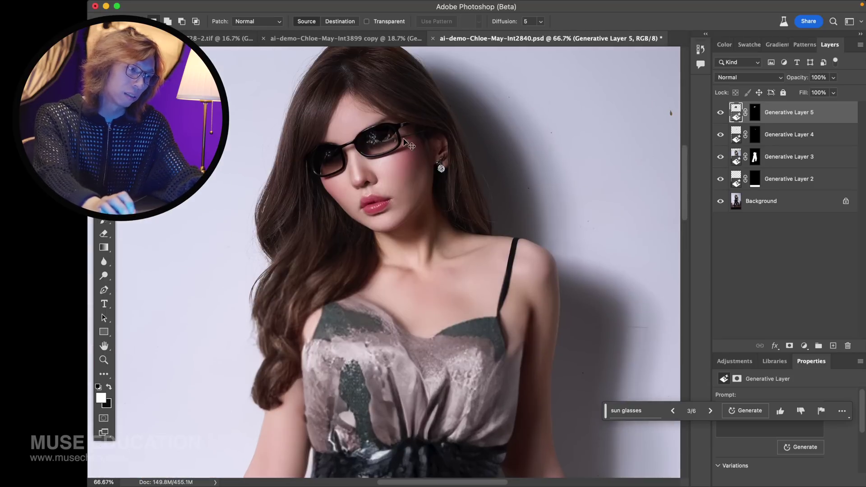
key("super+plus")
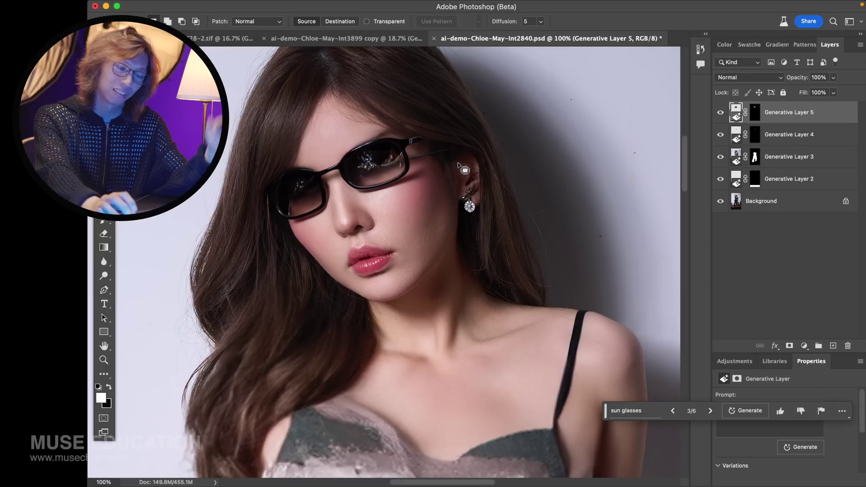
key("super+minus")
key("super+minus")
key("super+minus")
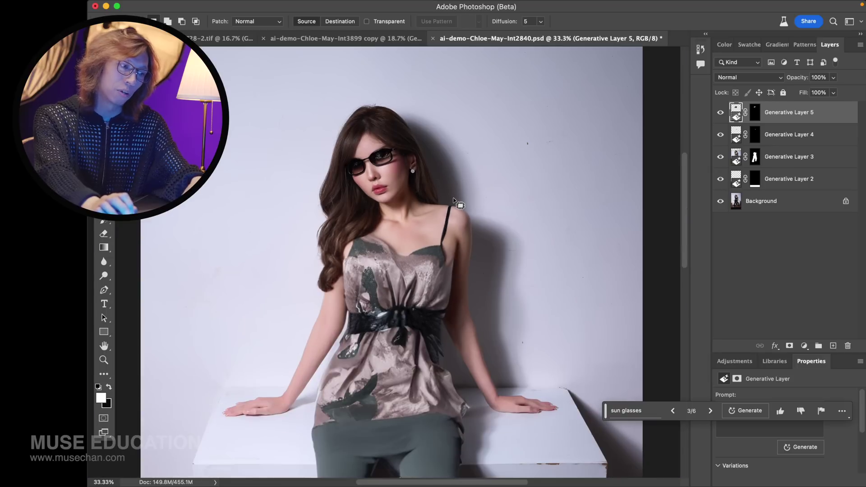
scroll(454, 202, "down", 3)
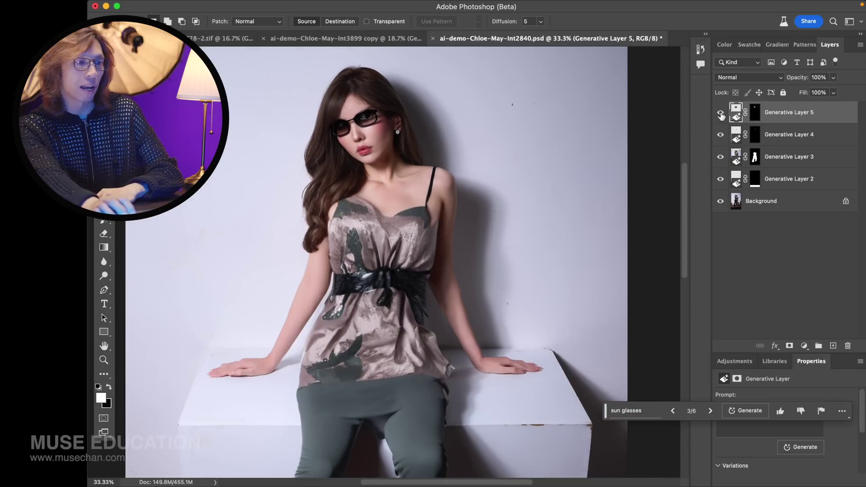
Hide Generative Layer 5, and compare the portrait with and without Generative Layers 4 and 3 in turn.
left_click(721, 113)
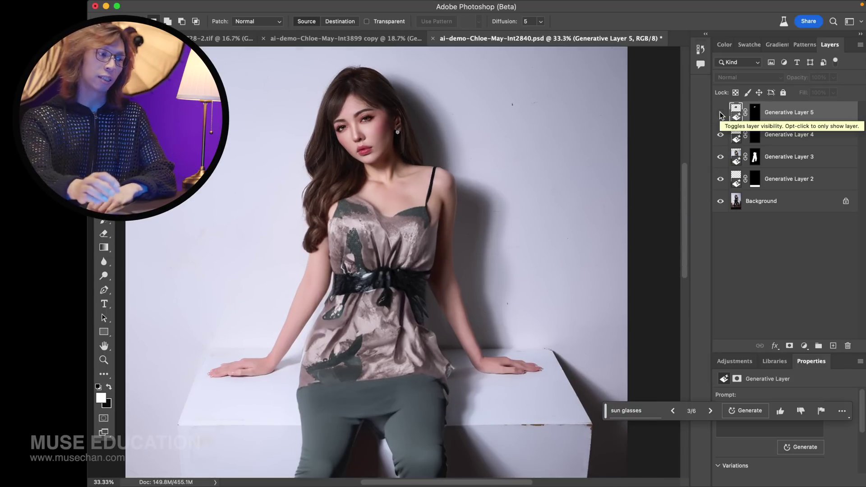
left_click(720, 134)
left_click(720, 135)
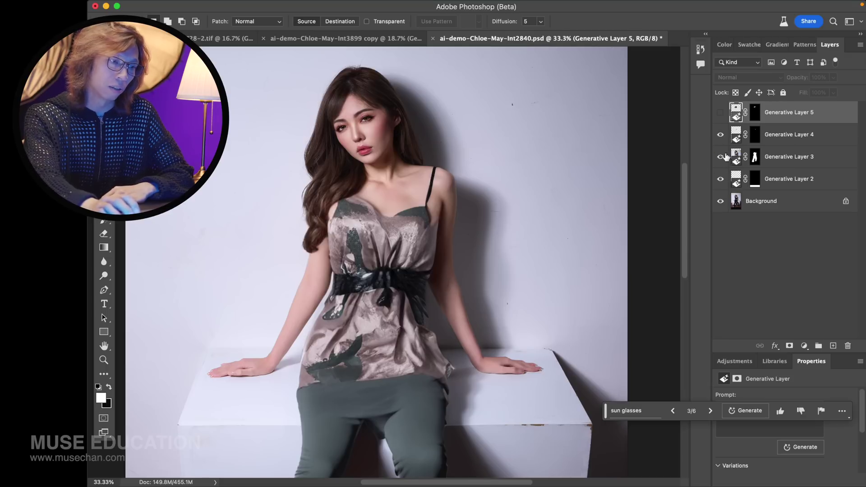
left_click(720, 157)
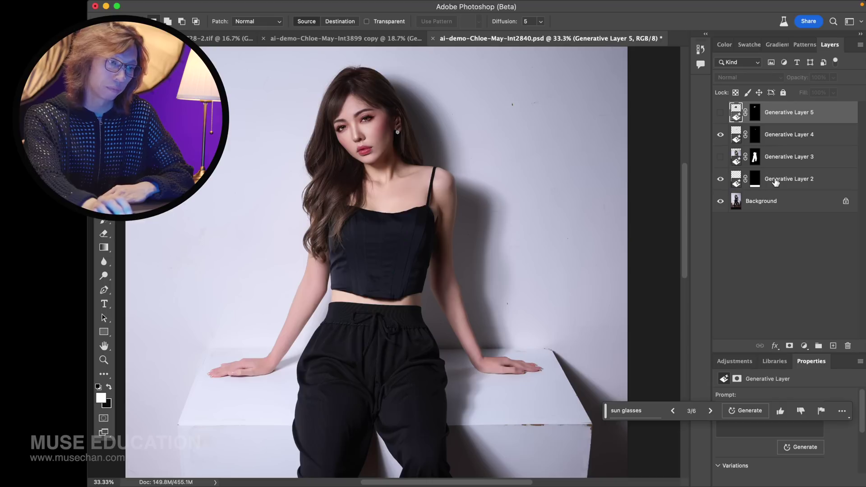
left_click(720, 157)
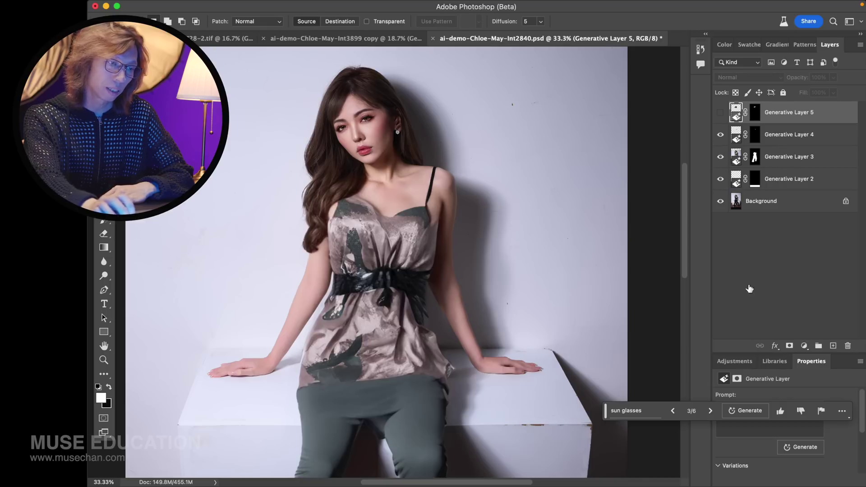
Switch Generative Layer 3 to the fourth dress variation and make Generative Layer 5 visible again.
left_click(736, 159)
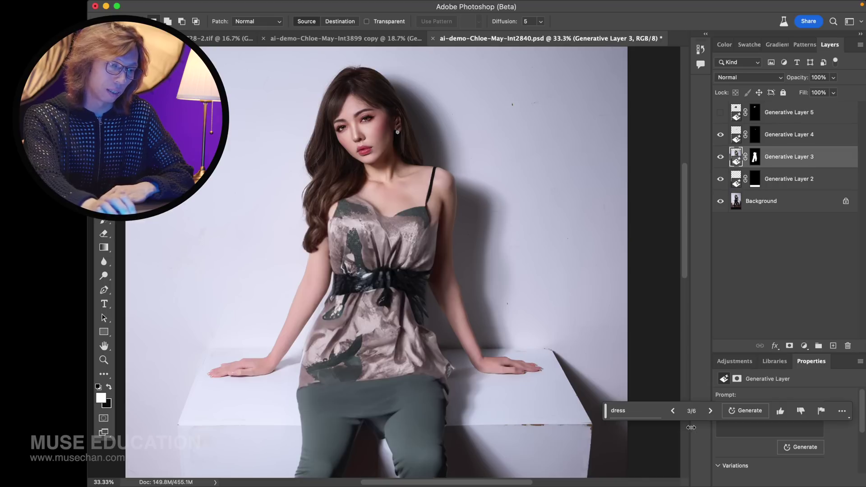
left_click(708, 410)
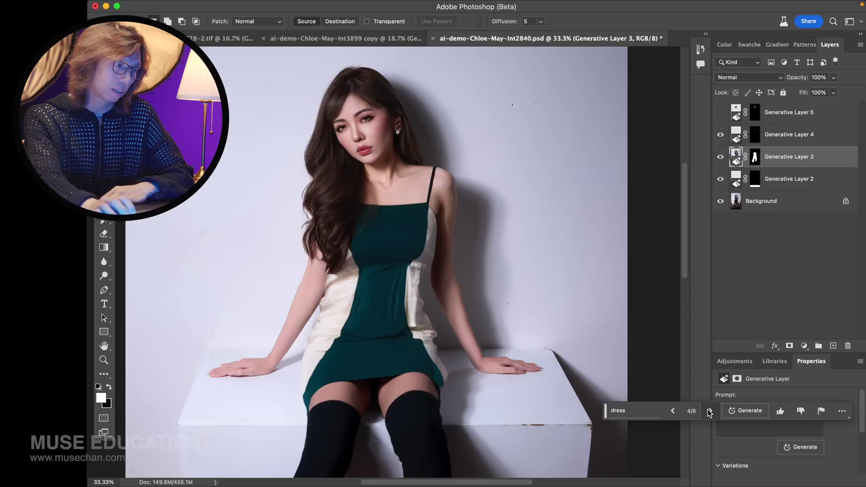
left_click(721, 113)
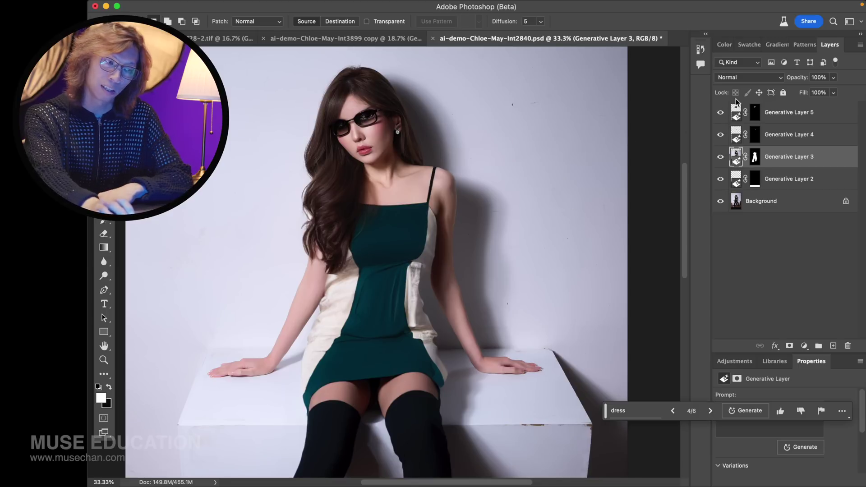
Hide Generative Layer 5, outline a band around both eyes out to the temples, and fill it with the prompt "sun glasses".
left_click(738, 117)
left_click(720, 112)
mouse_move(345, 115)
left_mouse_down()
mouse_move(331, 121)
mouse_move(337, 143)
mouse_move(348, 147)
mouse_move(373, 136)
mouse_move(392, 106)
mouse_move(339, 118)
left_mouse_up()
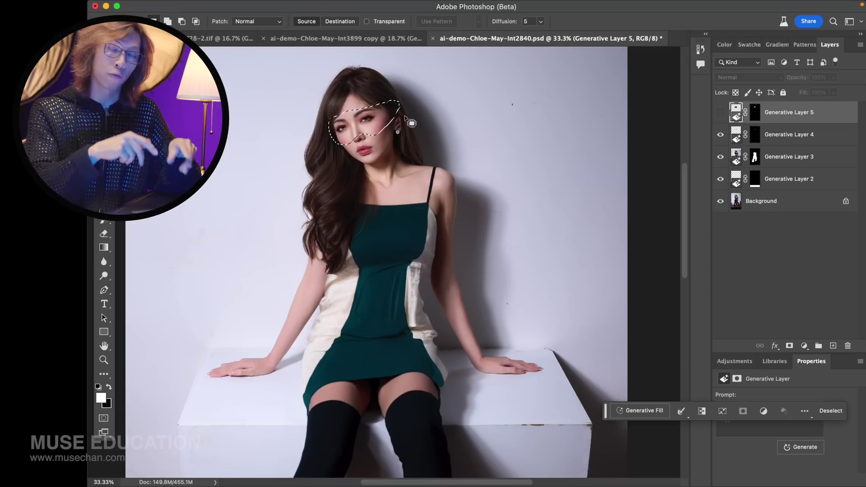
left_click(645, 411)
type("sun")
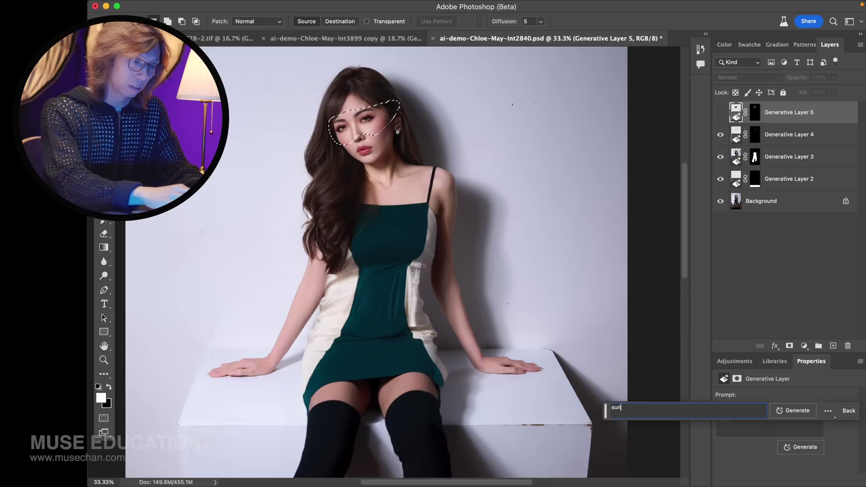
type(" glasses")
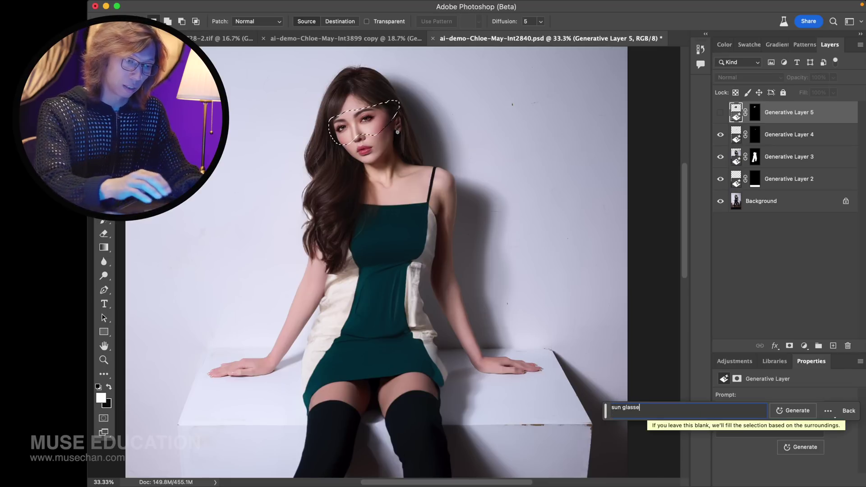
left_click(796, 409)
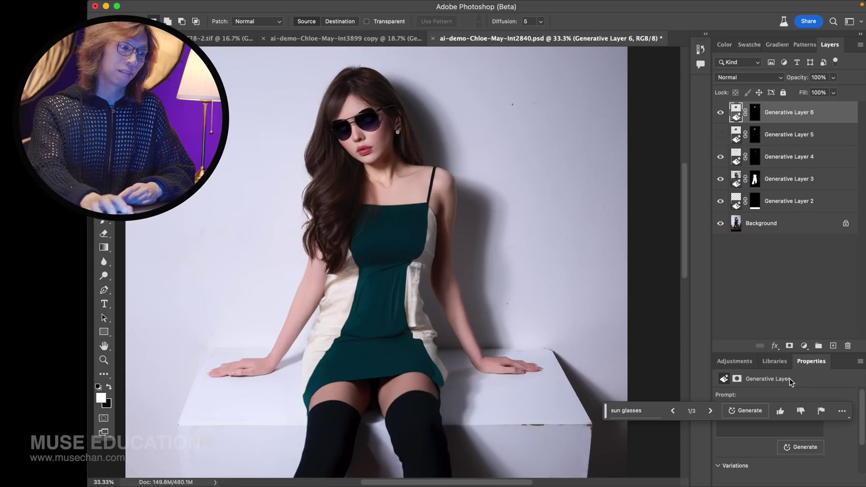
Review the sunglasses variations on Generative Layer 6 and return to the first one.
left_click(710, 412)
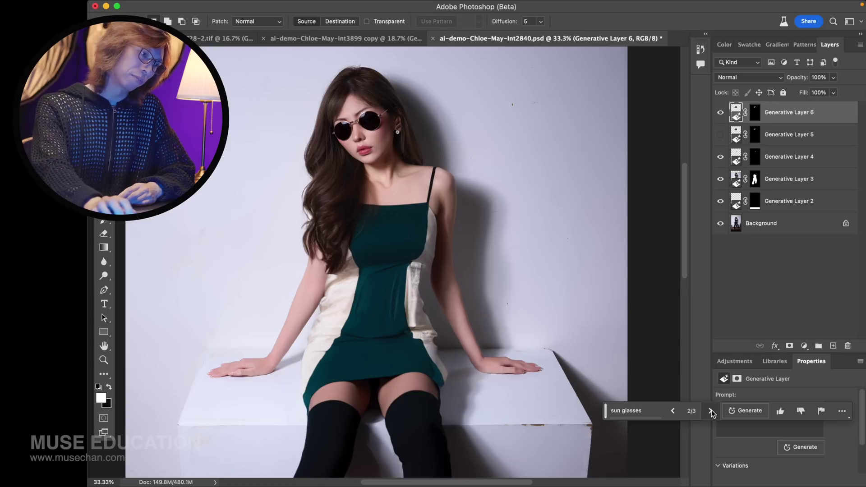
left_click(711, 411)
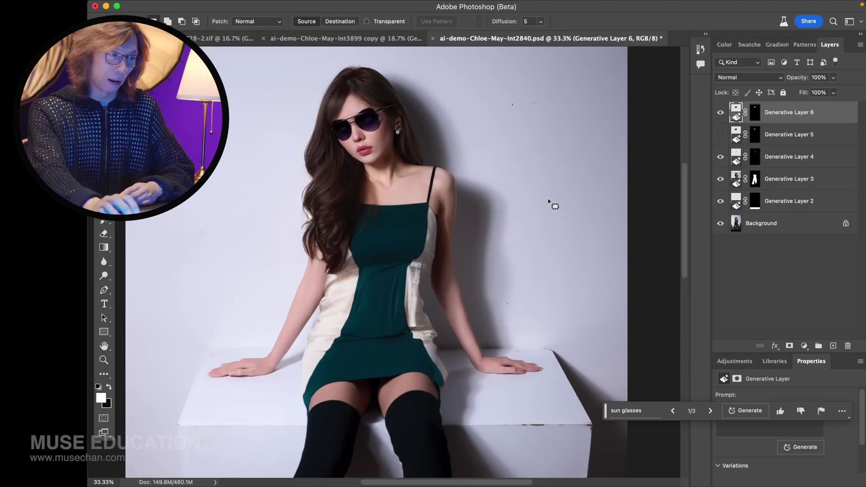
scroll(535, 196, "down", 1)
scroll(536, 197, "right", 1)
View the whole portrait at 16.67% and compare it with the Background layer shown alone.
key("super+minus")
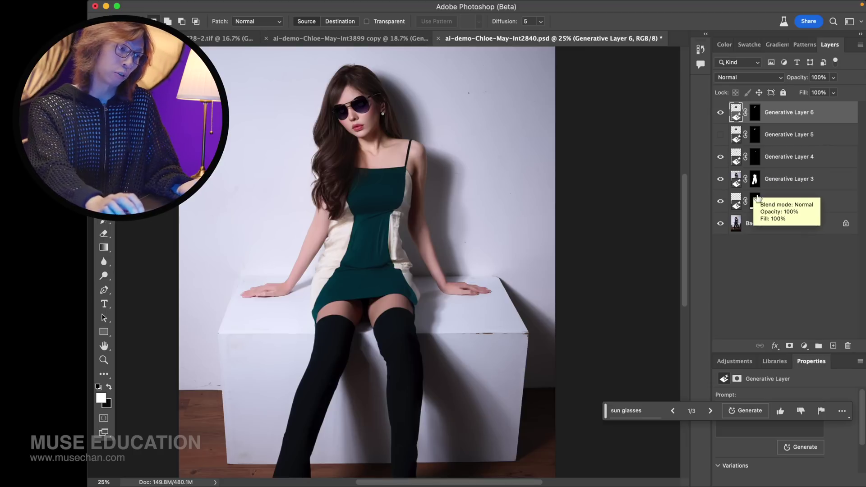
key("super+minus")
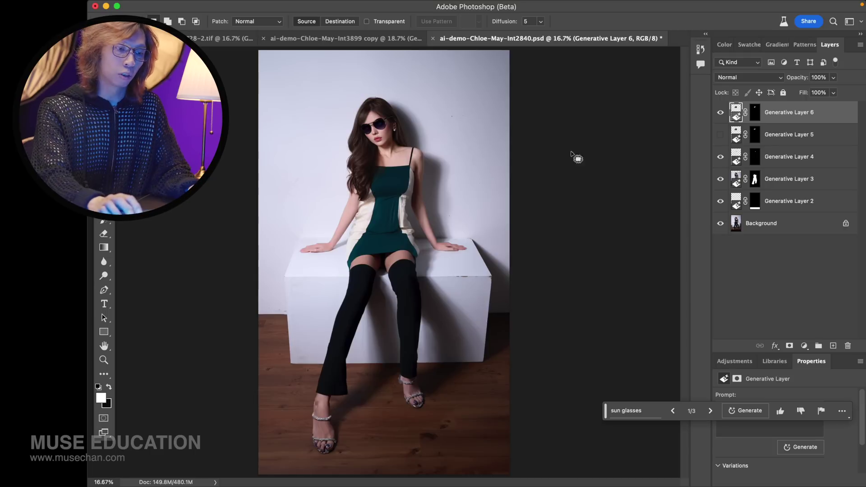
left_click(721, 225, "alt")
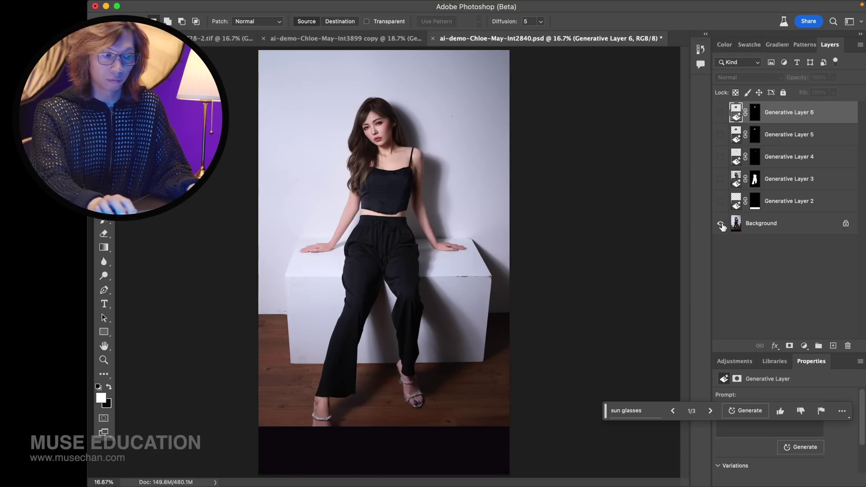
left_click(721, 225, "alt")
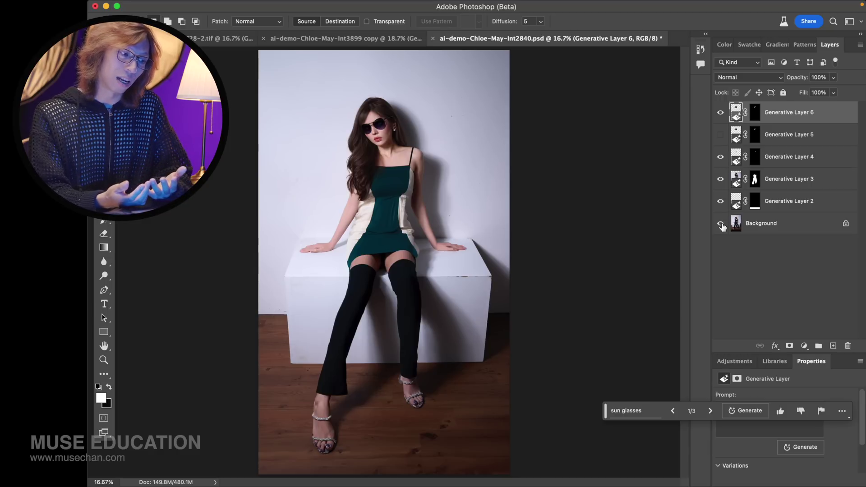
Inspect the generated dress, hair and sunglasses at 100%, and return to the full portrait with the Move tool active.
key("super+1")
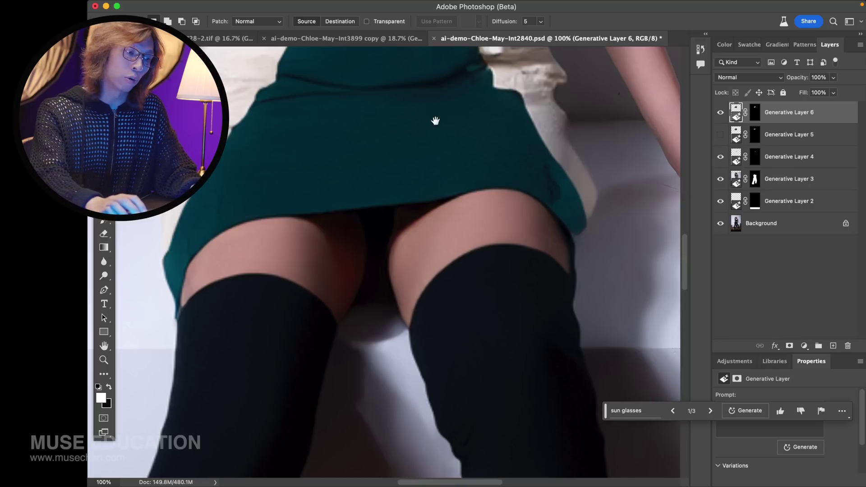
left_click_drag(435, 120, 568, 159)
scroll(444, 199, "left", 2)
scroll(444, 199, "up", 10)
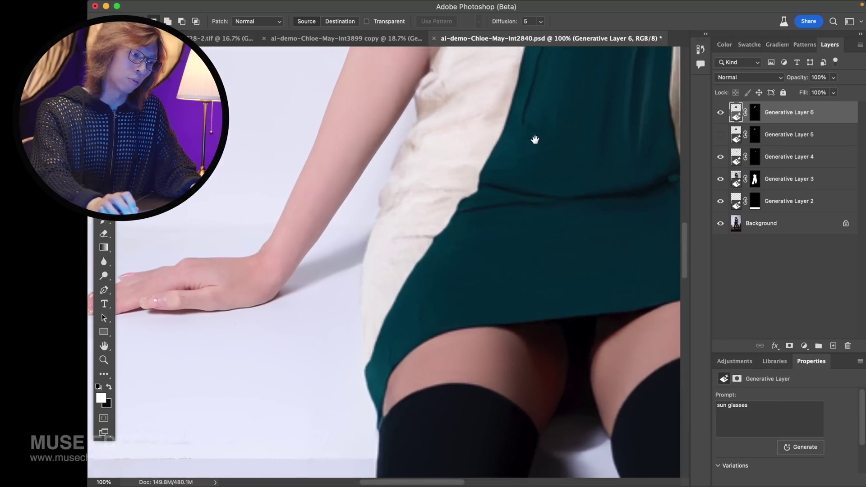
left_click_drag(527, 118, 483, 229)
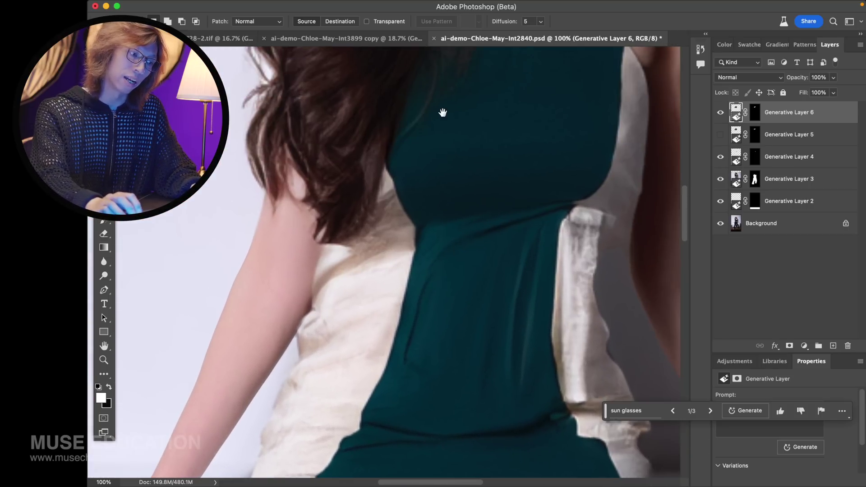
left_click_drag(443, 113, 433, 209)
left_click_drag(445, 138, 456, 199)
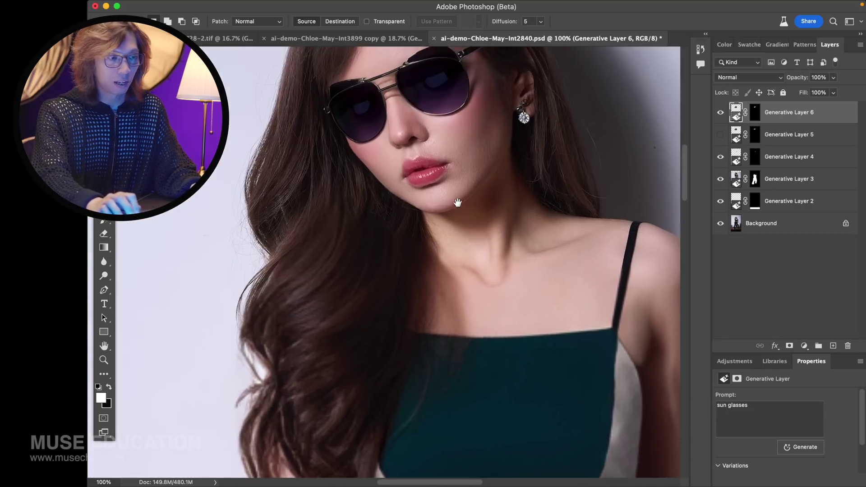
key("super+0")
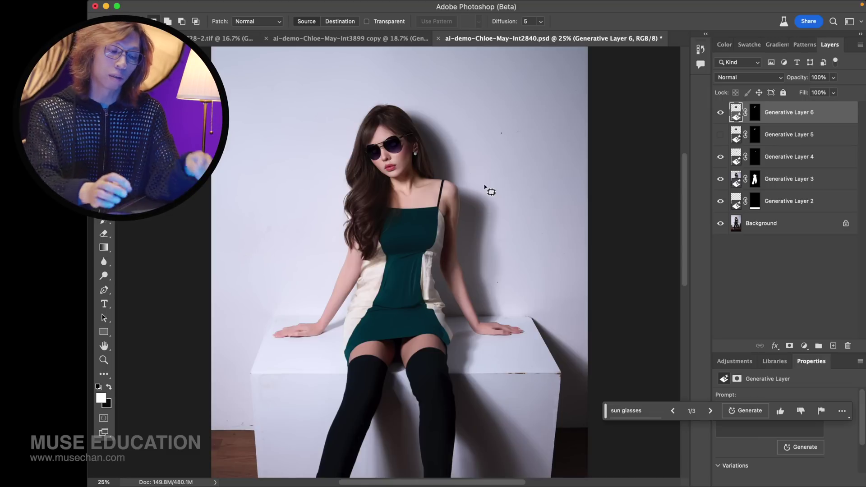
scroll(491, 191, "down", 3)
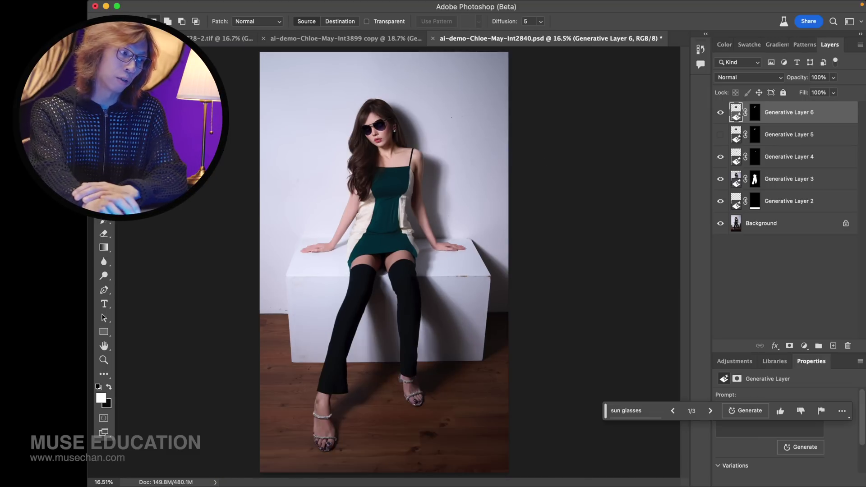
key("v")
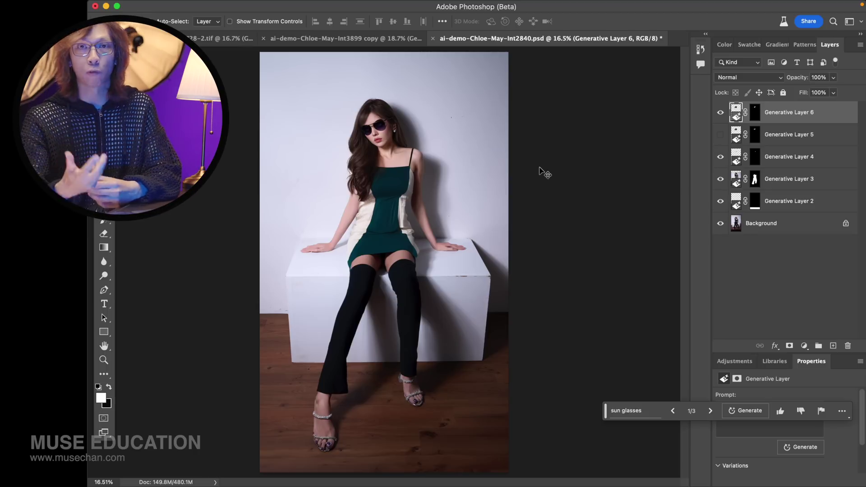
Hide Generative Layers 6, 3 and 4 so the original black outfit shows.
left_click(720, 113)
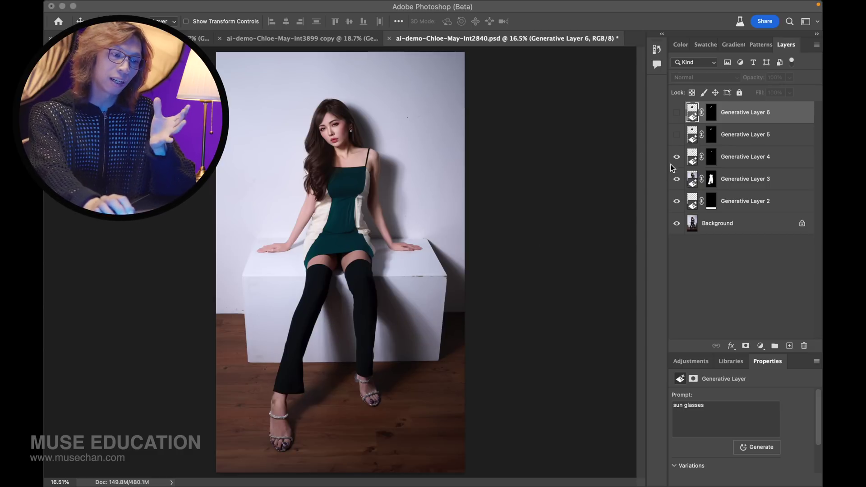
left_click(679, 193)
left_click(676, 179)
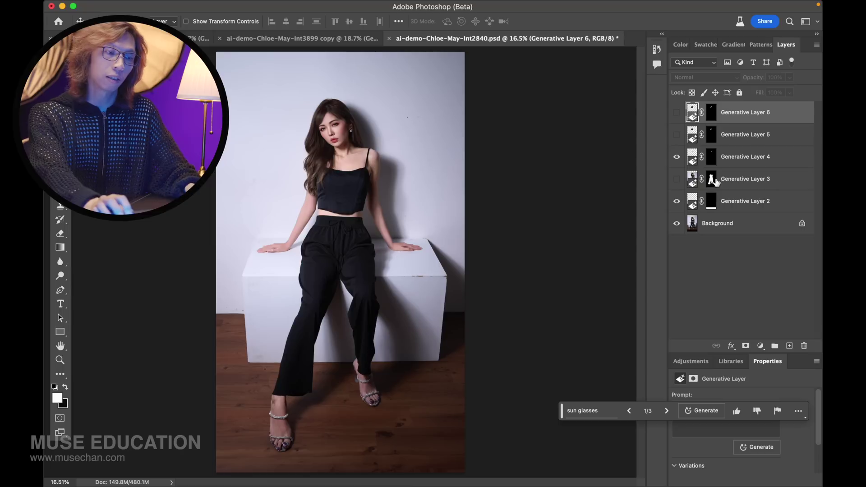
left_click(677, 156)
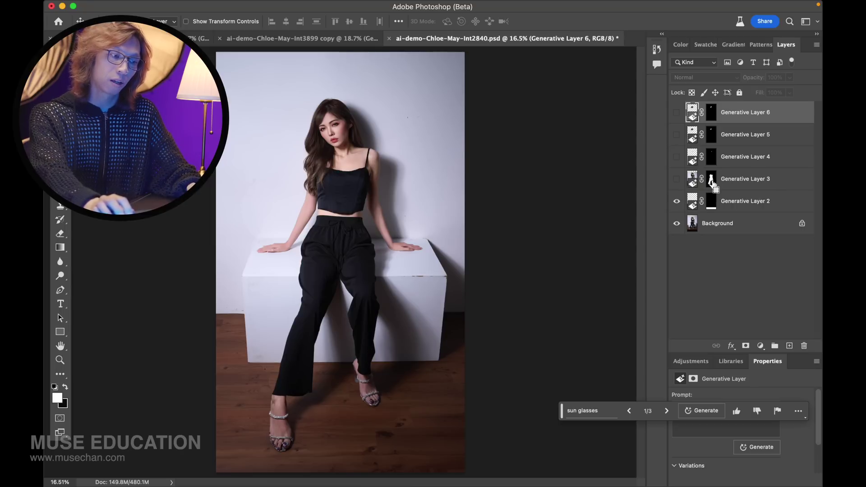
Load Generative Layer 3's mask as a selection and lasso the gap between the lower legs into it.
left_click(711, 179, "super")
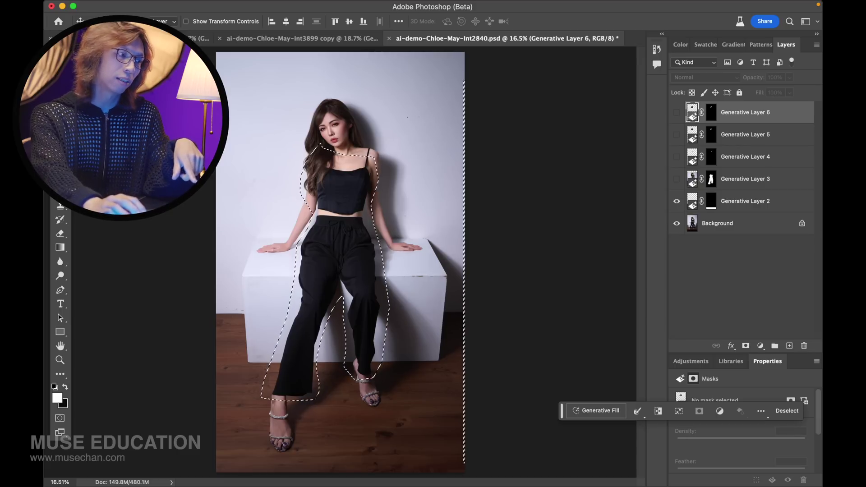
key("l")
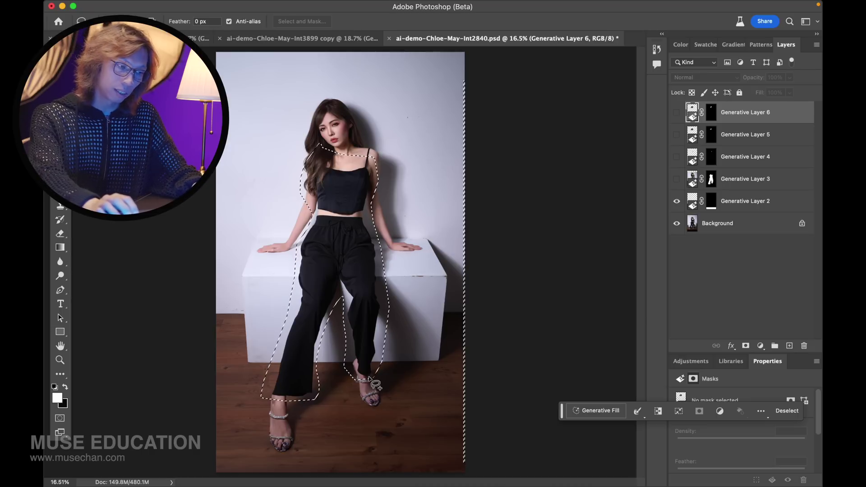
left_click_drag(363, 381, 367, 380)
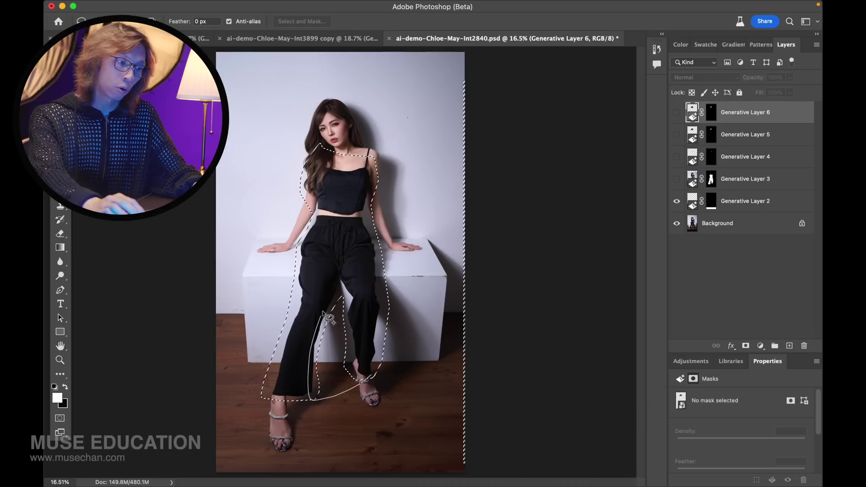
left_click_drag(365, 349, 375, 377)
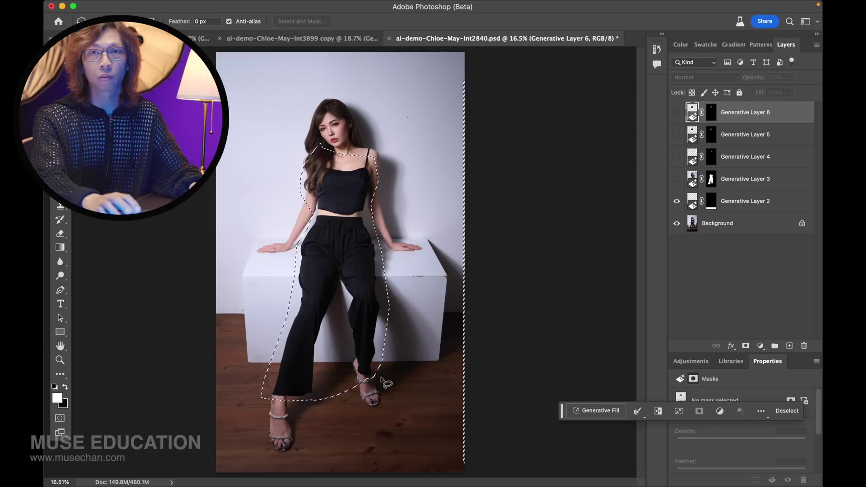
Fill the outfit selection using Generative Fill with the prompt "white dress".
right_click(456, 418)
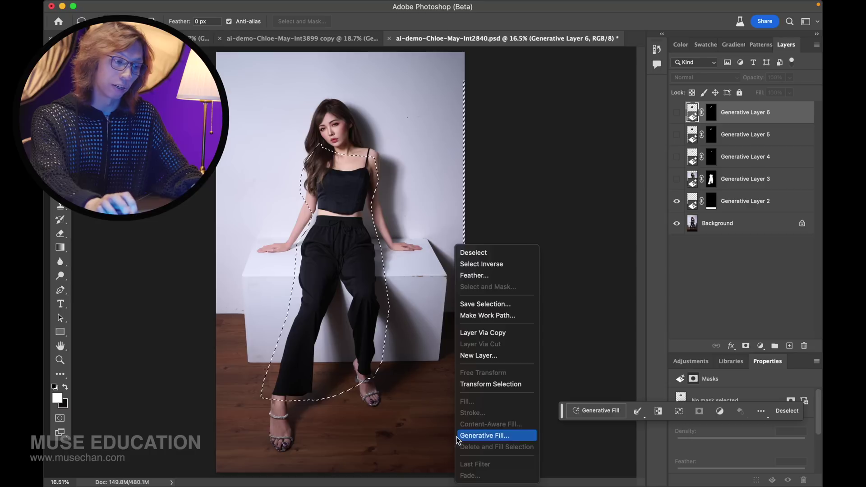
left_click(460, 436)
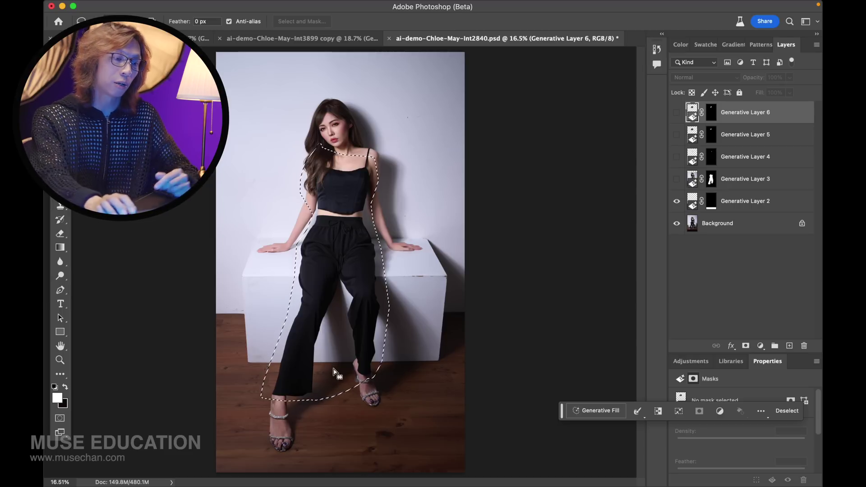
left_click(589, 410)
type("dress")
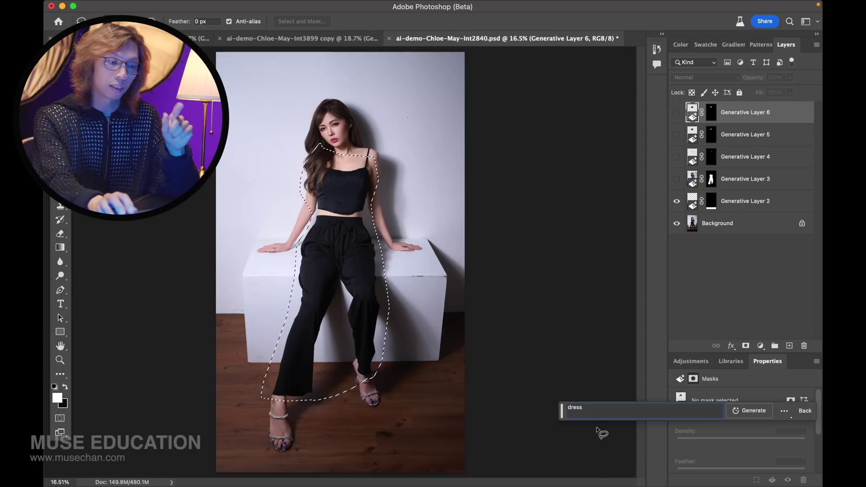
left_click_drag(567, 408, 820, 432)
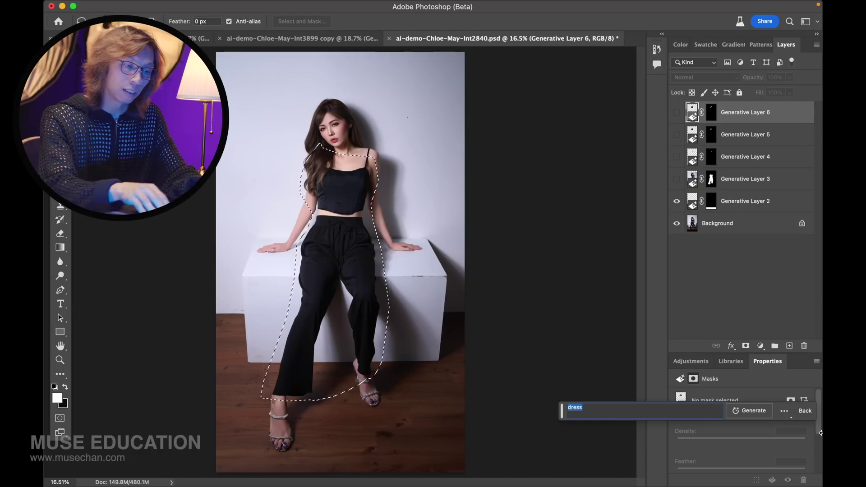
key("Left")
type("white")
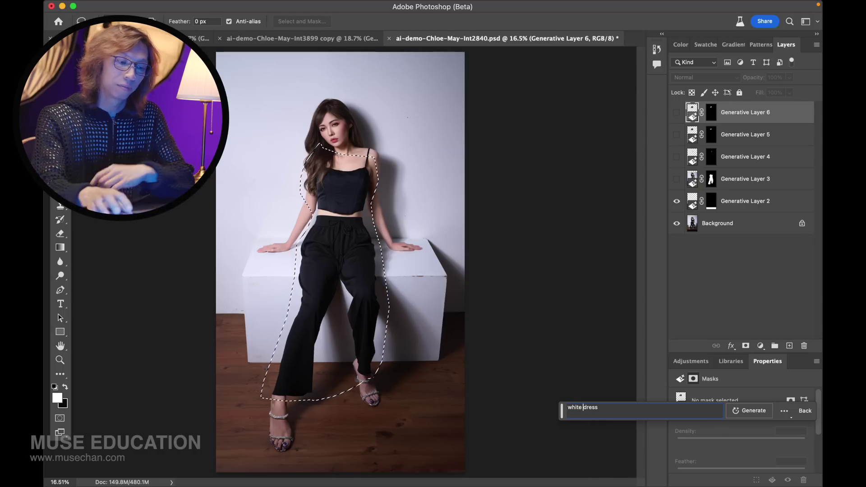
left_click(749, 410)
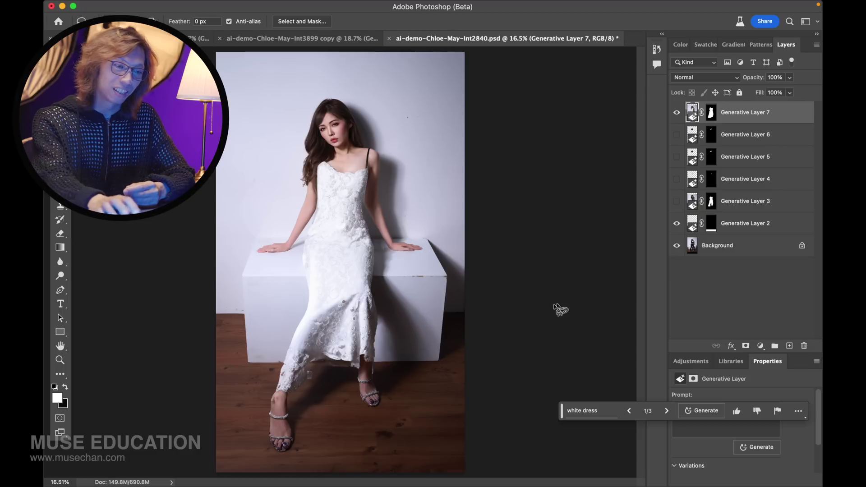
Show the second white dress variation, inspect its hem and bodice at 33.33%, and return to the full portrait at 16.67%.
left_click(667, 411)
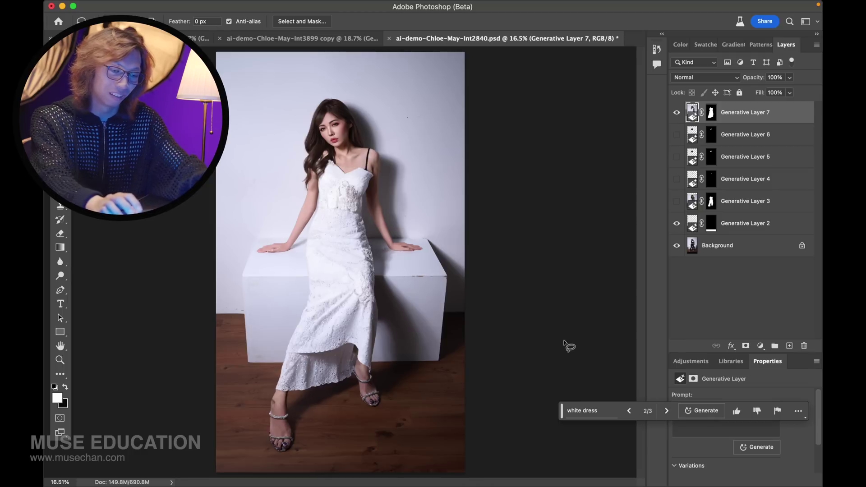
scroll(344, 344, "up", 3)
scroll(344, 344, "down", 5)
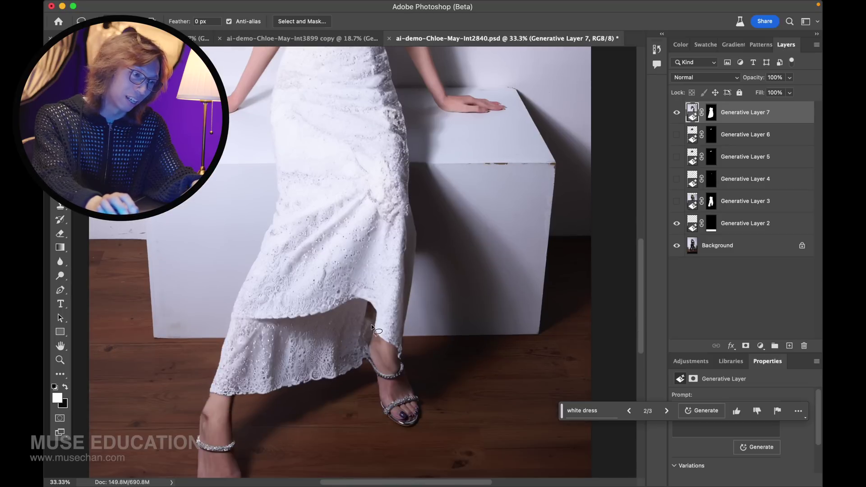
scroll(384, 271, "up", 5)
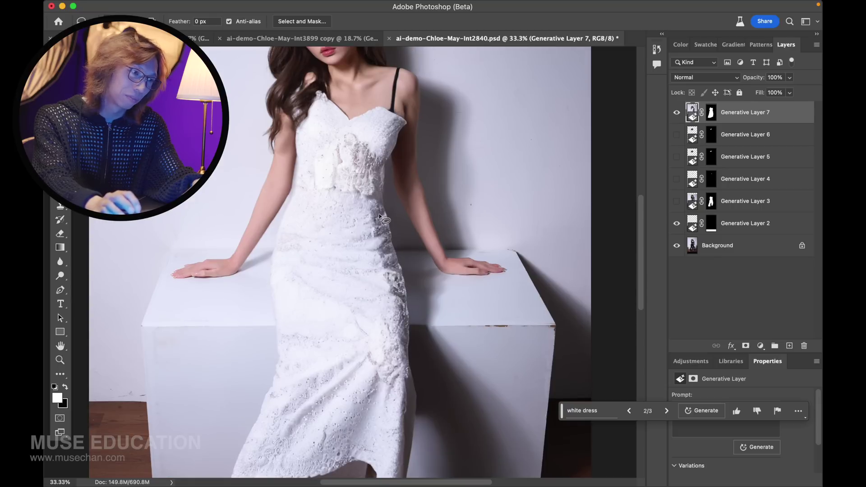
key("super+minus")
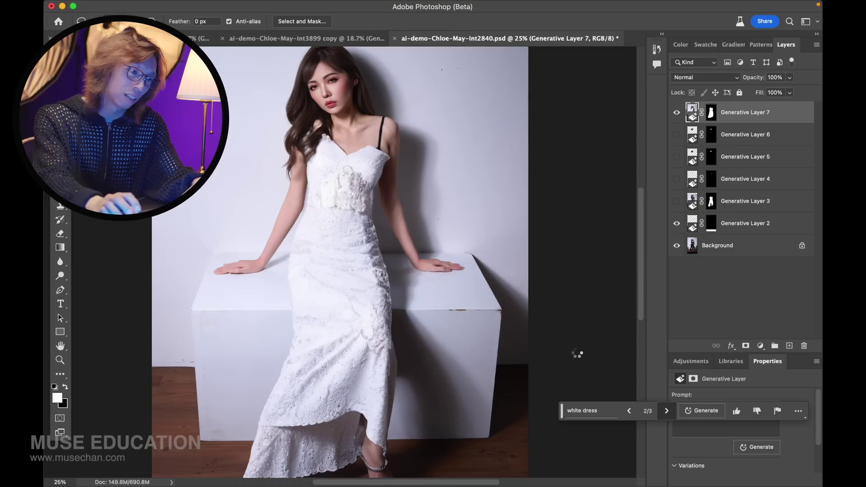
key("super+minus")
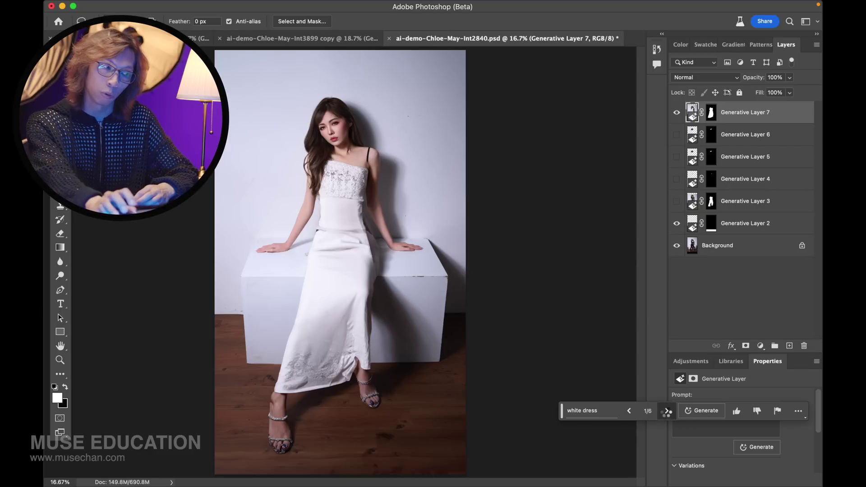
Switch to variation 2 of 6 of the white dress, examine its lace and bodice at 100%, and return to 16.67%.
left_click(667, 411)
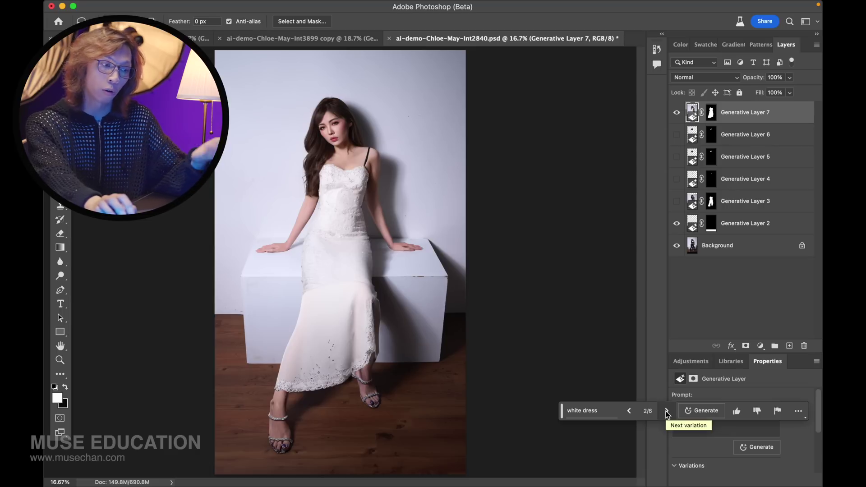
key("super+1")
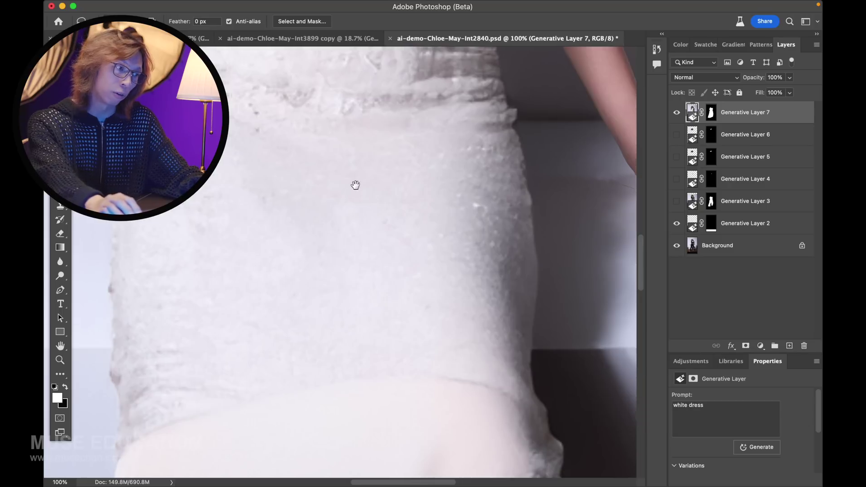
left_click_drag(355, 185, 414, 341)
scroll(414, 342, "down", 10)
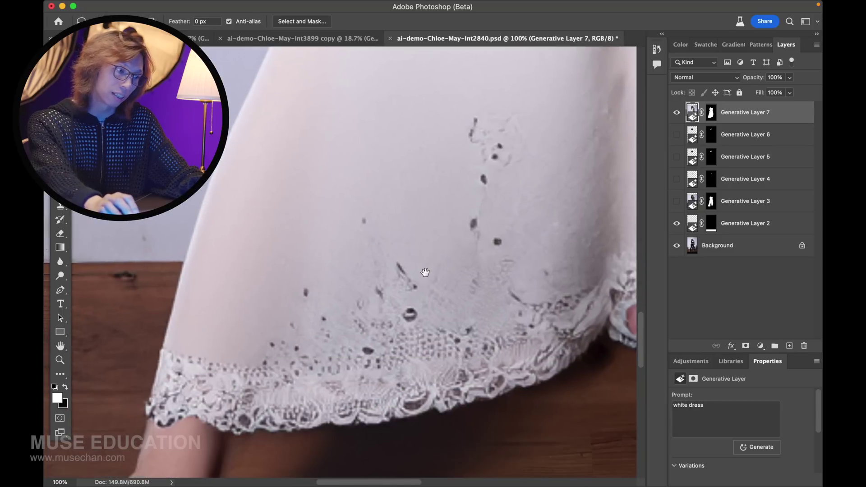
scroll(406, 319, "down", 3)
scroll(411, 284, "up", 10)
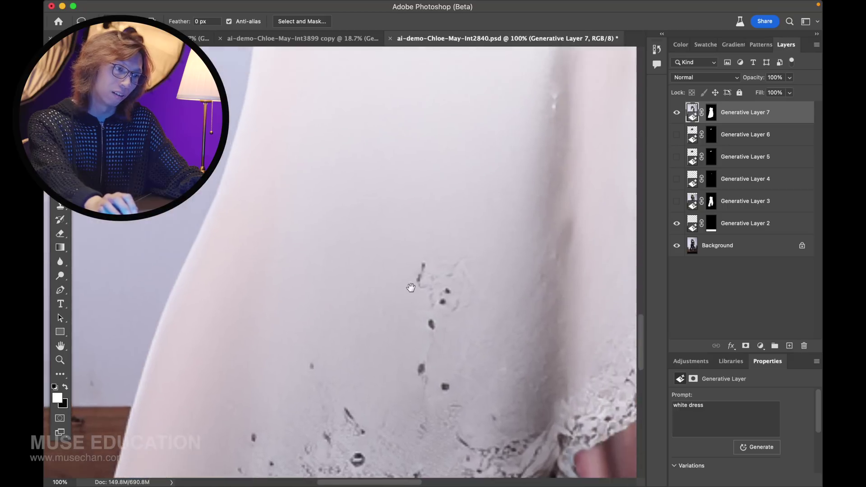
scroll(401, 342, "up", 10)
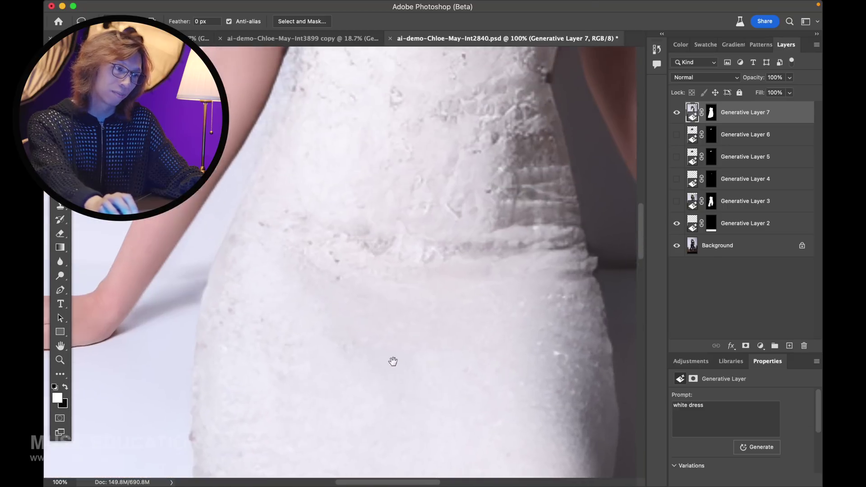
key("super+minus")
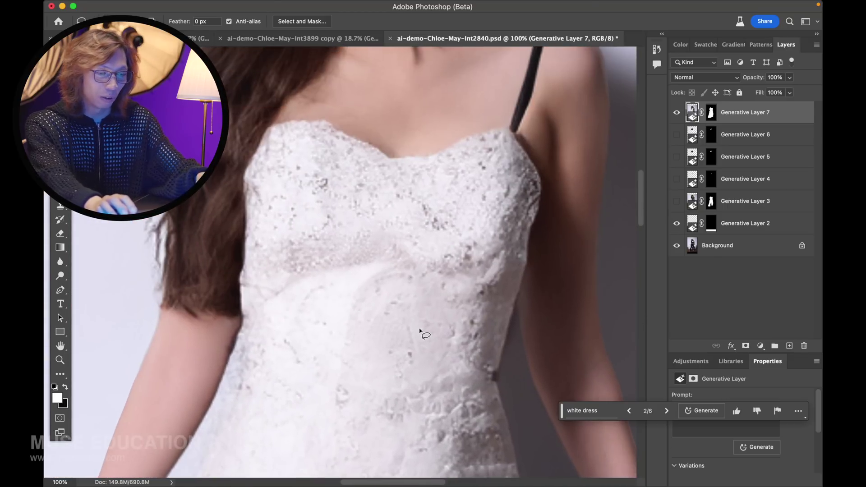
scroll(422, 332, "up", 3)
key("super+minus")
key("super+minus")
key("super+minus")
key("super+minus")
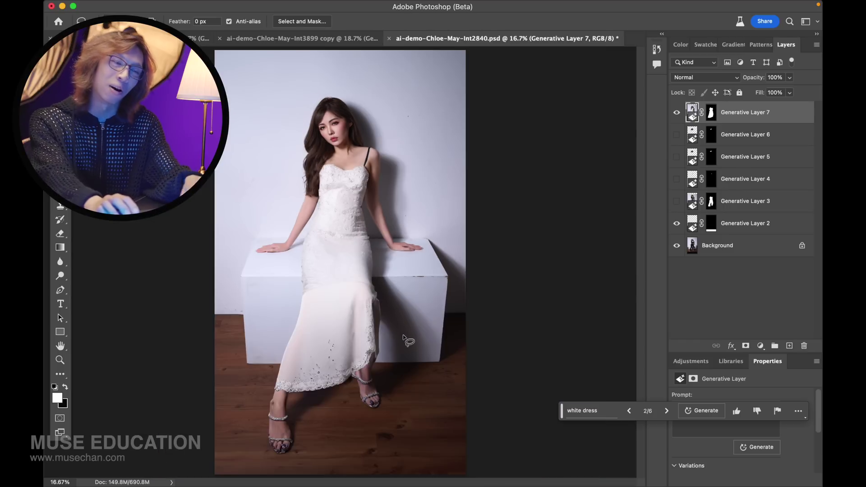
Step forward through three more white dress variations on Generative Layer 7.
left_click(667, 410)
left_click(666, 410)
left_click(667, 410)
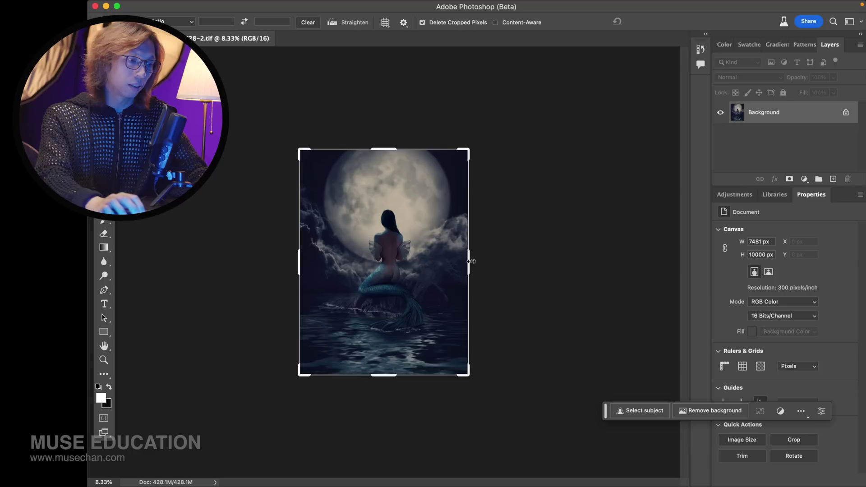
Expand the mermaid picture's canvas on all sides with the Crop tool to about 21621 × 14278 px.
left_click_drag(470, 258, 617, 274)
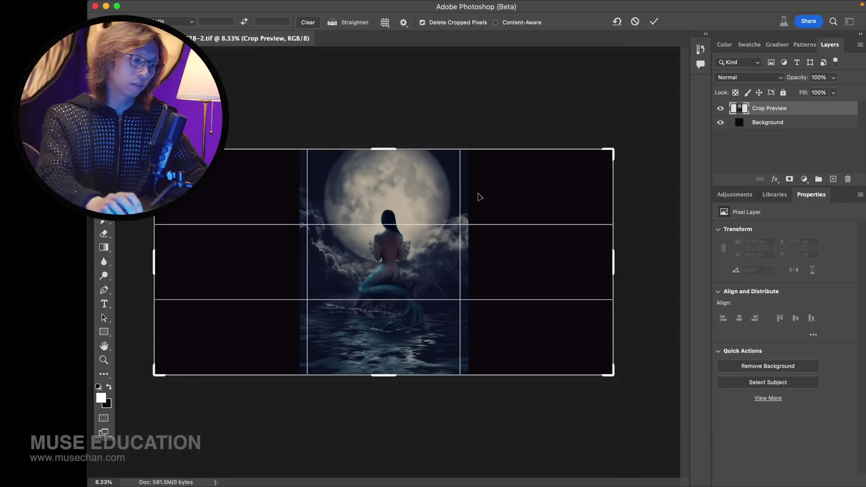
left_click_drag(385, 149, 390, 98)
left_click_drag(614, 261, 629, 260)
key("Return")
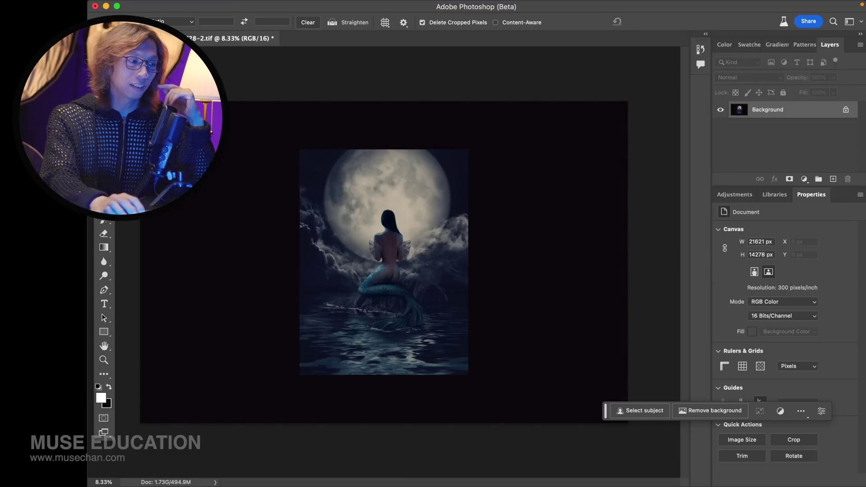
Select a rectangle slightly inside the original mermaid picture's edges and invert the selection to cover the empty canvas.
key("m")
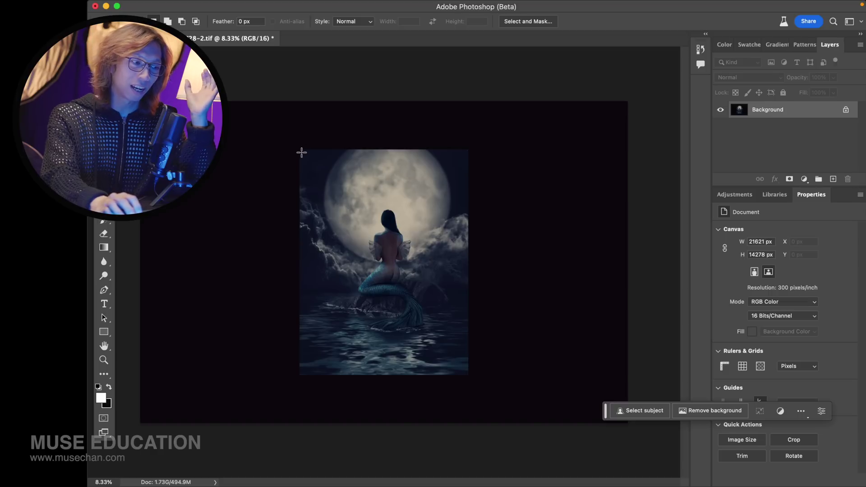
left_click_drag(304, 153, 465, 372)
key("super+shift+i")
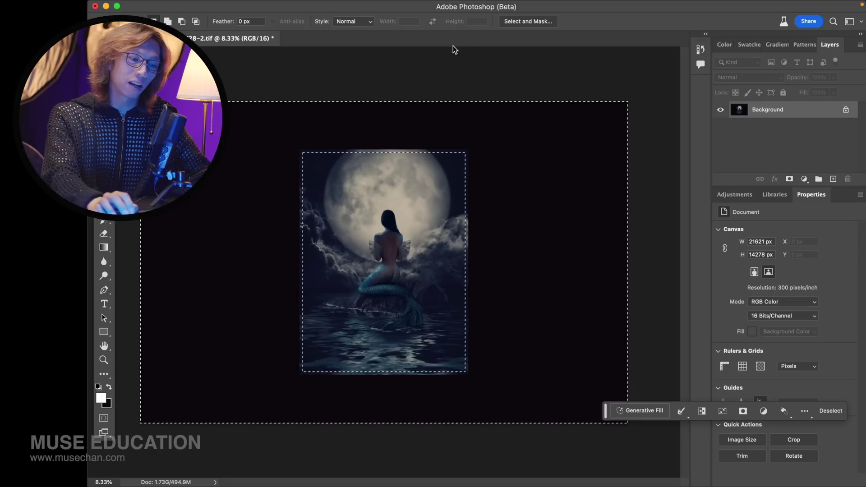
Unlock the Background layer and fill the selected border using Generative Fill with an empty prompt.
left_click(845, 109)
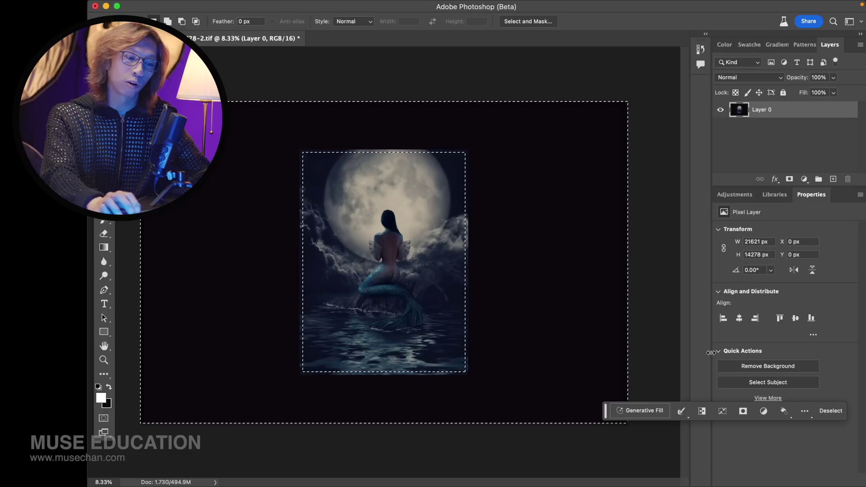
left_click(654, 413)
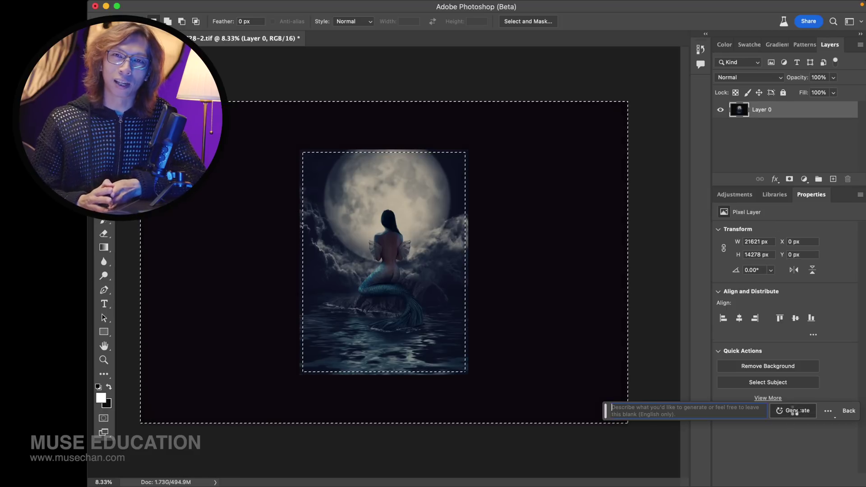
left_click(796, 411)
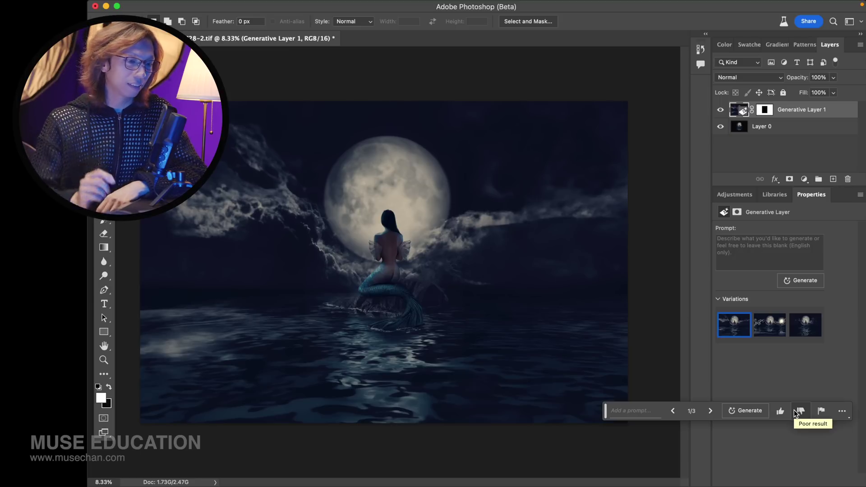
Show the second variation of the extended mermaid scene on Generative Layer 1.
mouse_move(771, 322)
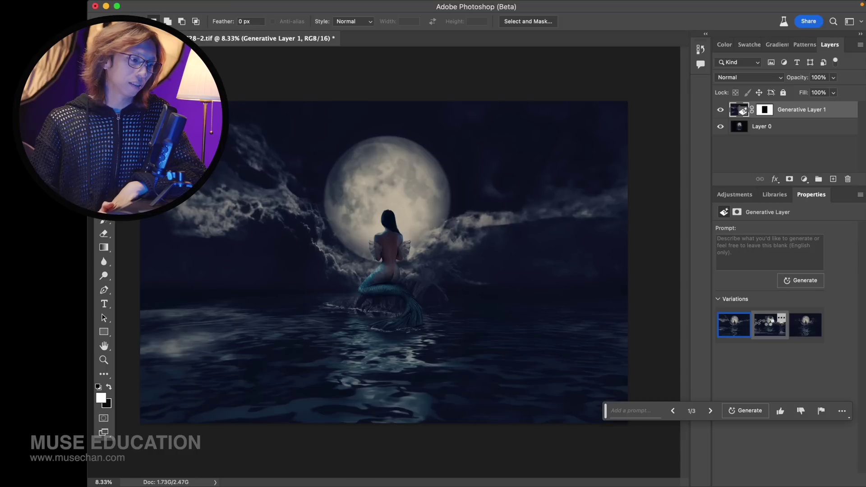
left_click(769, 323)
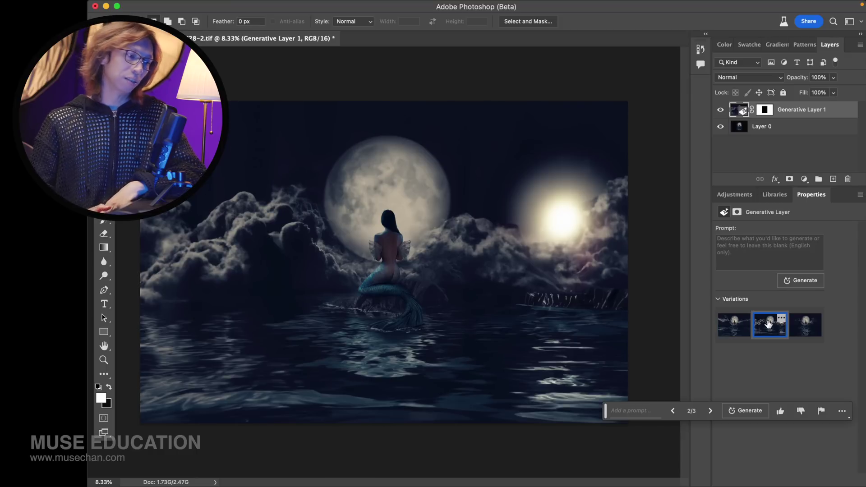
Show the third variation of the extended mermaid scene on Generative Layer 1 and examine the moon and mermaid up close.
left_click(710, 411)
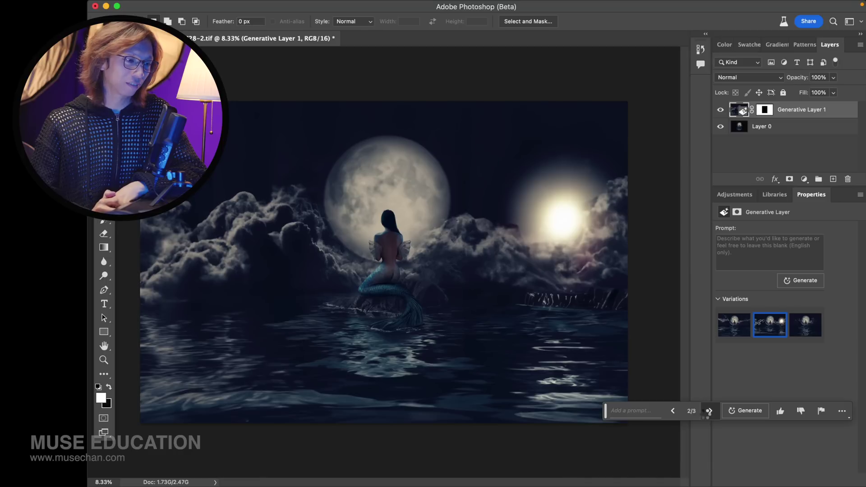
left_click(709, 411)
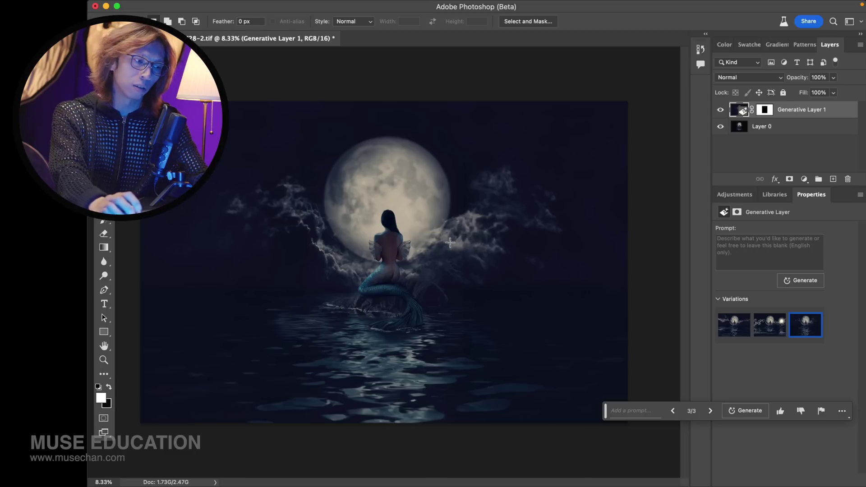
scroll(421, 248, "up", 2)
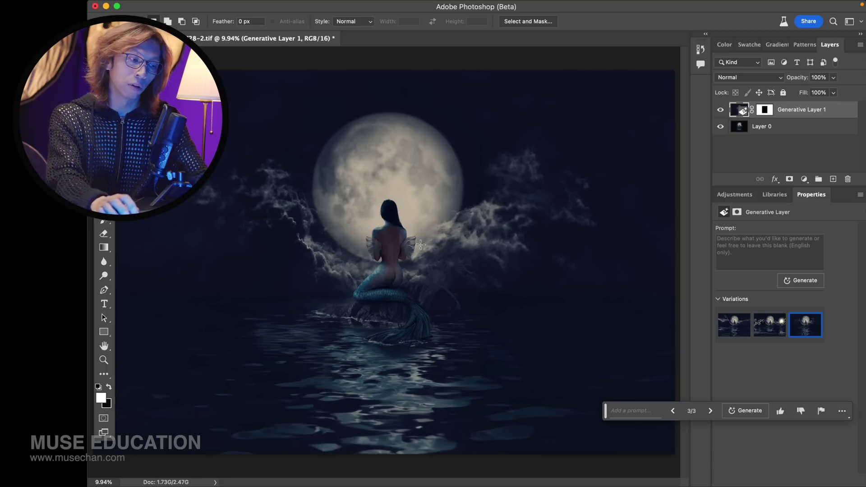
scroll(420, 253, "up", 2)
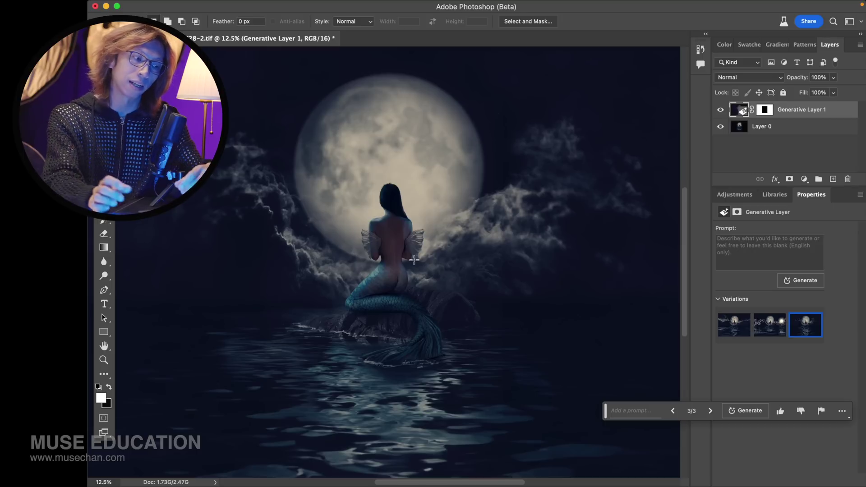
key("super+minus")
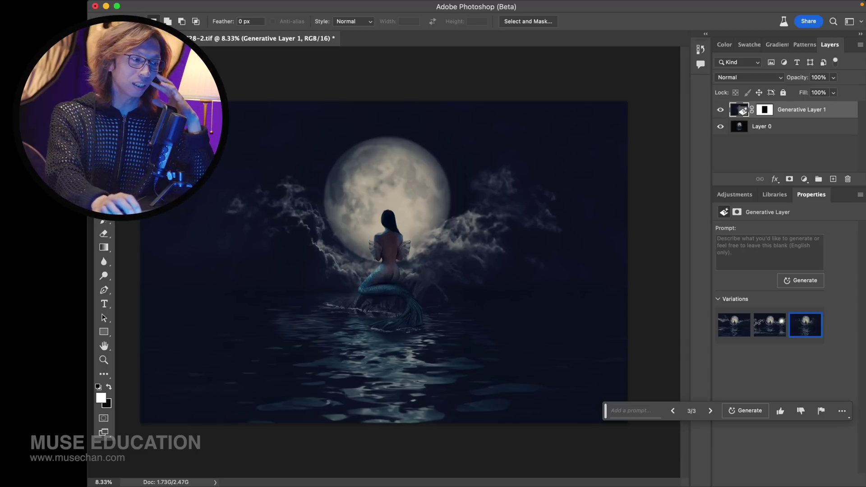
key("v")
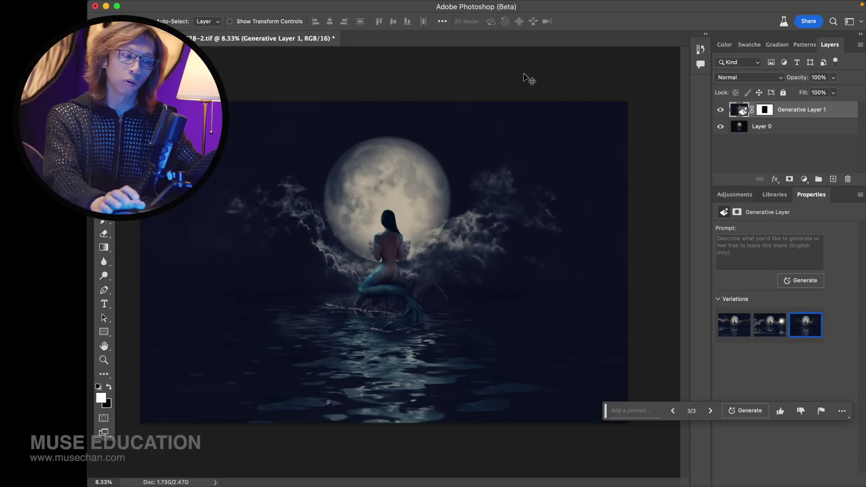
key("super+equal")
key("super+equal")
key("super+equal")
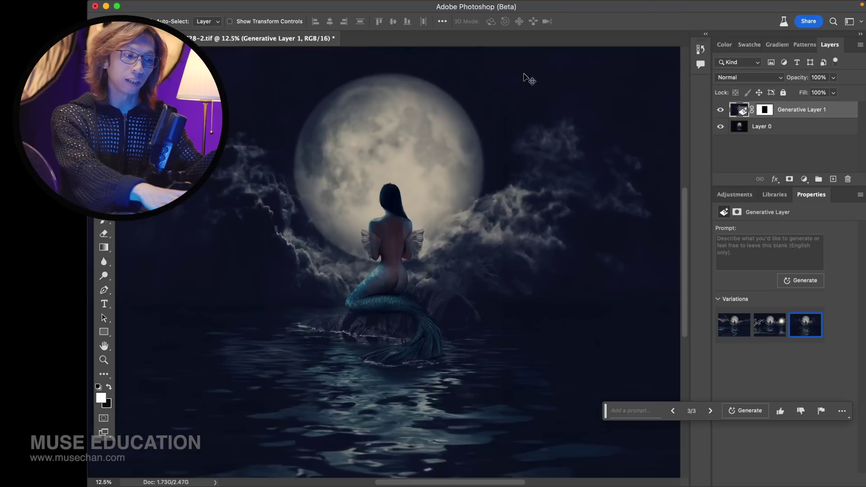
left_click_drag(475, 162, 545, 190)
key("super+minus")
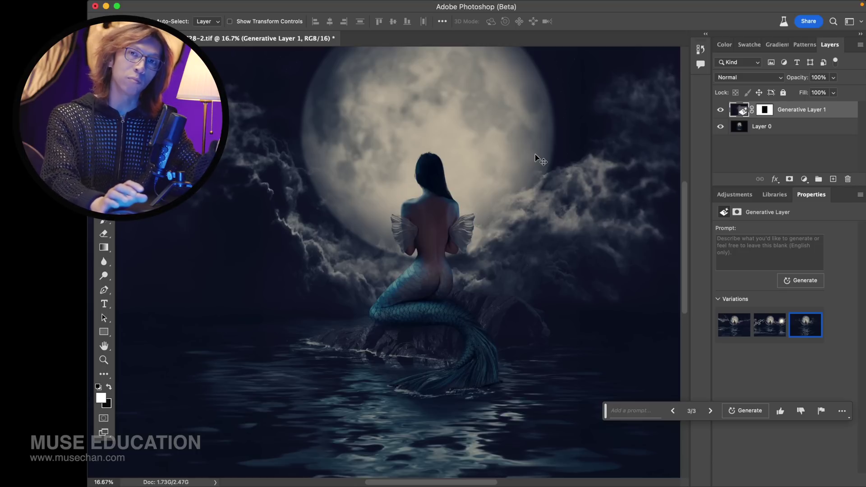
Outline the mermaid's hips and tail with the Patch tool and run Generative Fill with the prompt "mermaid".
scroll(537, 157, "right", 3)
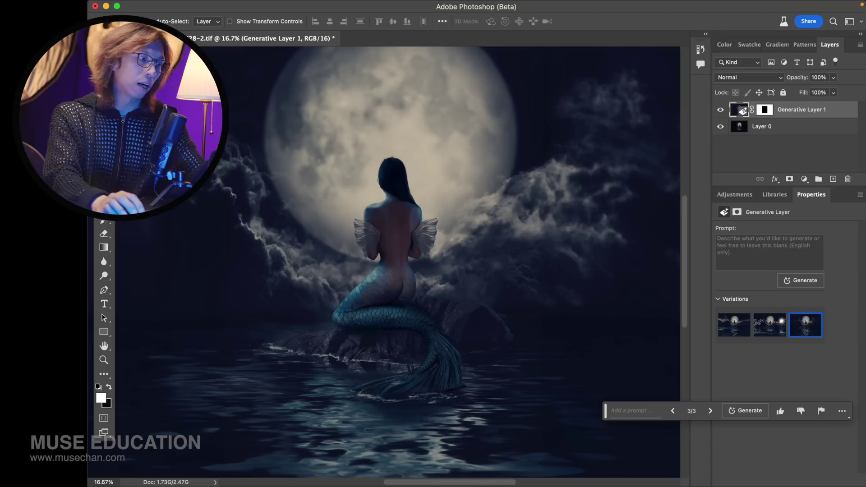
key("j")
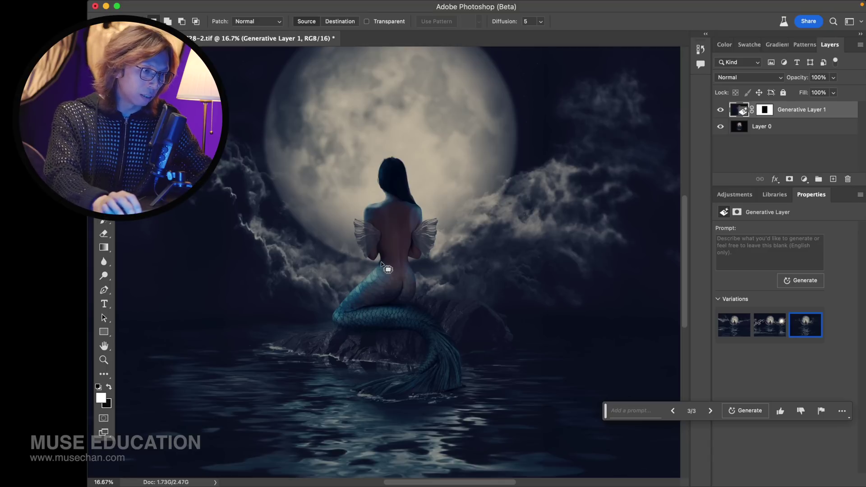
mouse_move(383, 261)
left_mouse_down()
mouse_move(341, 291)
mouse_move(328, 322)
mouse_move(334, 332)
mouse_move(423, 348)
mouse_move(343, 391)
mouse_move(430, 411)
mouse_move(463, 404)
mouse_move(476, 387)
mouse_move(472, 364)
mouse_move(413, 267)
mouse_move(386, 262)
left_mouse_up()
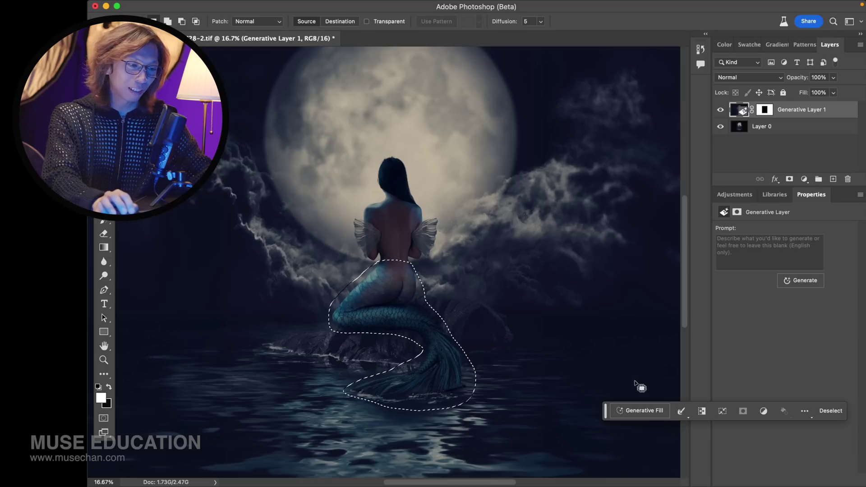
left_click(643, 411)
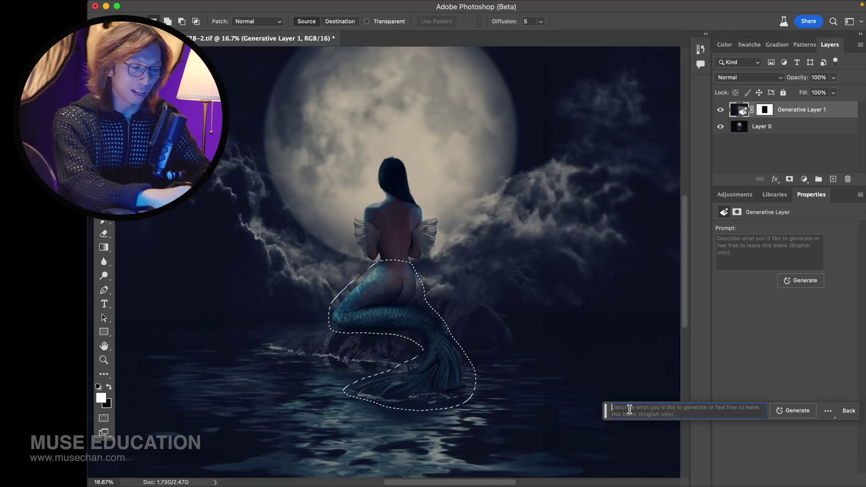
type("mermaid")
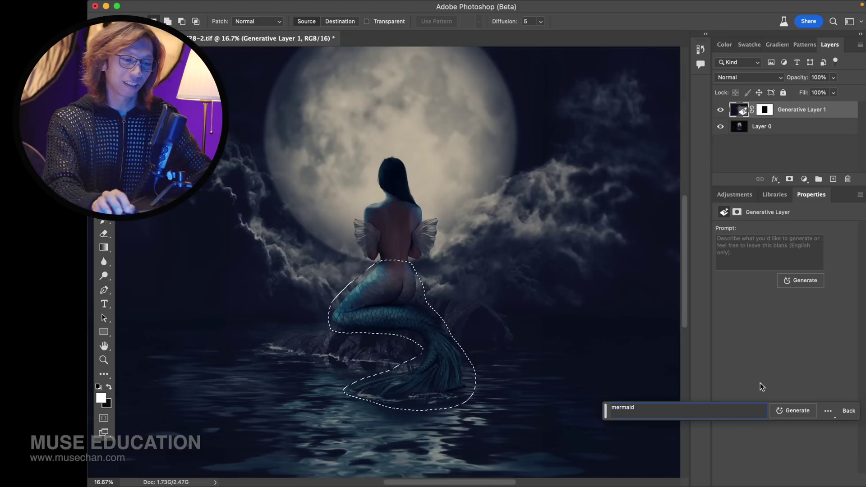
left_click(797, 411)
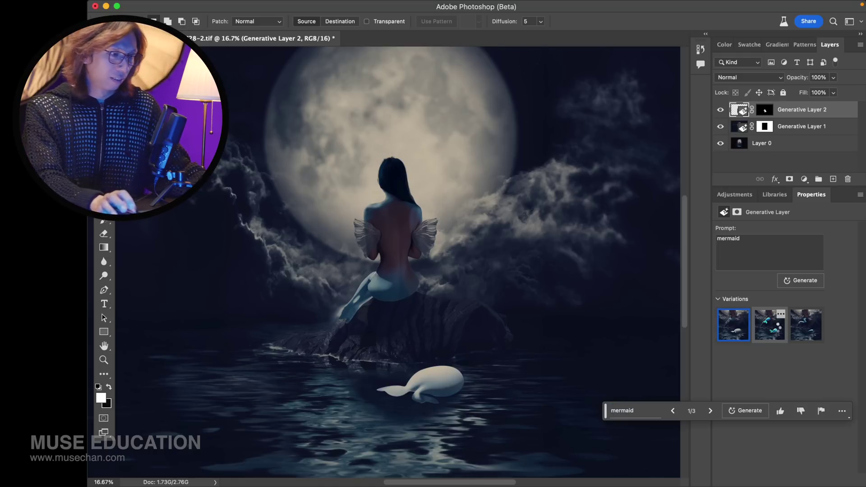
Compare the "mermaid" tail variations, generate another set, and show the third of the new ones.
left_click(776, 328)
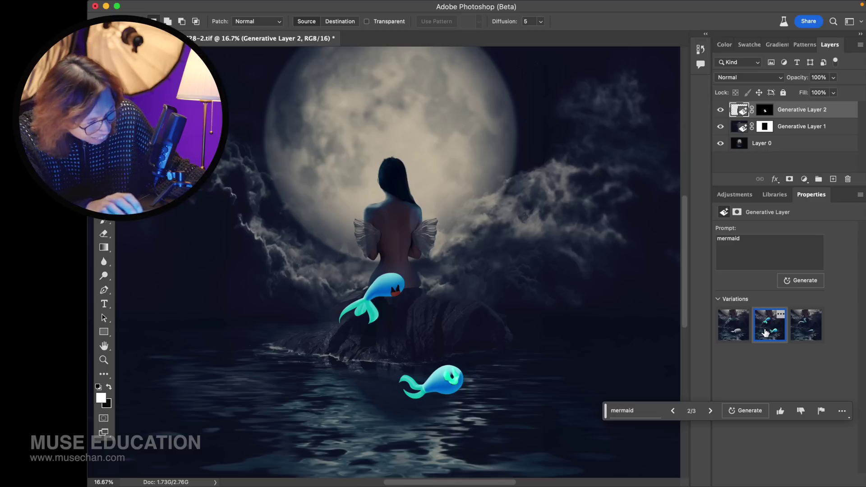
left_click(806, 327)
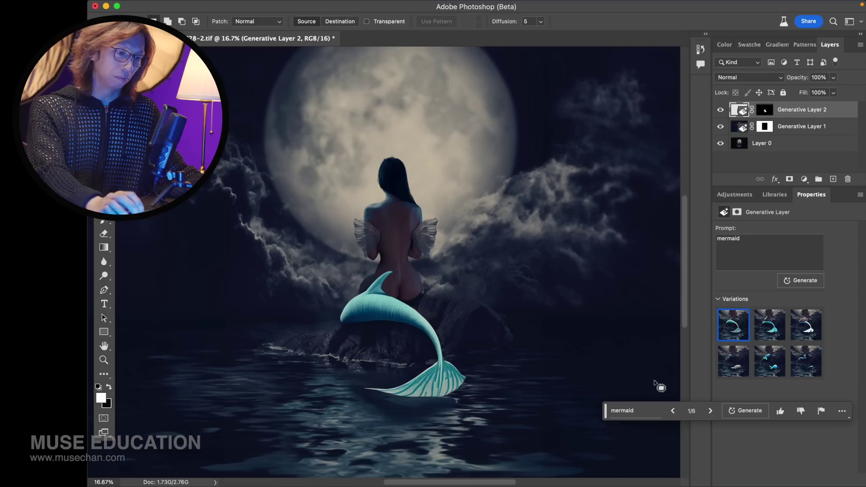
left_click(711, 411)
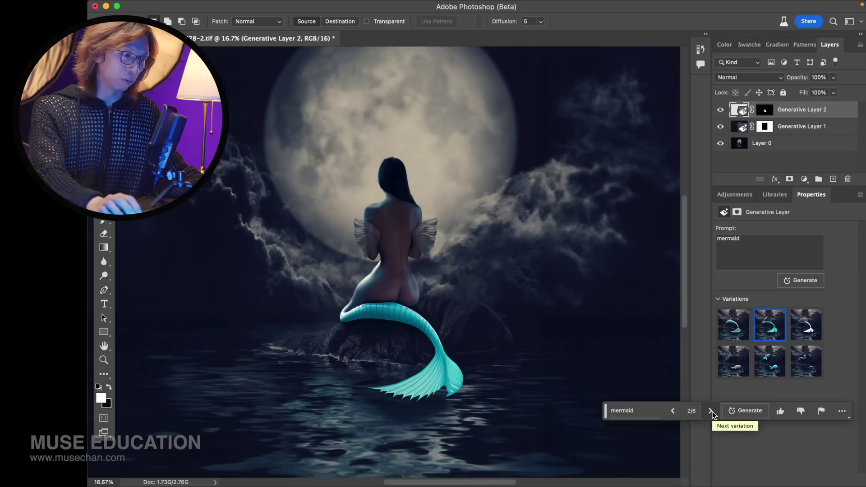
left_click(711, 411)
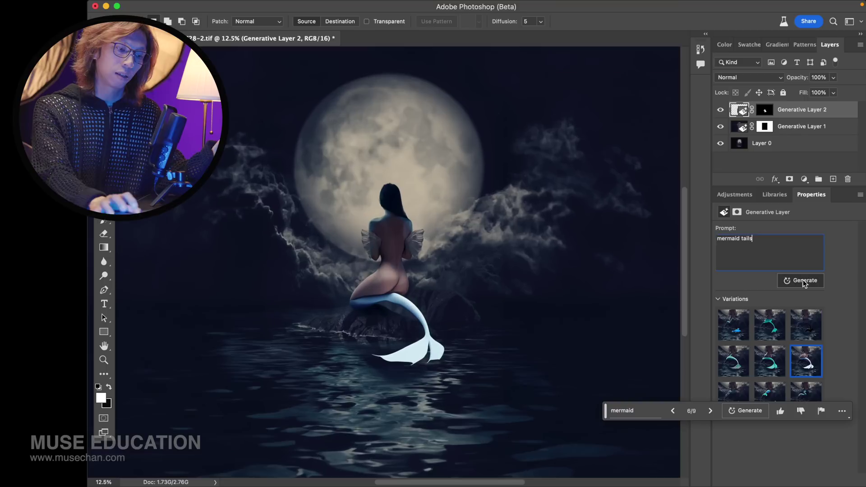
Generate new tail variations on Generative Layer 2 with the prompt "mermaid tails" and inspect the first one up close.
left_click(802, 280)
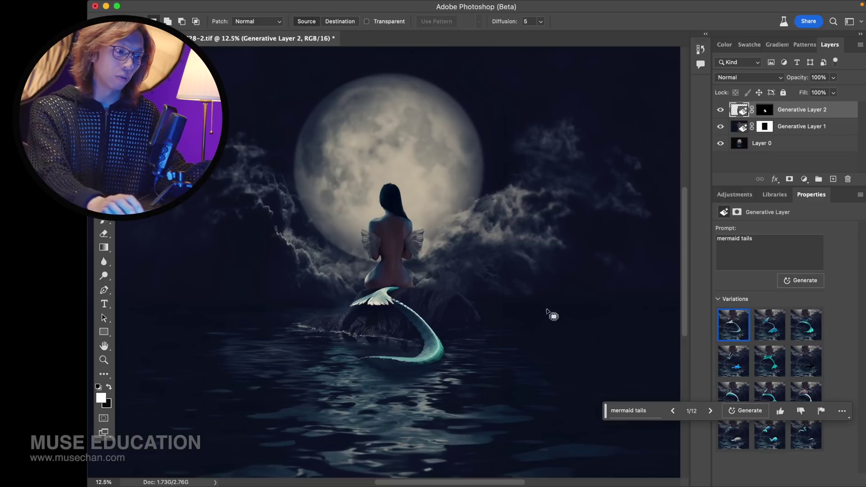
key("super+equal")
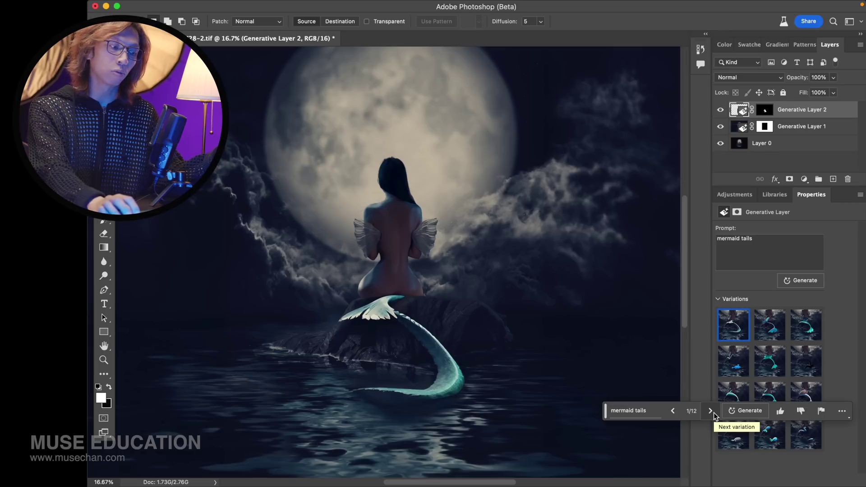
scroll(381, 271, "up", 1)
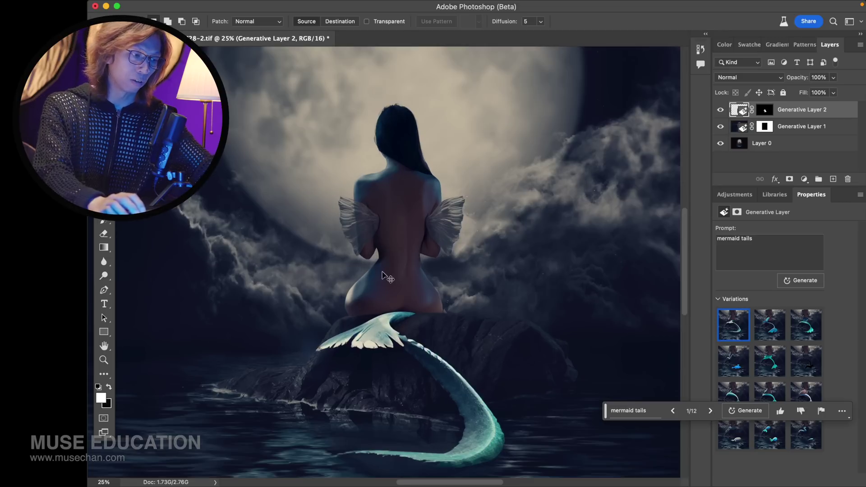
scroll(382, 272, "up", 1)
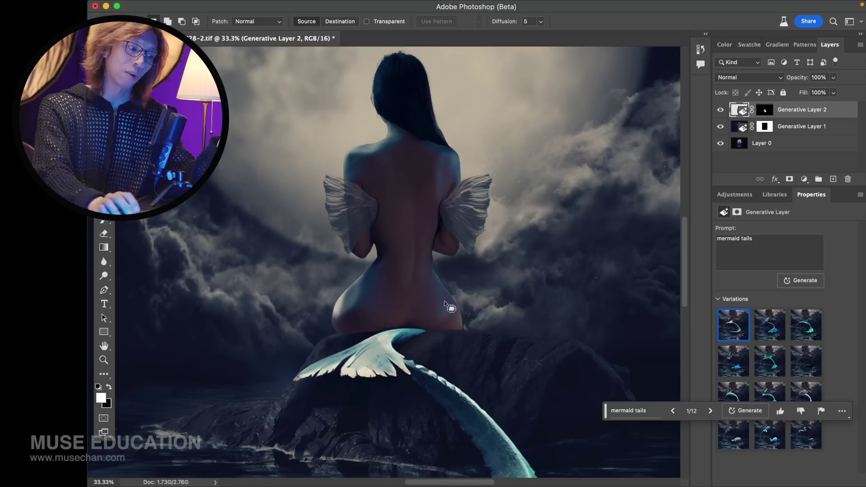
Compare the second, third and fourth tail variations, and return to the first "mermaid tails" variation.
left_click(710, 412)
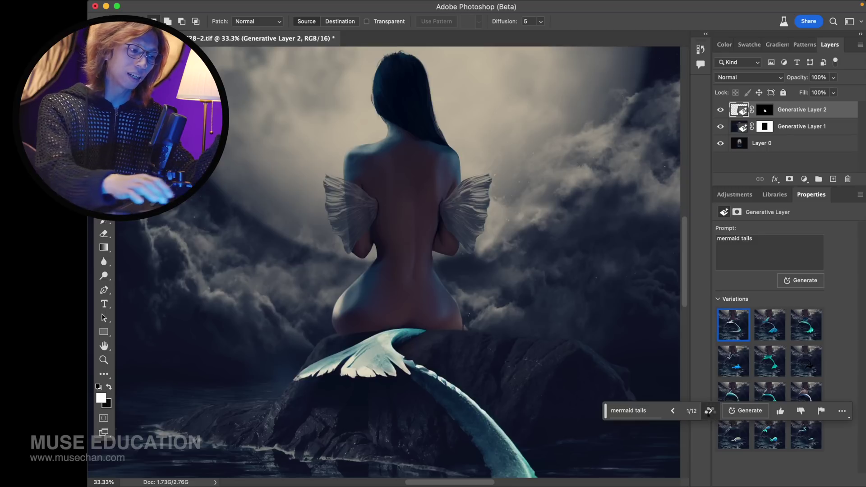
key("super+minus")
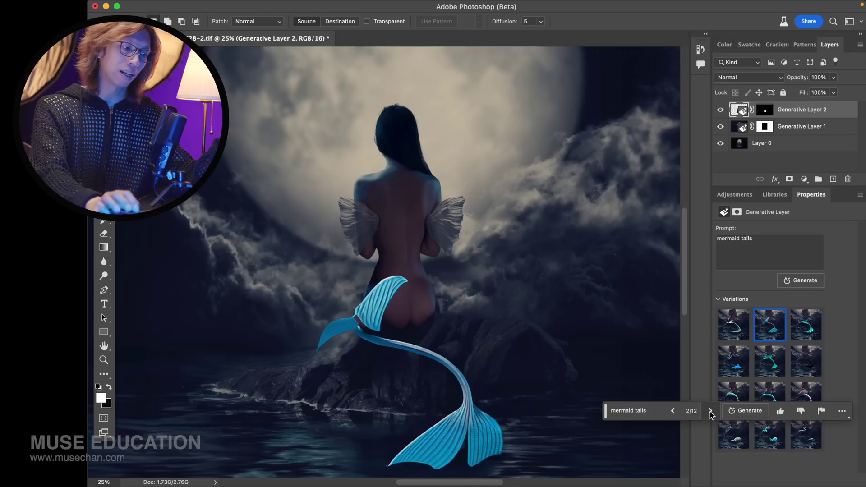
left_click(710, 411)
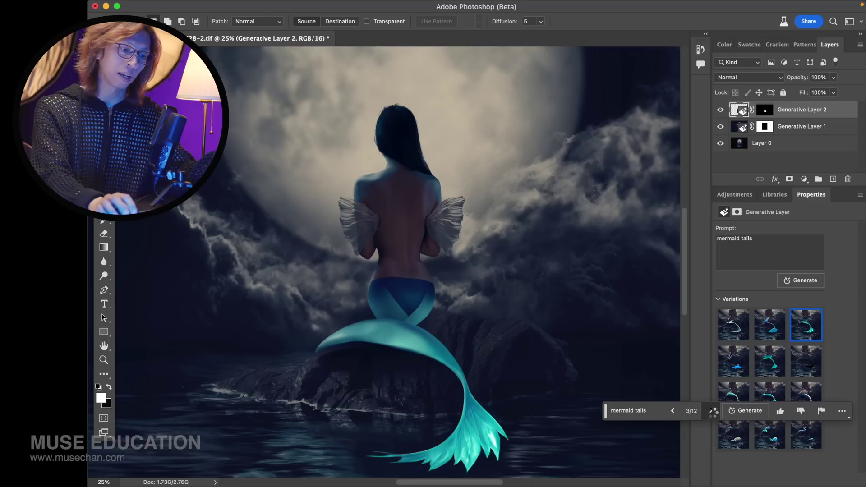
left_click(733, 360)
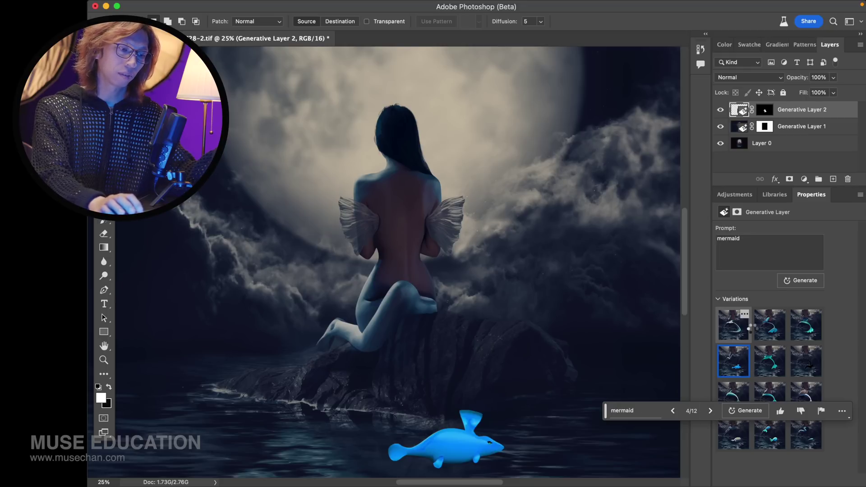
left_click(738, 332)
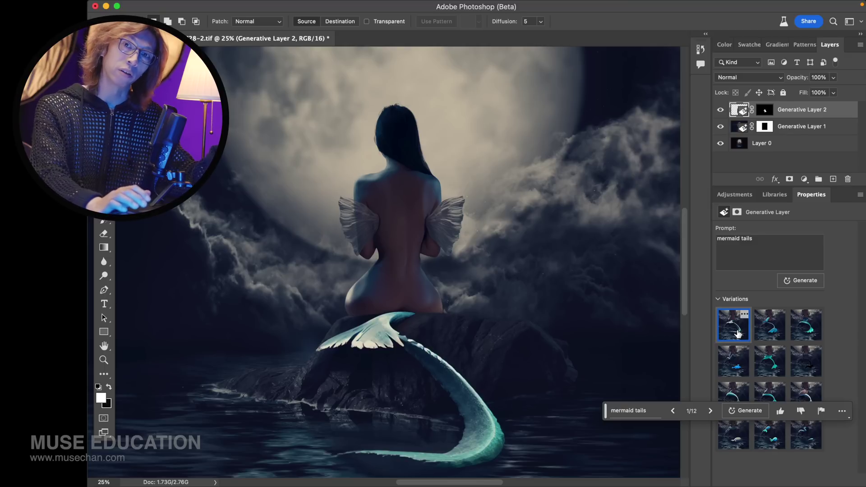
key("super+0")
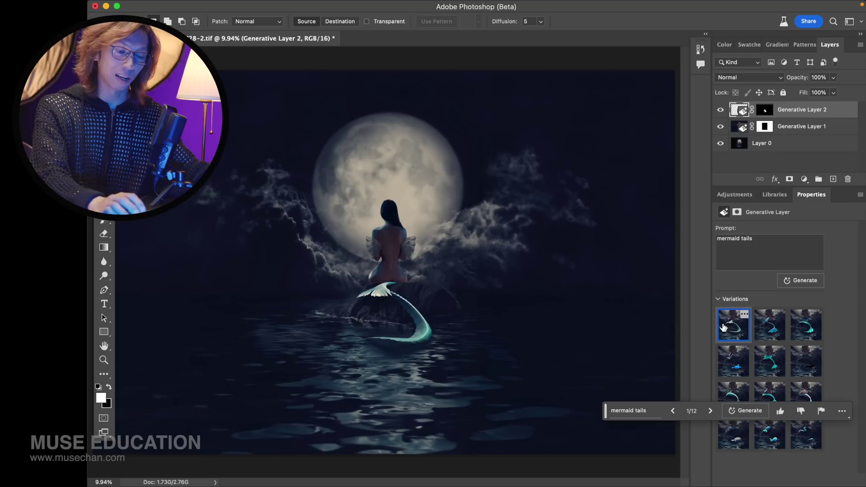
key("super+equal")
key("super+equal")
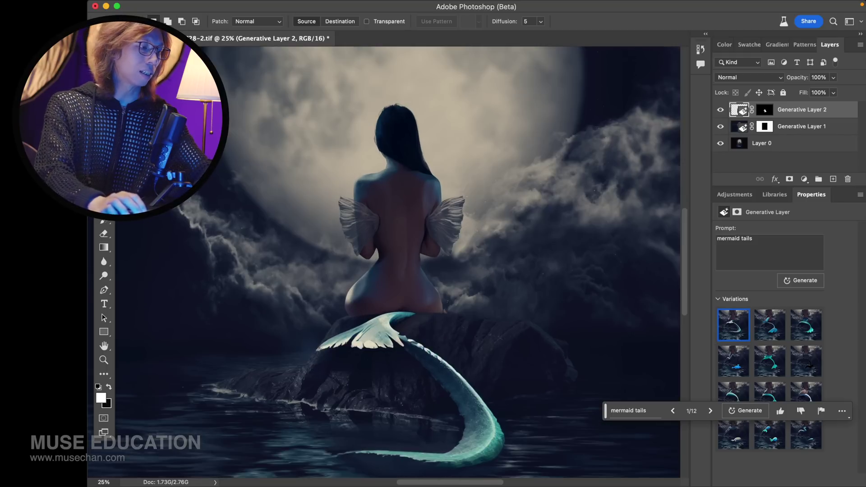
key("super+equal")
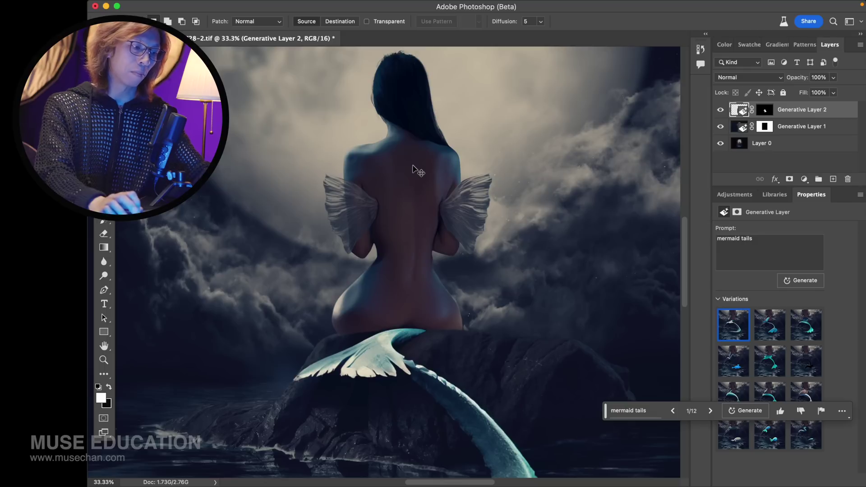
scroll(412, 167, "up", 2)
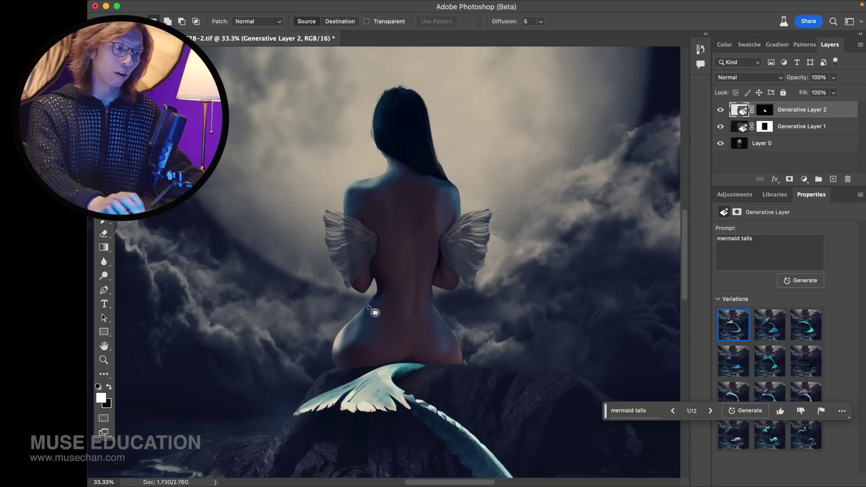
mouse_move(363, 288)
left_mouse_down()
mouse_move(432, 394)
mouse_move(480, 366)
mouse_move(434, 298)
mouse_move(458, 347)
left_mouse_up()
left_click(520, 324)
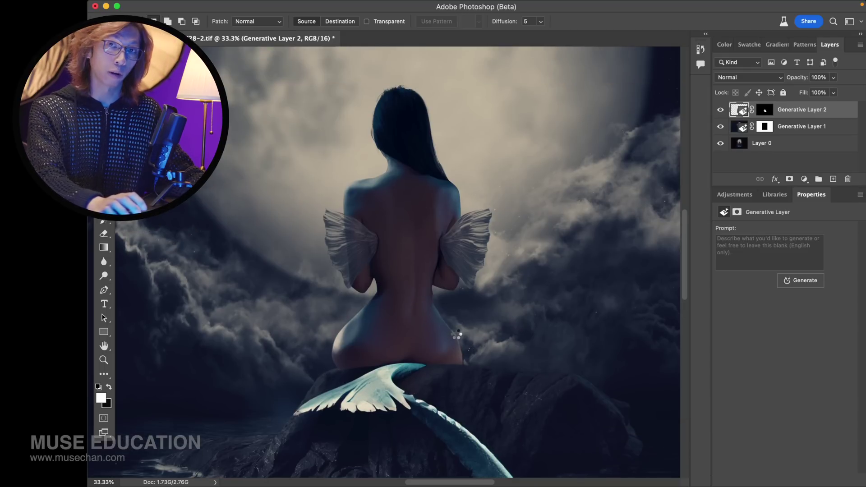
Outline the mermaid's head, hair and upper back and run Generative Fill with the prompt "long hair".
scroll(521, 275, "up", 2)
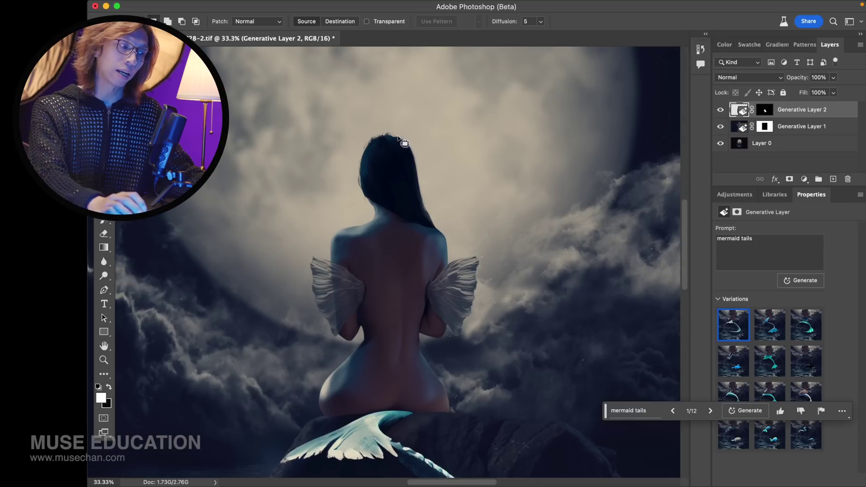
mouse_move(372, 132)
left_mouse_down()
mouse_move(349, 181)
mouse_move(368, 215)
mouse_move(367, 266)
mouse_move(375, 290)
mouse_move(394, 300)
mouse_move(410, 289)
mouse_move(439, 226)
mouse_move(413, 136)
mouse_move(373, 131)
left_mouse_up()
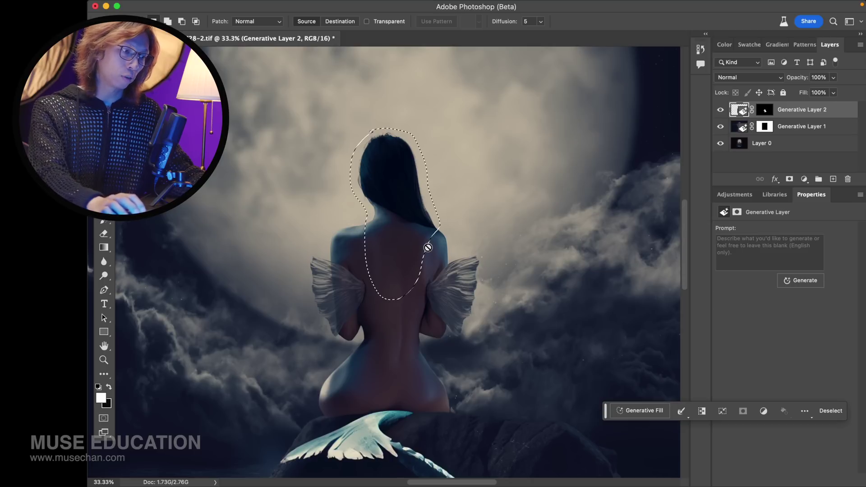
left_click(639, 410)
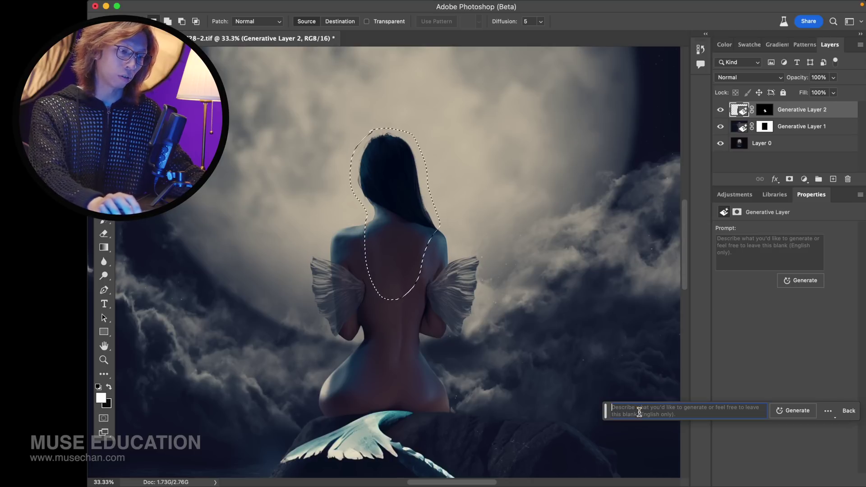
type("long ")
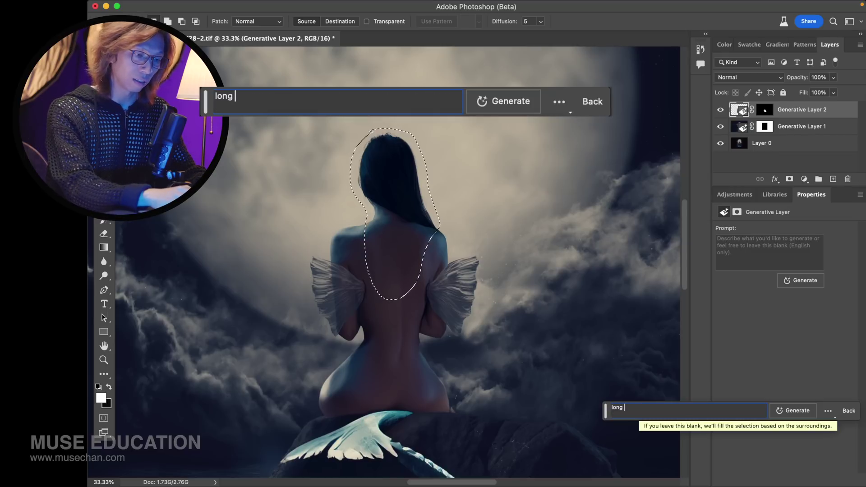
type("hair")
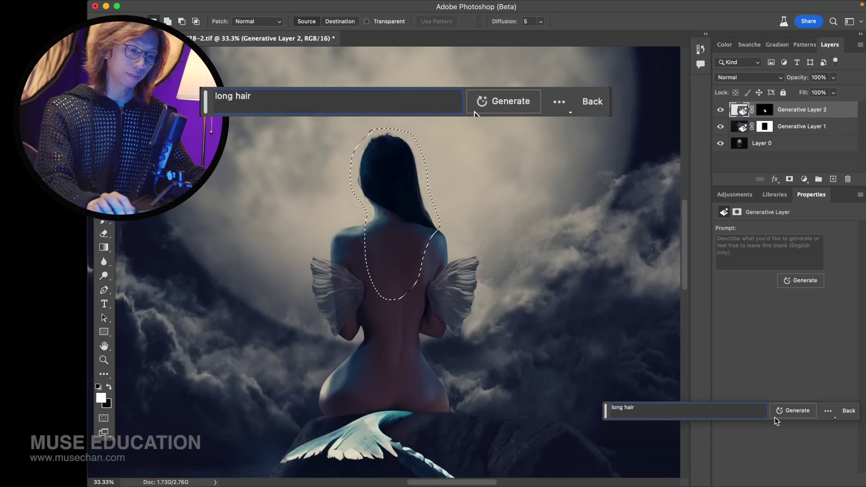
left_click(798, 413)
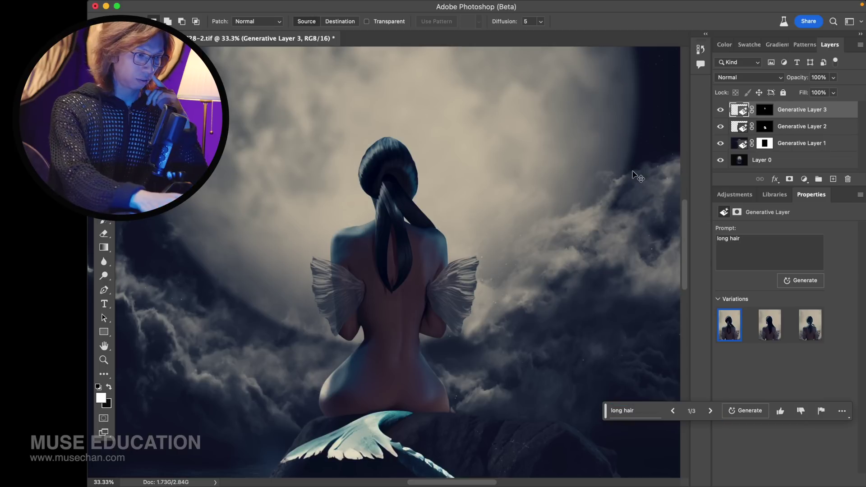
Inspect the first "long hair" variation in the whole scene, and compare the second variation with the hair beneath Generative Layer 3.
key("super+minus")
key("super+minus")
key("super+minus")
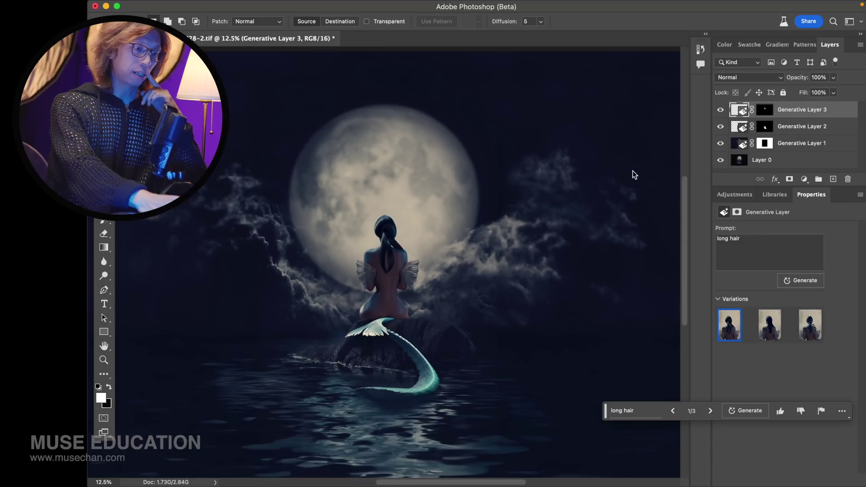
key("super+plus")
key("super+plus")
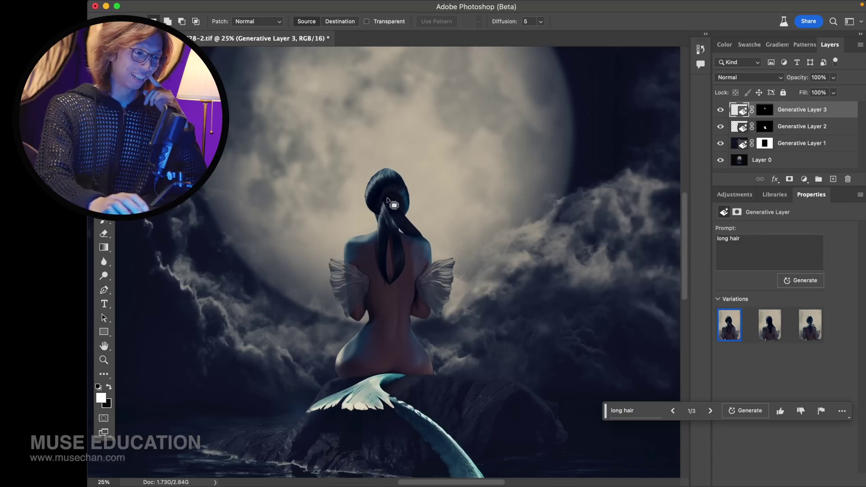
left_click(710, 411)
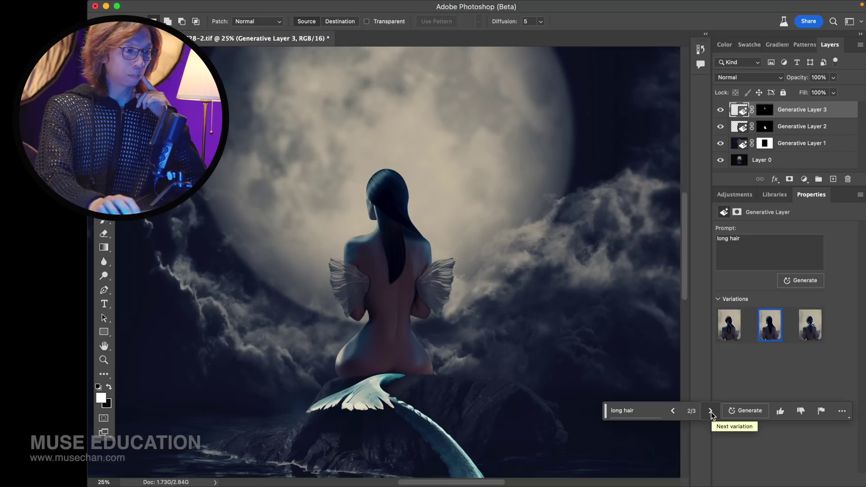
left_click(720, 110)
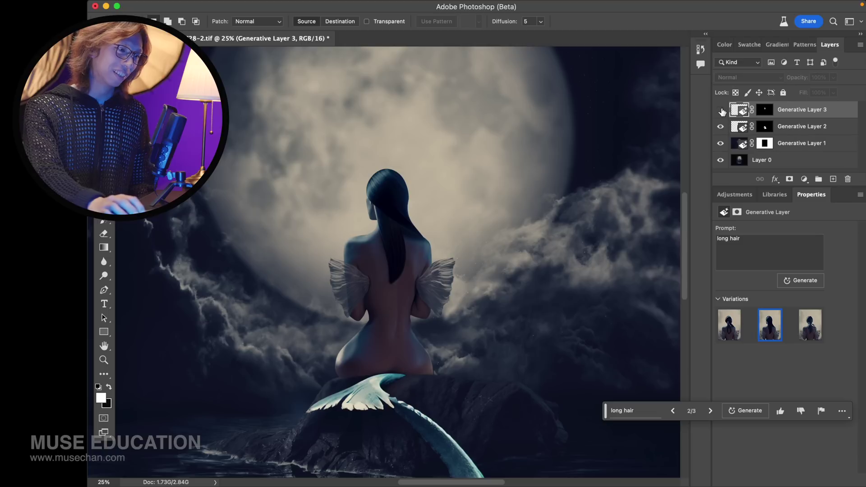
left_click(721, 110)
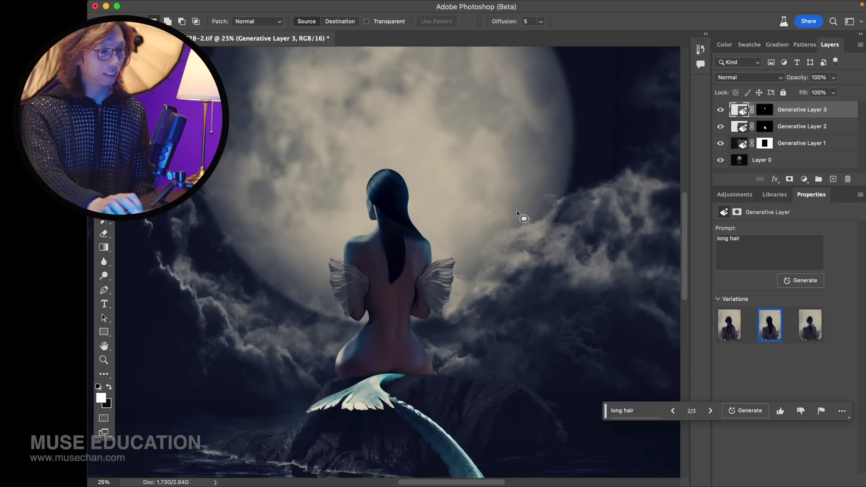
scroll(516, 212, "up", 1)
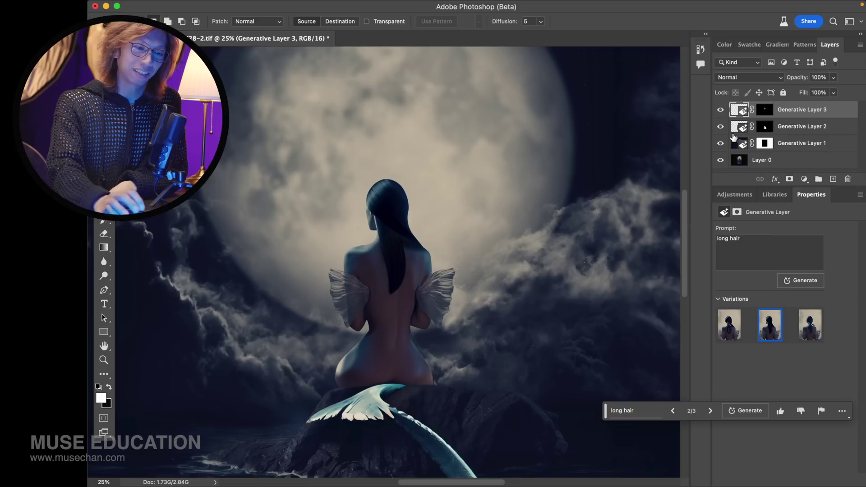
Apply the third "long hair" variation and inspect the hair up close and in the wider scene.
left_click(813, 333)
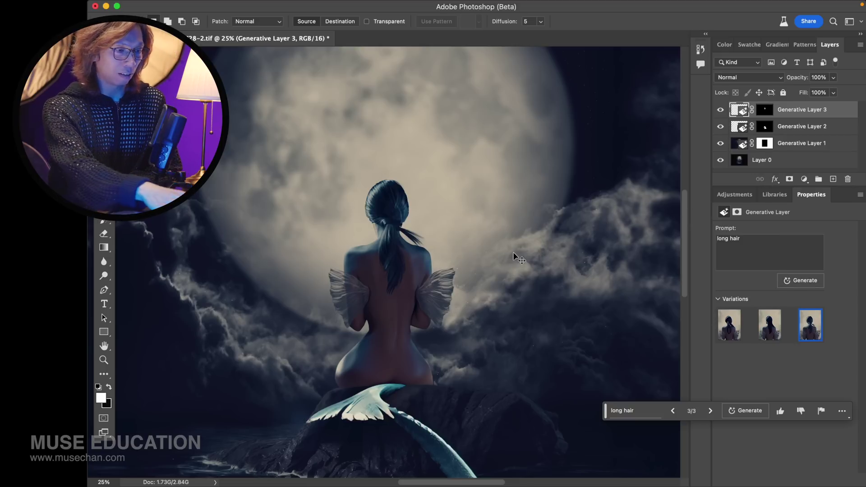
key("super+minus")
key("super+equal")
key("super+equal")
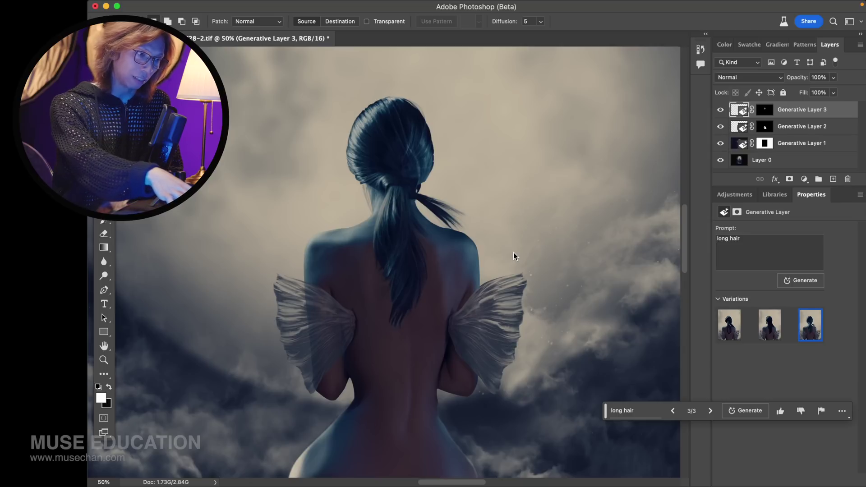
key("super+minus")
key("super+minus")
key("super+minus")
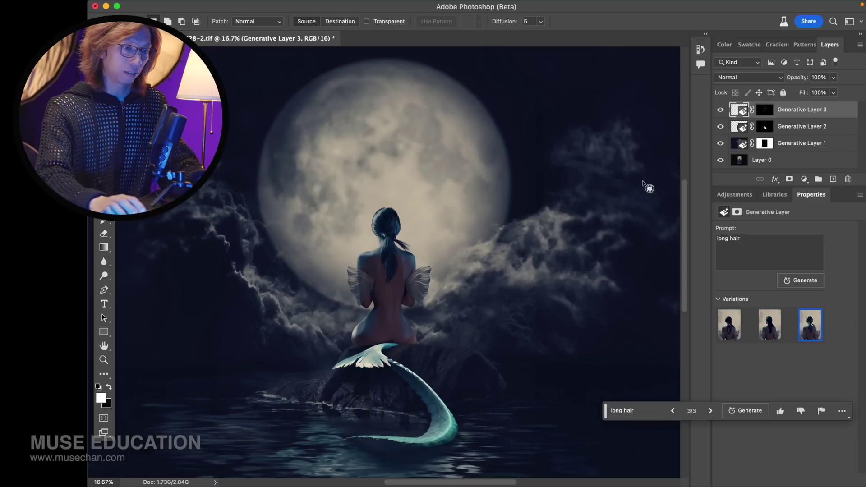
Compare the edited scene with the original Layer 0 alone, and toggle the visibility of Generative Layer 2.
left_click(720, 160, "alt")
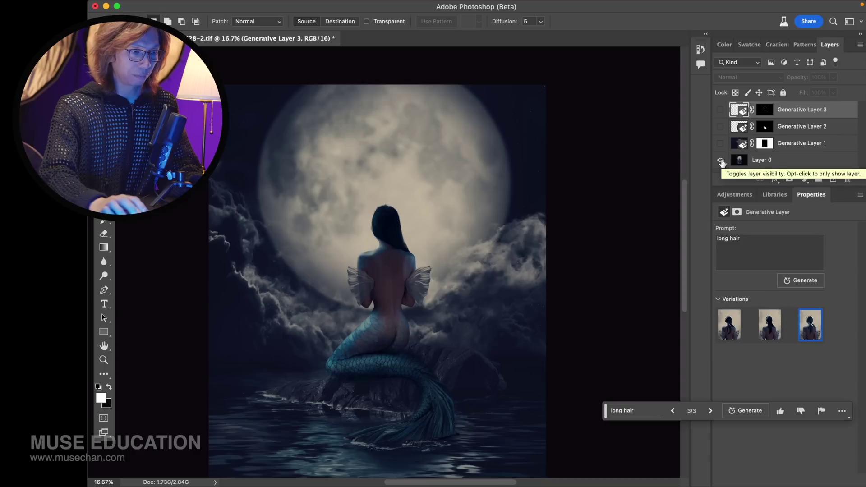
left_click(721, 160, "alt")
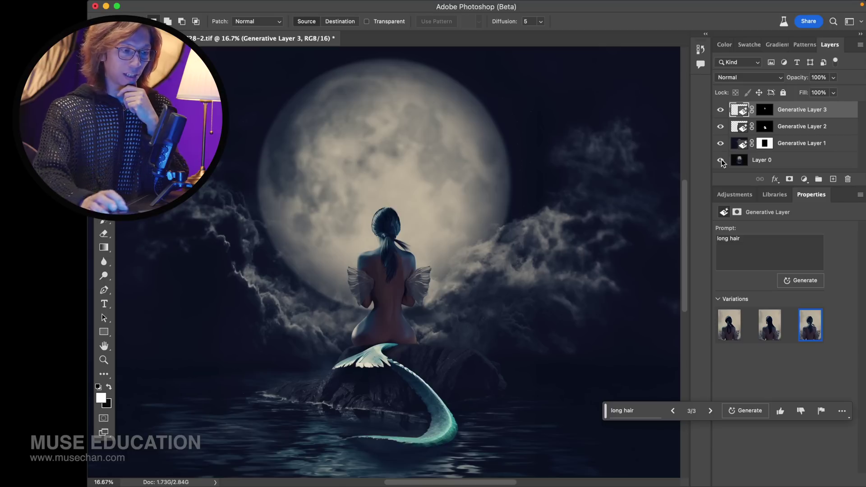
left_click(721, 126)
left_click(720, 126)
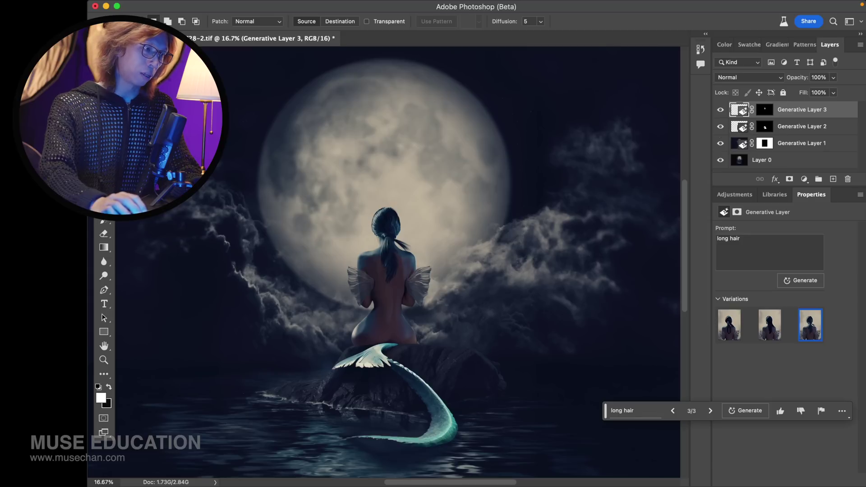
Outline the entire generated mermaid tail and remove it using Generative Fill with an empty prompt.
mouse_move(391, 343)
left_mouse_down()
mouse_move(326, 363)
mouse_move(330, 375)
mouse_move(393, 392)
mouse_move(401, 415)
mouse_move(342, 429)
mouse_move(328, 446)
mouse_move(361, 472)
mouse_move(471, 464)
mouse_move(470, 421)
mouse_move(392, 342)
left_mouse_up()
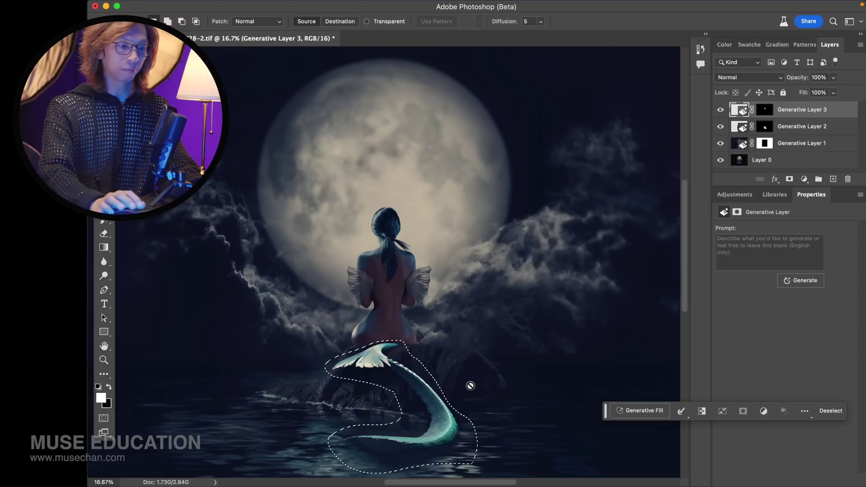
left_click(643, 409)
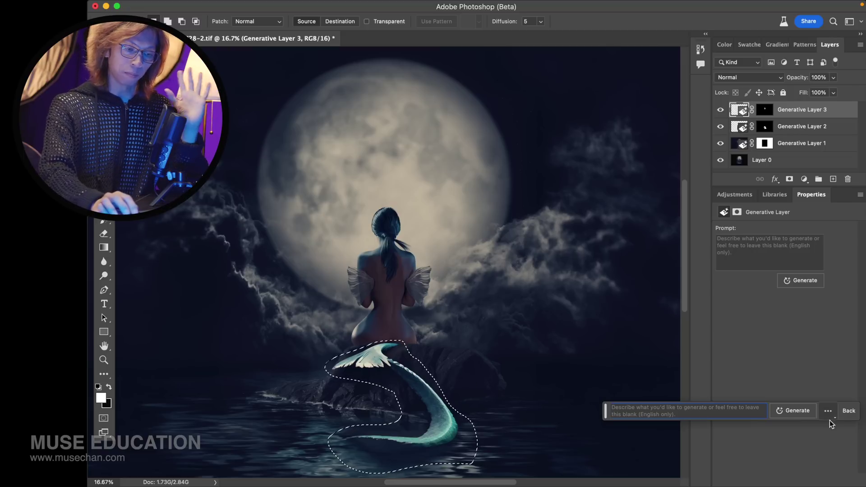
left_click(792, 410)
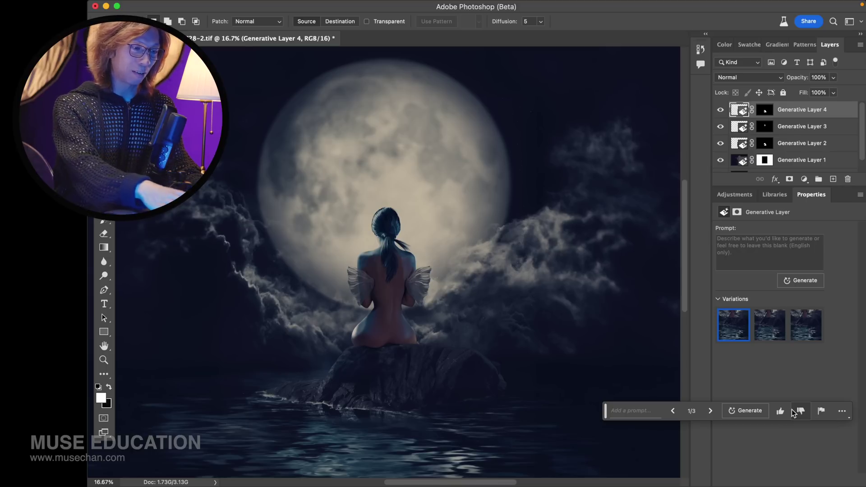
Examine the hair, the lower back and the refilled rock and water up close for blending quality.
key("super+minus")
key("super+plus")
key("super+plus")
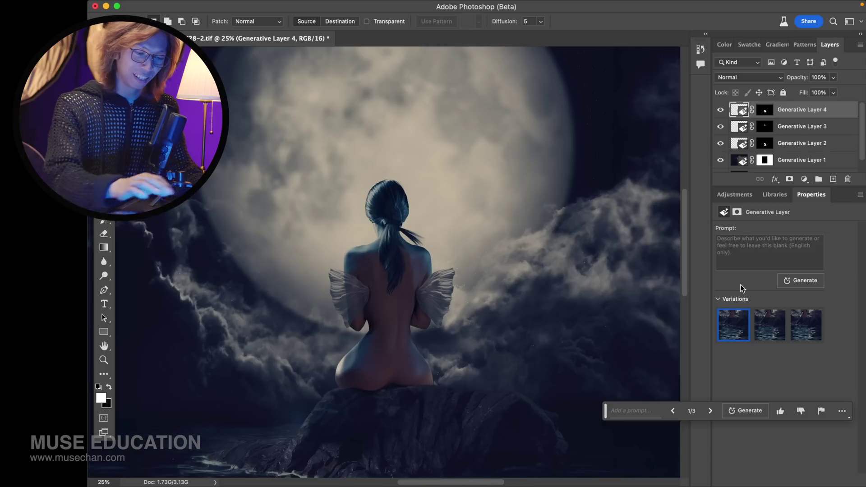
key("super+plus")
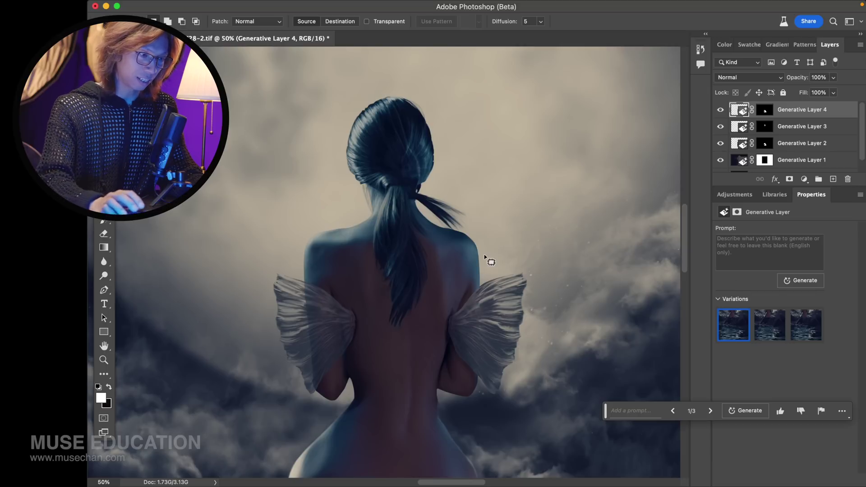
left_click_drag(411, 192, 457, 180)
scroll(487, 351, "down", 5)
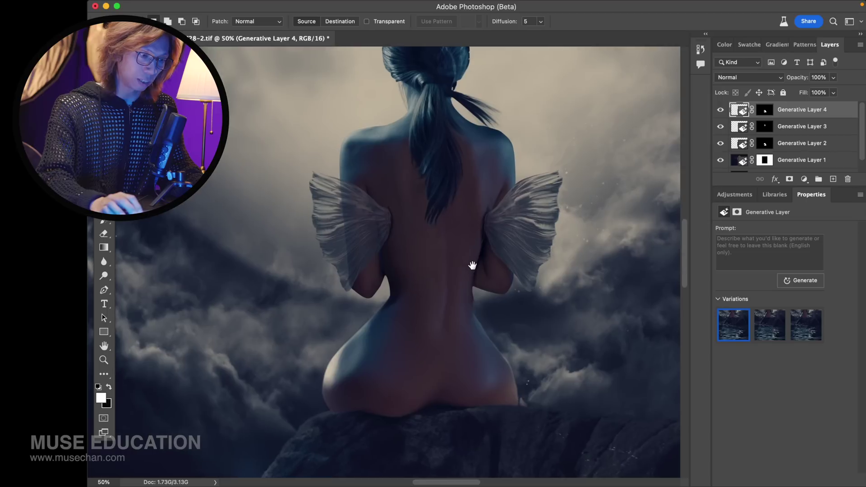
left_click_drag(488, 350, 483, 213)
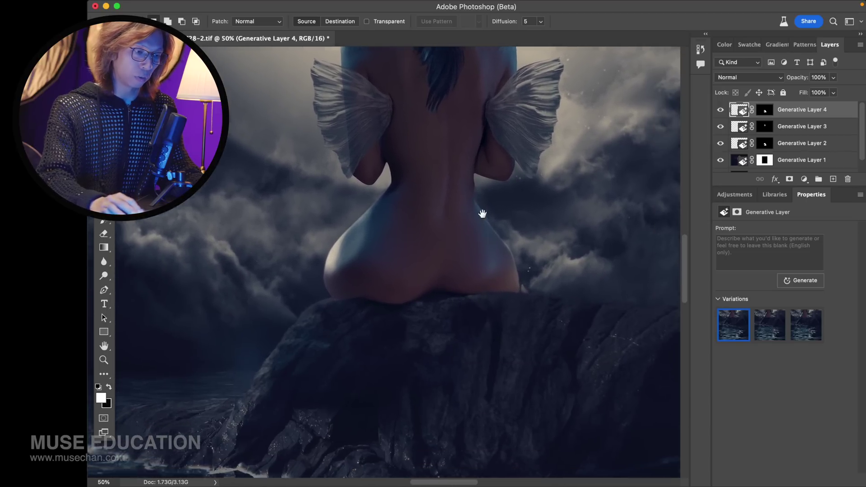
left_click_drag(504, 379, 507, 350)
key("super+minus")
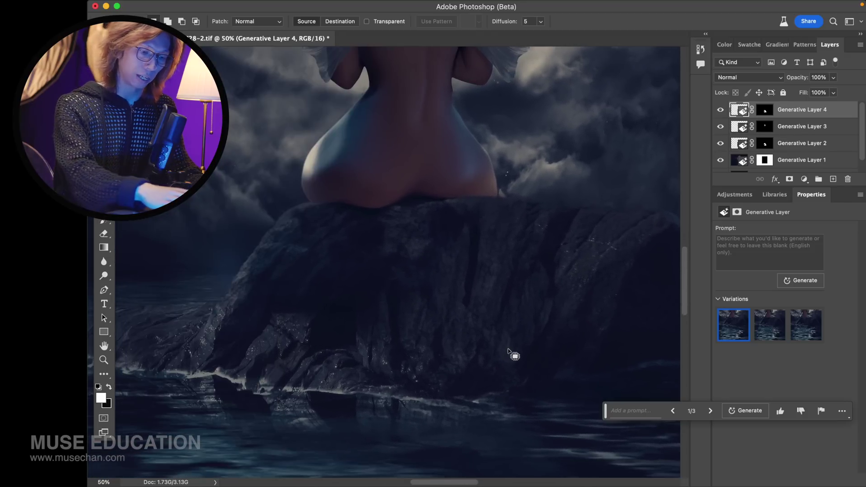
key("super+equal")
key("super+equal")
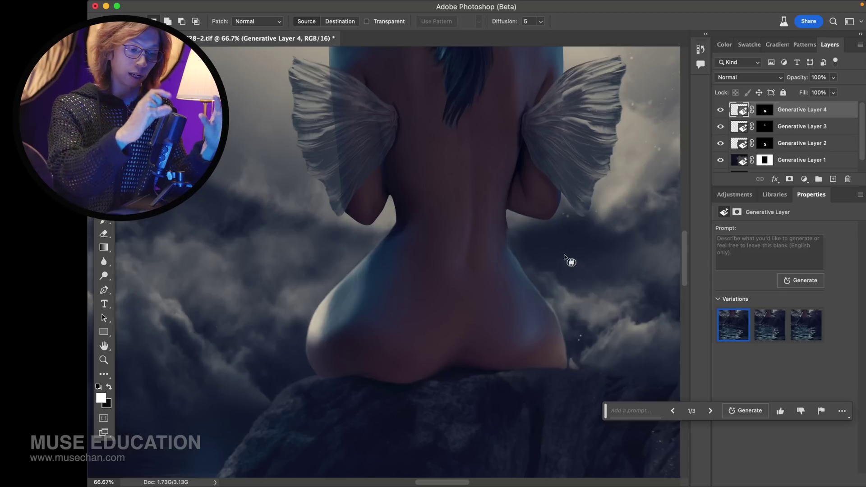
Review the whole extended scene without the tail, and compare it with the original Layer 0 shown alone.
key("super+0")
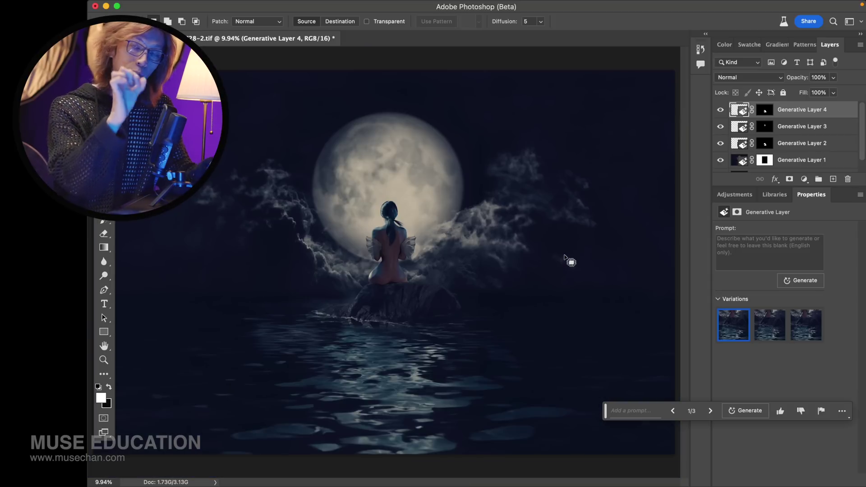
key("super+equal")
key("super+equal")
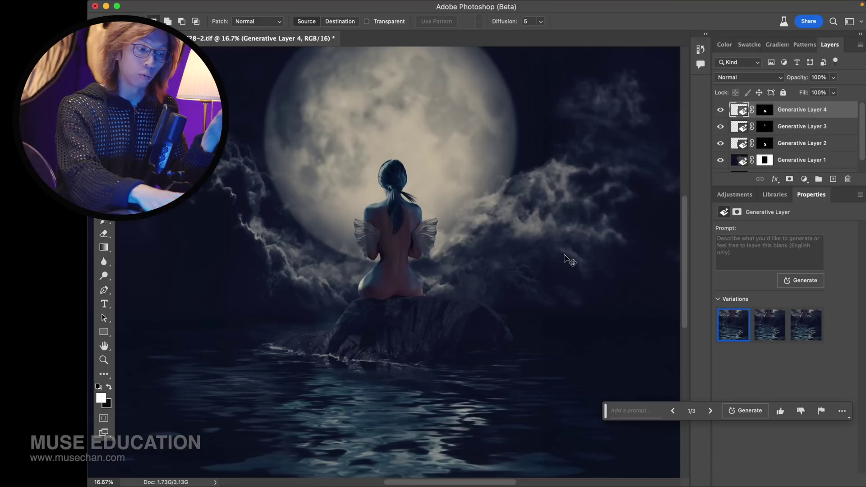
key("super+equal")
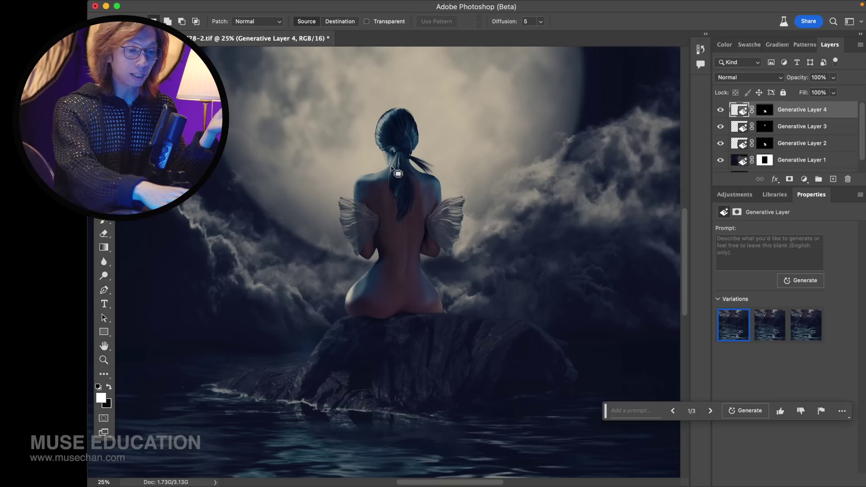
key("super+minus")
scroll(495, 170, "up", 2)
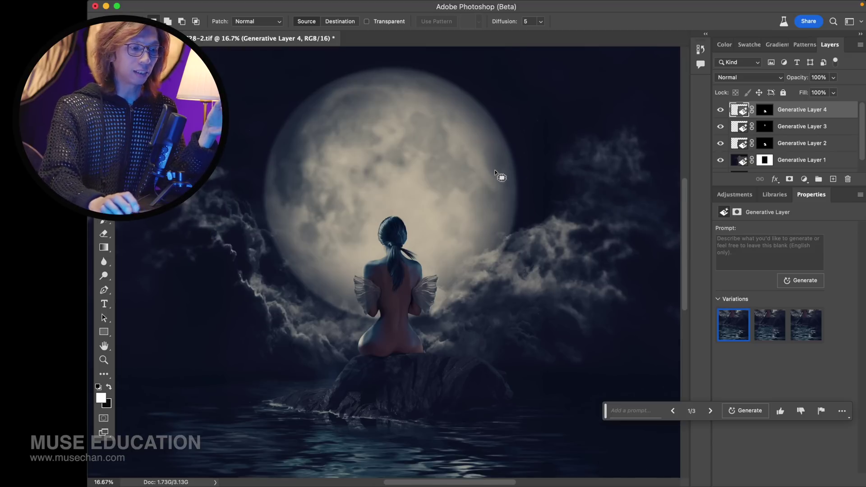
scroll(471, 186, "up", 3)
scroll(468, 183, "right", 2)
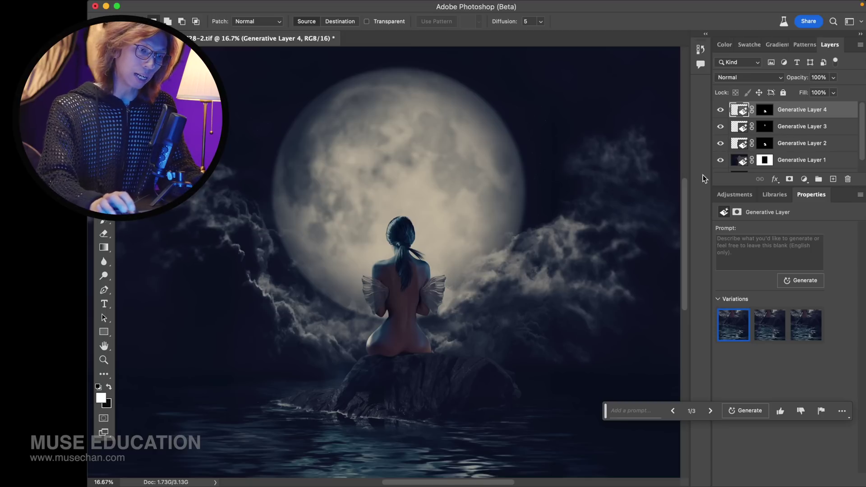
scroll(794, 133, "down", 1)
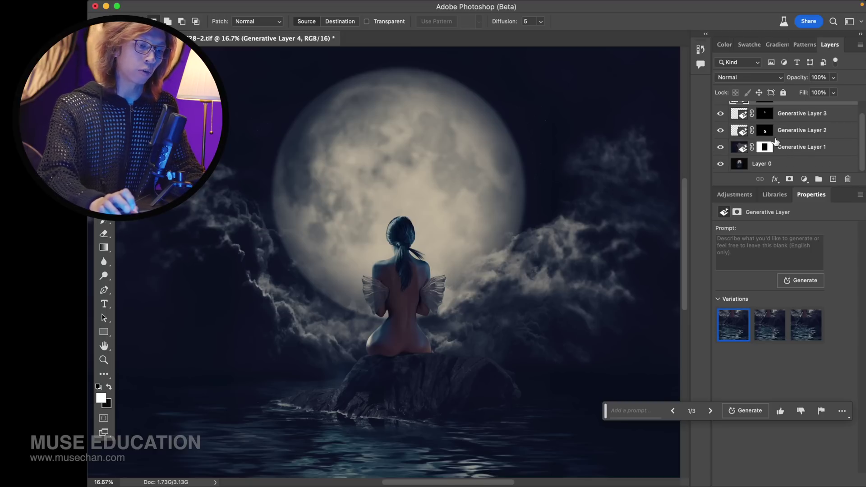
left_click(720, 165, "alt")
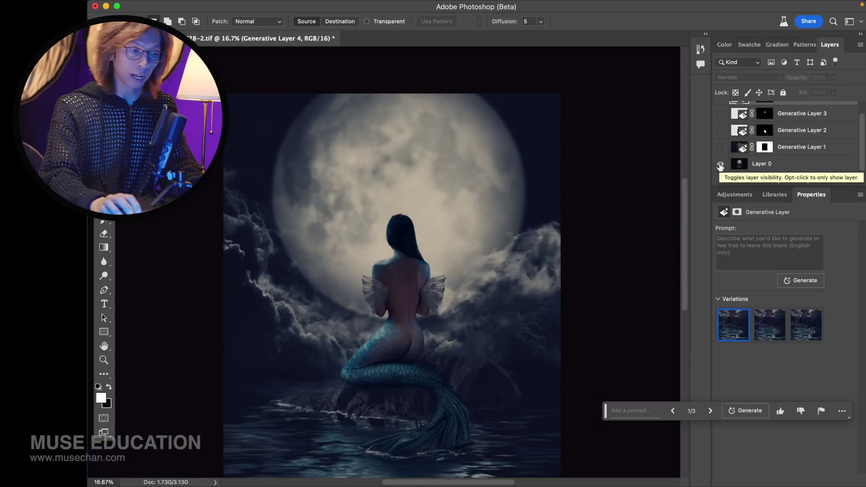
left_click(720, 166, "alt")
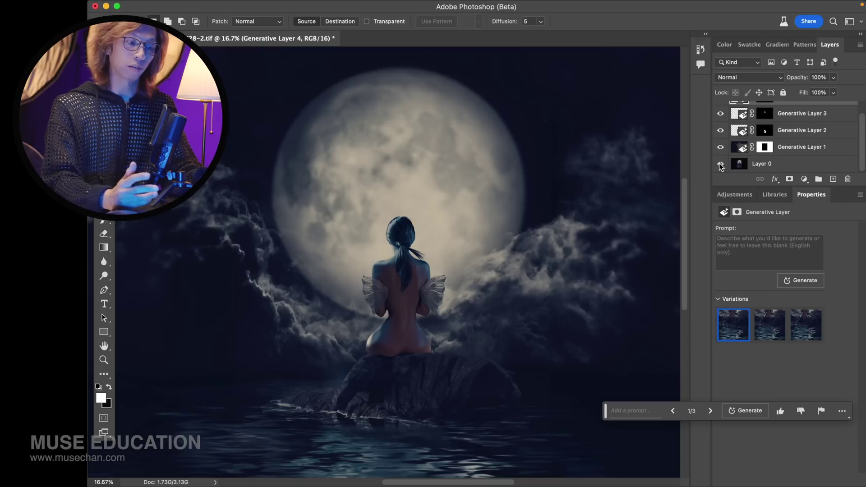
Preview the finished scene in full-screen mode, return to the standard workspace and activate the Move tool.
key("super+minus")
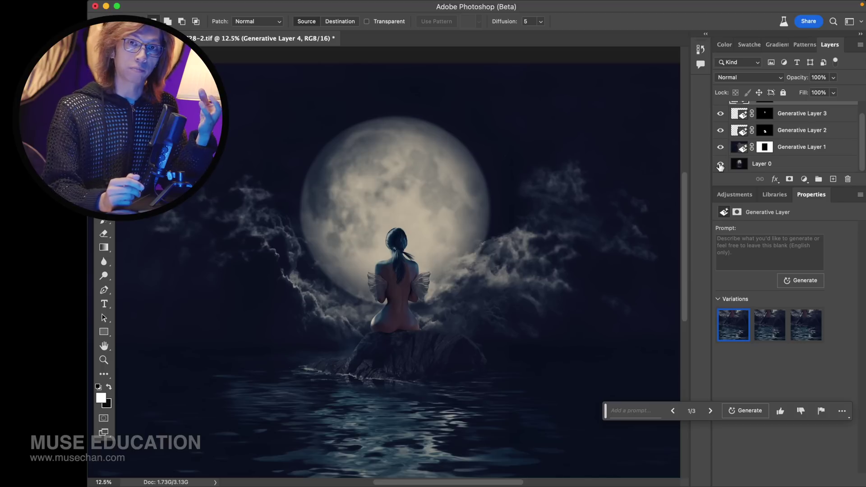
key("f")
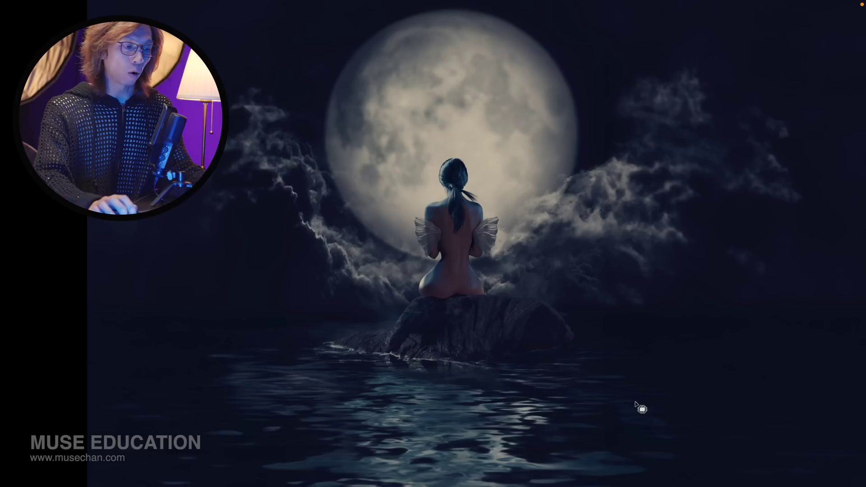
key("f")
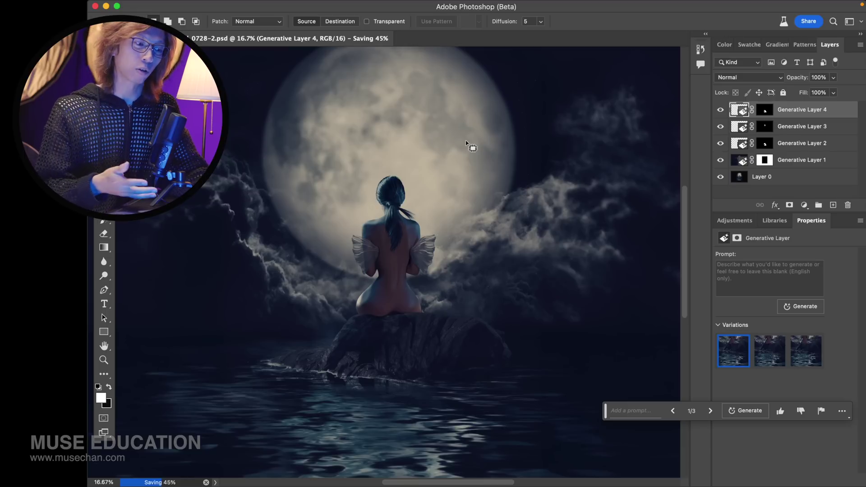
key("v")
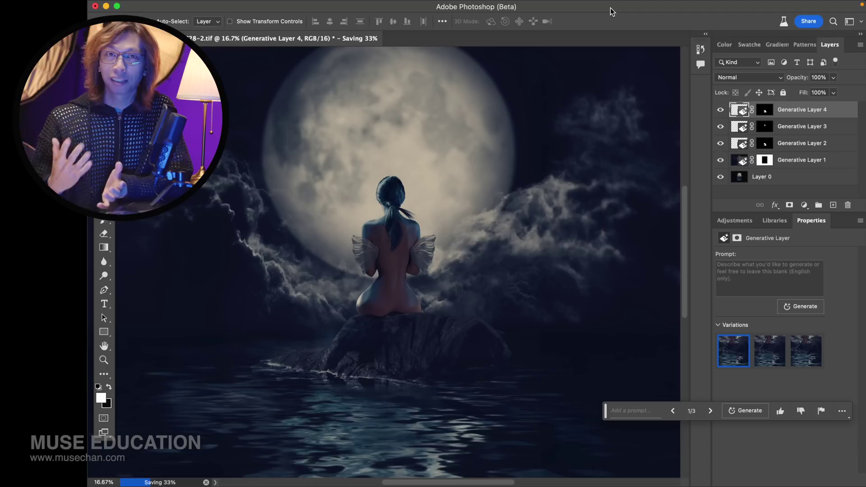